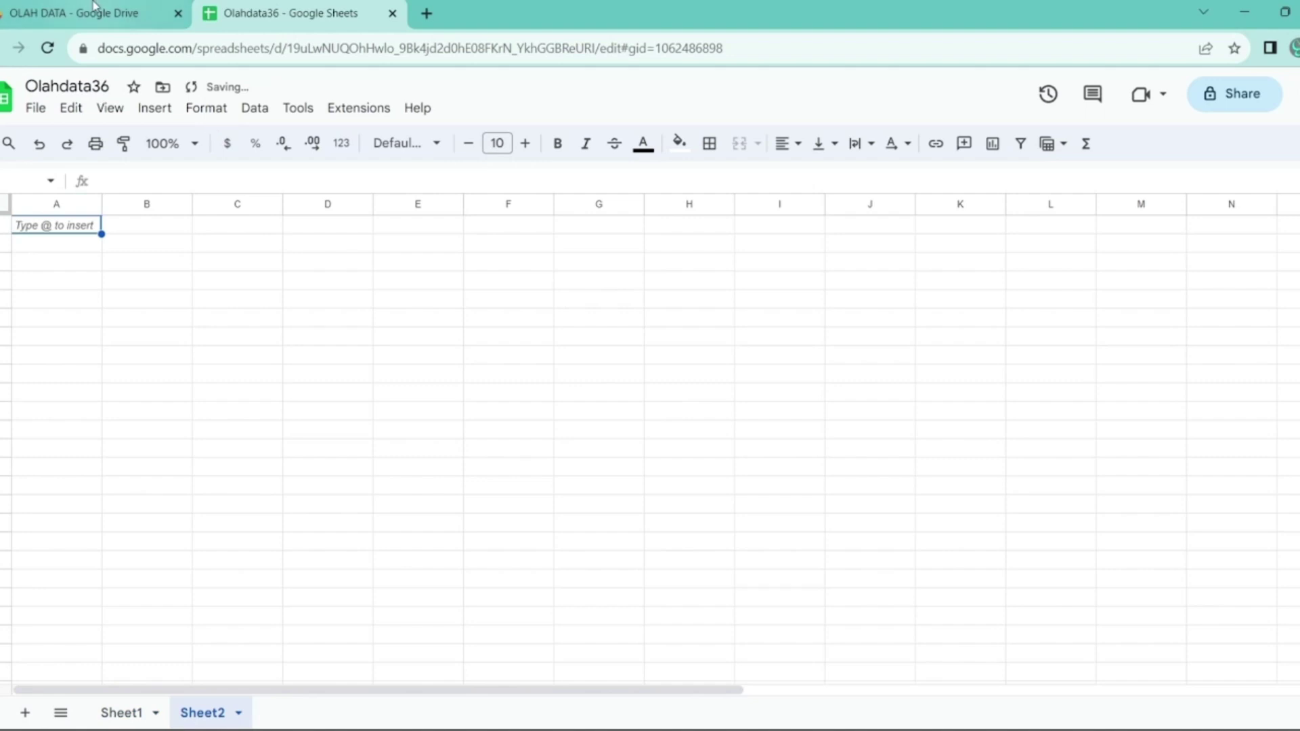
- Open Olahdata01 and Olahdata02 from Drive's OLAH DATA folder, each in a new tab
{"action": "left_click", "coordinate": [82, 13]}
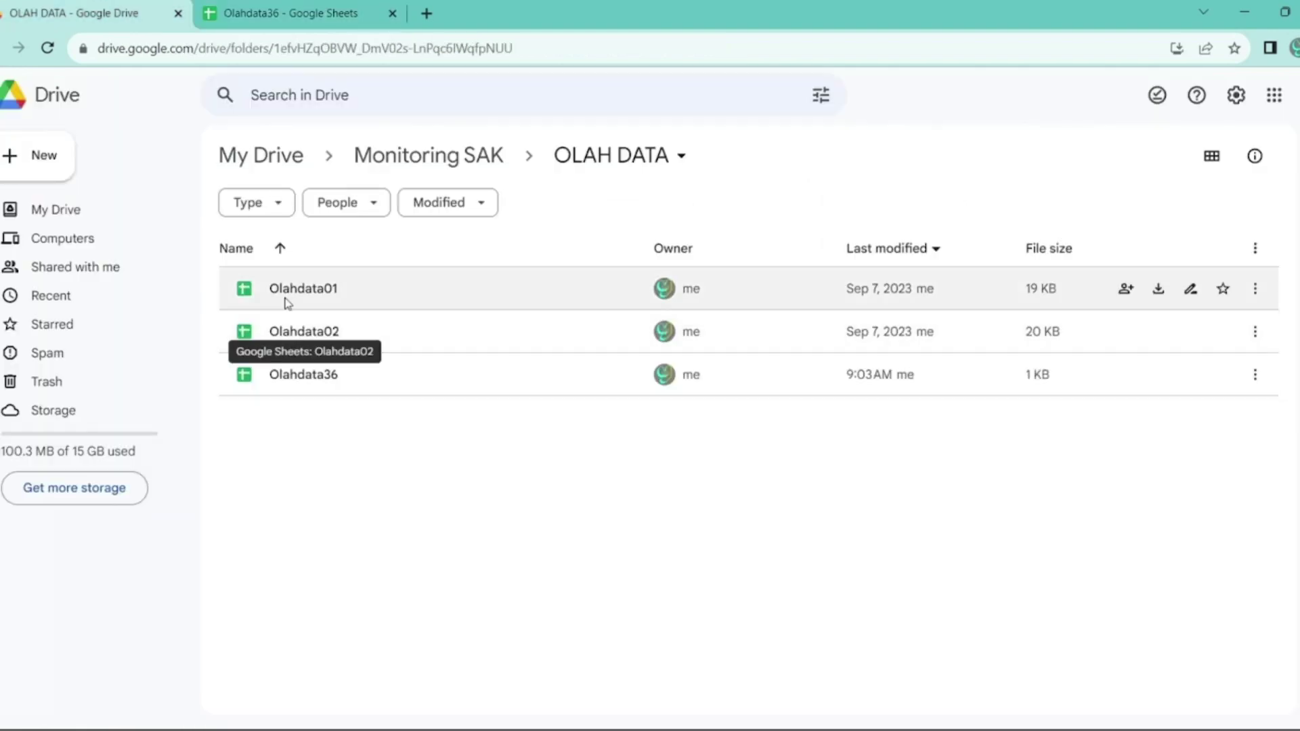
{"action": "double_click", "coordinate": [285, 298]}
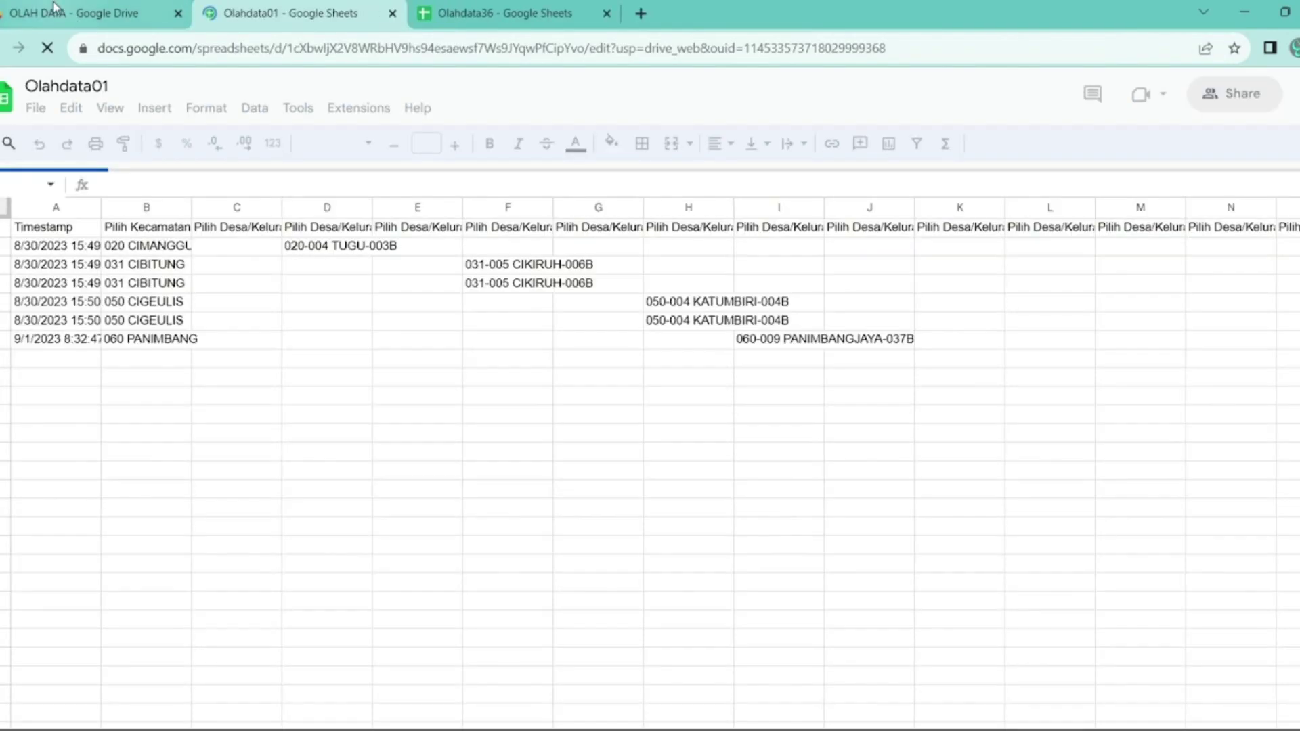
{"action": "left_click", "coordinate": [54, 8]}
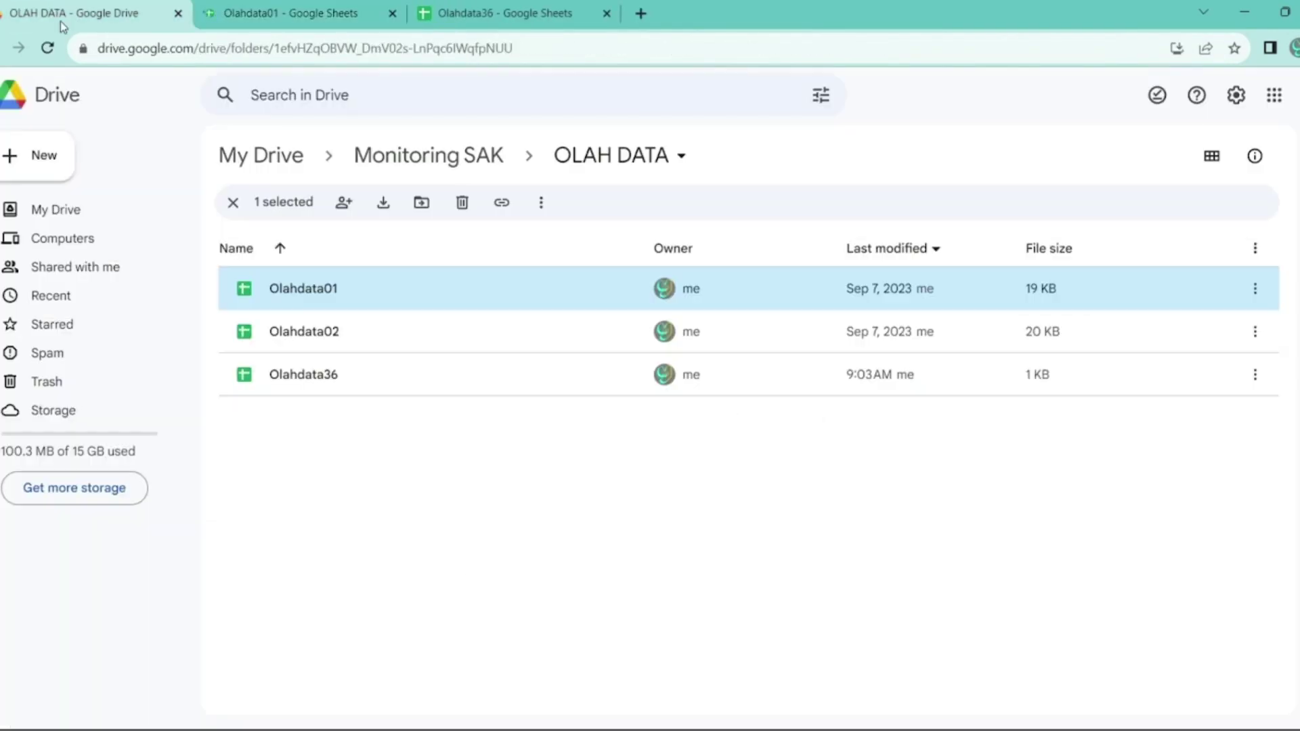
{"action": "double_click", "coordinate": [296, 344]}
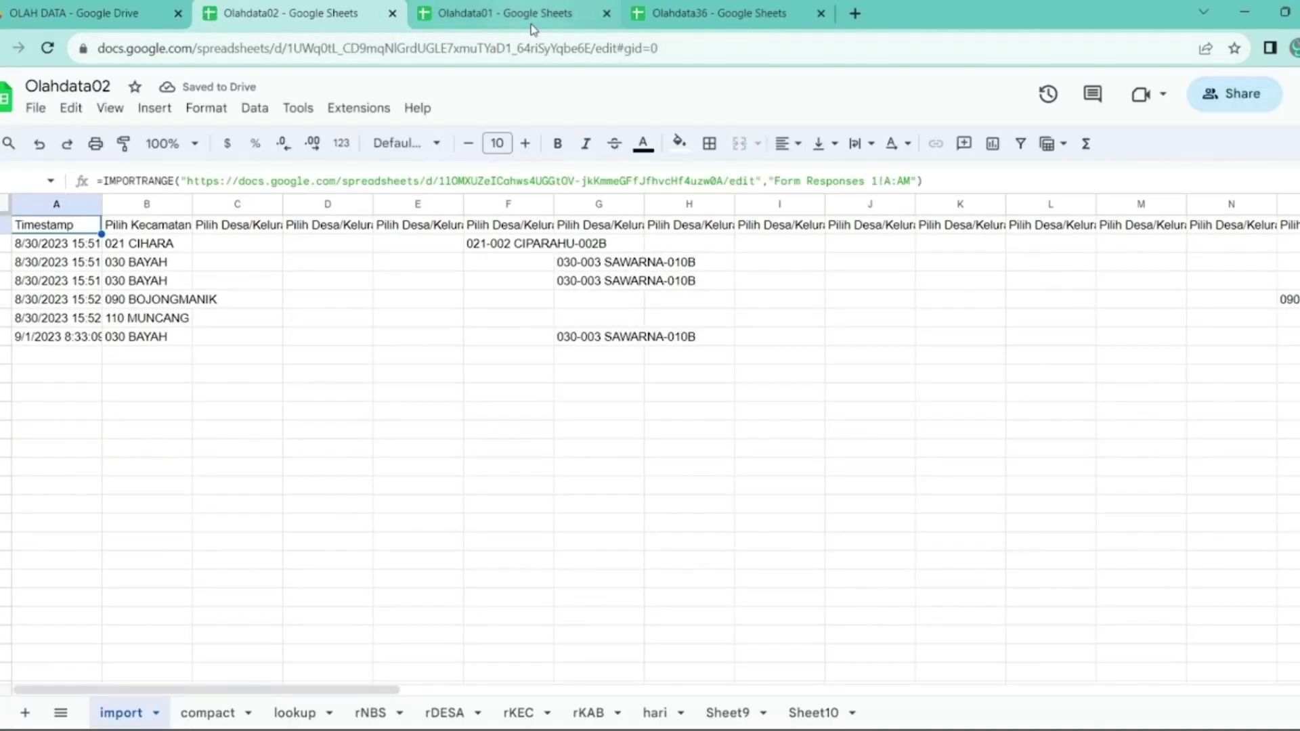
- Copy Olahdata01's web address from the address bar, then go to Olahdata36's Sheet1
{"action": "left_click", "coordinate": [293, 711]}
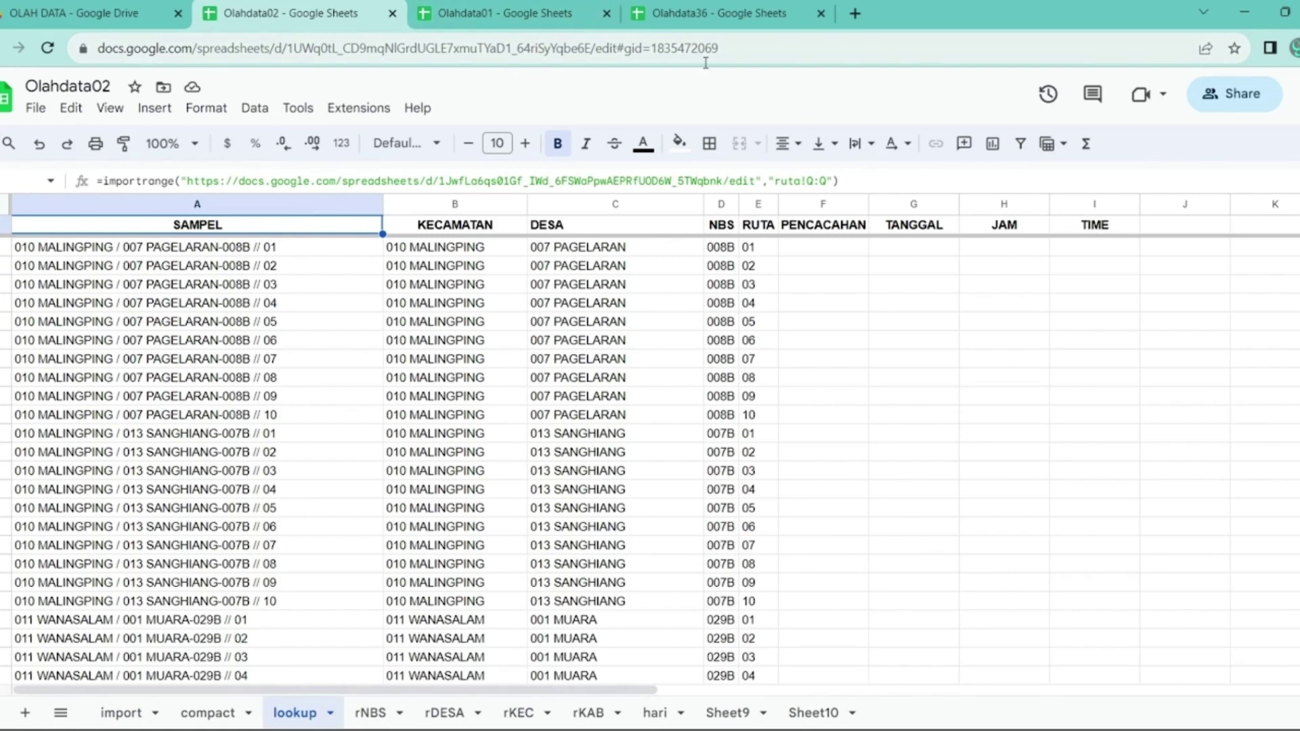
{"action": "left_click", "coordinate": [754, 51]}
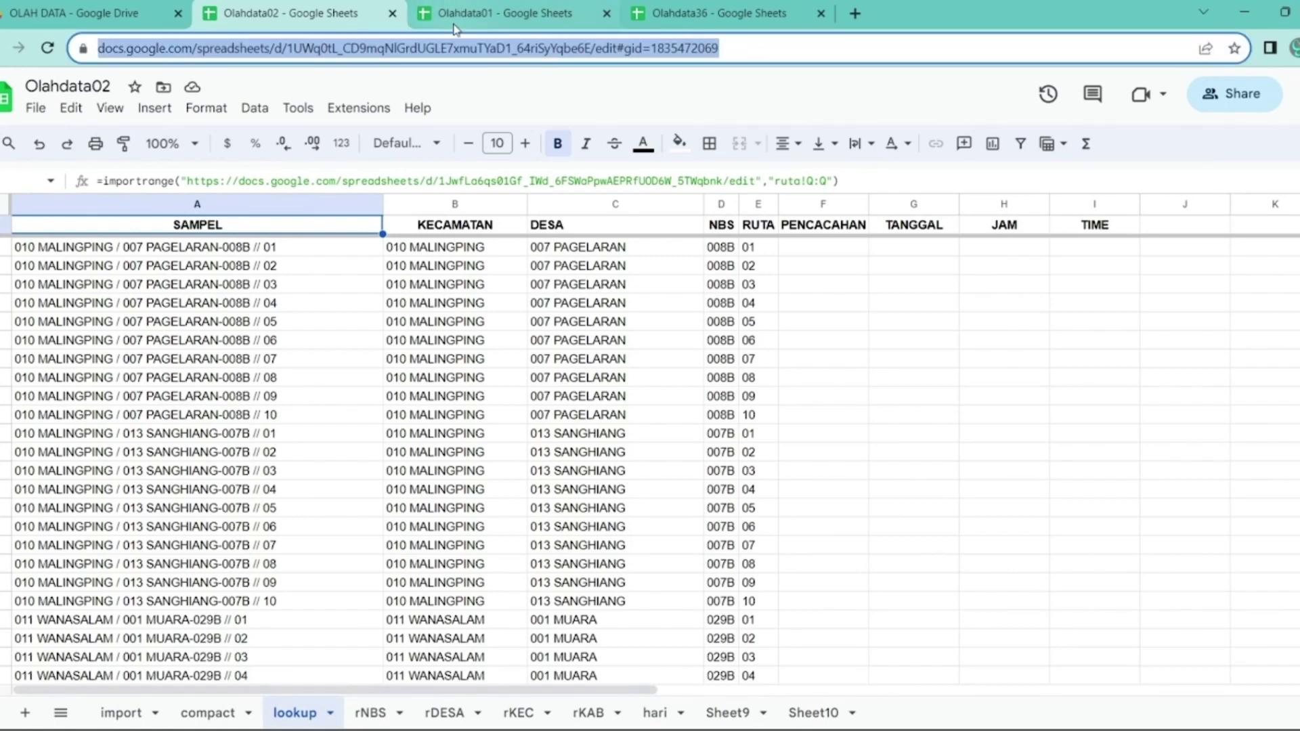
{"action": "left_click", "coordinate": [474, 14]}
{"action": "left_click", "coordinate": [641, 54]}
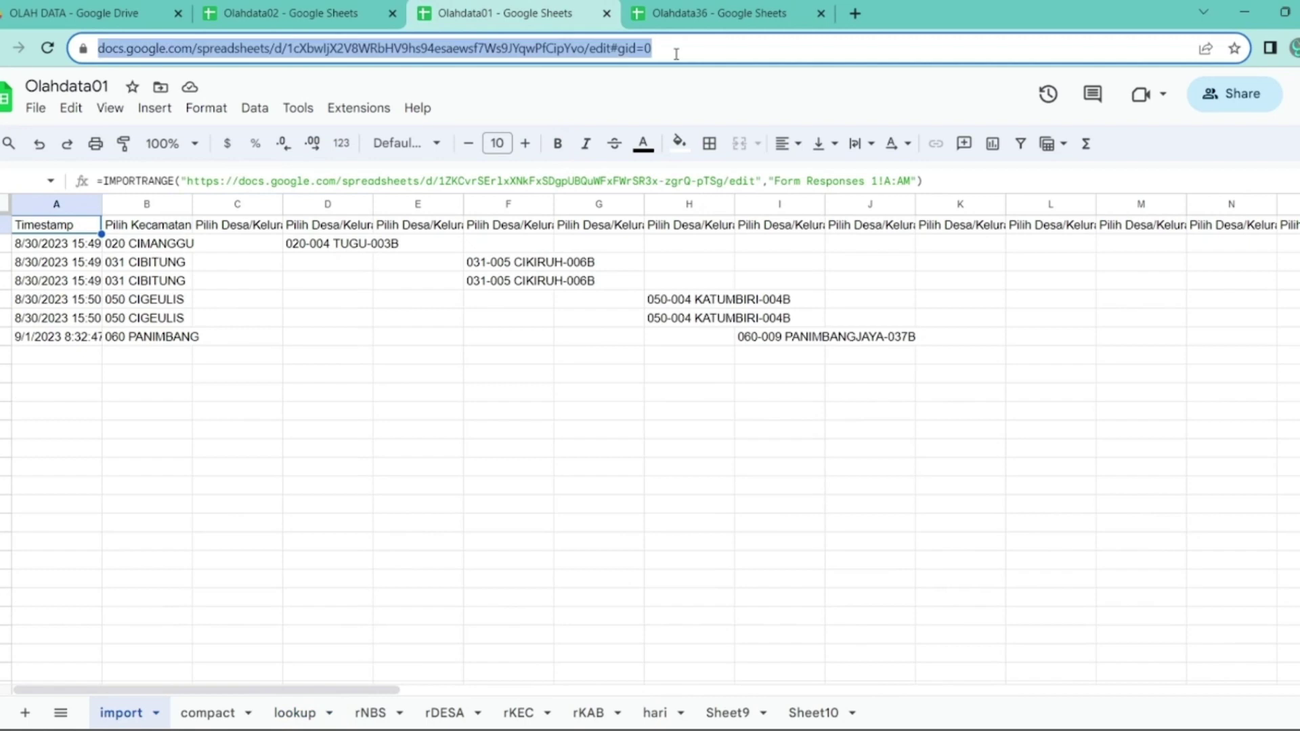
{"action": "left_click", "coordinate": [685, 14]}
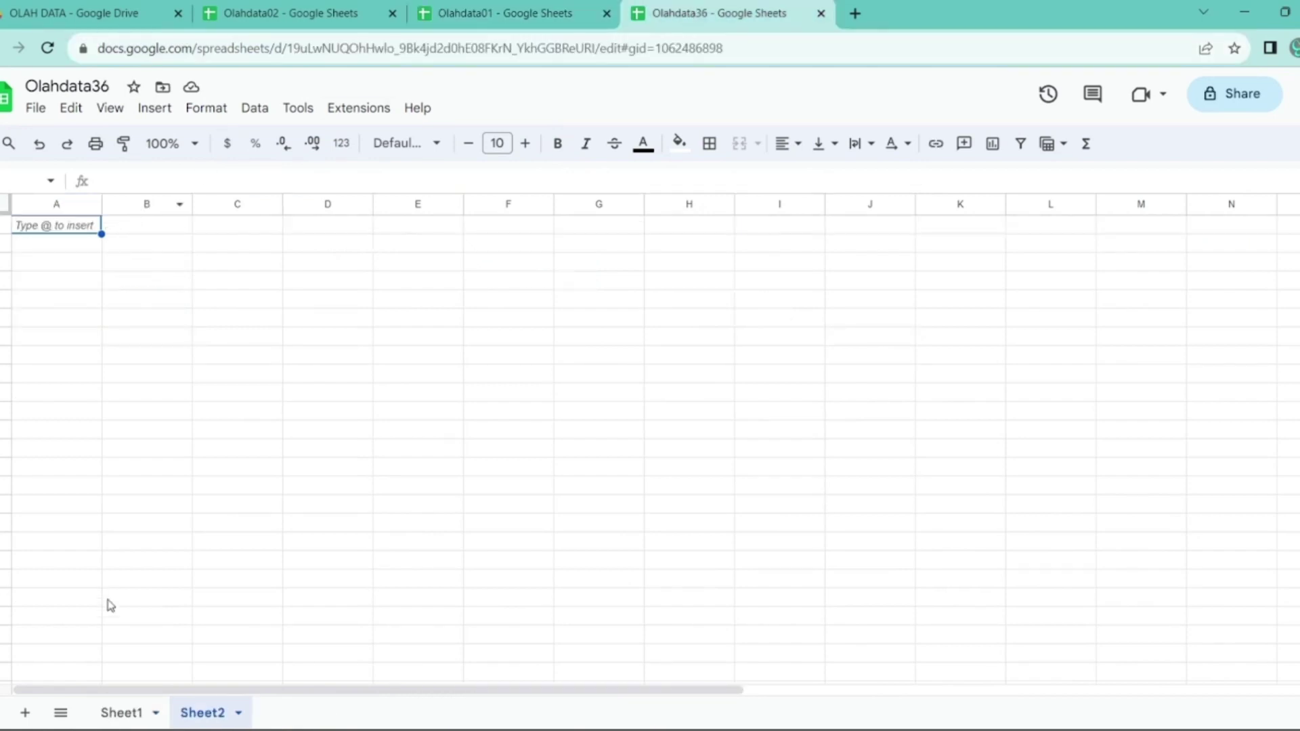
{"action": "left_click", "coordinate": [121, 712]}
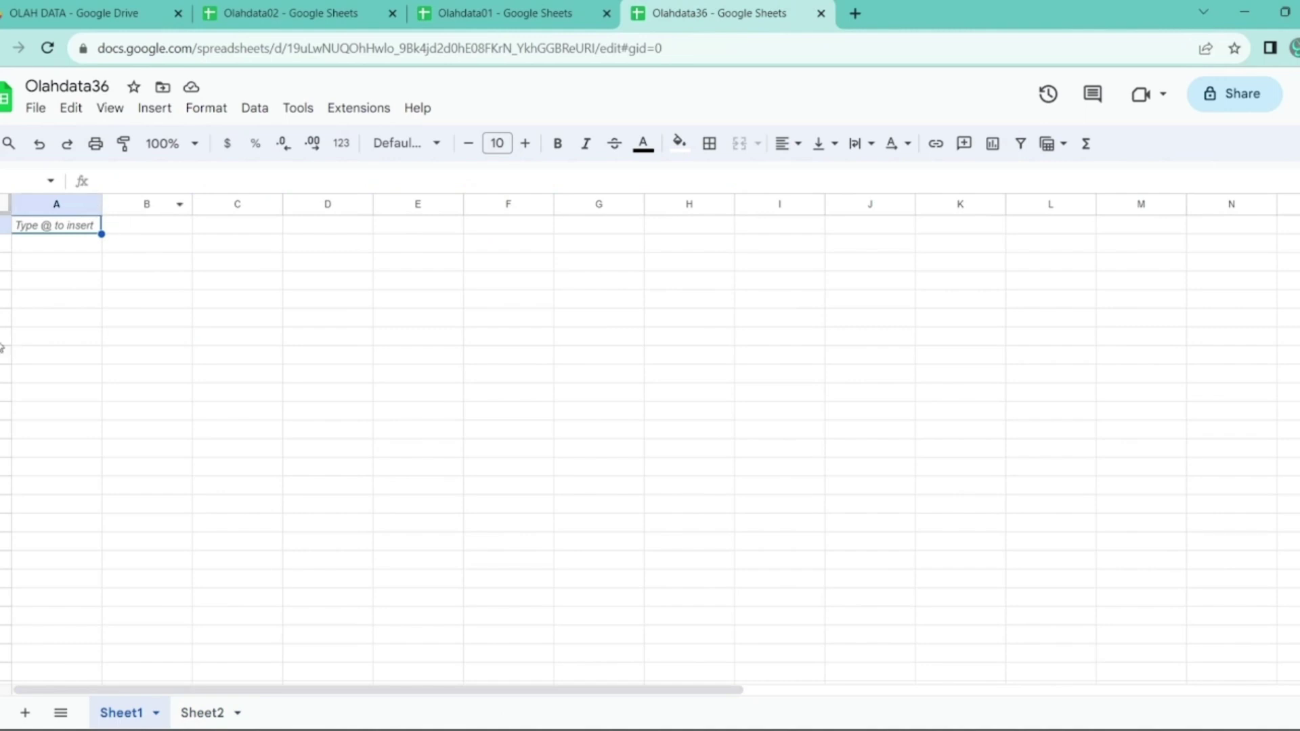
- In Sheet1 A1 enter =importrange with Olahdata01's URL and "lookup!A:I", then allow access
{"action": "type", "text": "=i"}
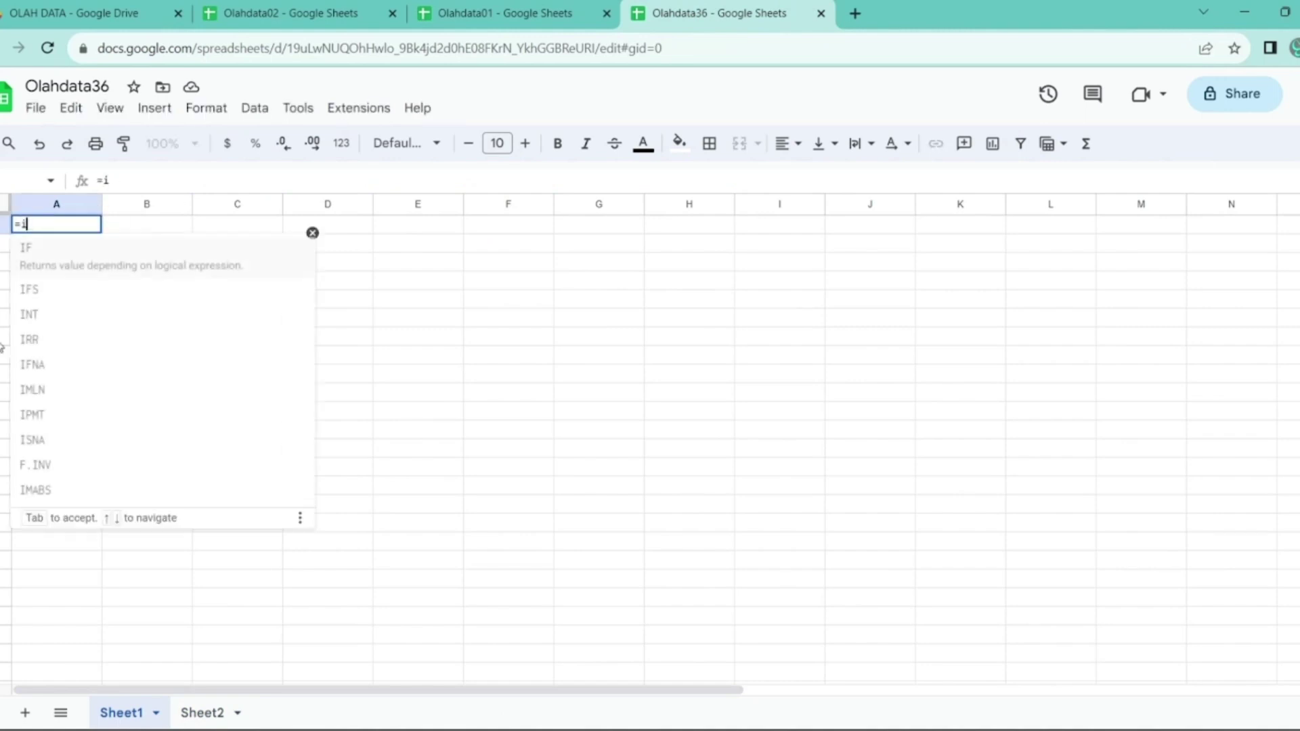
{"action": "type", "text": "mportrange(\""}
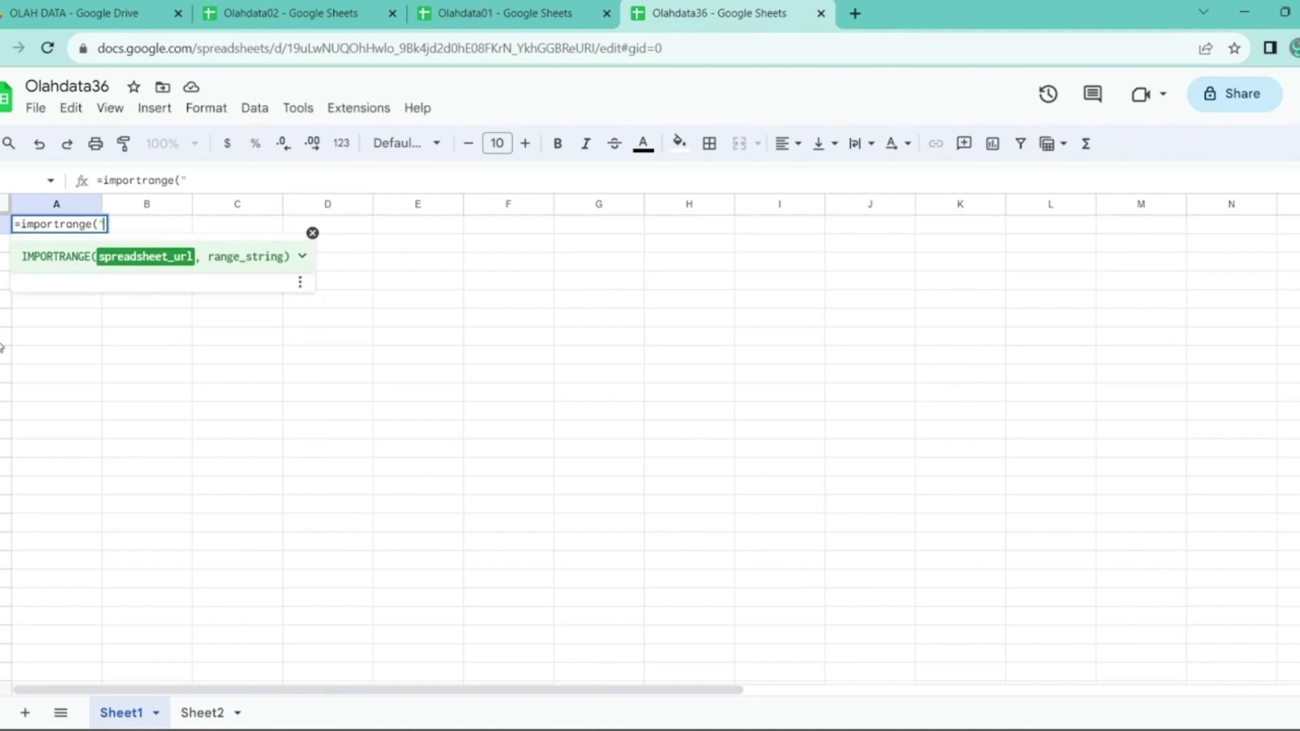
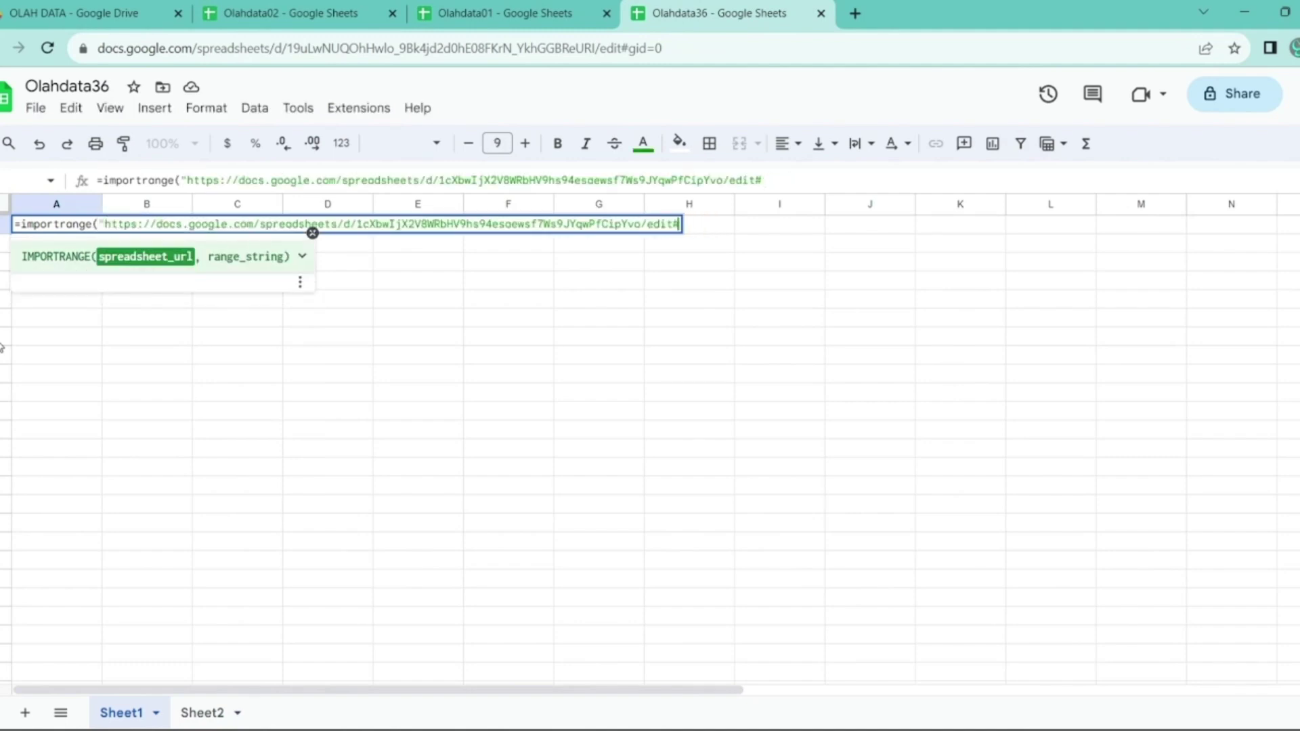
{"action": "type", "text": "\","}
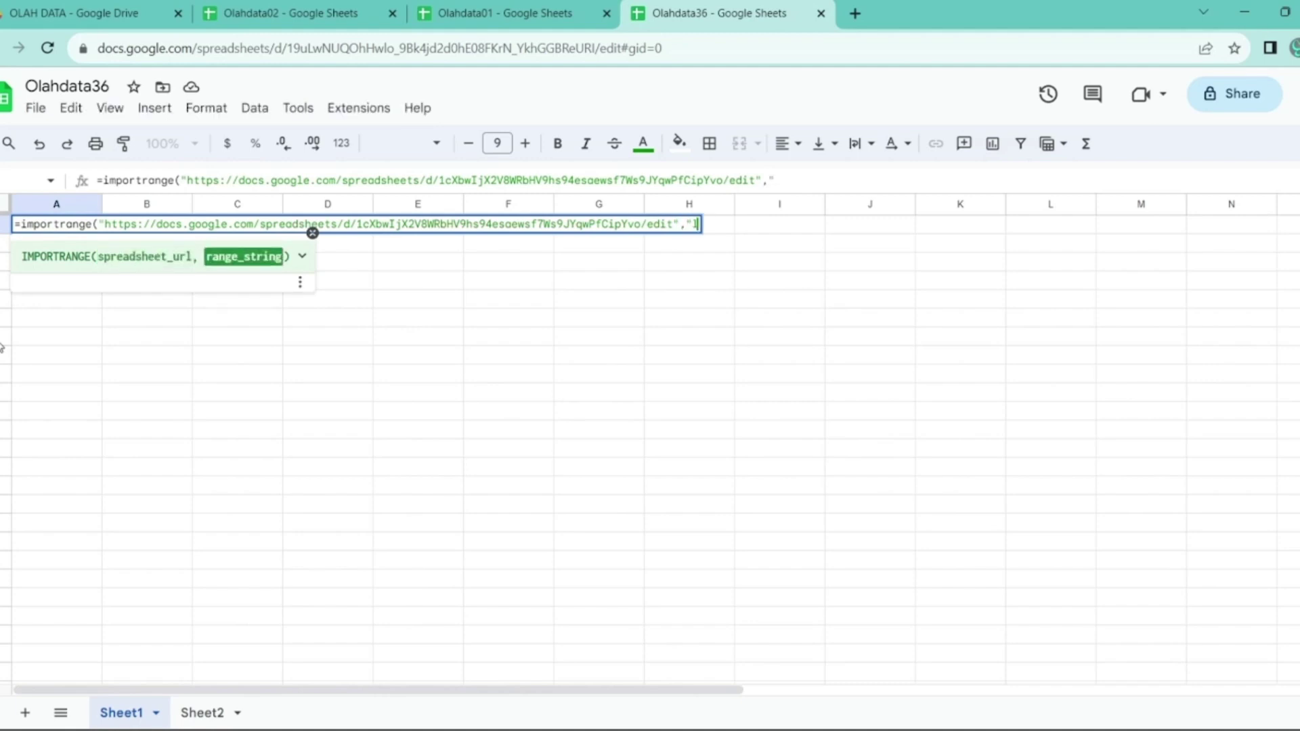
{"action": "type", "text": "\"lookup"}
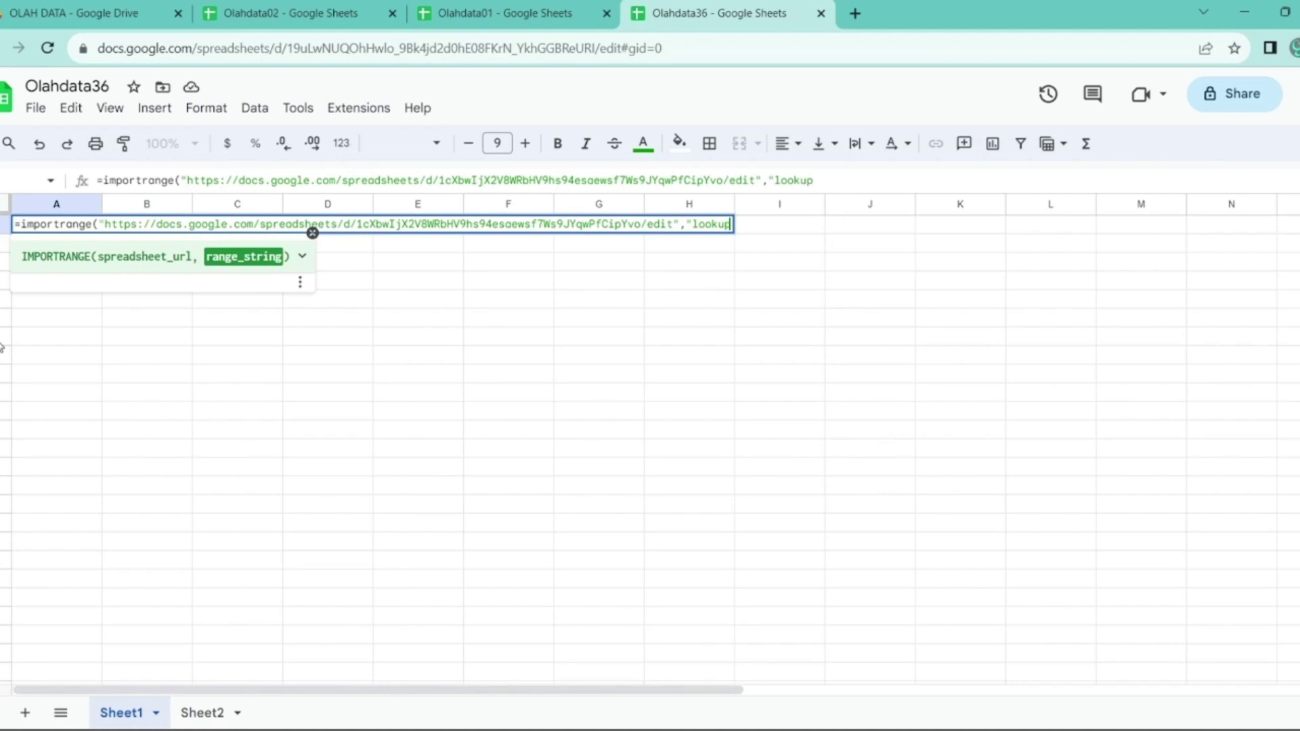
{"action": "type", "text": "!A:I\")"}
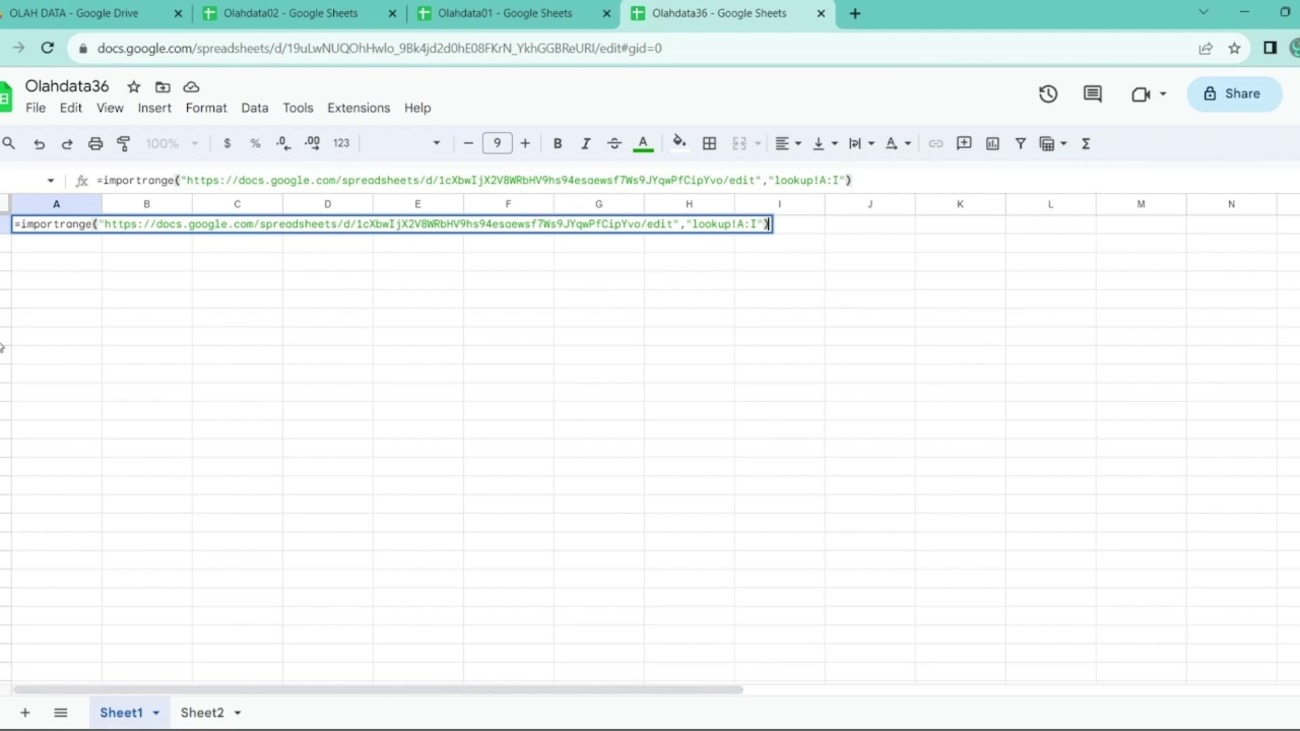
{"action": "key", "text": "Return"}
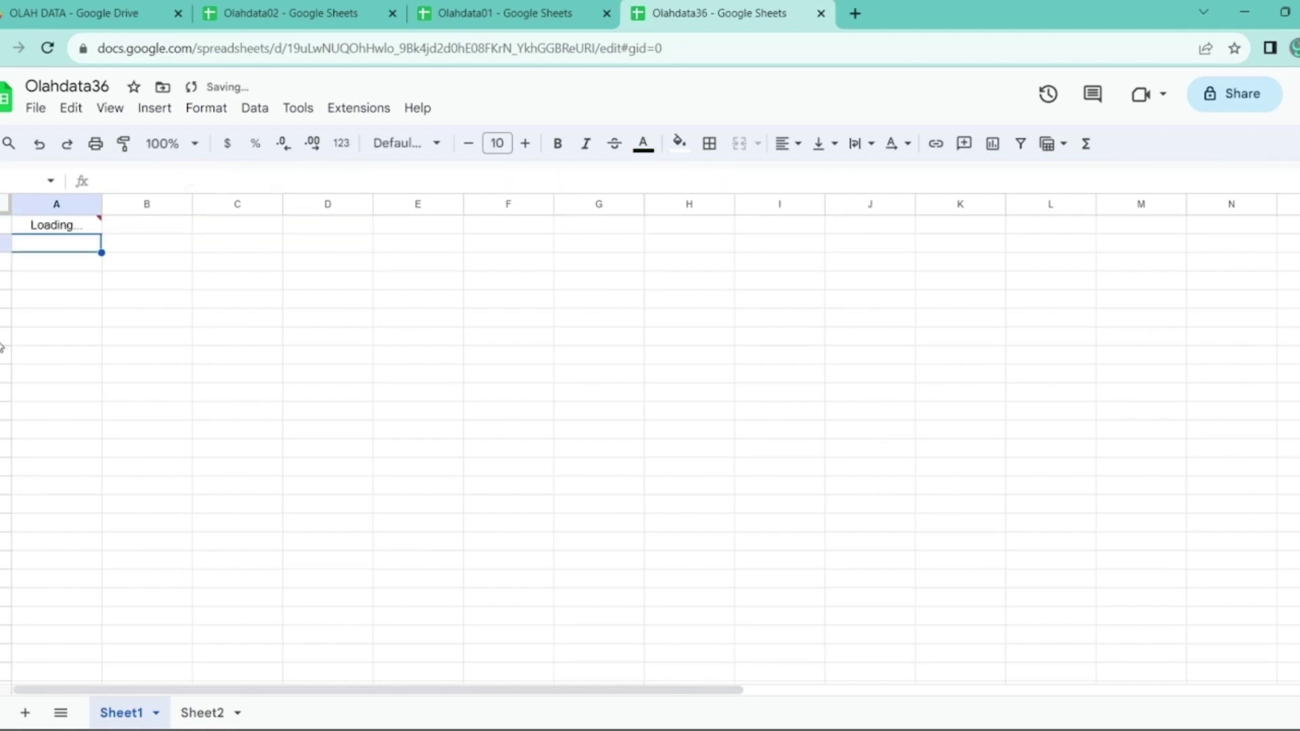
{"action": "key", "text": "Up"}
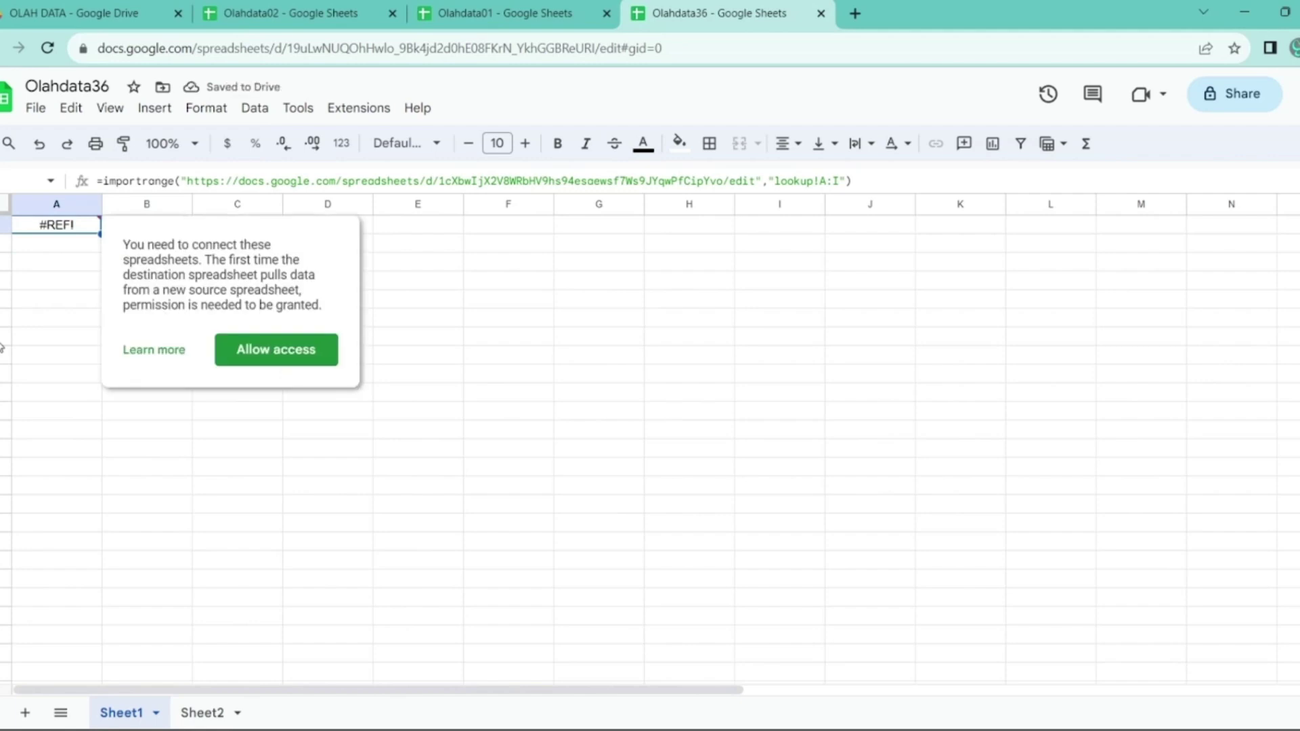
{"action": "left_click", "coordinate": [285, 349]}
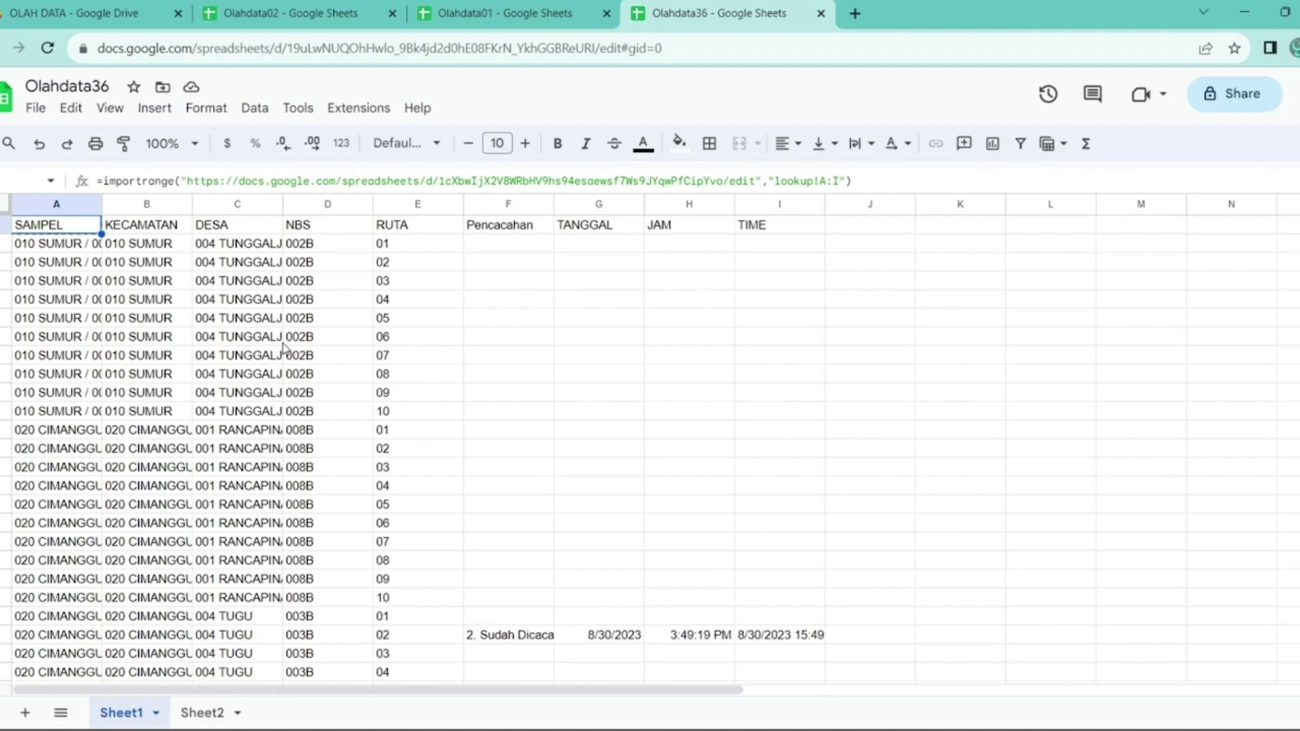
- Paste the import formula into Sheet2 A1 and copy Olahdata02's address up to /edit
{"action": "left_click", "coordinate": [201, 708]}
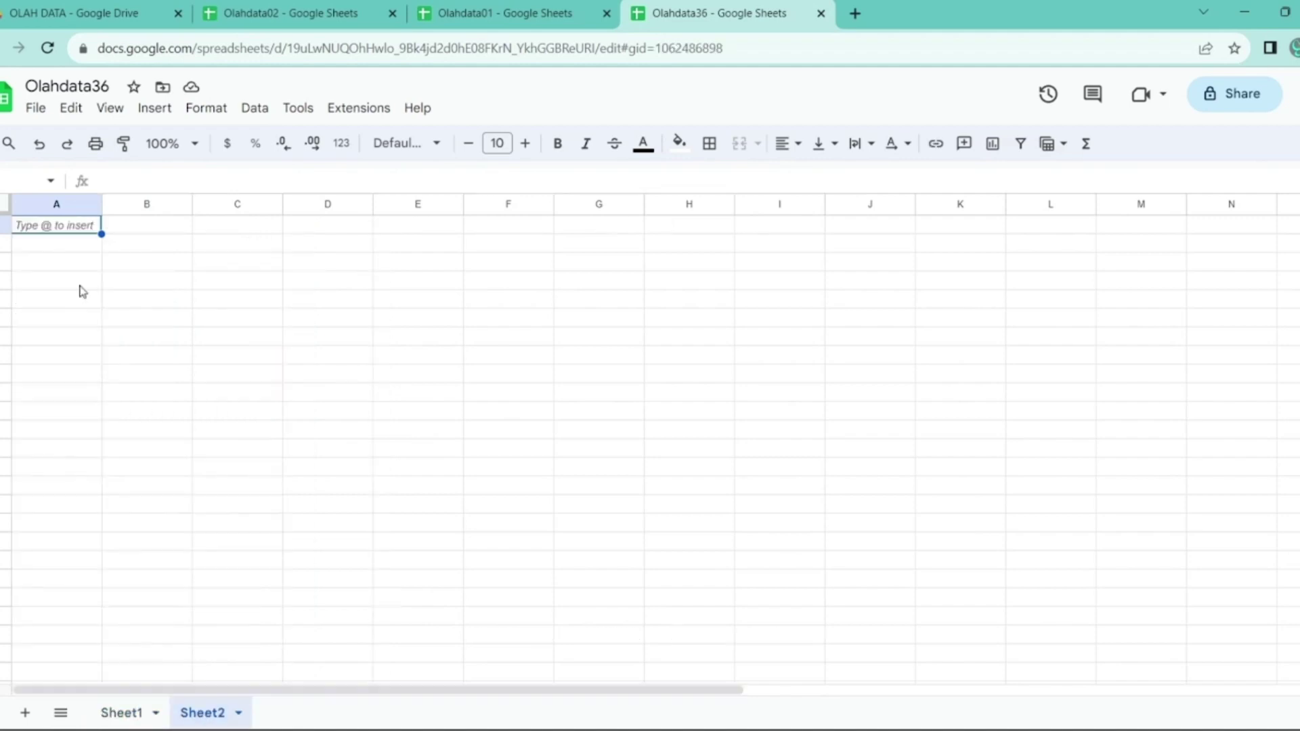
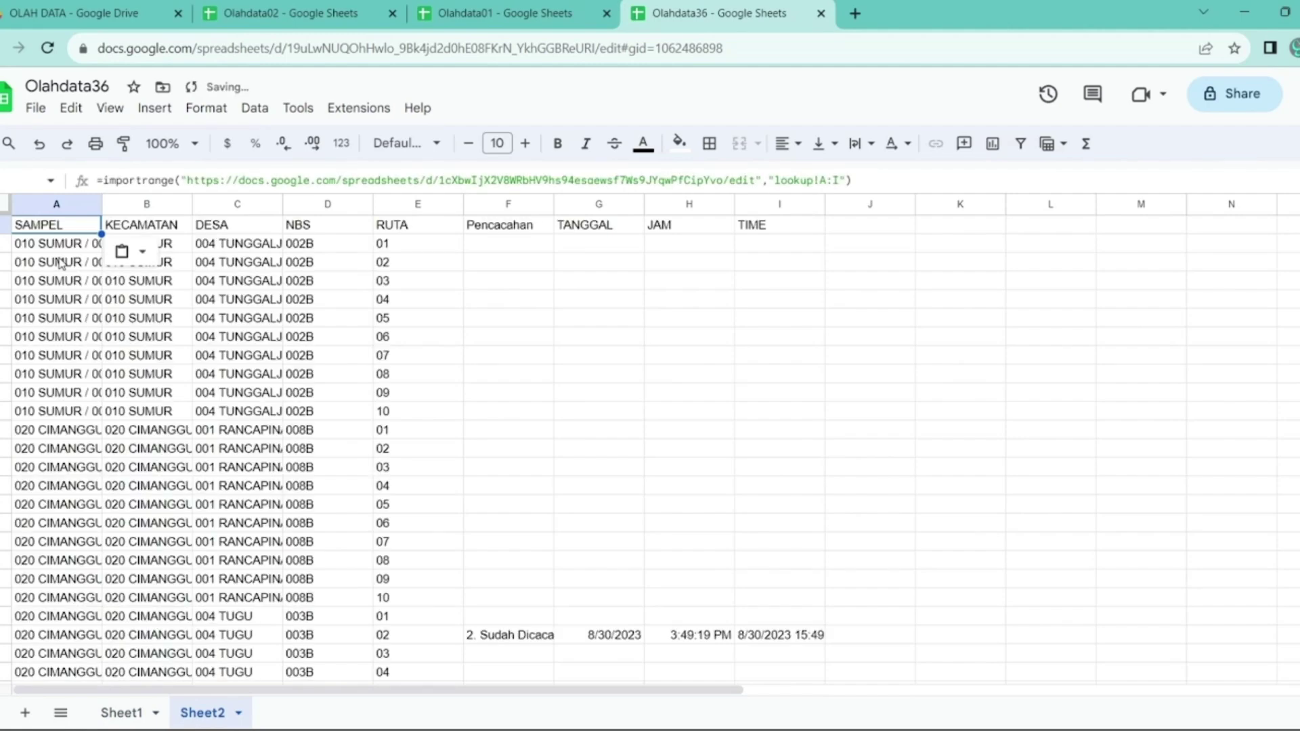
{"action": "left_click", "coordinate": [284, 7]}
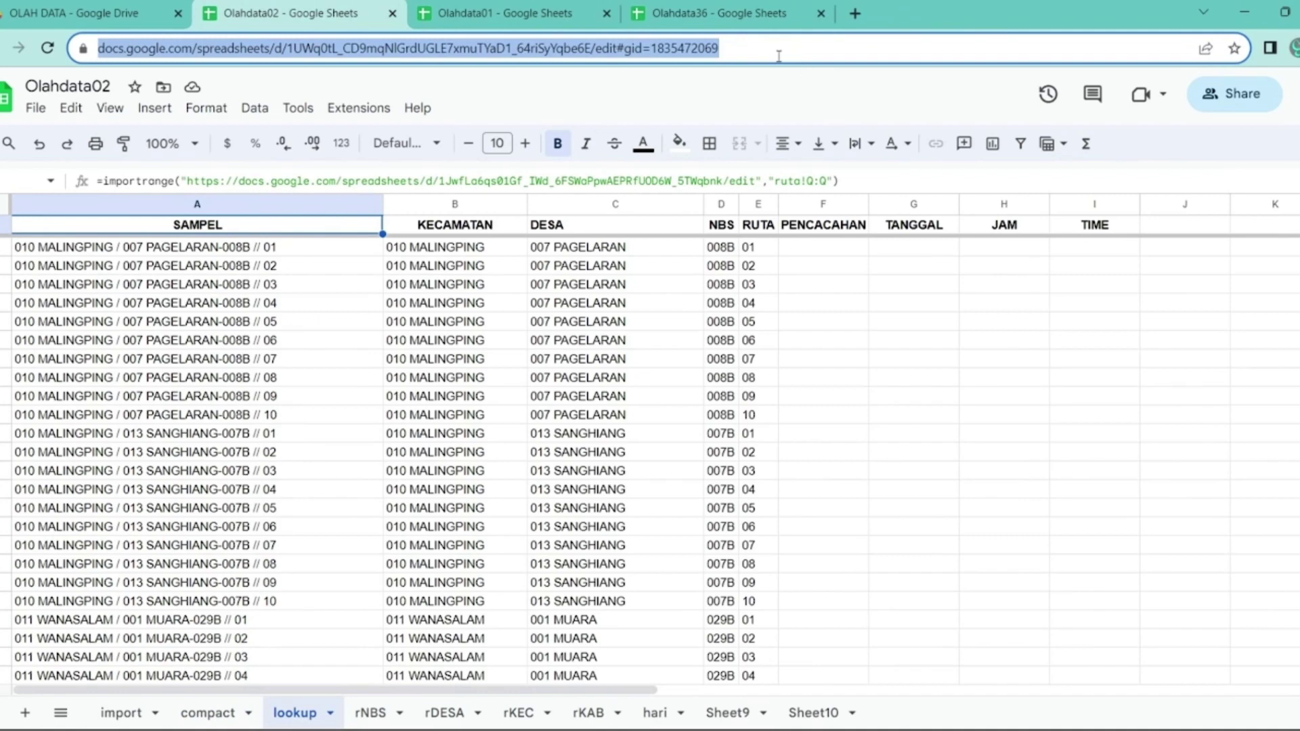
{"action": "left_click", "coordinate": [620, 50]}
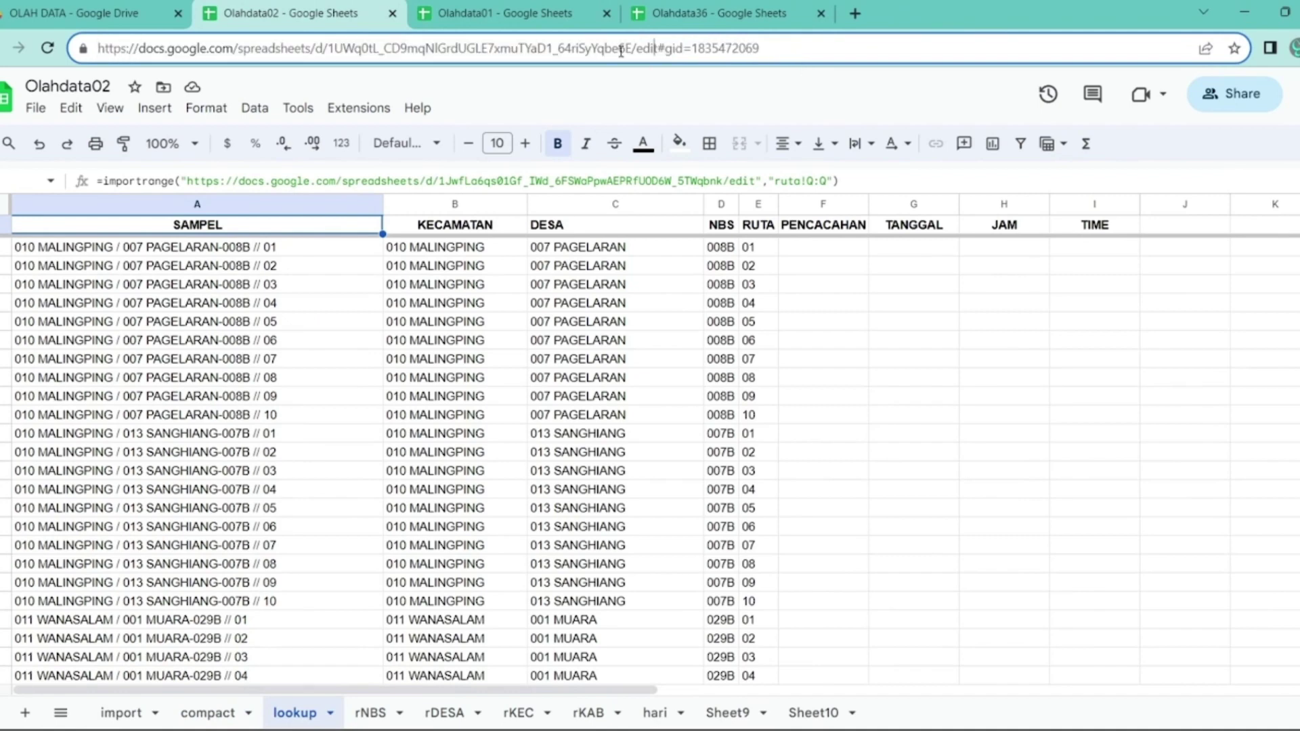
{"action": "left_click", "coordinate": [654, 53]}
{"action": "key", "text": "shift+Home"}
{"action": "key", "text": "ctrl+c"}
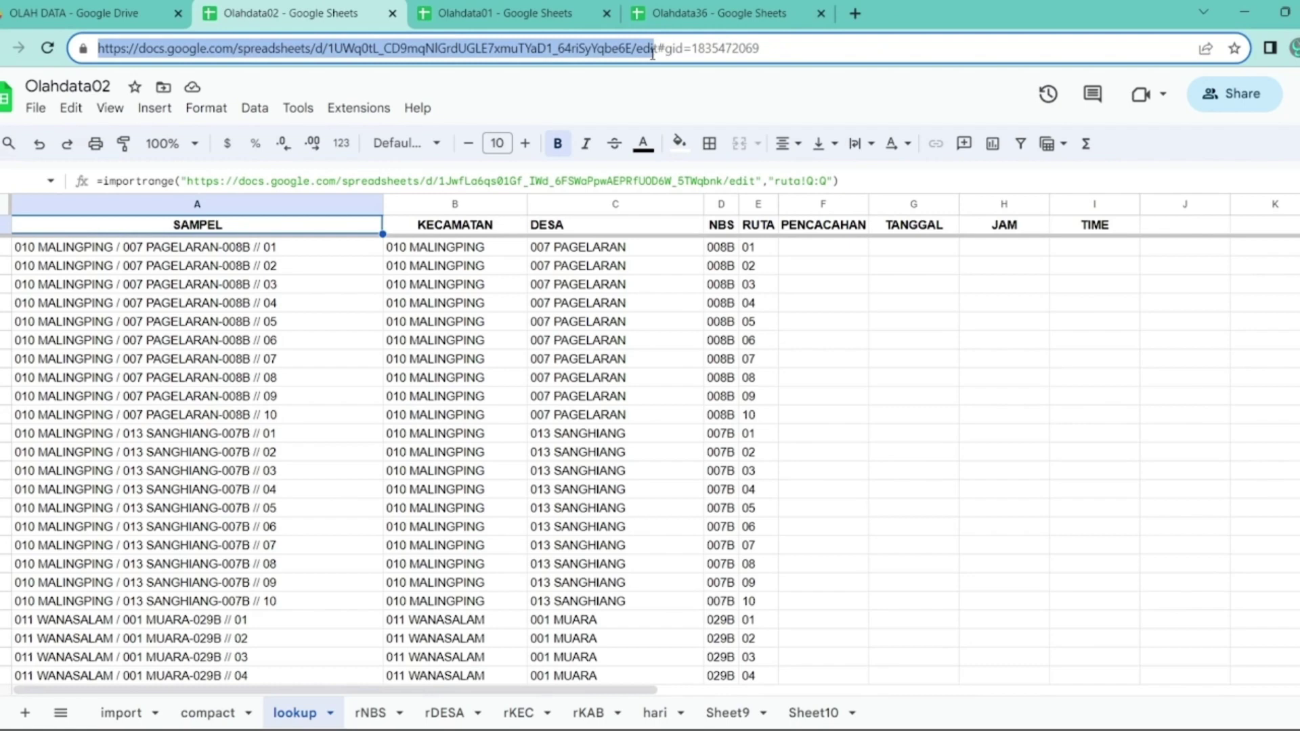
- Replace the formula's source URL with Olahdata02's address, commit it, and allow access
{"action": "left_click", "coordinate": [728, 12]}
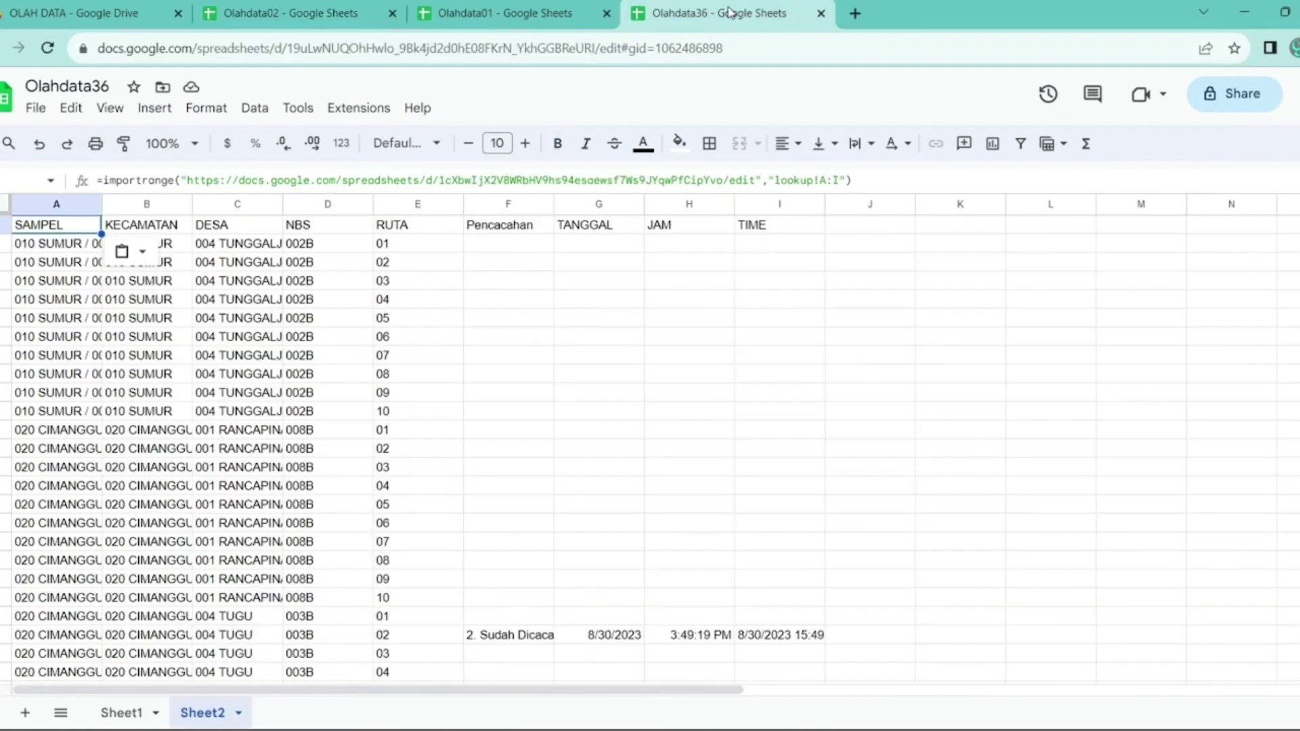
{"action": "left_click_drag", "start_coordinate": [189, 181], "coordinate": [757, 202]}
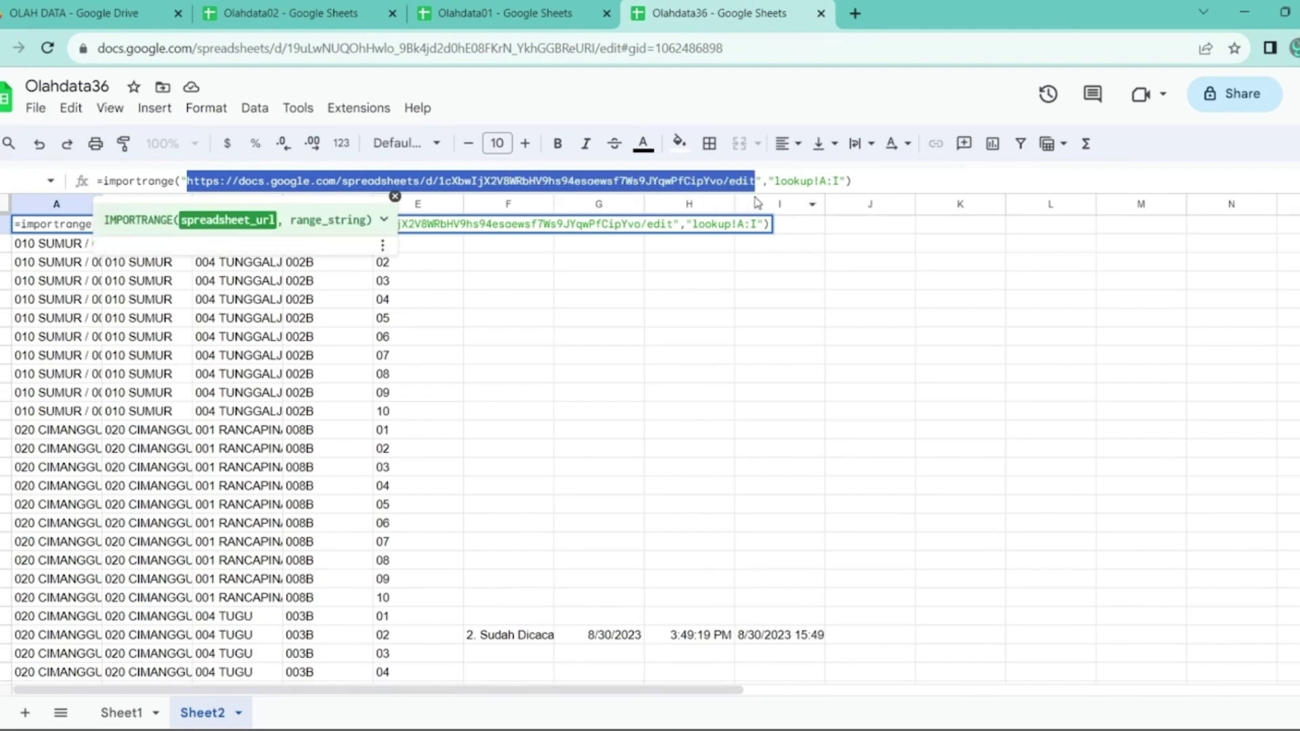
{"action": "key", "text": "ctrl+v"}
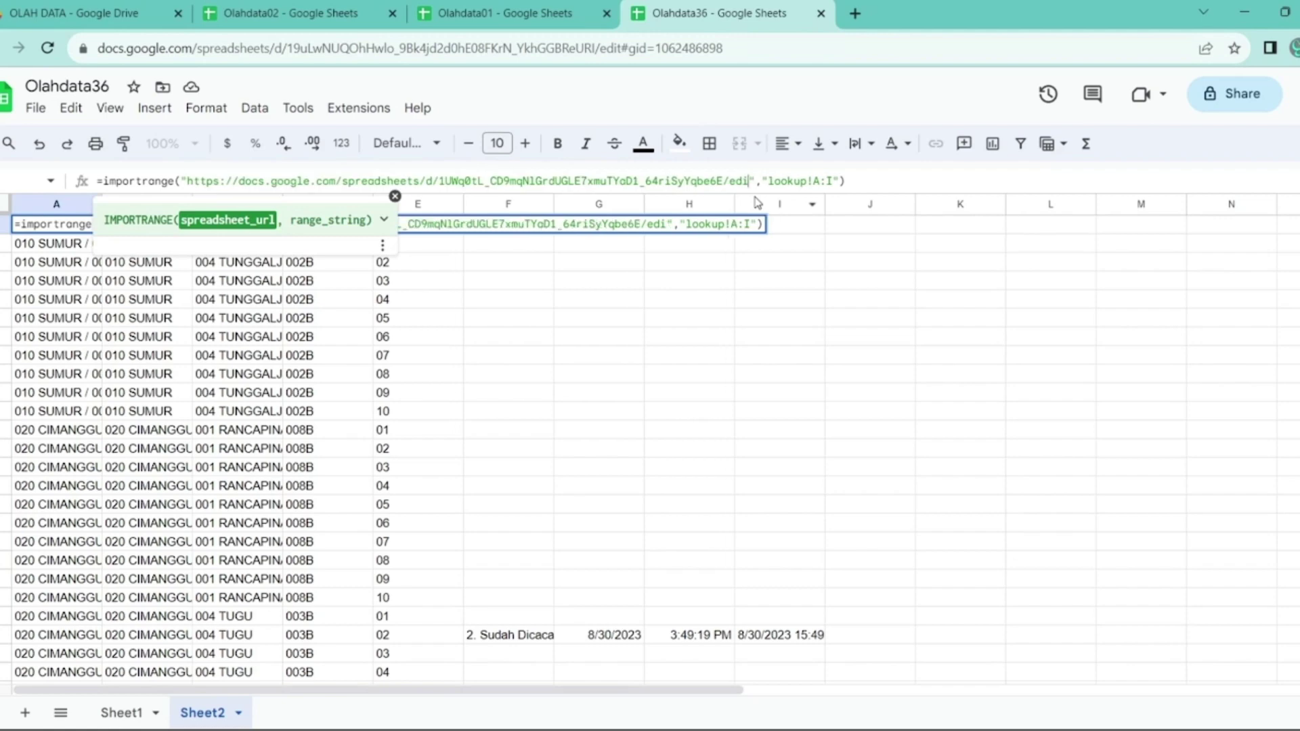
{"action": "type", "text": "t"}
{"action": "key", "text": "Return"}
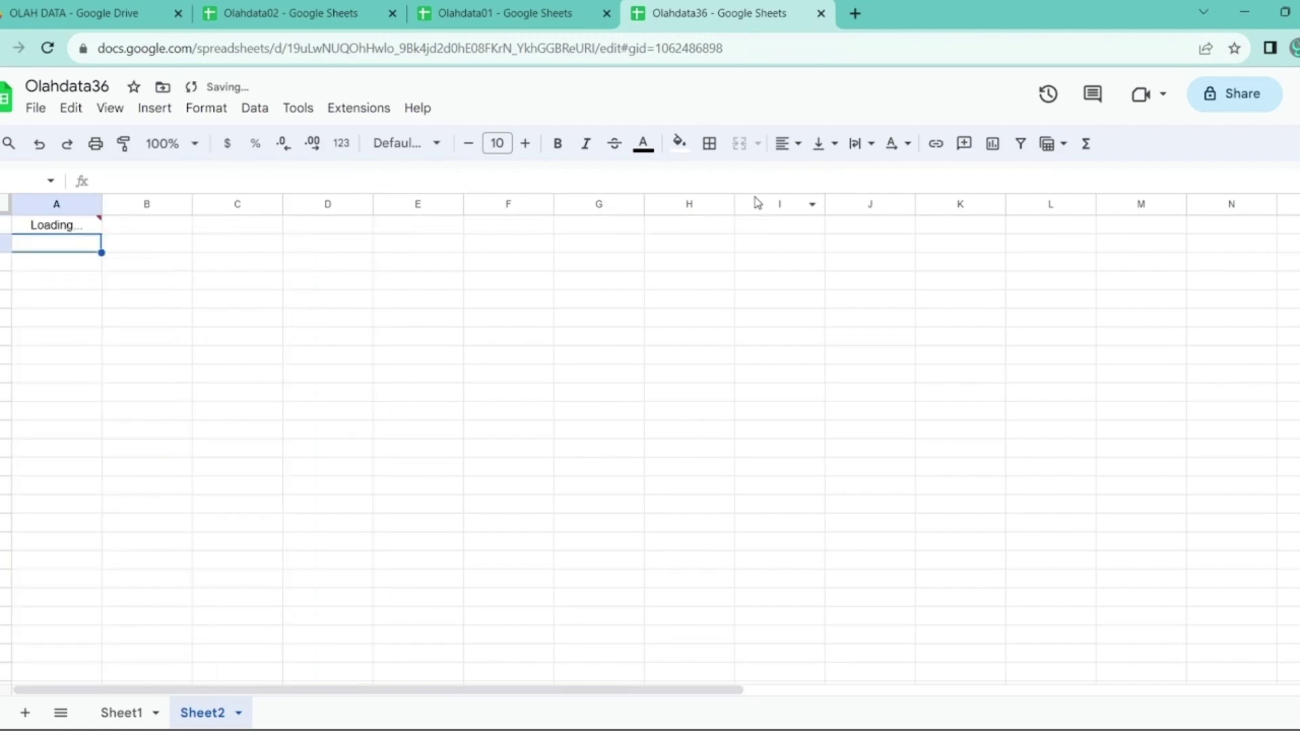
{"action": "key", "text": "Up"}
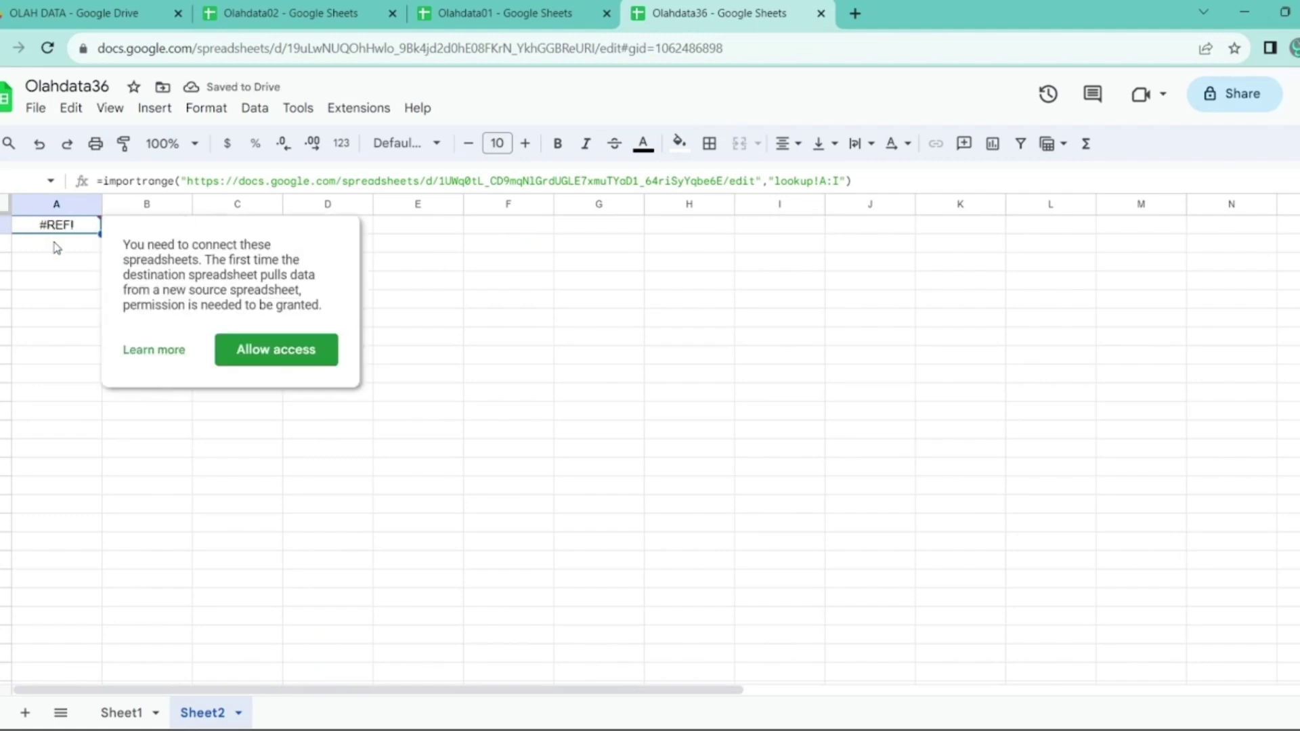
{"action": "left_click", "coordinate": [282, 362]}
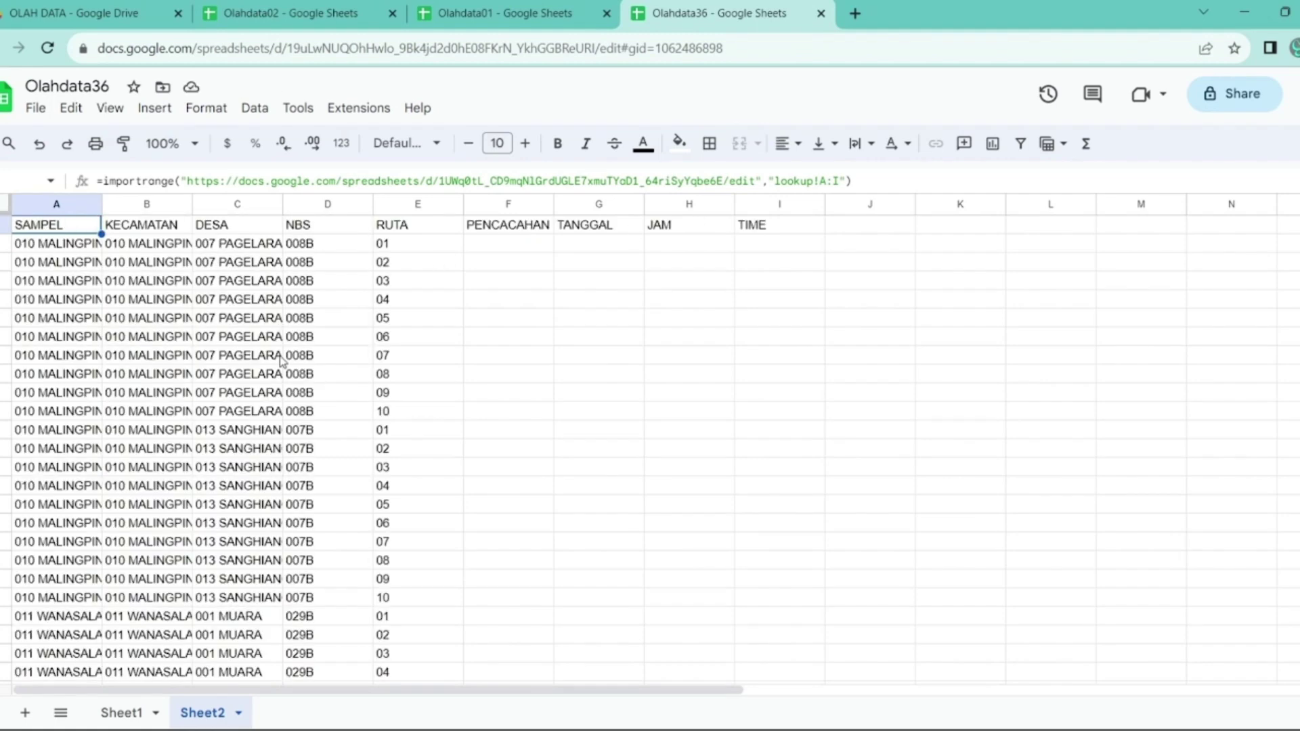
{"action": "left_click", "coordinate": [618, 366]}
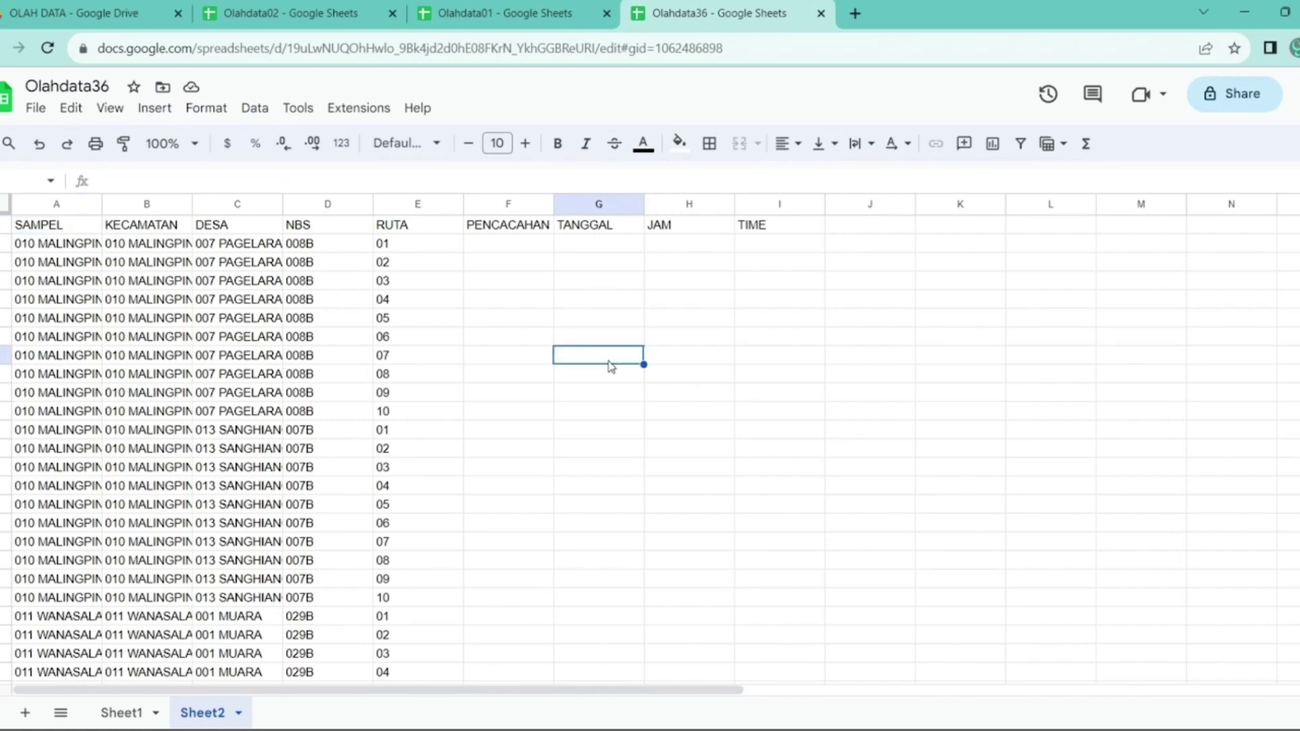
- Rename Sheet1 to 01 and Sheet2 to 02
{"action": "left_click", "coordinate": [122, 712]}
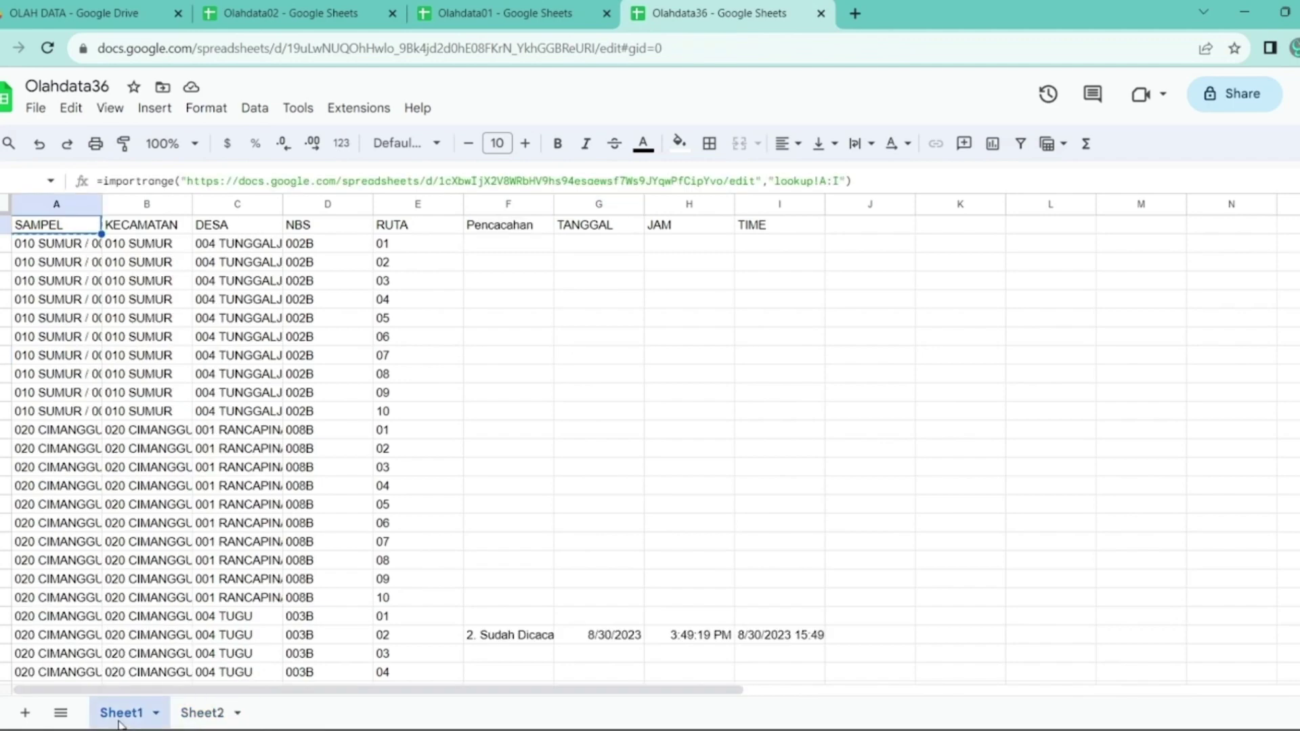
{"action": "double_click", "coordinate": [122, 712]}
{"action": "type", "text": "01"}
{"action": "key", "text": "Return"}
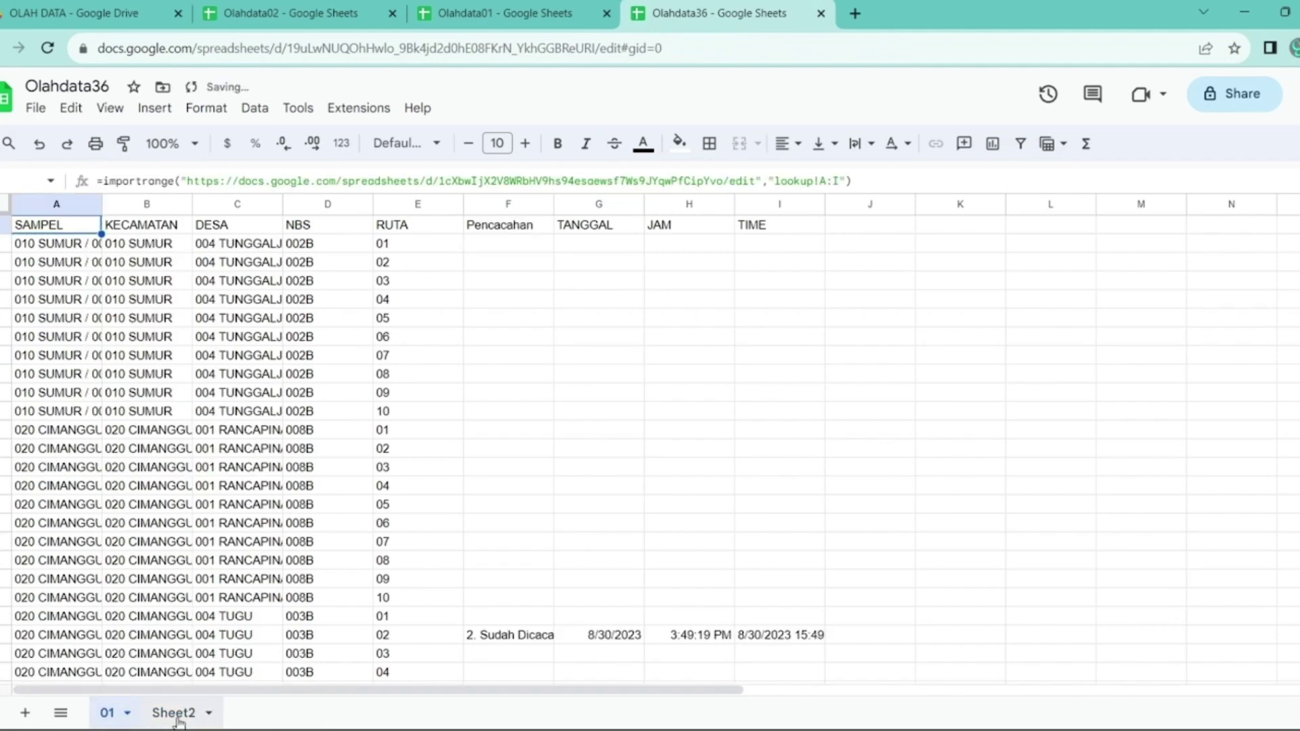
{"action": "left_click", "coordinate": [174, 713]}
{"action": "double_click", "coordinate": [177, 714]}
{"action": "type", "text": "02"}
{"action": "left_click", "coordinate": [108, 713]}
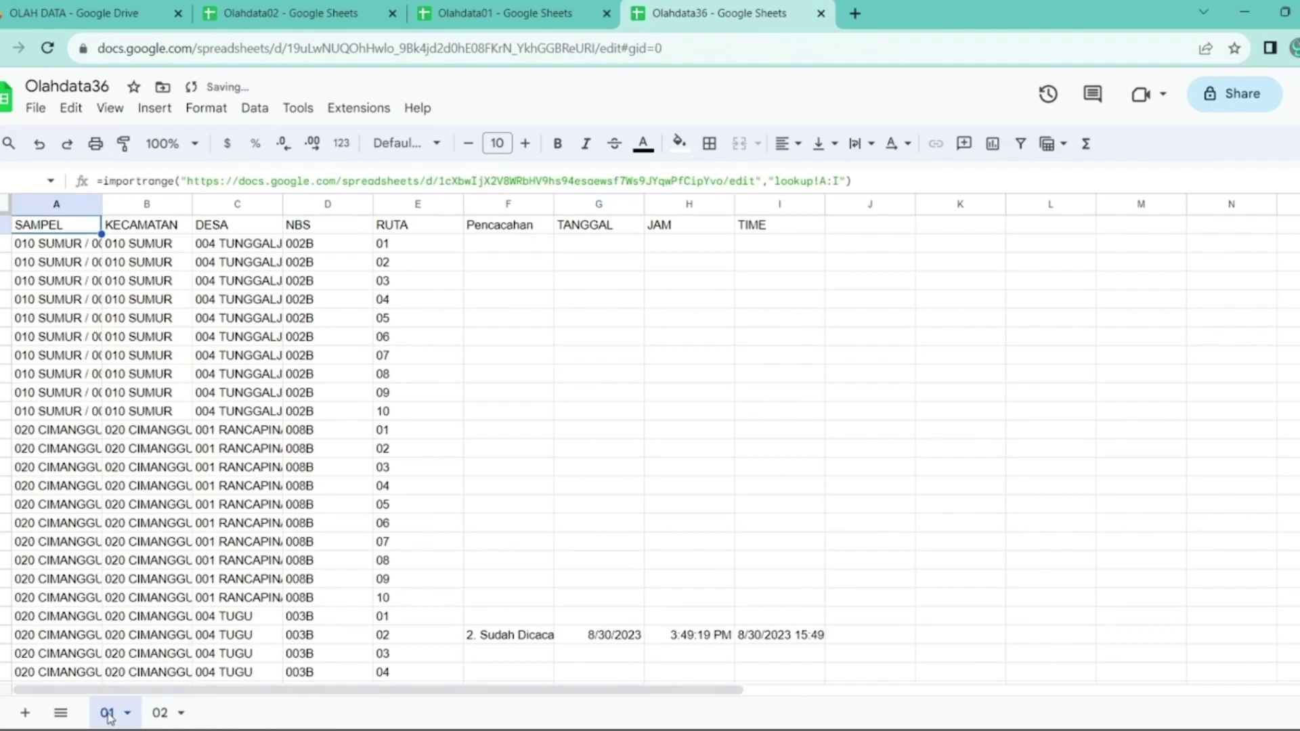
- Prefix both sheet names with 'lookup' to make lookup01 and lookup02
{"action": "type", "text": "lookup"}
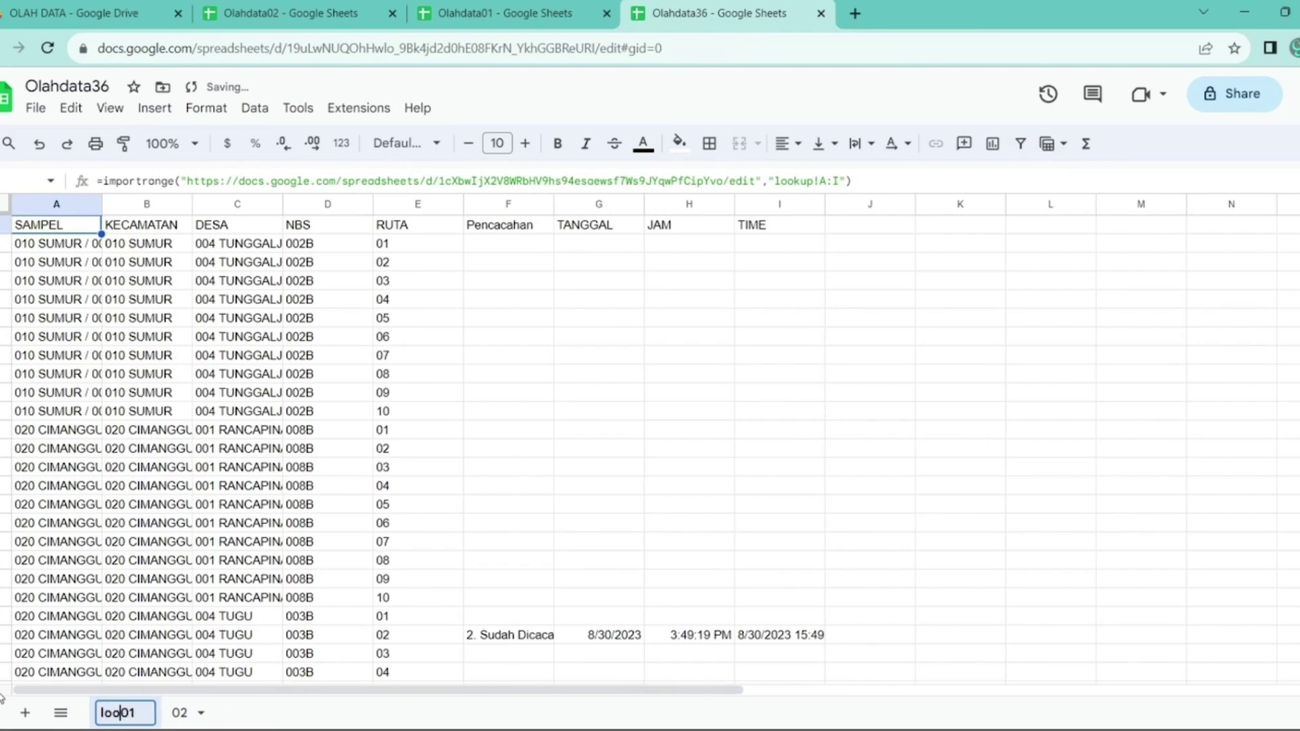
{"action": "key", "text": "Return"}
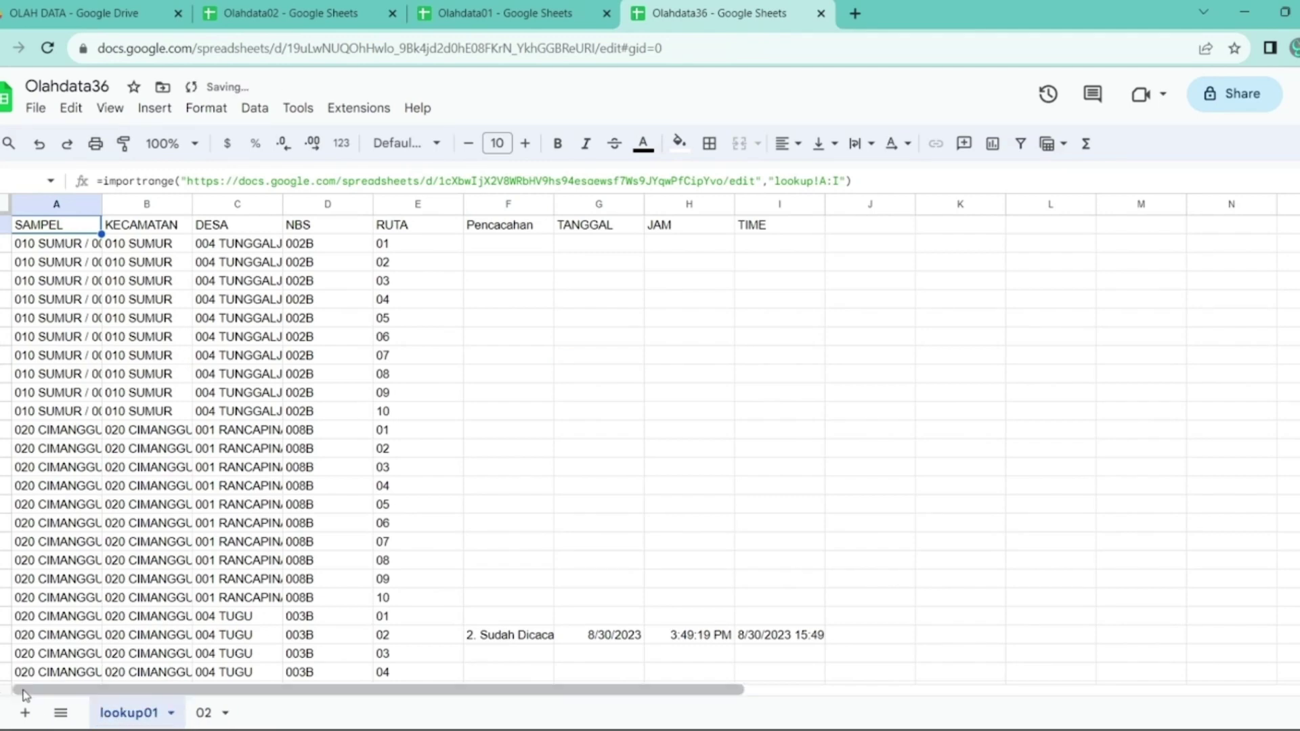
{"action": "left_click", "coordinate": [201, 715]}
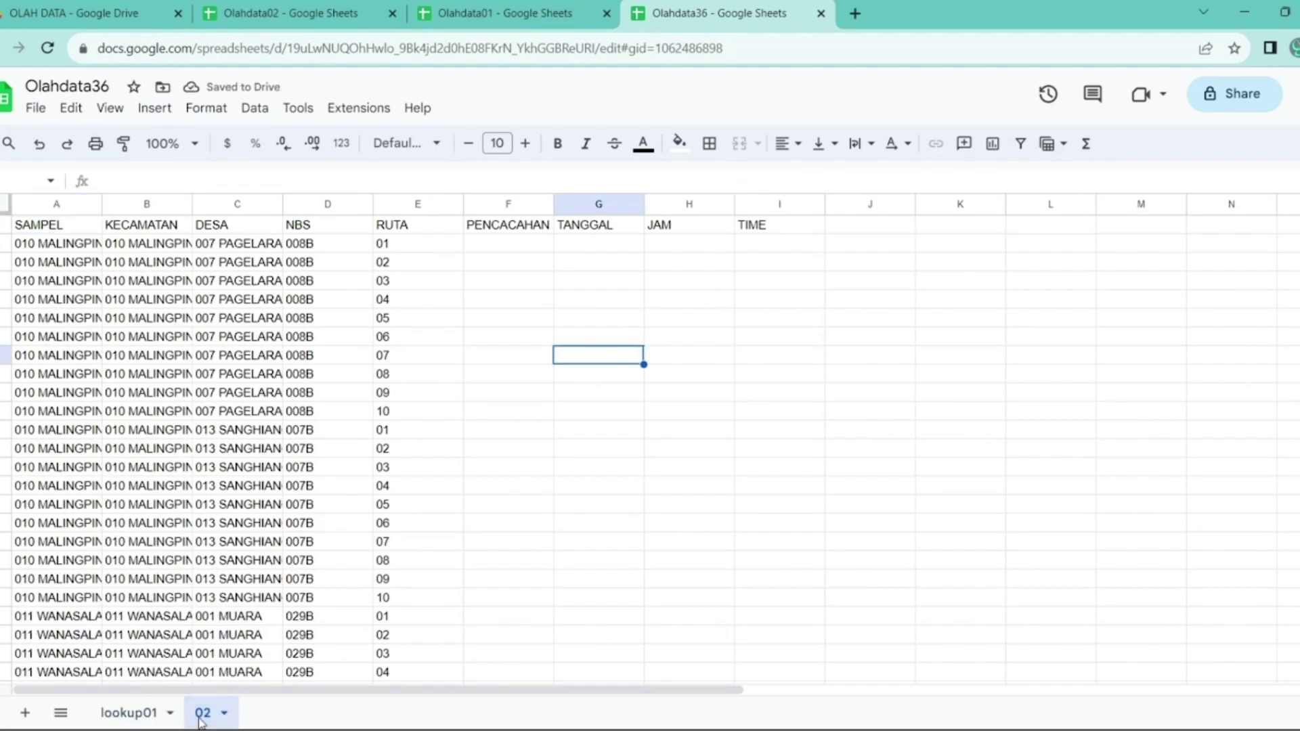
{"action": "key", "text": "Left"}
{"action": "double_click", "coordinate": [201, 718]}
{"action": "left_click", "coordinate": [201, 718]}
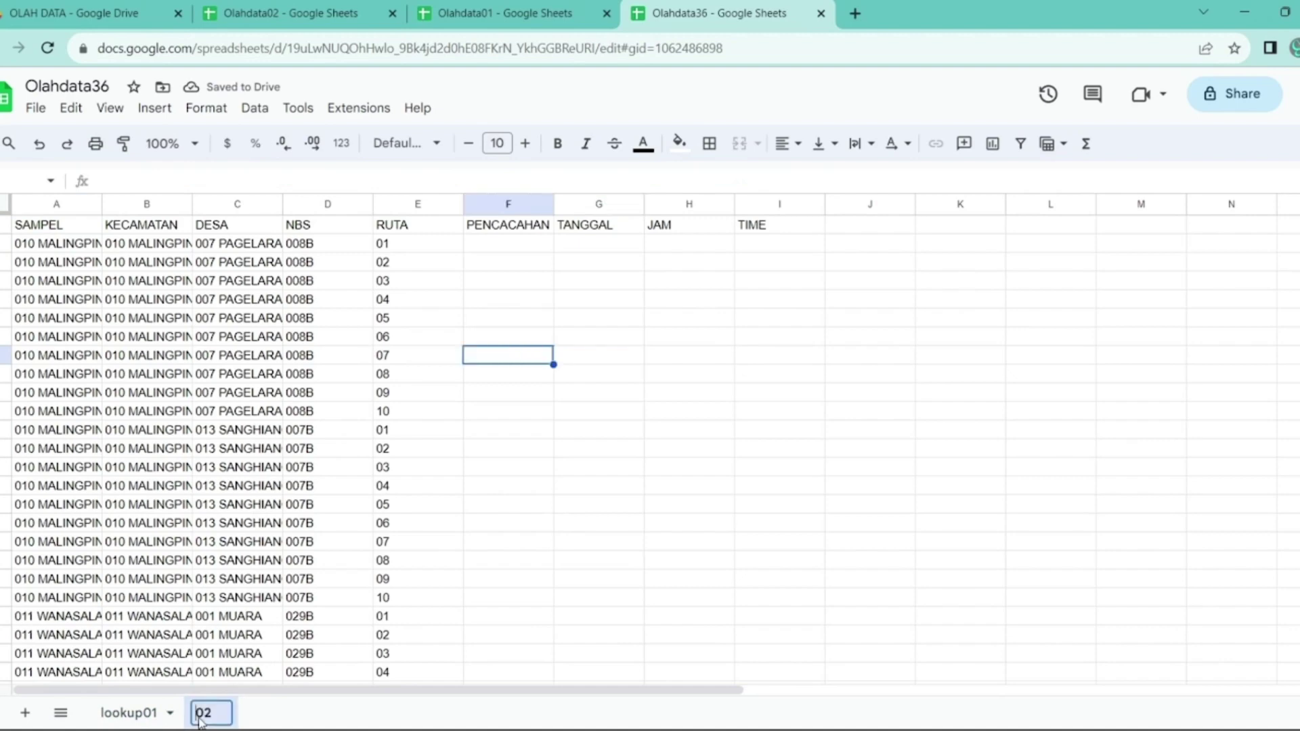
{"action": "type", "text": "lookup"}
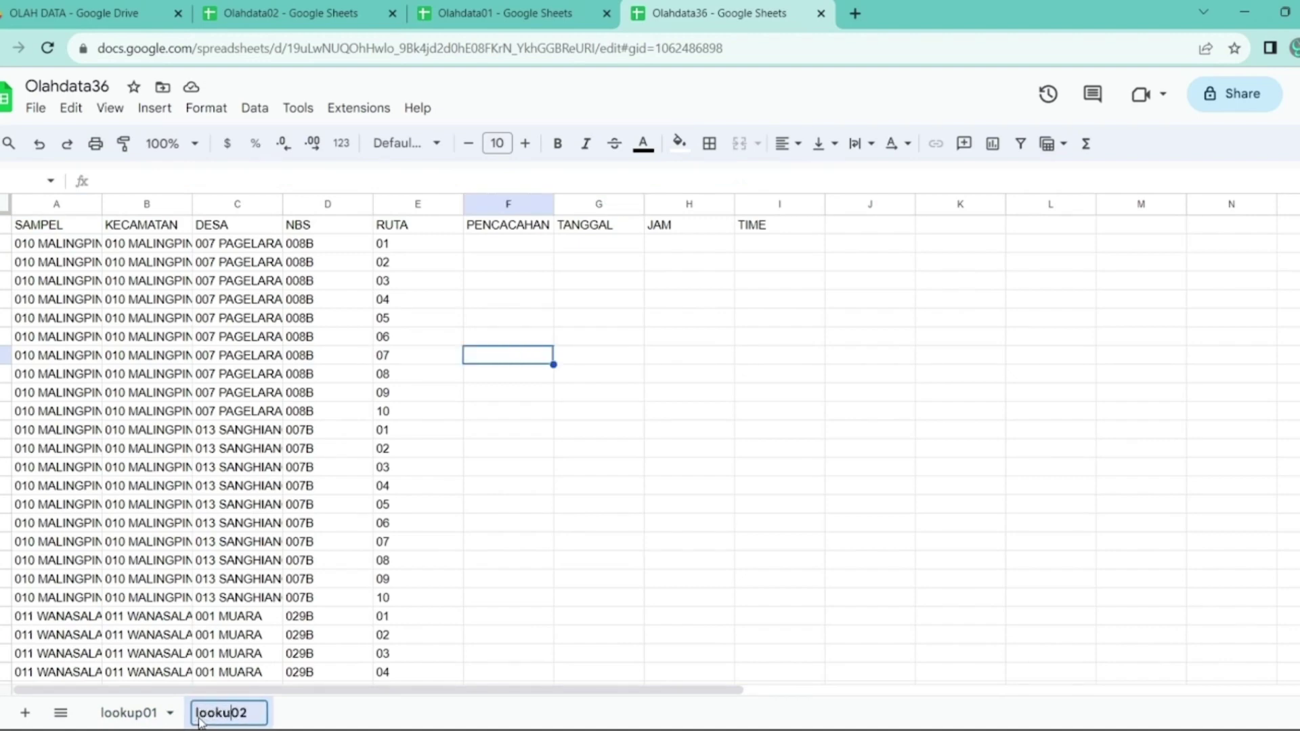
{"action": "key", "text": "Return"}
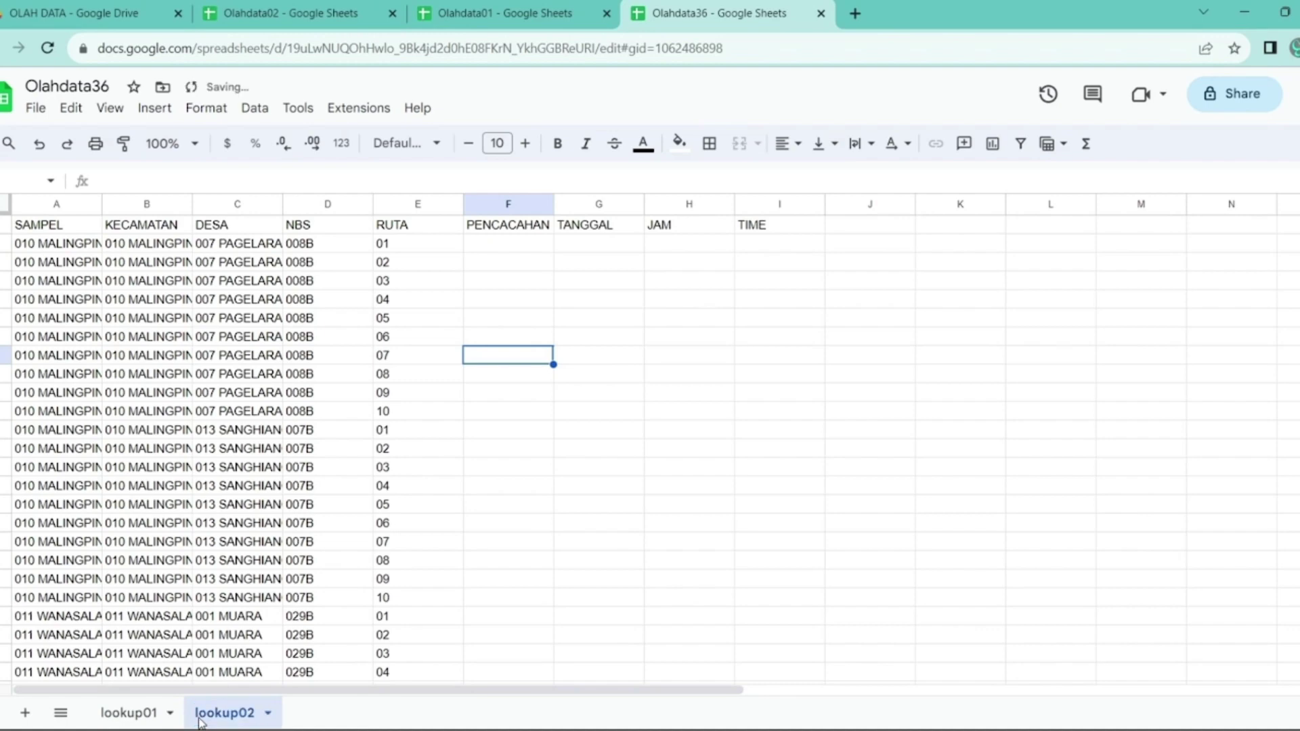
- Add new blank sheets after lookup02
{"action": "left_click", "coordinate": [28, 714]}
{"action": "left_click", "coordinate": [27, 714]}
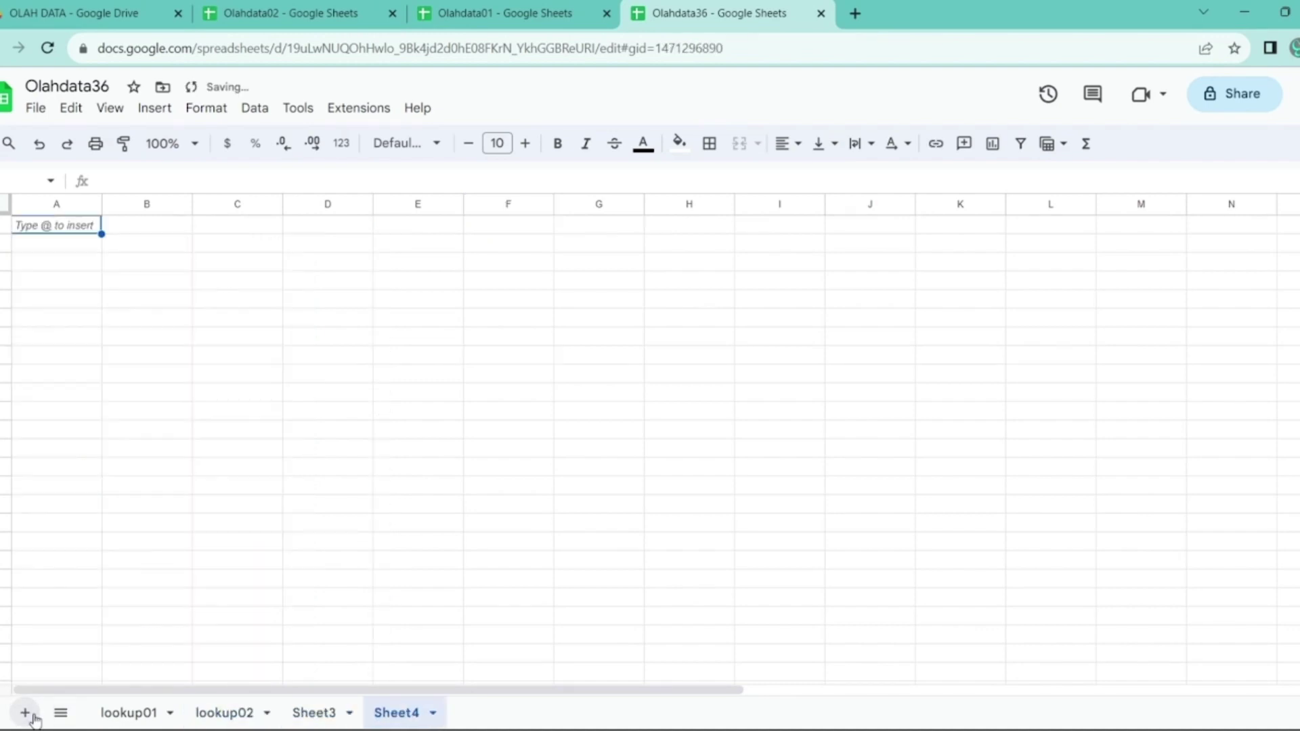
{"action": "left_click", "coordinate": [27, 714]}
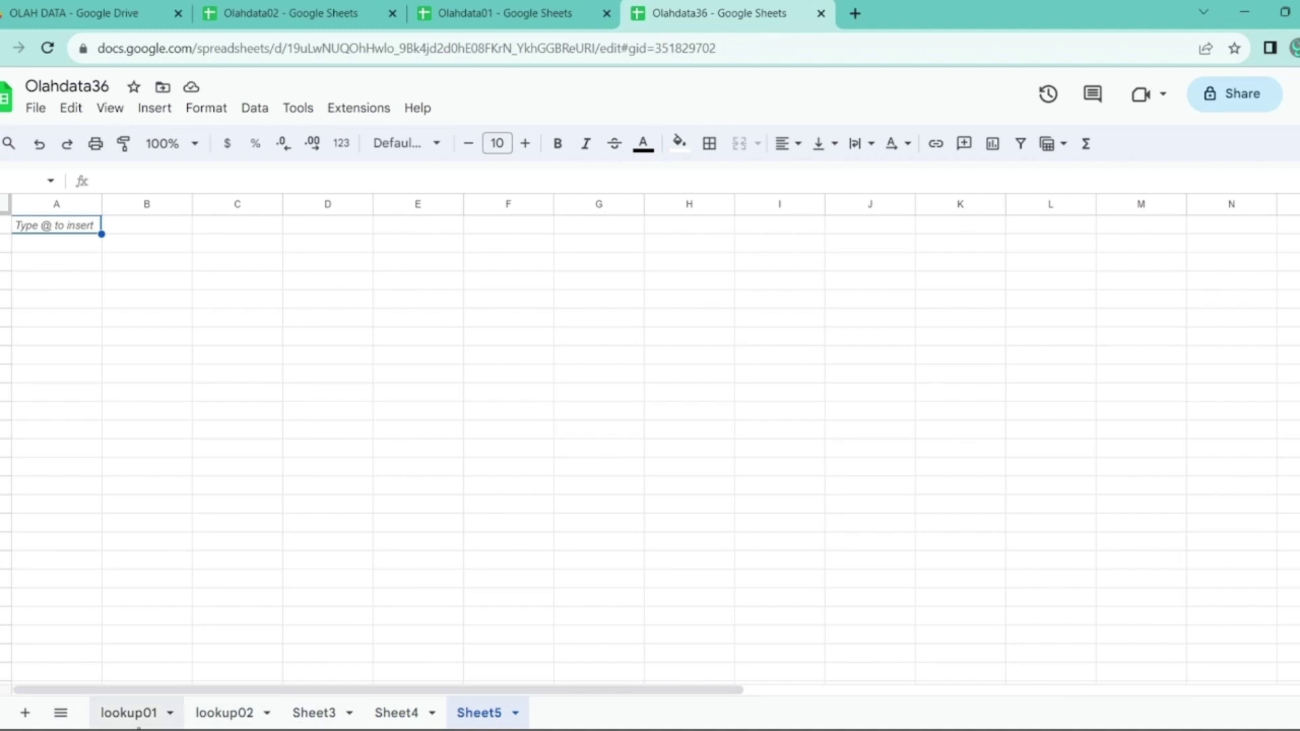
{"action": "left_click", "coordinate": [23, 712]}
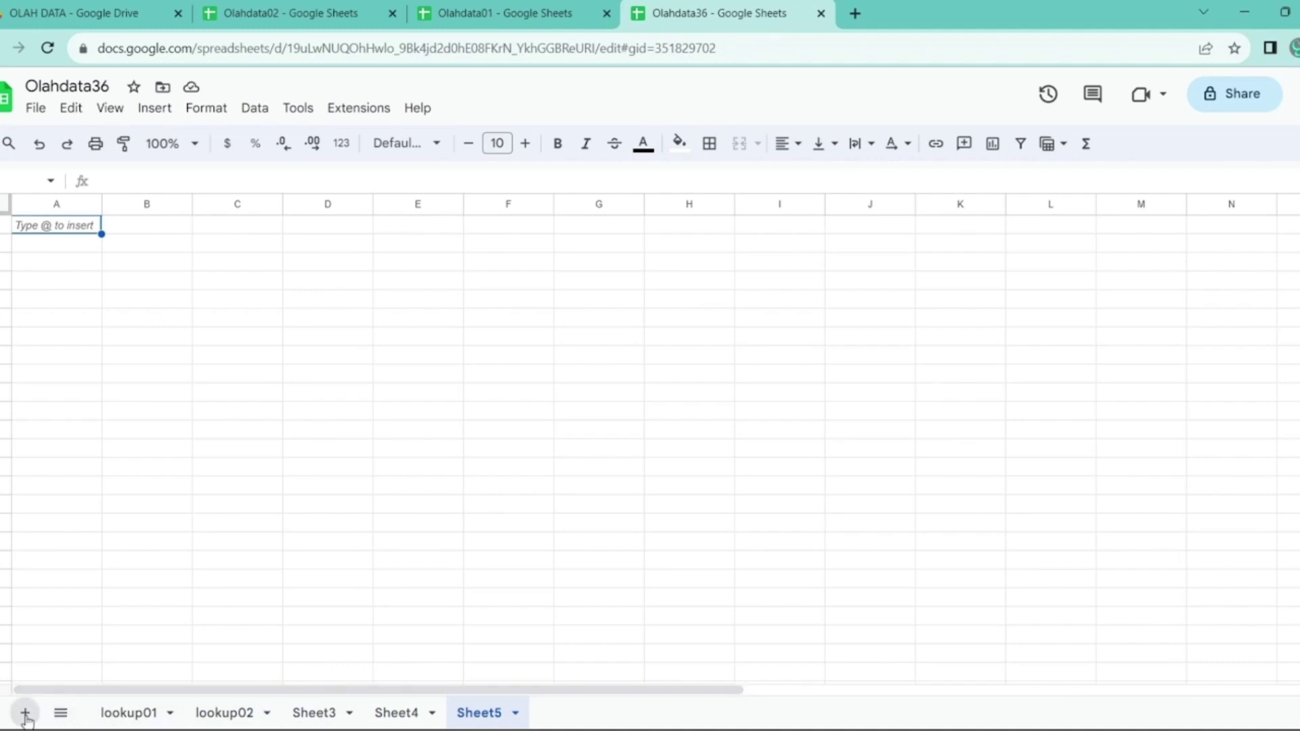
{"action": "left_click", "coordinate": [25, 714]}
{"action": "left_click", "coordinate": [25, 715]}
{"action": "left_click", "coordinate": [25, 714]}
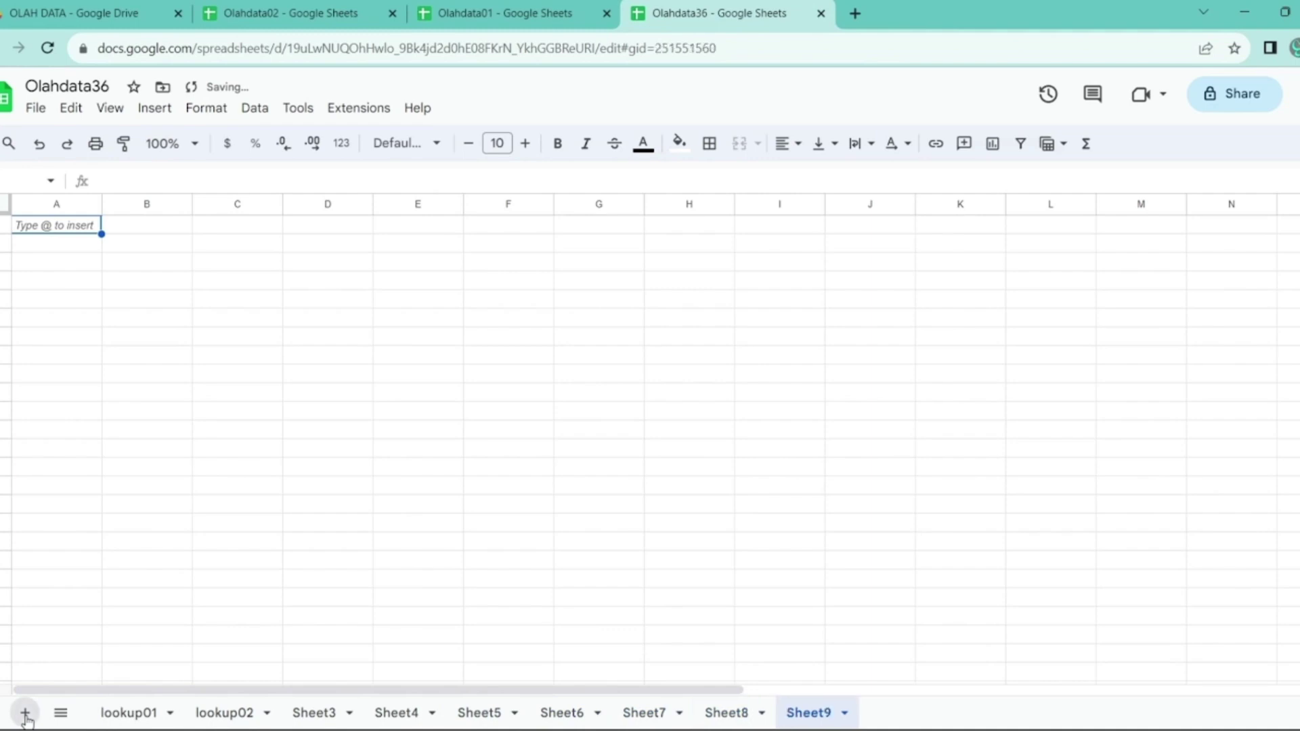
{"action": "left_click", "coordinate": [25, 715]}
- Rename Sheet3 to capaian
{"action": "left_click", "coordinate": [316, 714]}
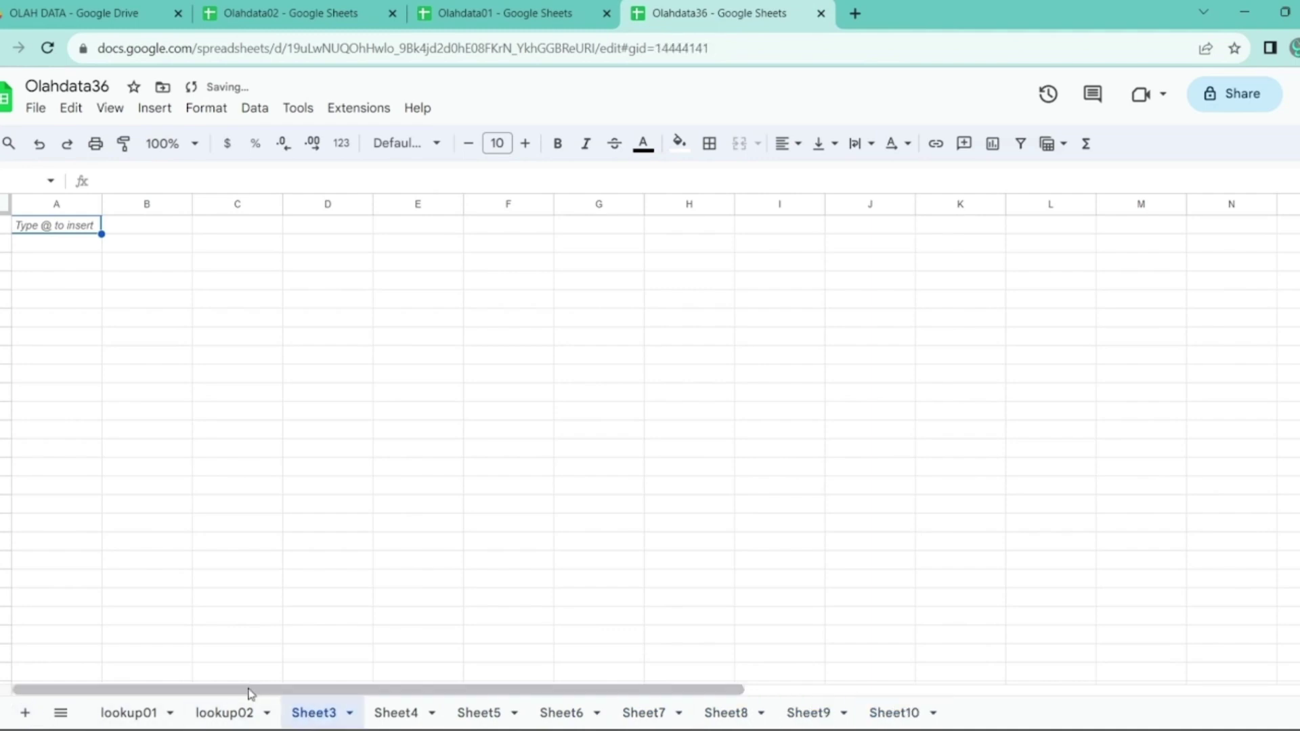
{"action": "double_click", "coordinate": [310, 714]}
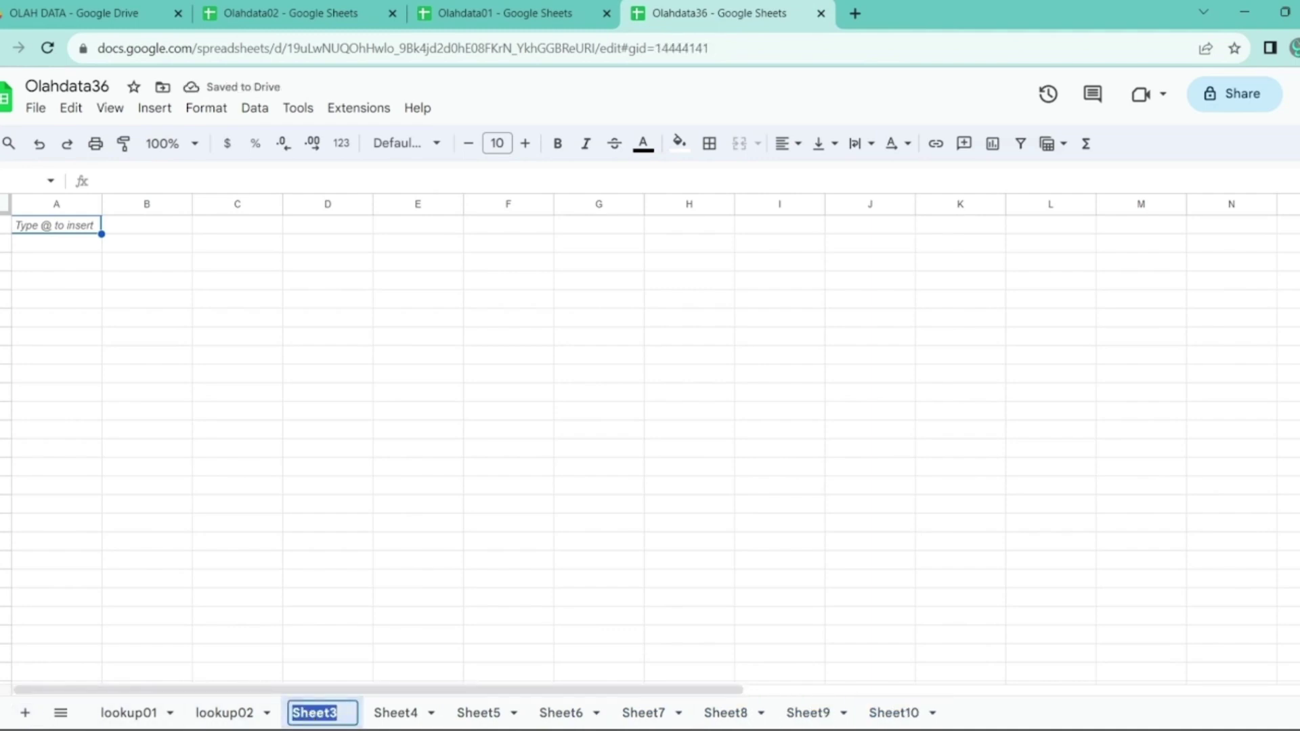
{"action": "type", "text": "Capai"}
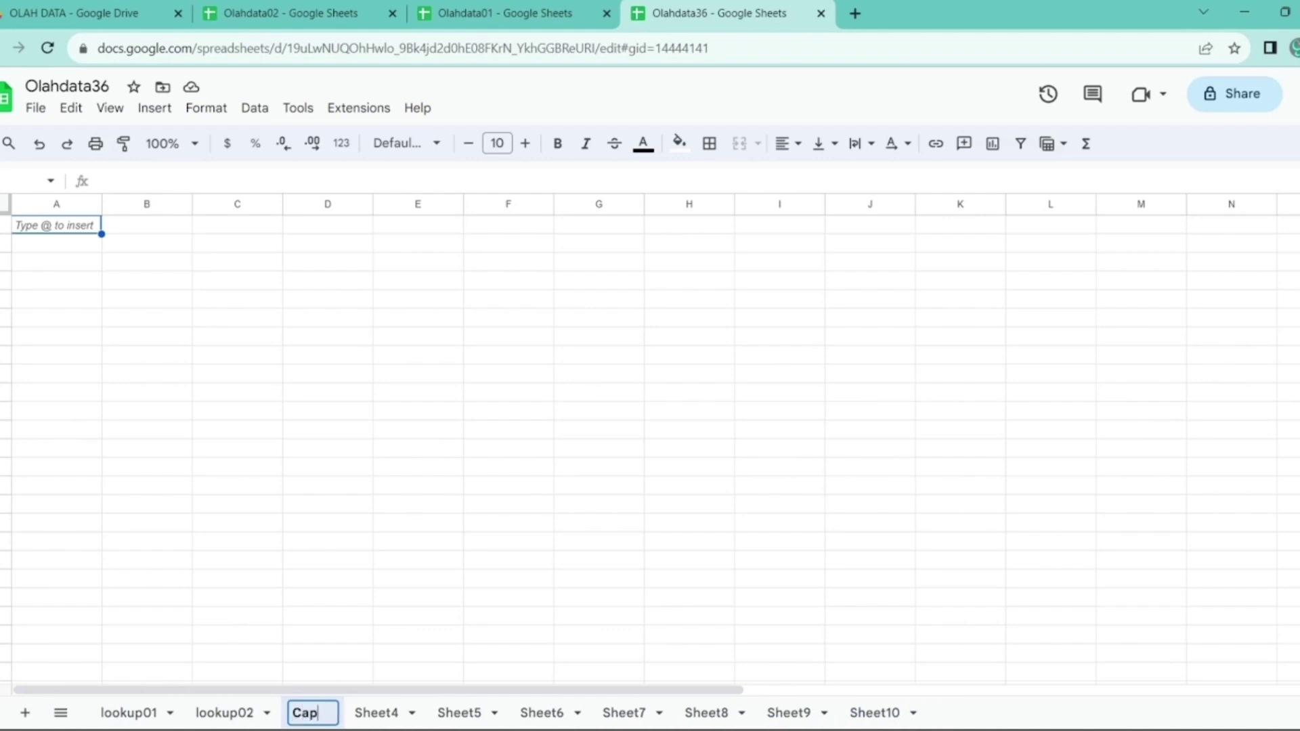
{"action": "key", "text": "BackSpace"}
{"action": "key", "text": "BackSpace"}
{"action": "key", "text": "BackSpace"}
{"action": "key", "text": "BackSpace"}
{"action": "key", "text": "BackSpace"}
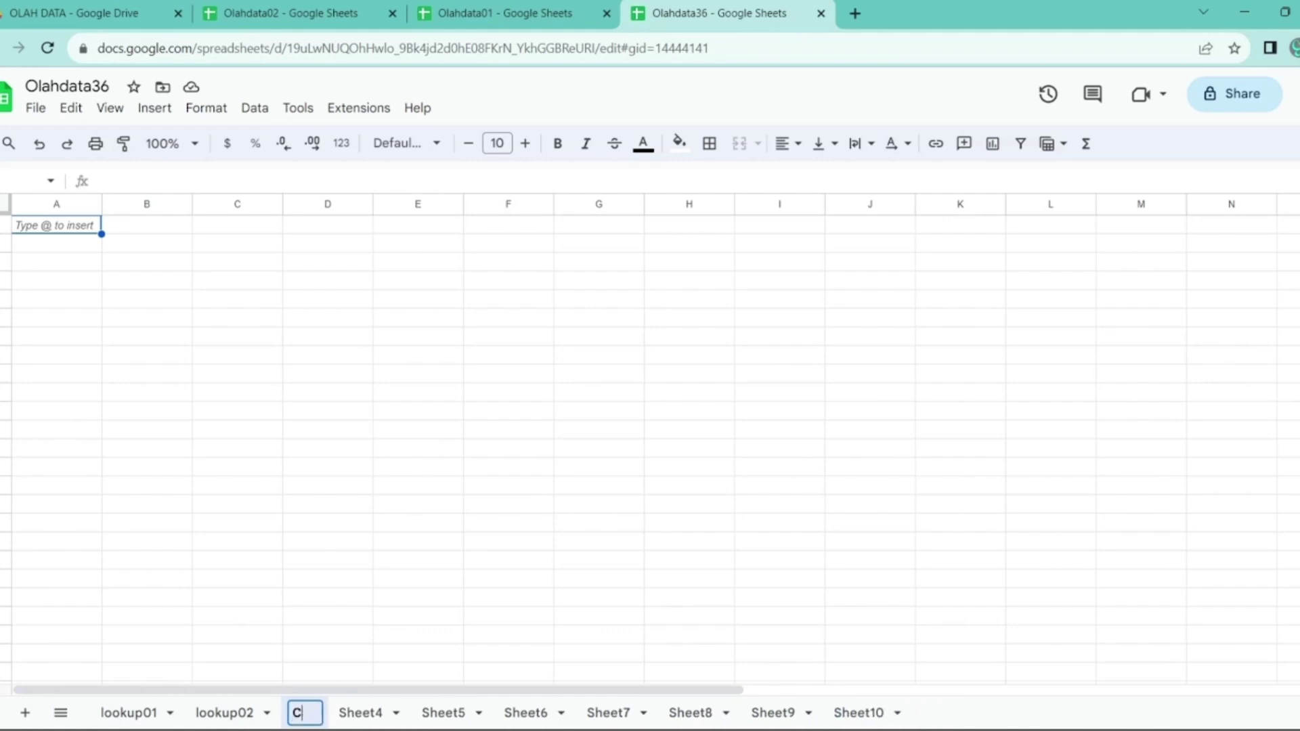
{"action": "type", "text": "capaian"}
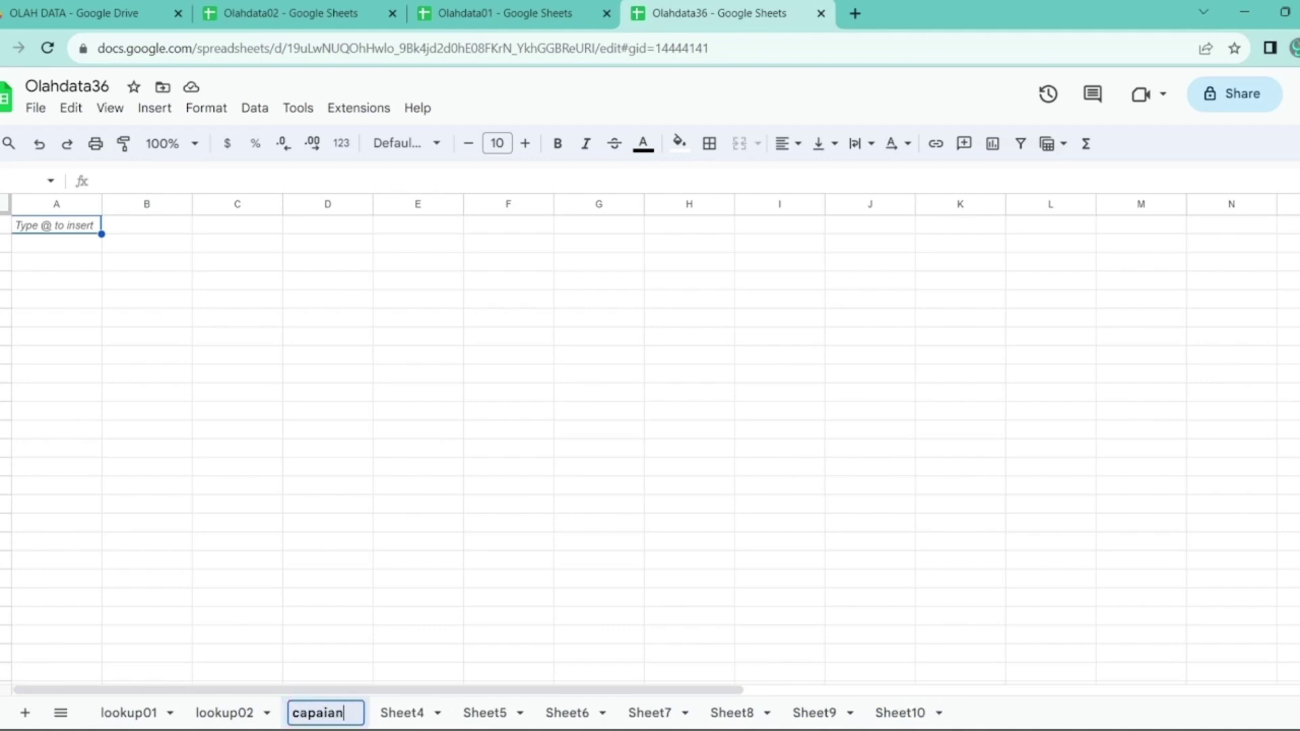
{"action": "key", "text": "Return"}
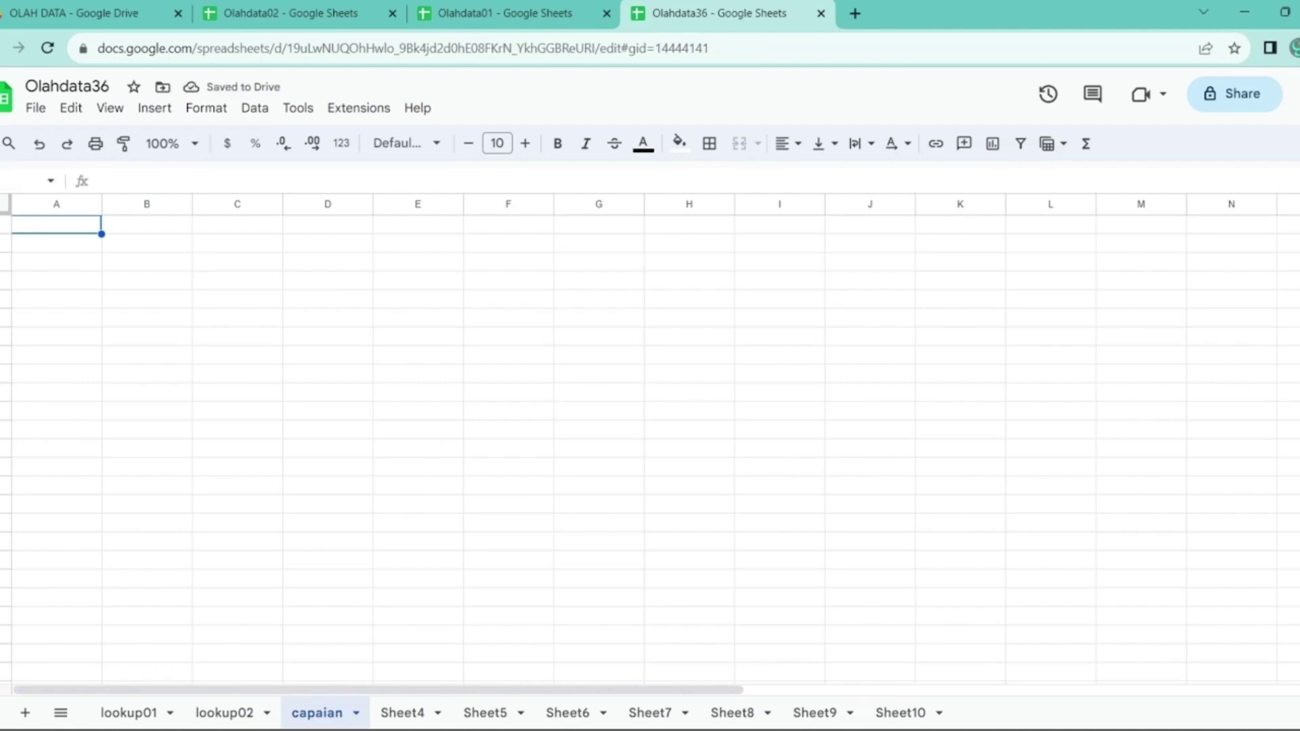
- Enter Wilayah, 01-Kab. Pandeglang, 02-Kab. Lebak and 36-Banten down A1:A4
{"action": "type", "text": "Wilayah"}
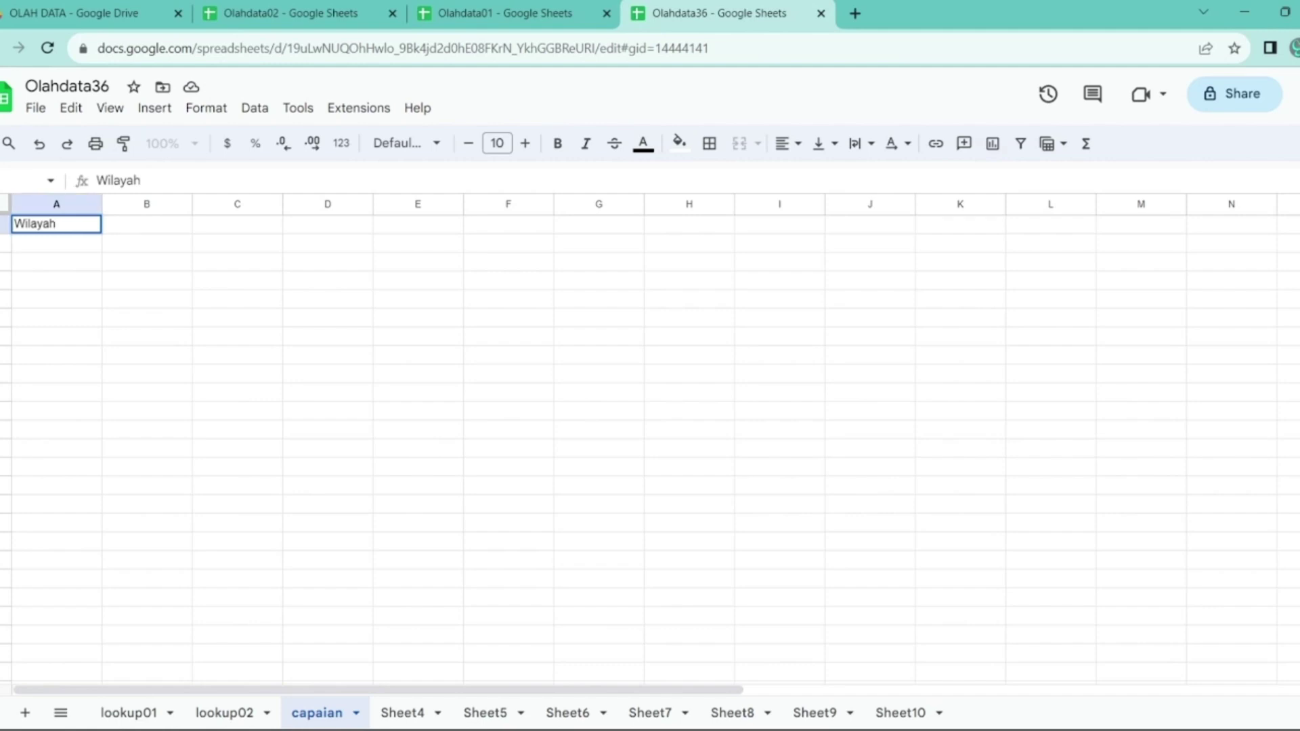
{"action": "key", "text": "Return"}
{"action": "type", "text": "01-"}
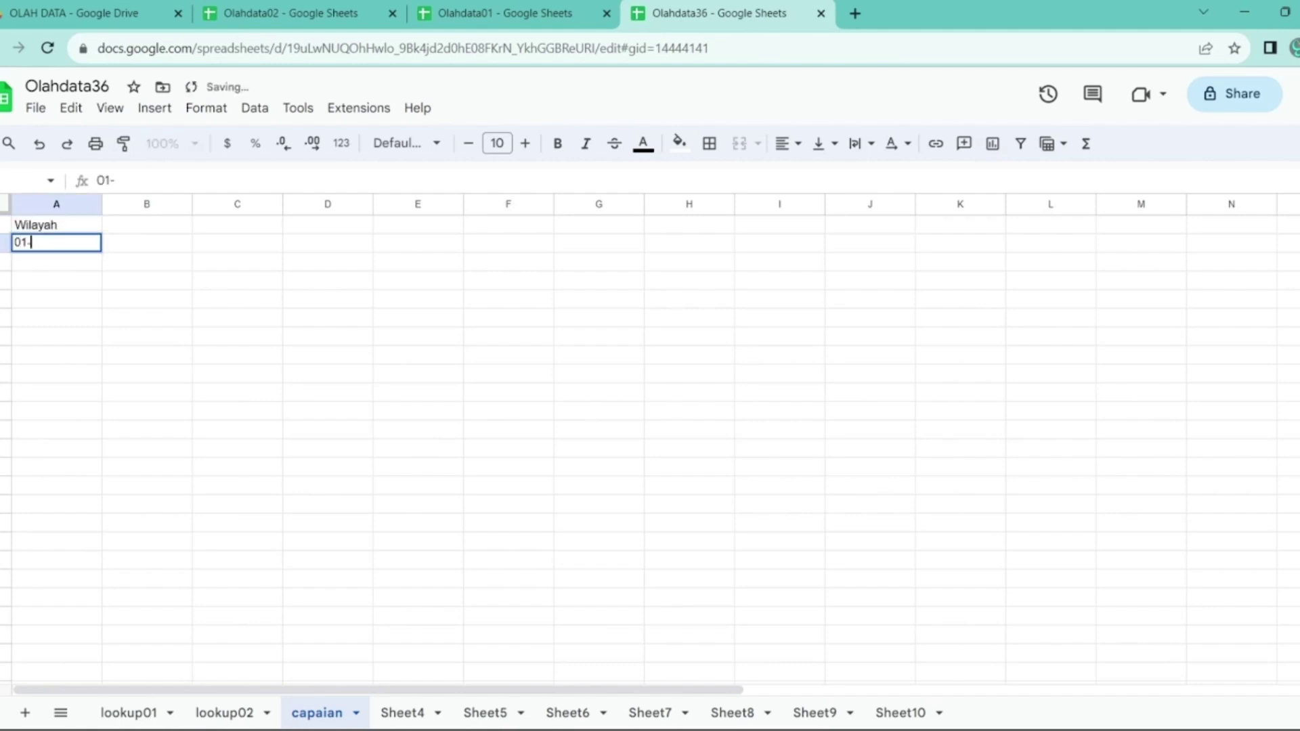
{"action": "type", "text": "Kab. Pand"}
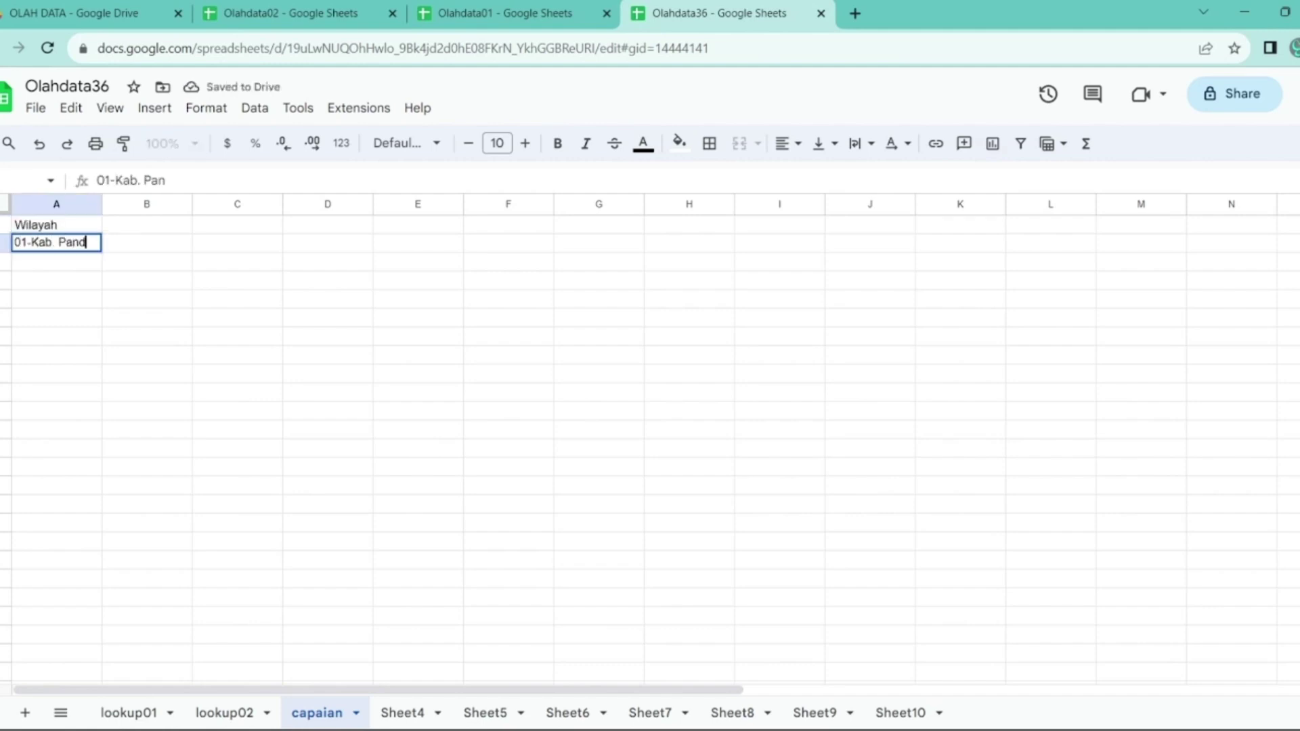
{"action": "type", "text": "eglang"}
{"action": "key", "text": "Return"}
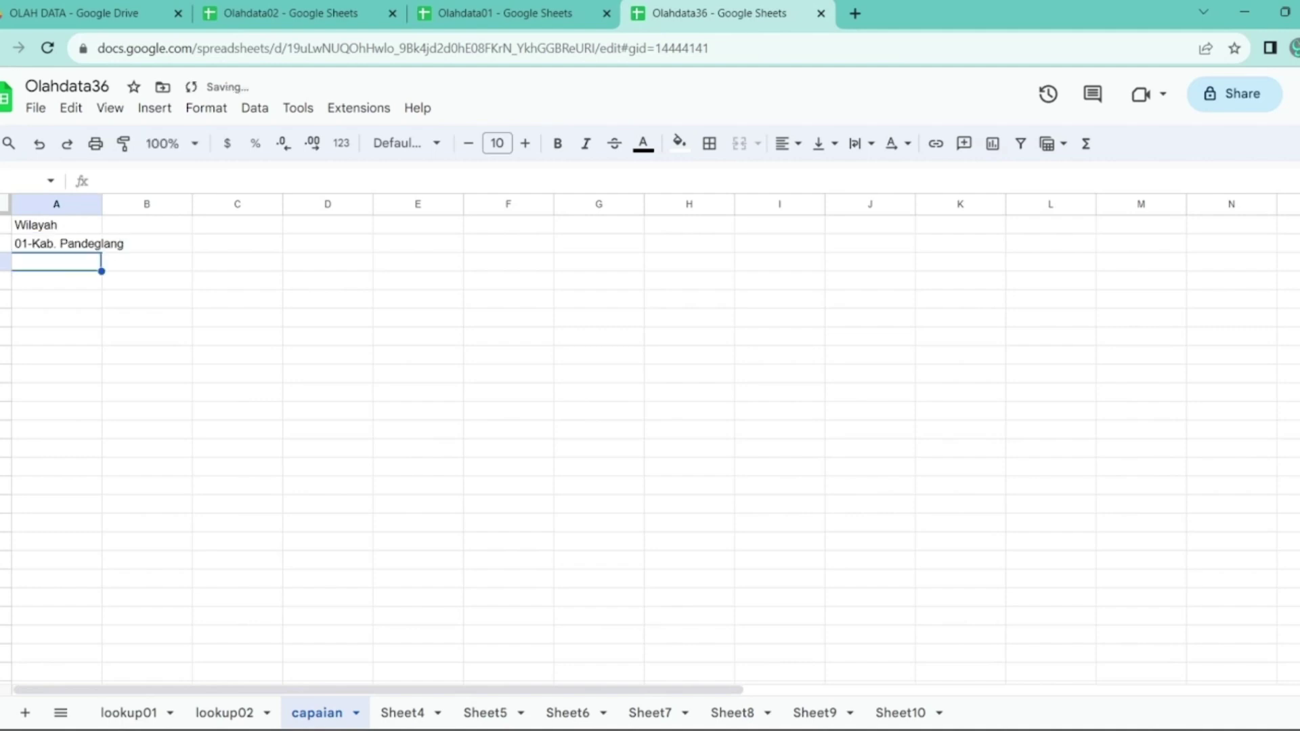
{"action": "type", "text": "02"}
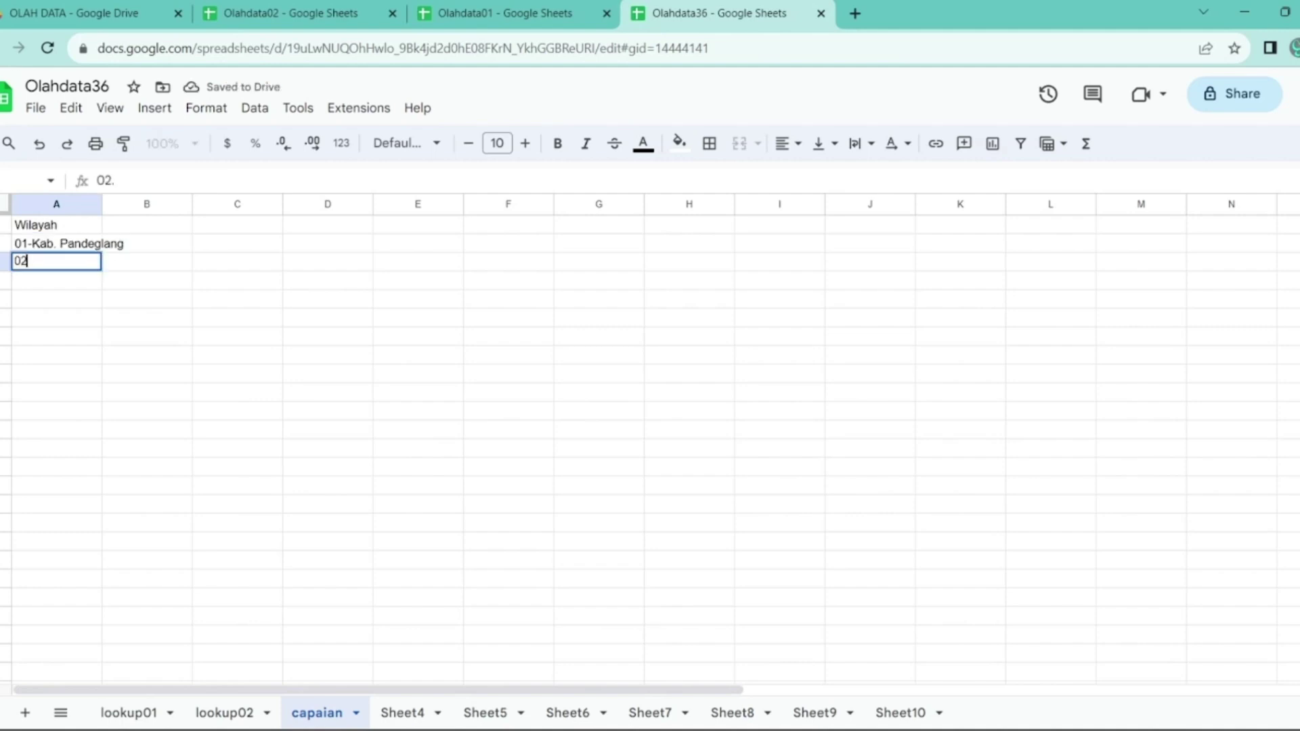
{"action": "type", "text": "- Kab"}
{"action": "key", "text": "BackSpace"}
{"action": "key", "text": "BackSpace"}
{"action": "key", "text": "BackSpace"}
{"action": "key", "text": "BackSpace"}
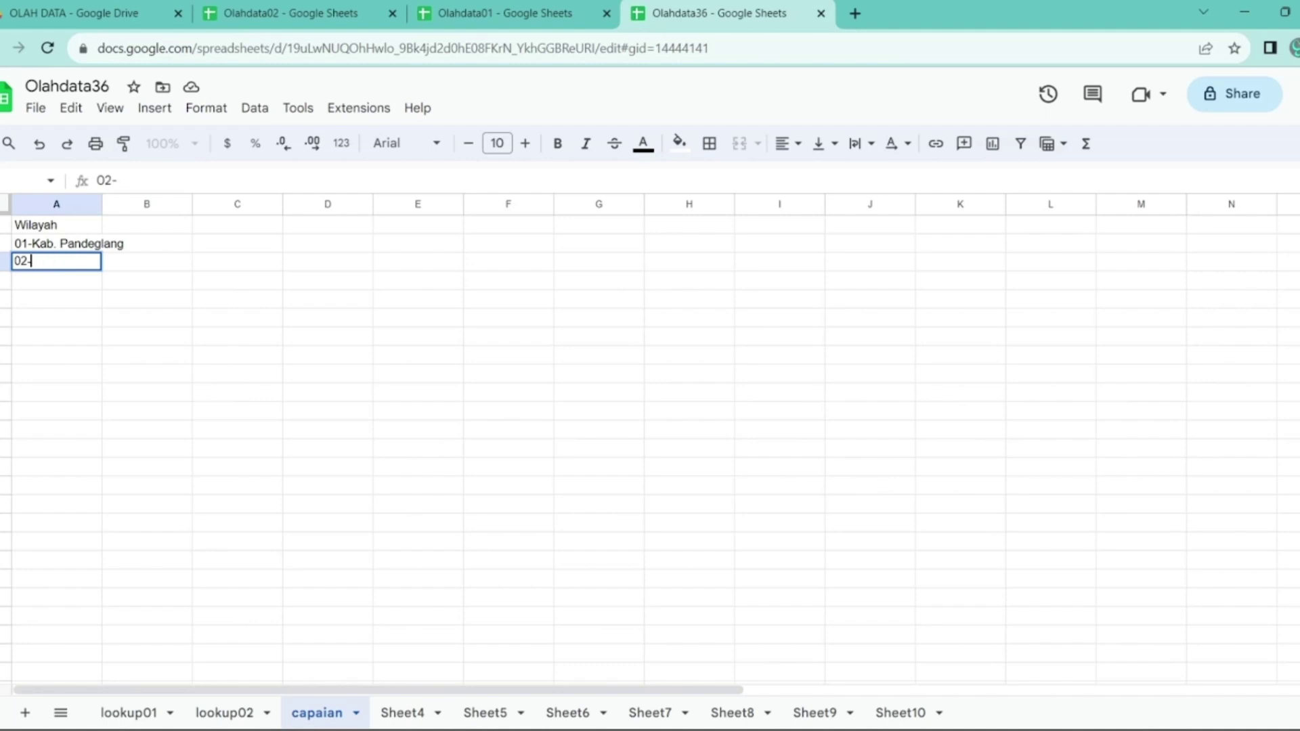
{"action": "type", "text": "Kab. Lebak"}
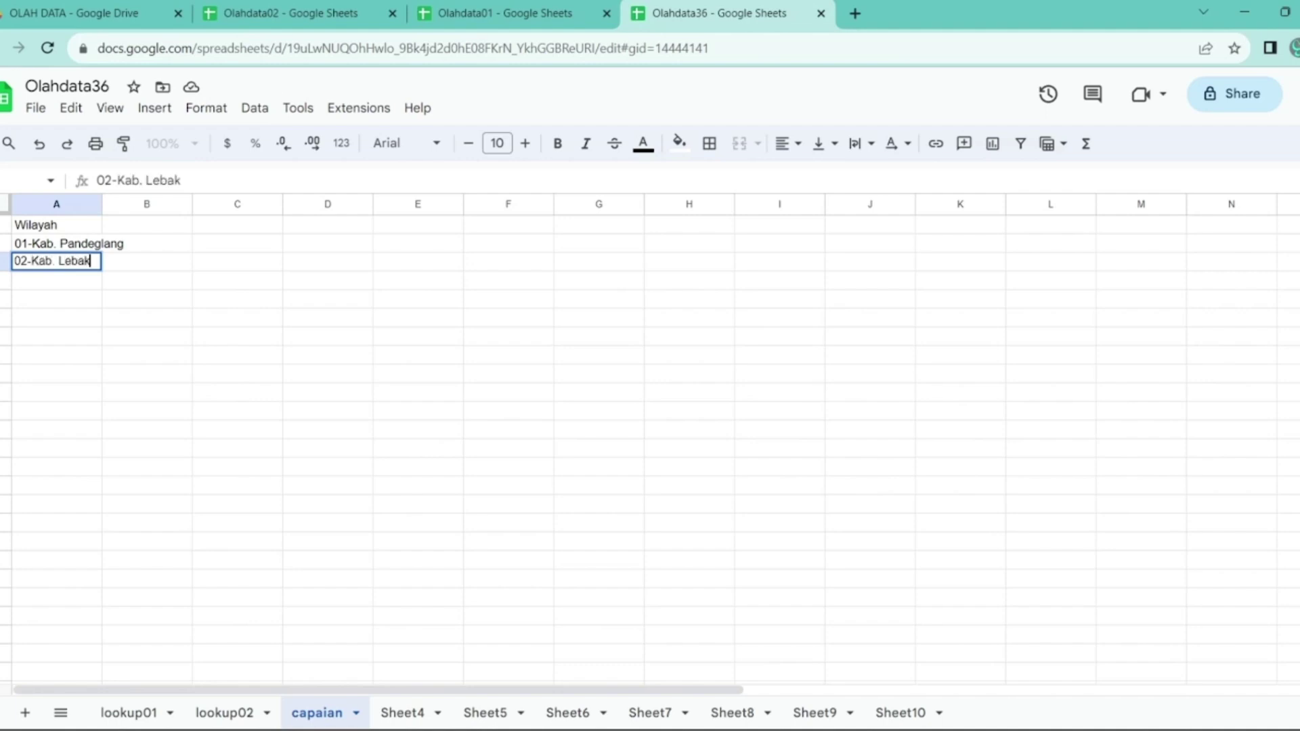
{"action": "key", "text": "Return"}
{"action": "type", "text": "36-"}
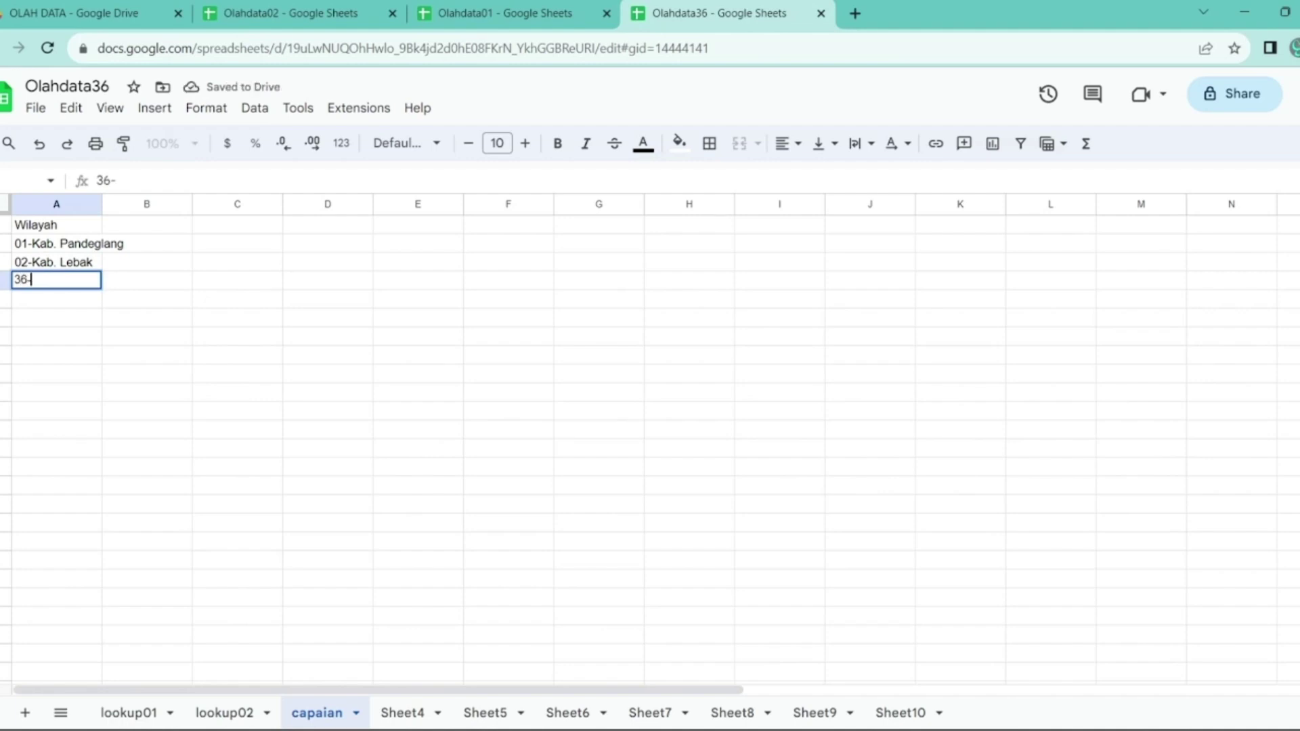
{"action": "type", "text": "Banten"}
{"action": "key", "text": "Return"}
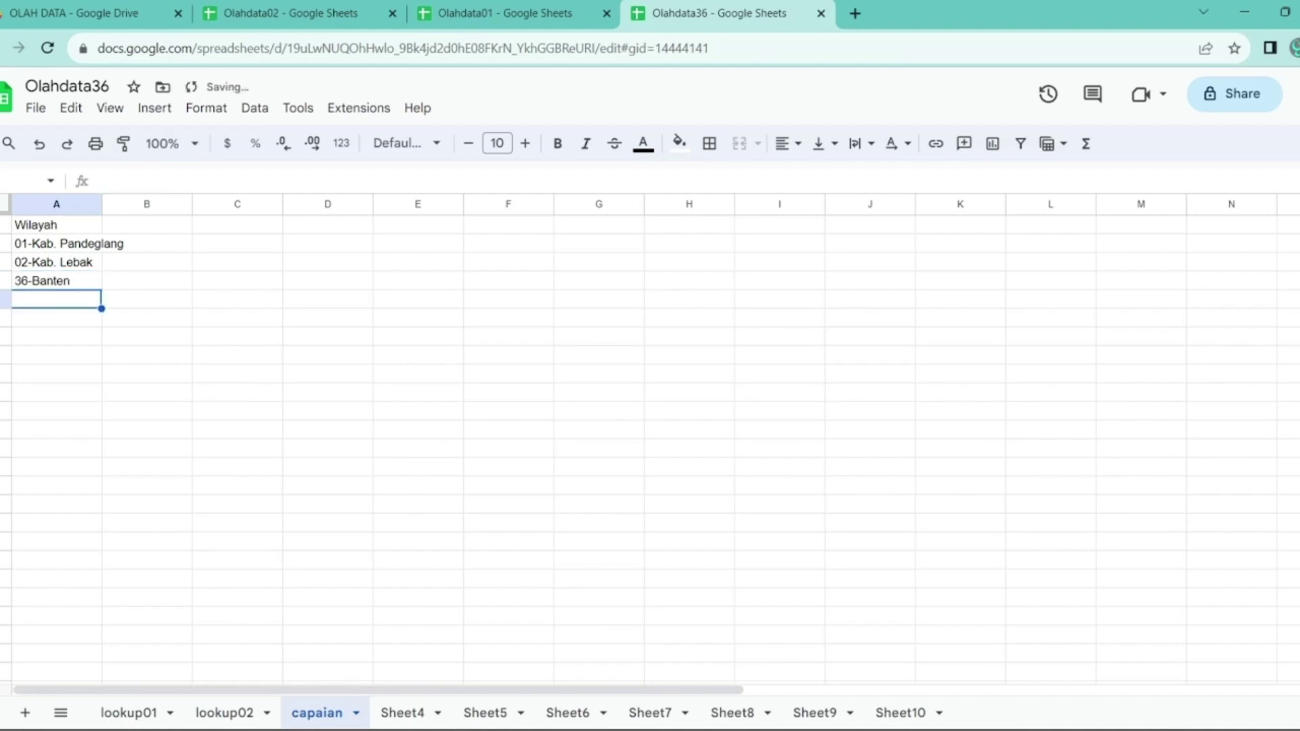
{"action": "key", "text": "Up"}
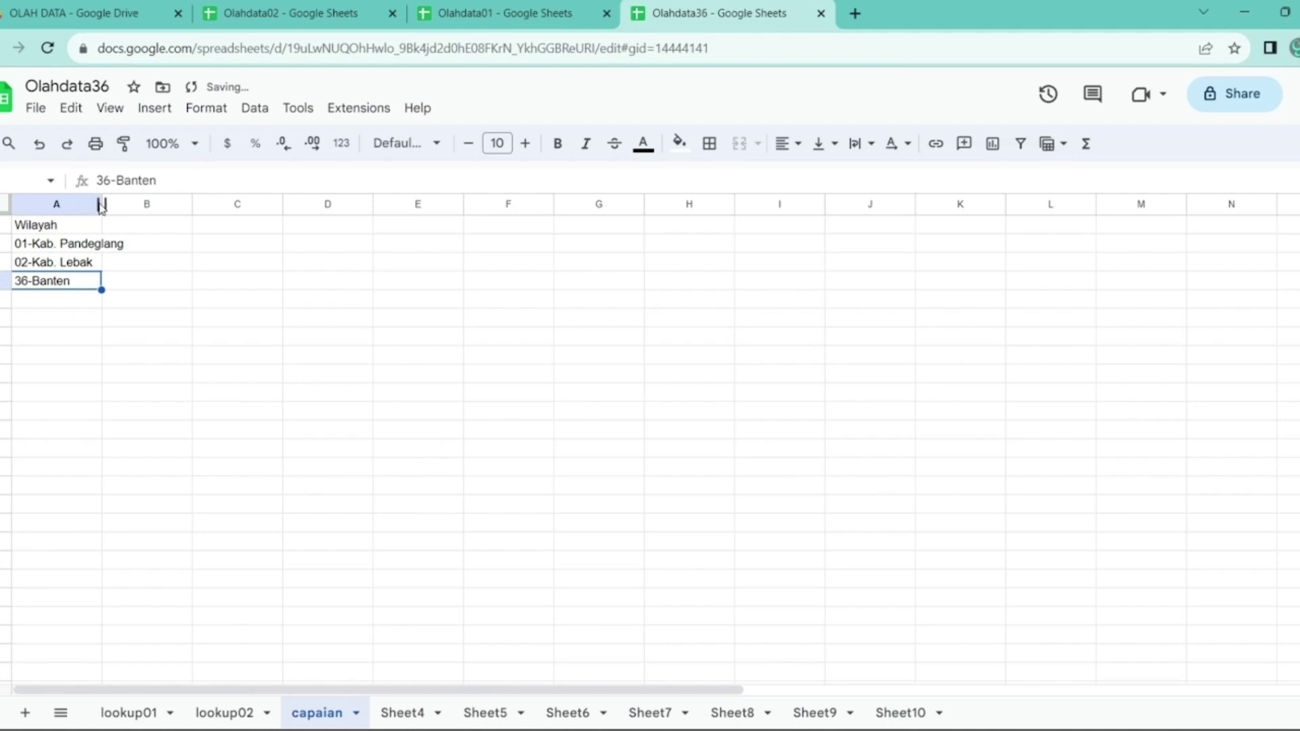
- Auto-fit column A's width and copy the three region names in A2:A4
{"action": "left_click_drag", "start_coordinate": [103, 204], "coordinate": [105, 204]}
{"action": "double_click", "coordinate": [104, 204]}
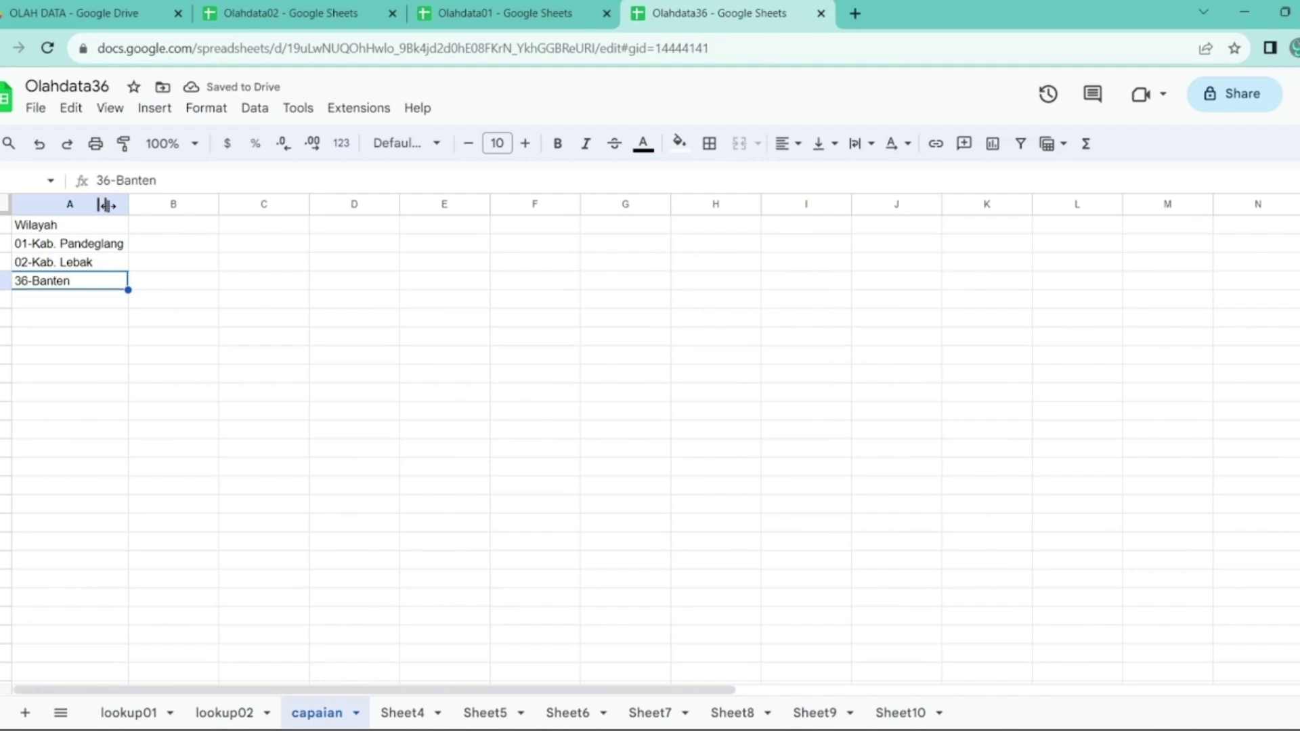
{"action": "key", "text": "shift+Up"}
{"action": "key", "text": "shift+Up"}
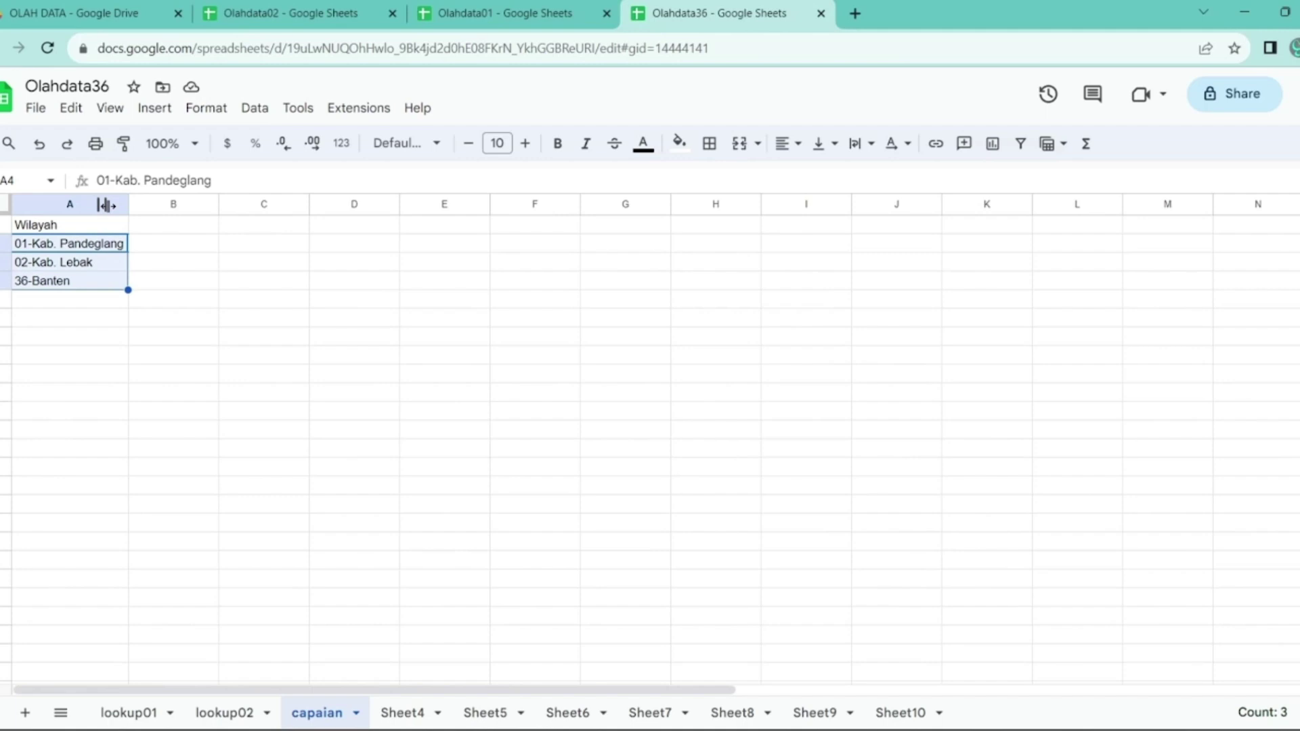
{"action": "key", "text": "ctrl+c"}
- Paste the region names transposed into B1:D1 and clear A2:A4
{"action": "left_click", "coordinate": [157, 221]}
{"action": "right_click", "coordinate": [157, 220]}
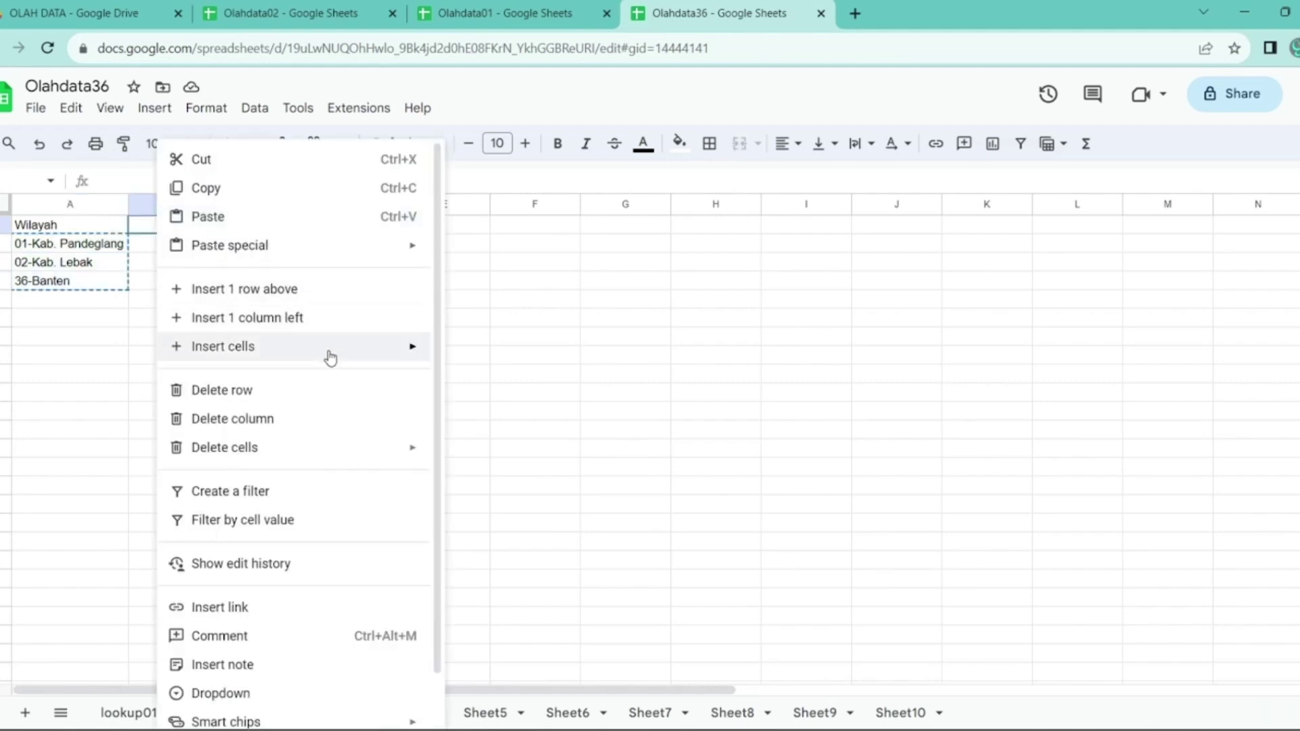
{"action": "mouse_move", "coordinate": [324, 251]}
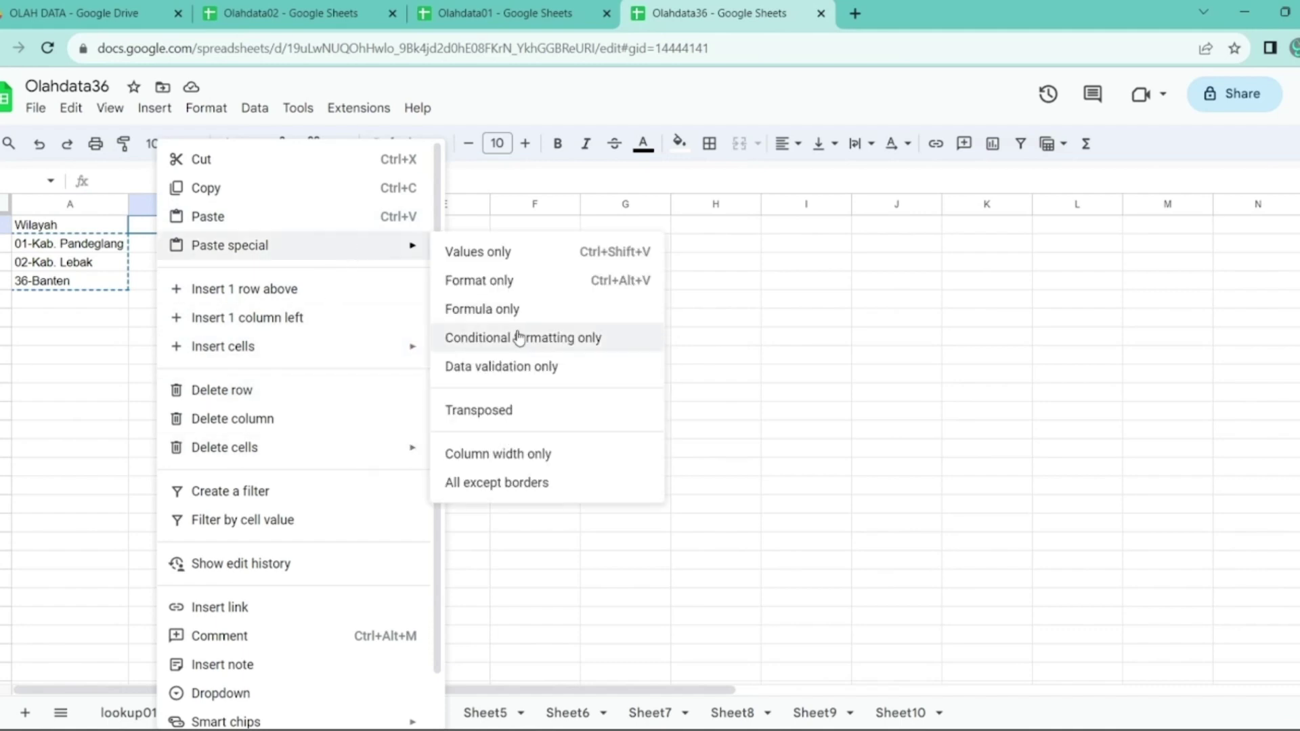
{"action": "left_click", "coordinate": [509, 424]}
{"action": "left_click_drag", "start_coordinate": [65, 244], "coordinate": [59, 280]}
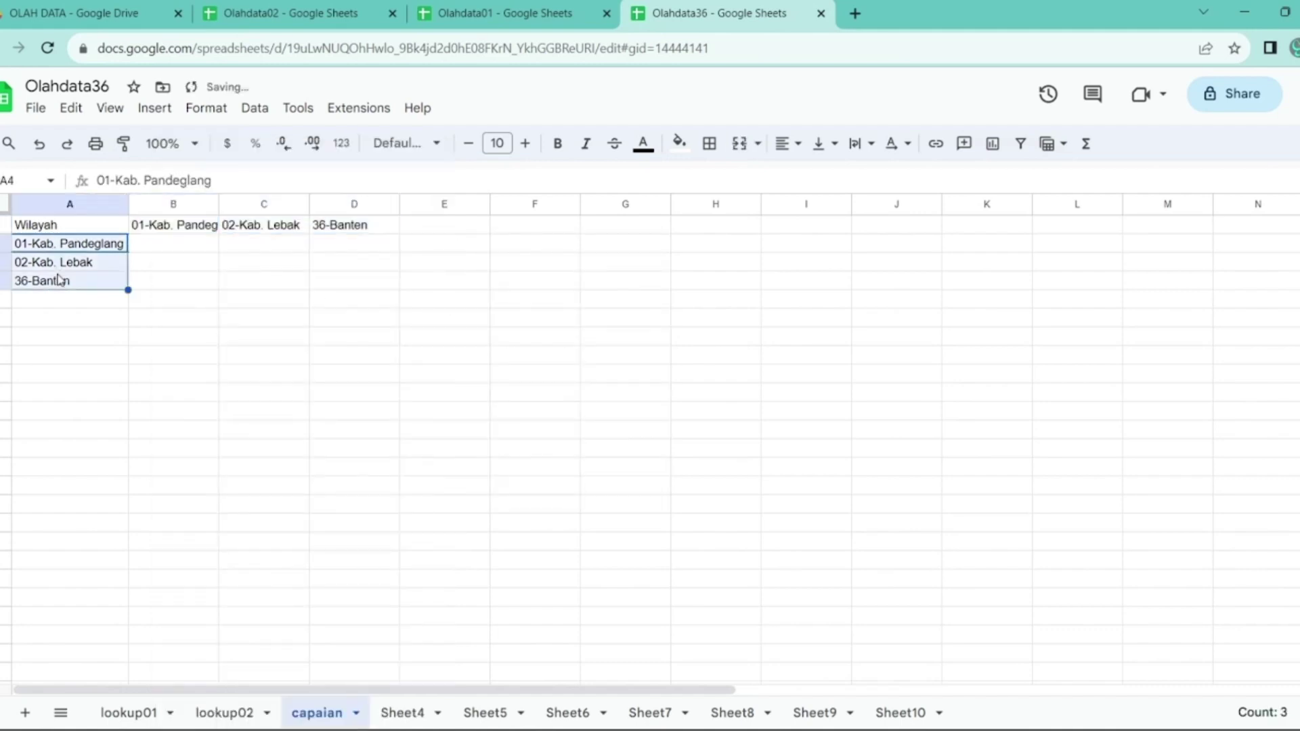
{"action": "key", "text": "Delete"}
{"action": "key", "text": "Up"}
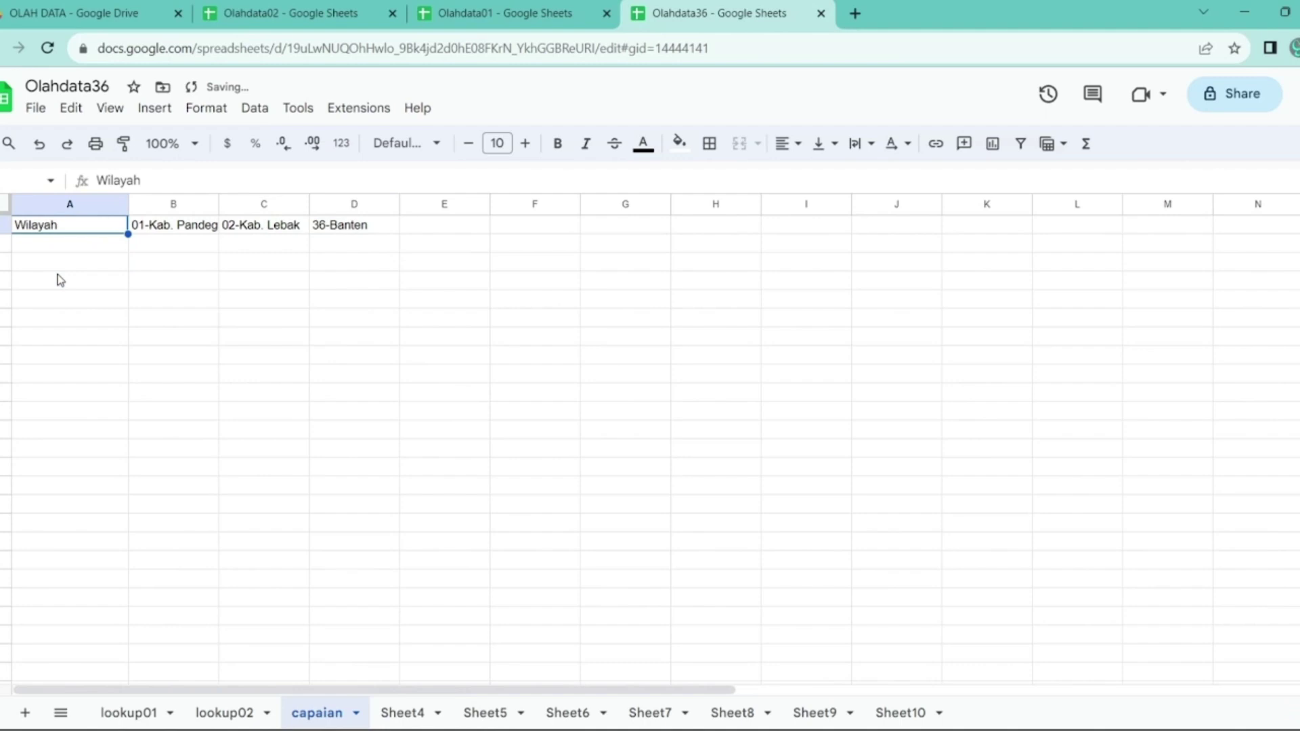
- Title A1 Tanggal and enter Aug 28 in A2 formatted as a date
{"action": "type", "text": "Tanggal"}
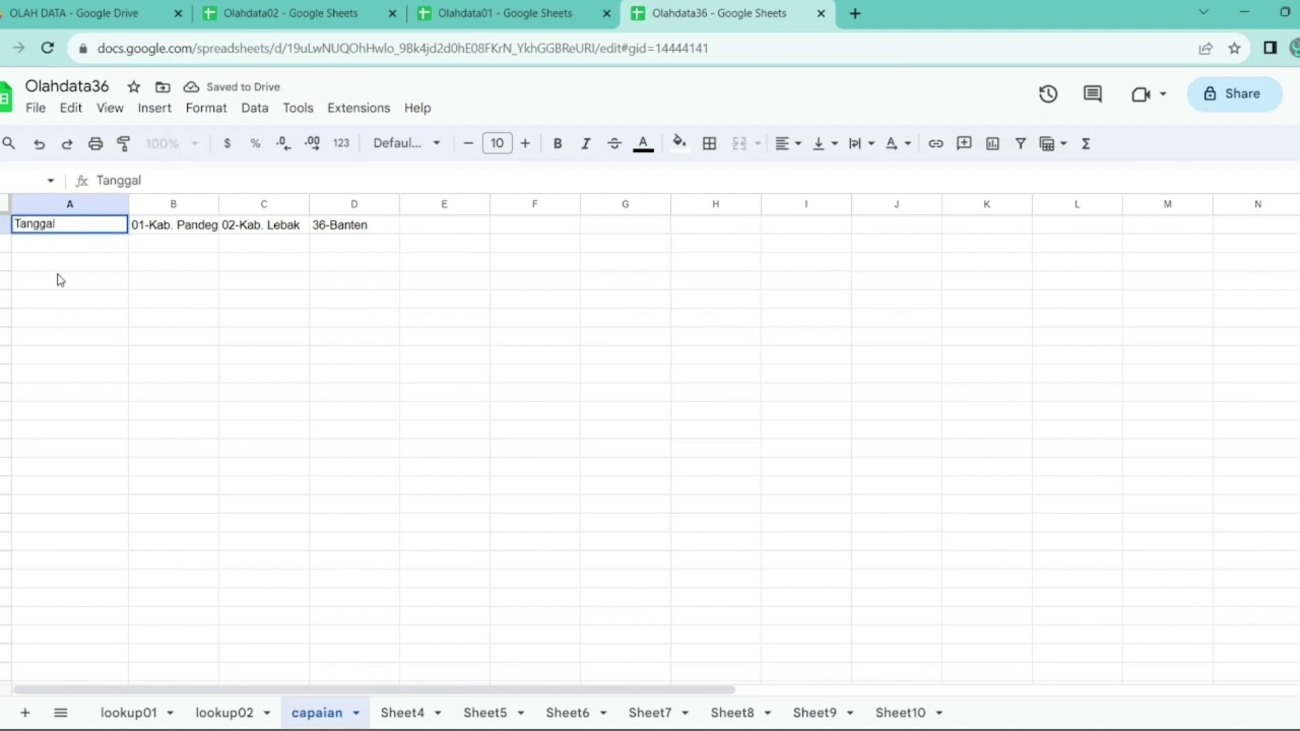
{"action": "key", "text": "Return"}
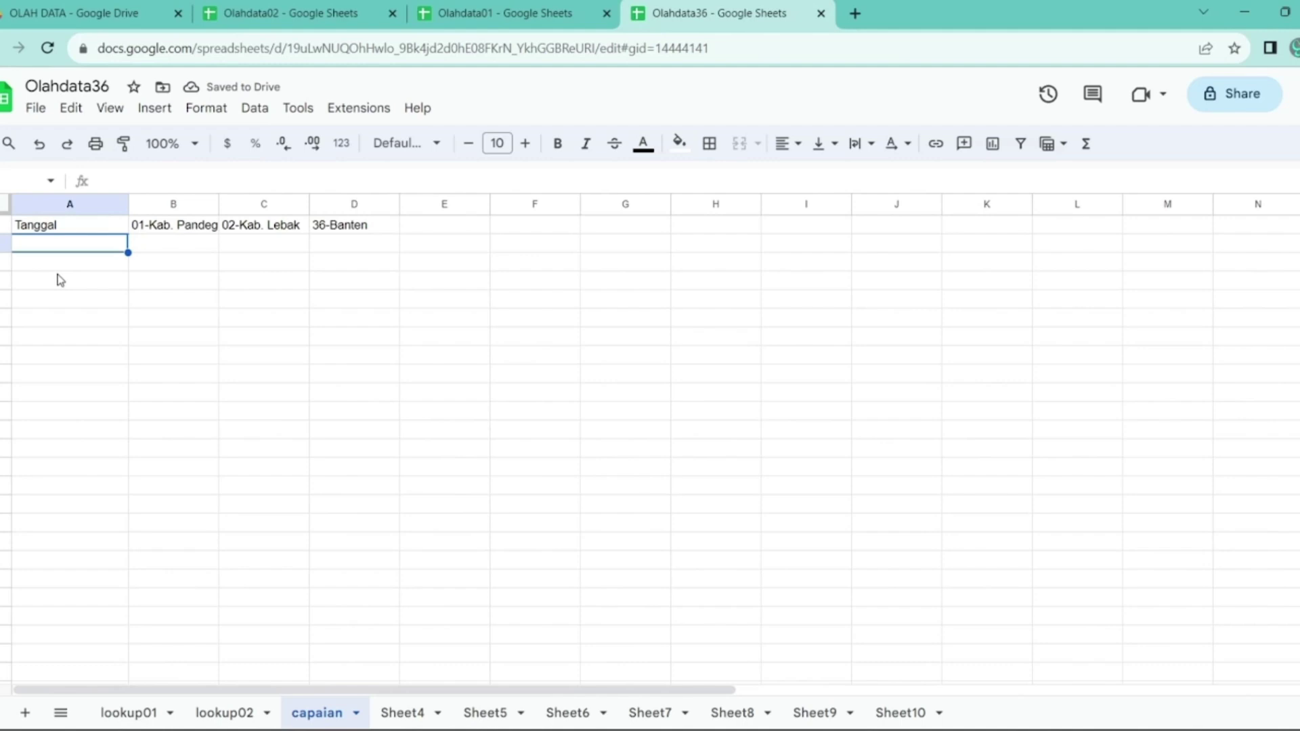
{"action": "type", "text": "Aug"}
{"action": "type", "text": "28"}
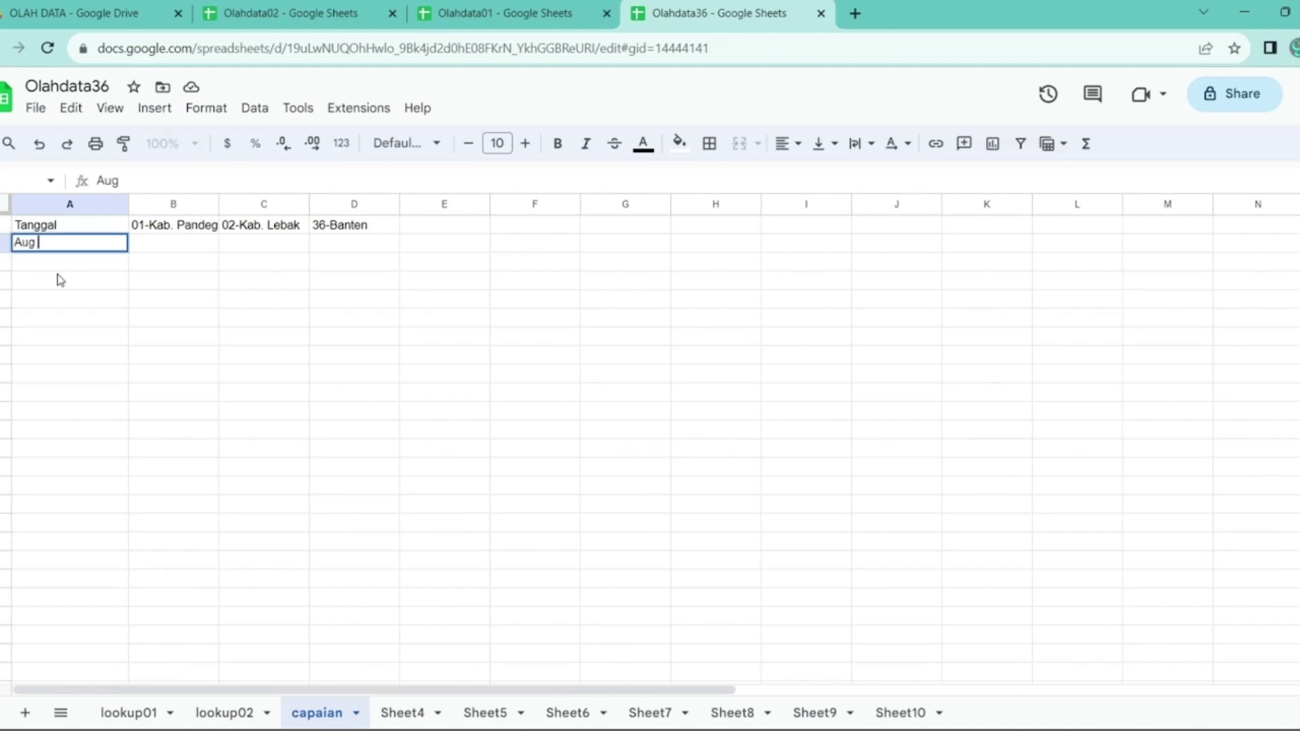
{"action": "key", "text": "Return"}
{"action": "key", "text": "Up"}
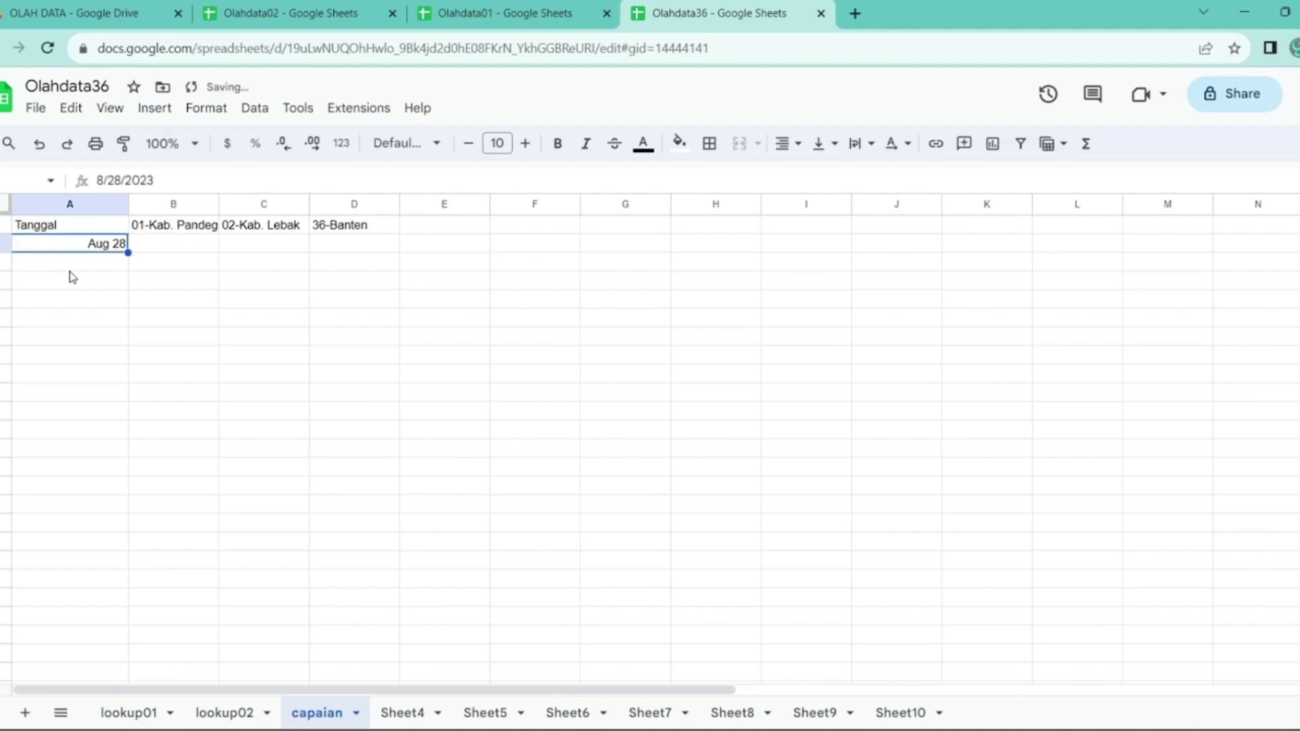
{"action": "left_click", "coordinate": [343, 145]}
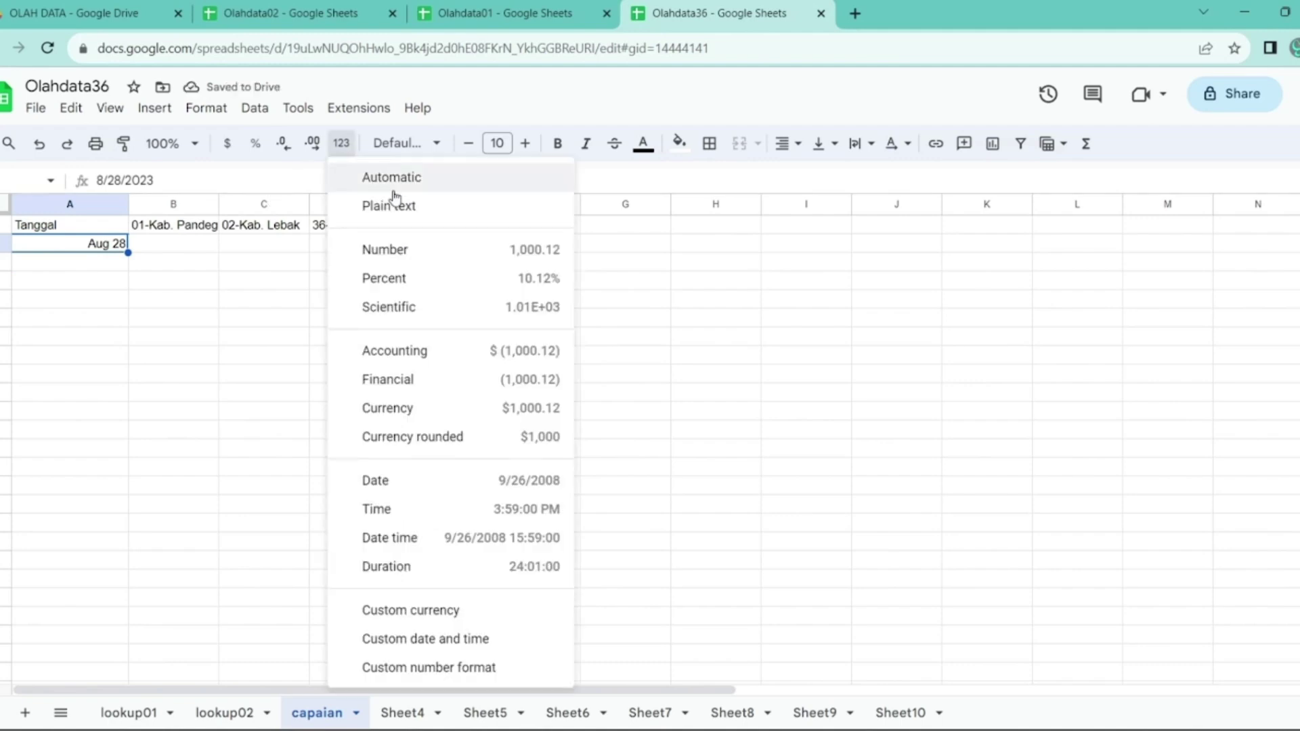
{"action": "left_click", "coordinate": [439, 489]}
- Fill daily dates down to 9/15/2023, delete the surplus, and auto-fit column A
{"action": "left_click_drag", "start_coordinate": [128, 253], "coordinate": [140, 648]}
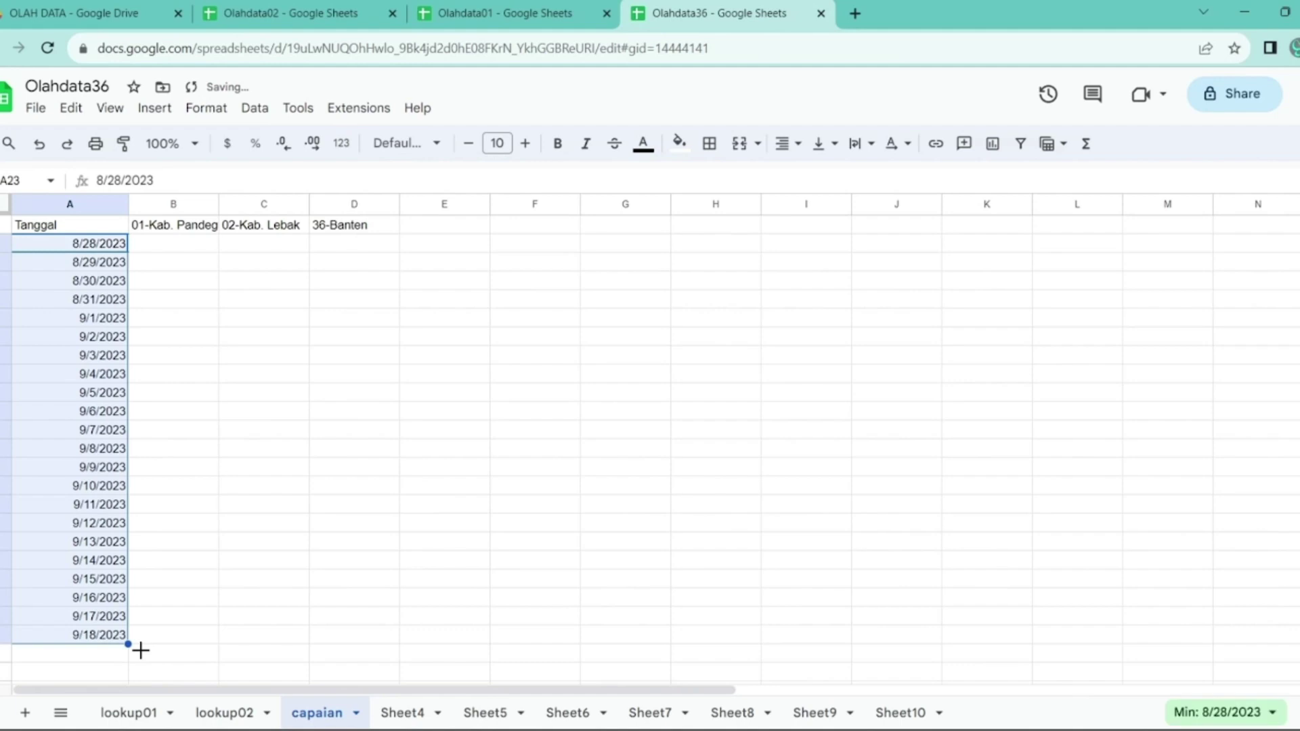
{"action": "left_click_drag", "start_coordinate": [61, 597], "coordinate": [113, 638]}
{"action": "key", "text": "Delete"}
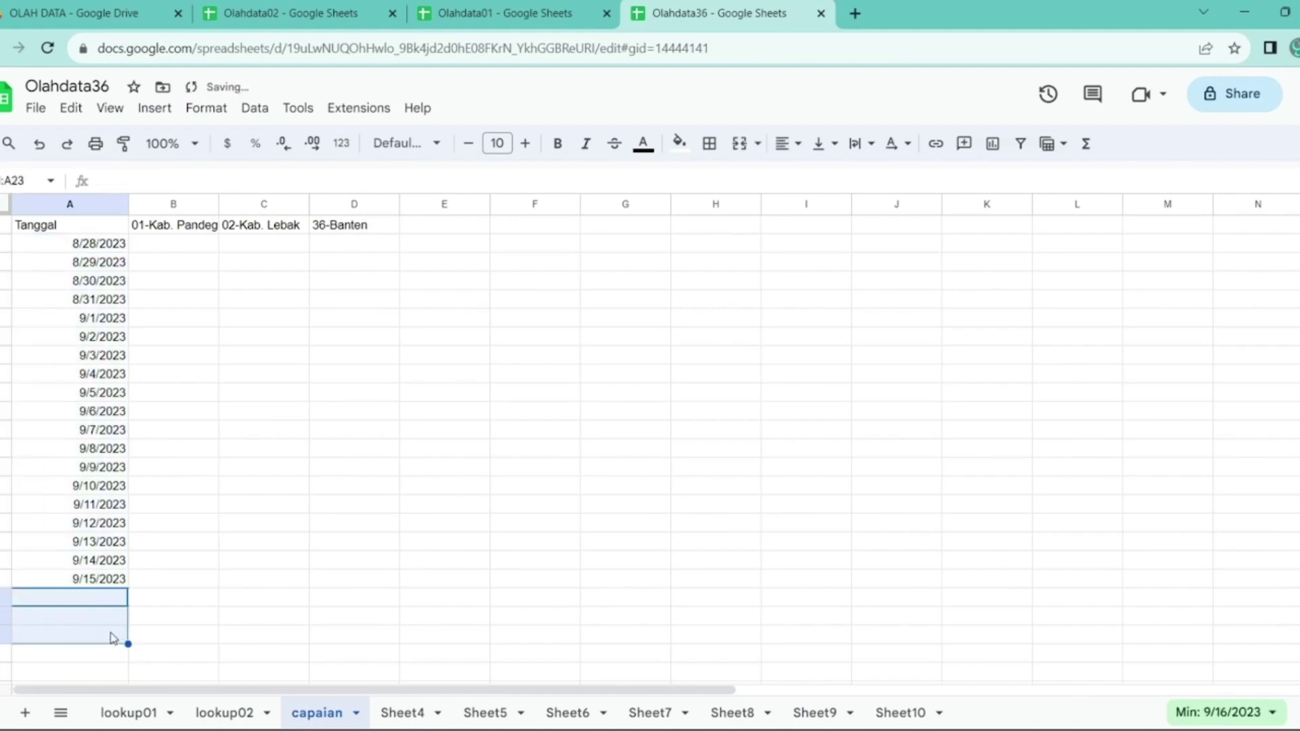
{"action": "left_click", "coordinate": [161, 507]}
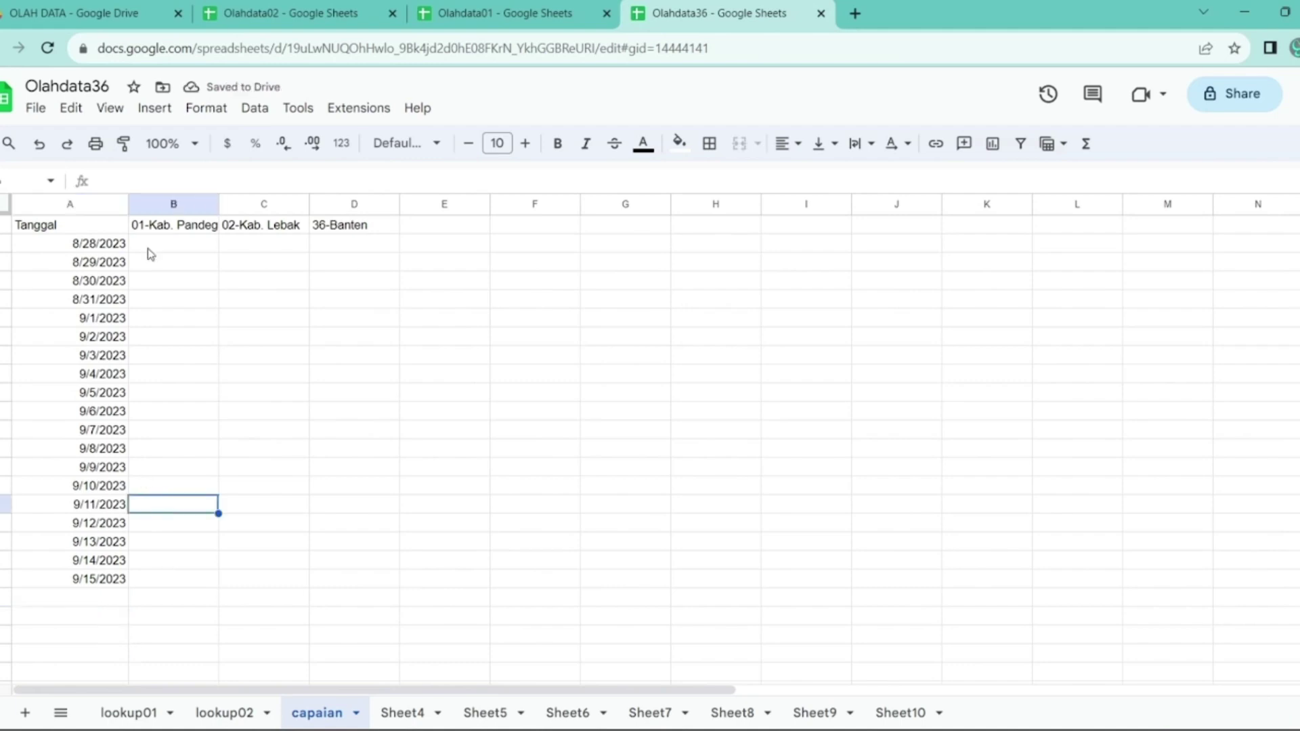
{"action": "double_click", "coordinate": [132, 205]}
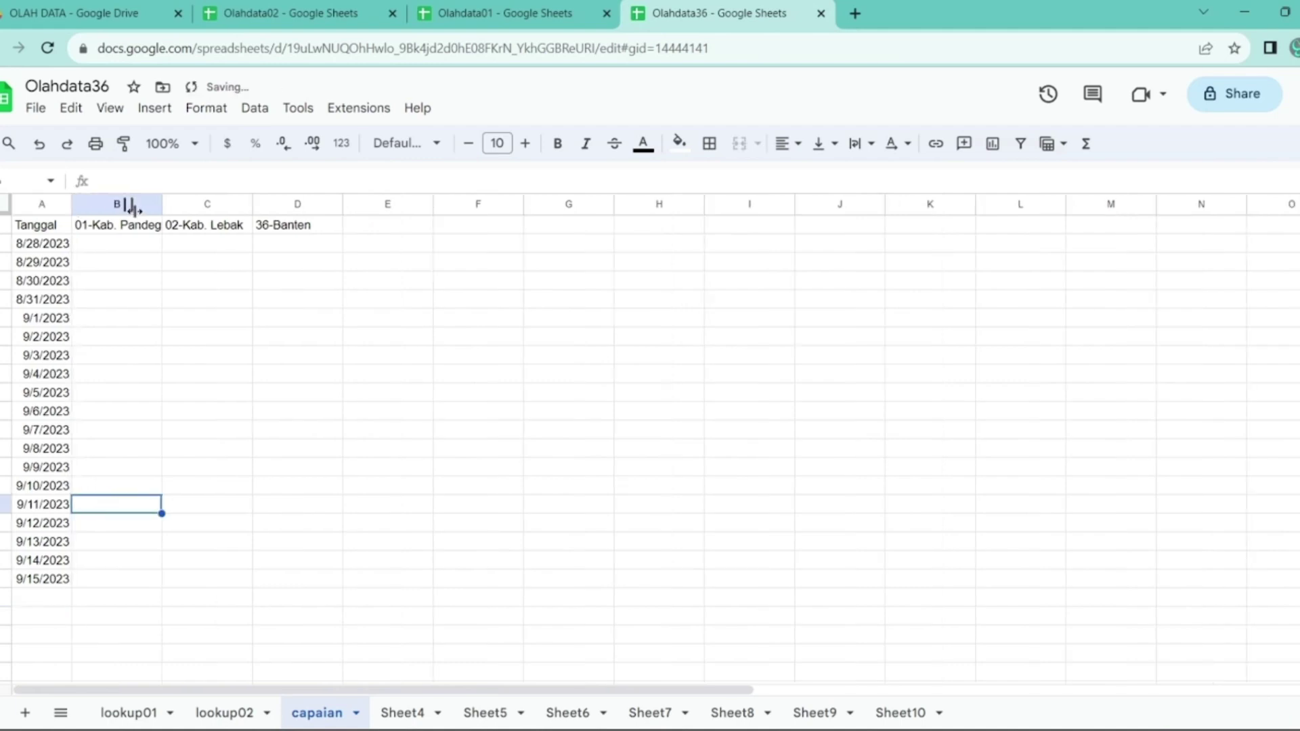
{"action": "left_click", "coordinate": [108, 245]}
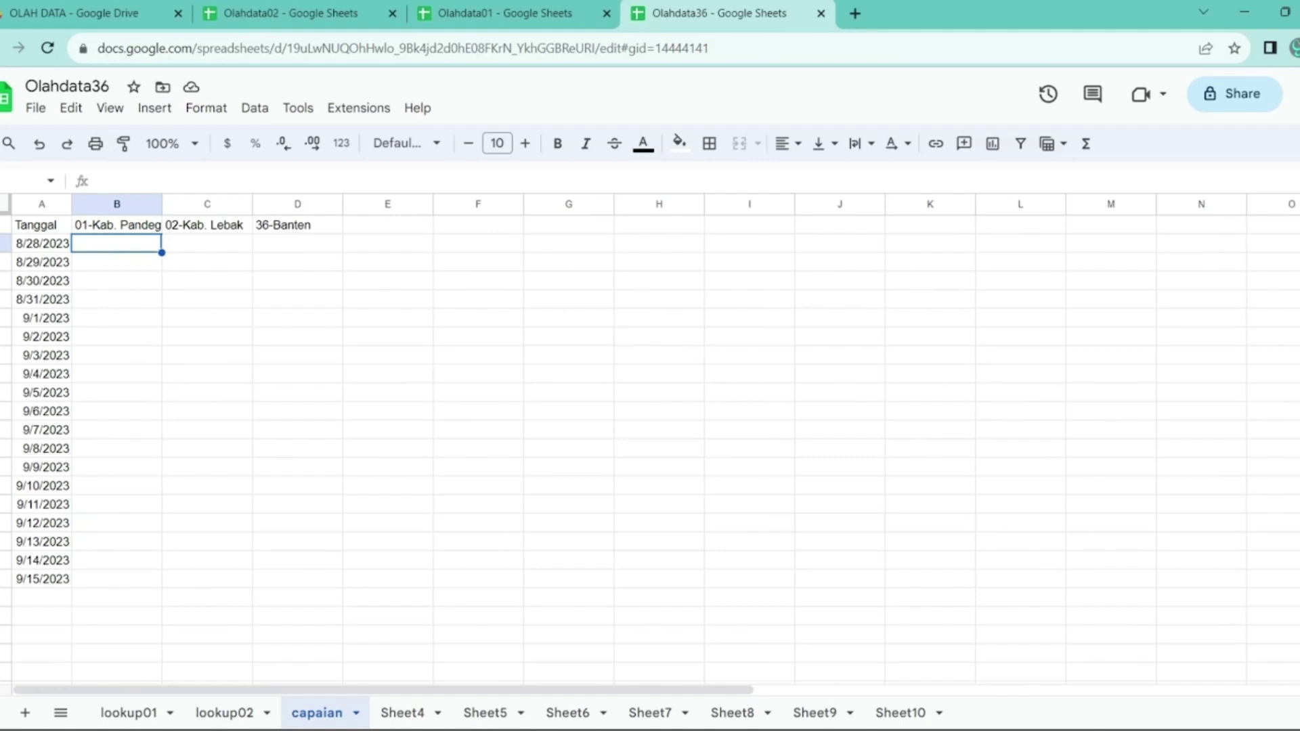
- In B2 enter =COUNTIF on lookup01 column G with criterion A2, autofilled down column B
{"action": "type", "text": "=coun"}
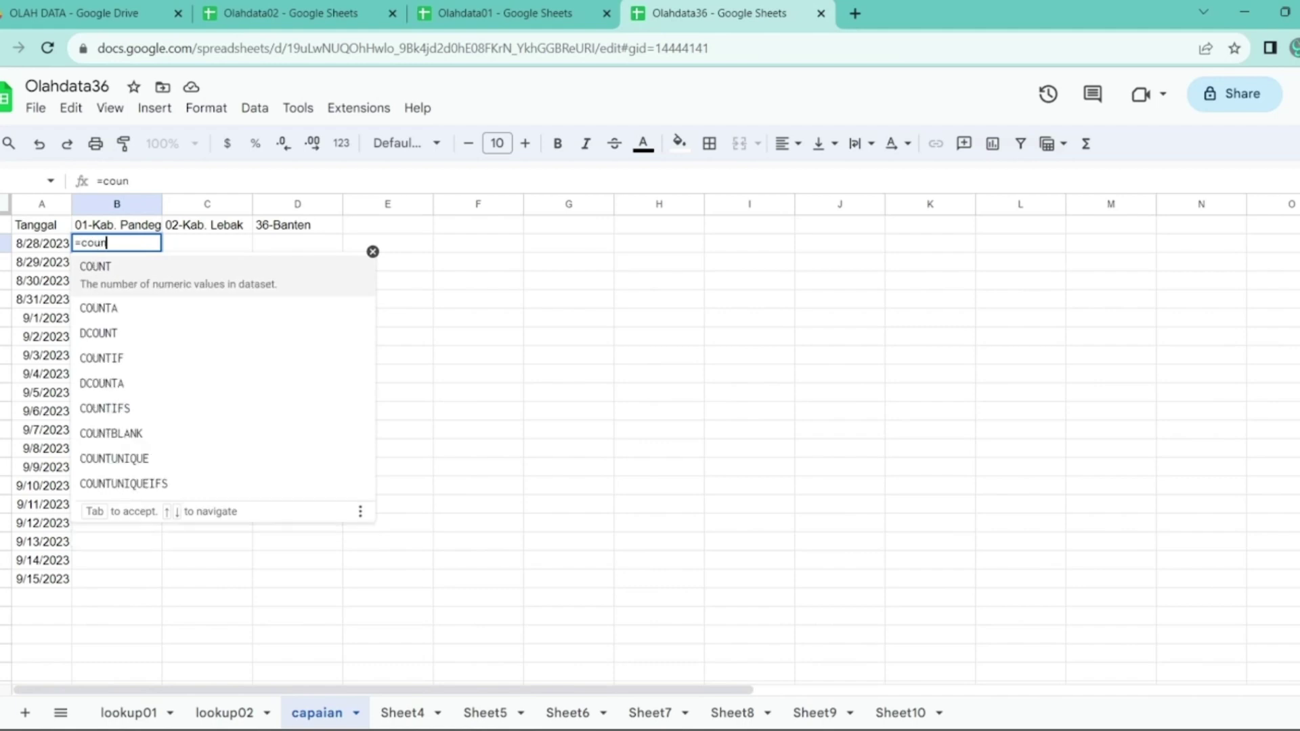
{"action": "type", "text": "tif"}
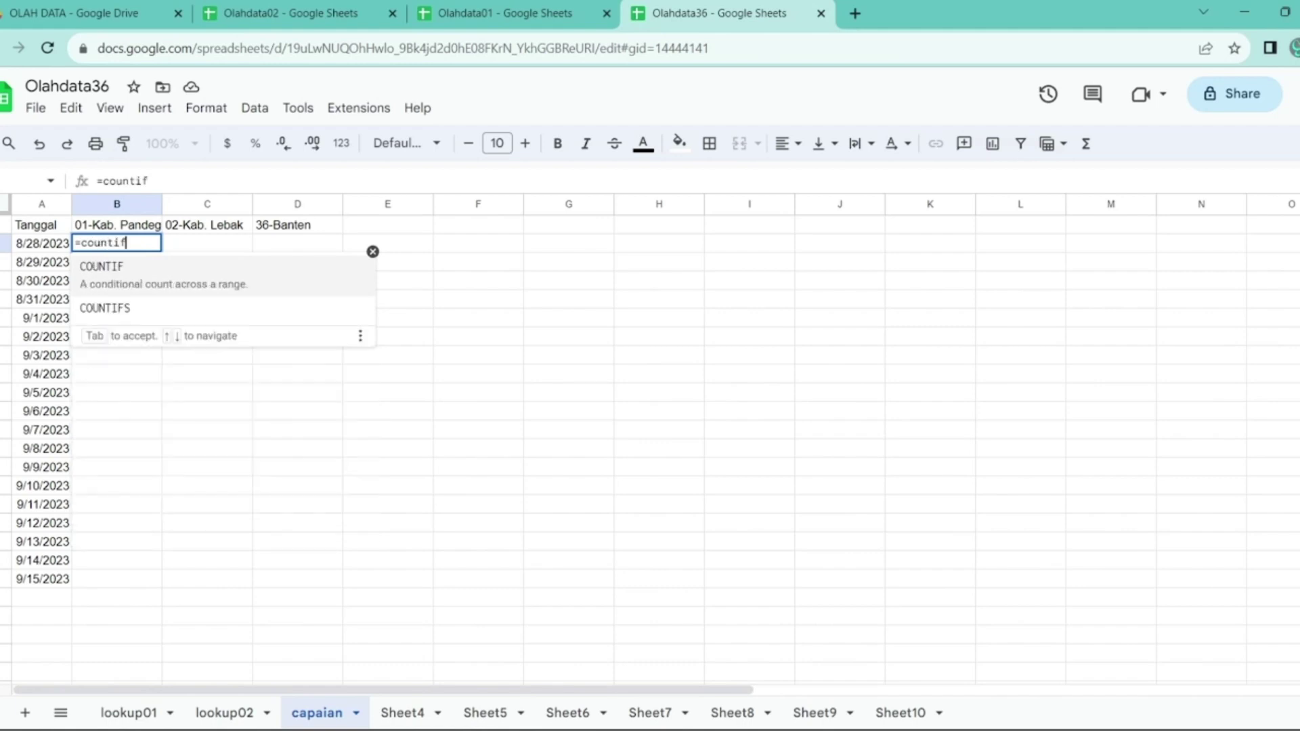
{"action": "type", "text": "("}
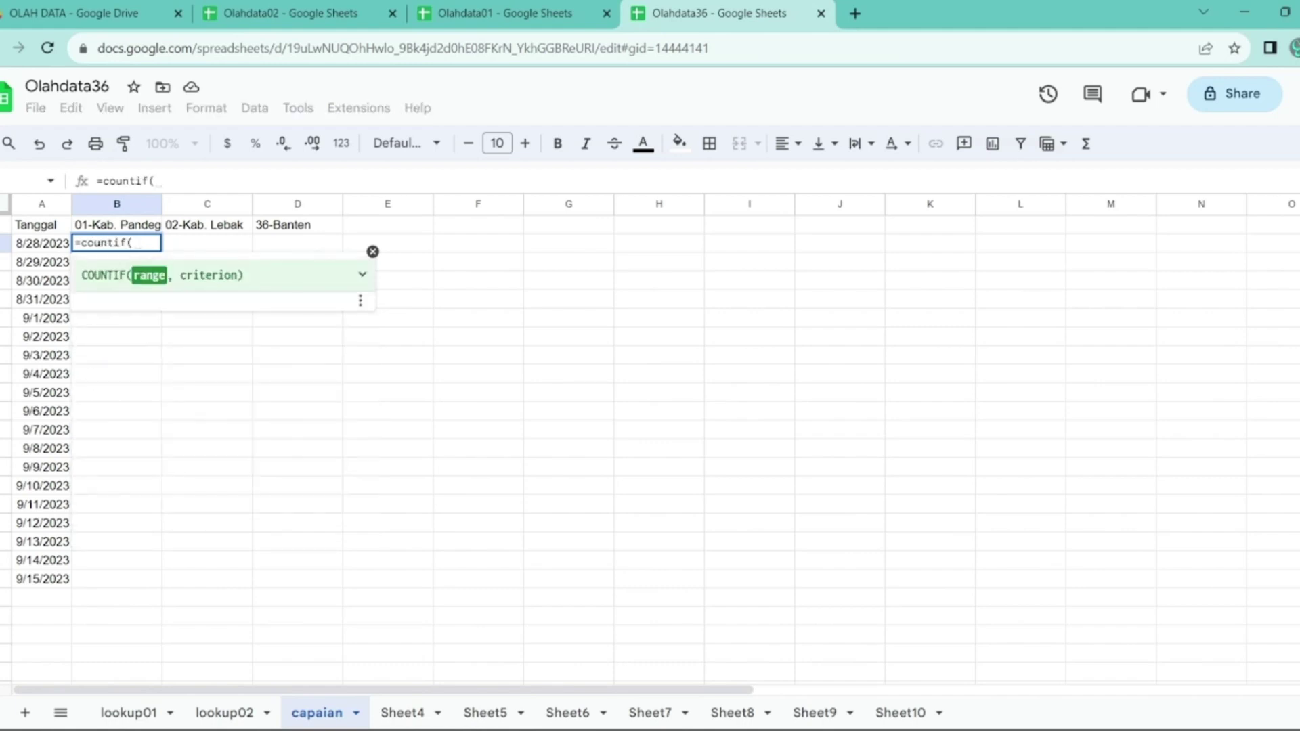
{"action": "left_click", "coordinate": [129, 713]}
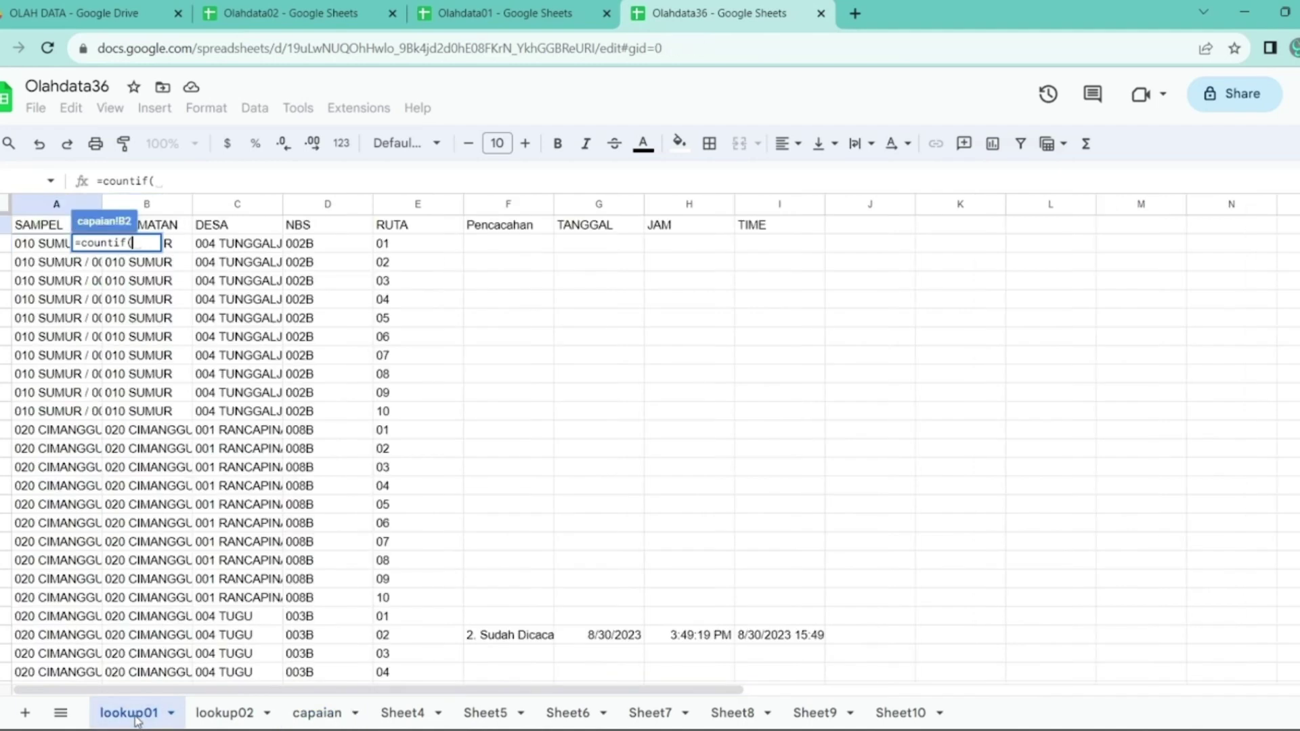
{"action": "left_click", "coordinate": [498, 206]}
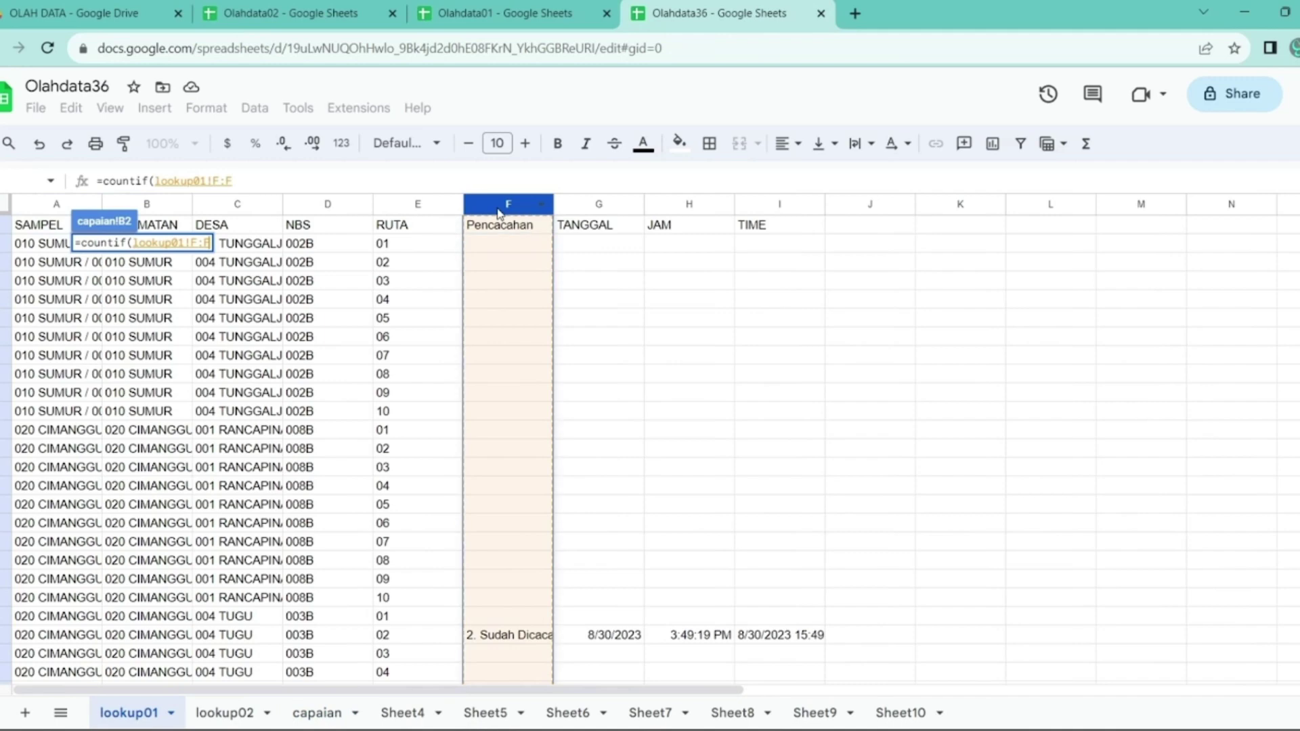
{"action": "left_click", "coordinate": [591, 205]}
{"action": "type", "text": ","}
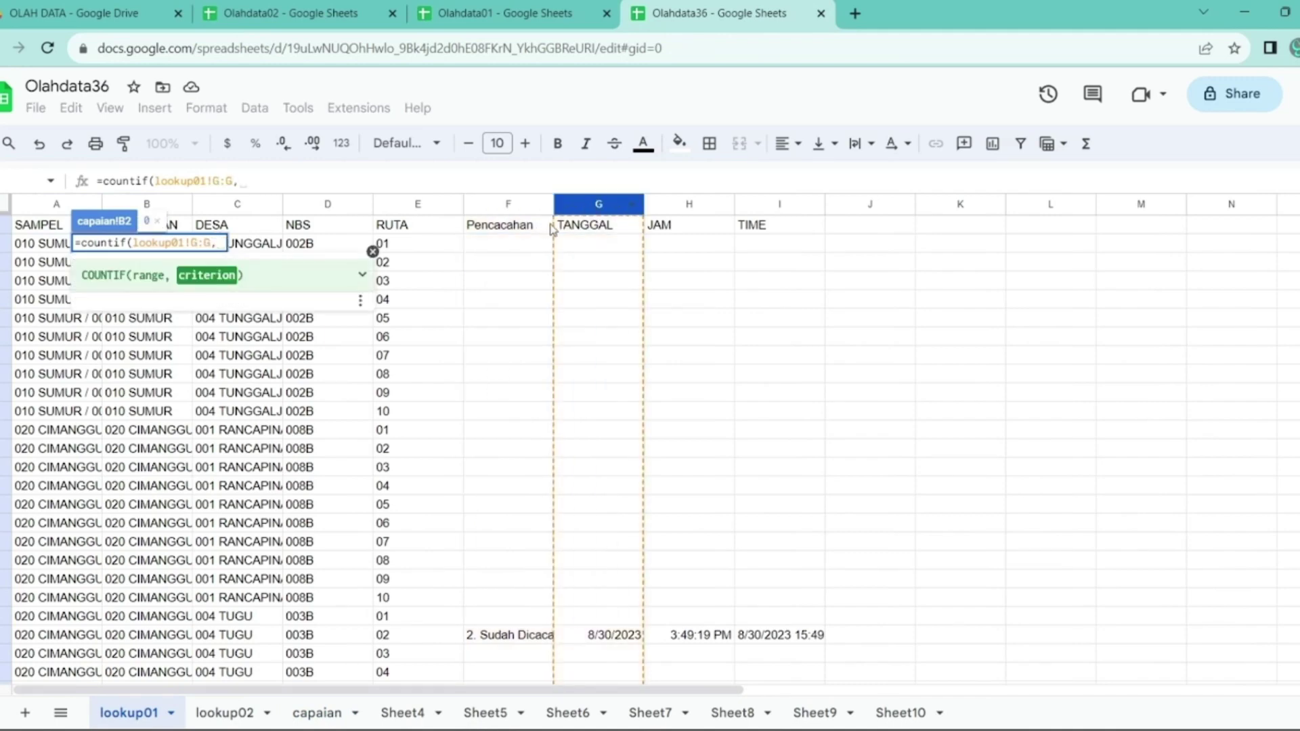
{"action": "left_click", "coordinate": [313, 713]}
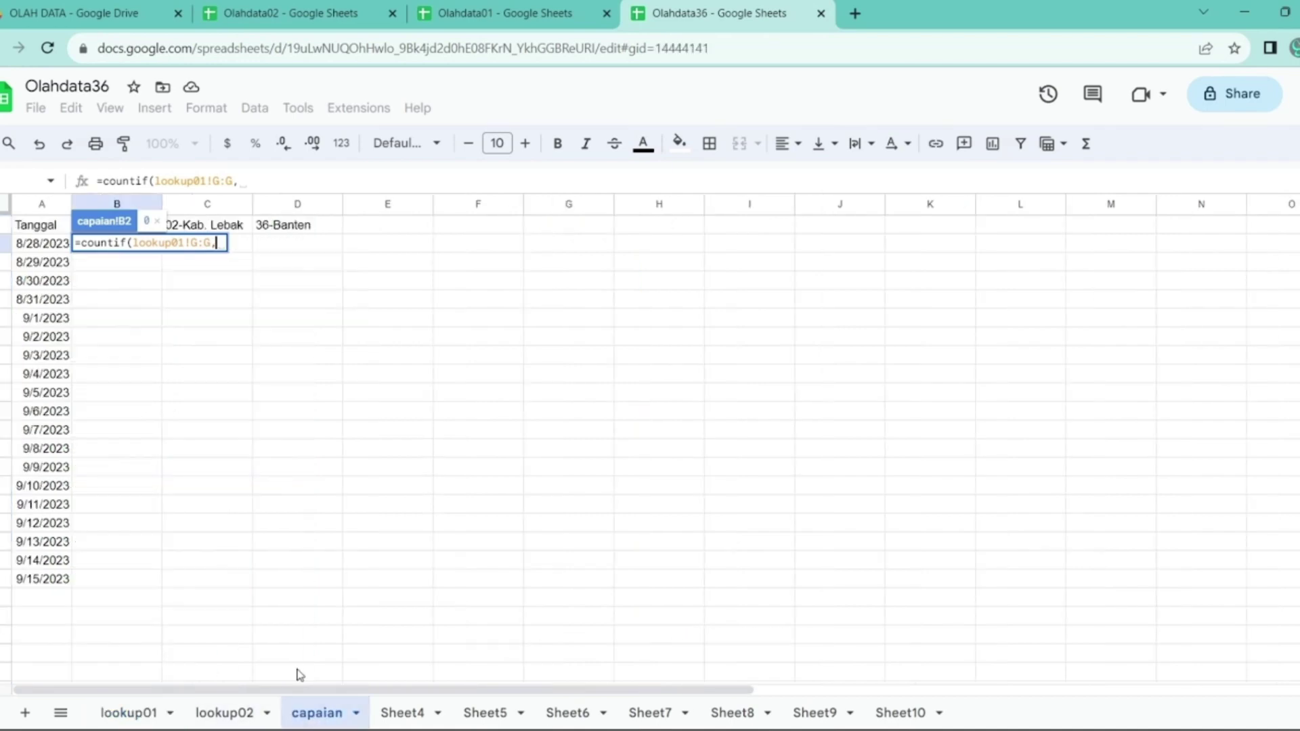
{"action": "left_click", "coordinate": [46, 246]}
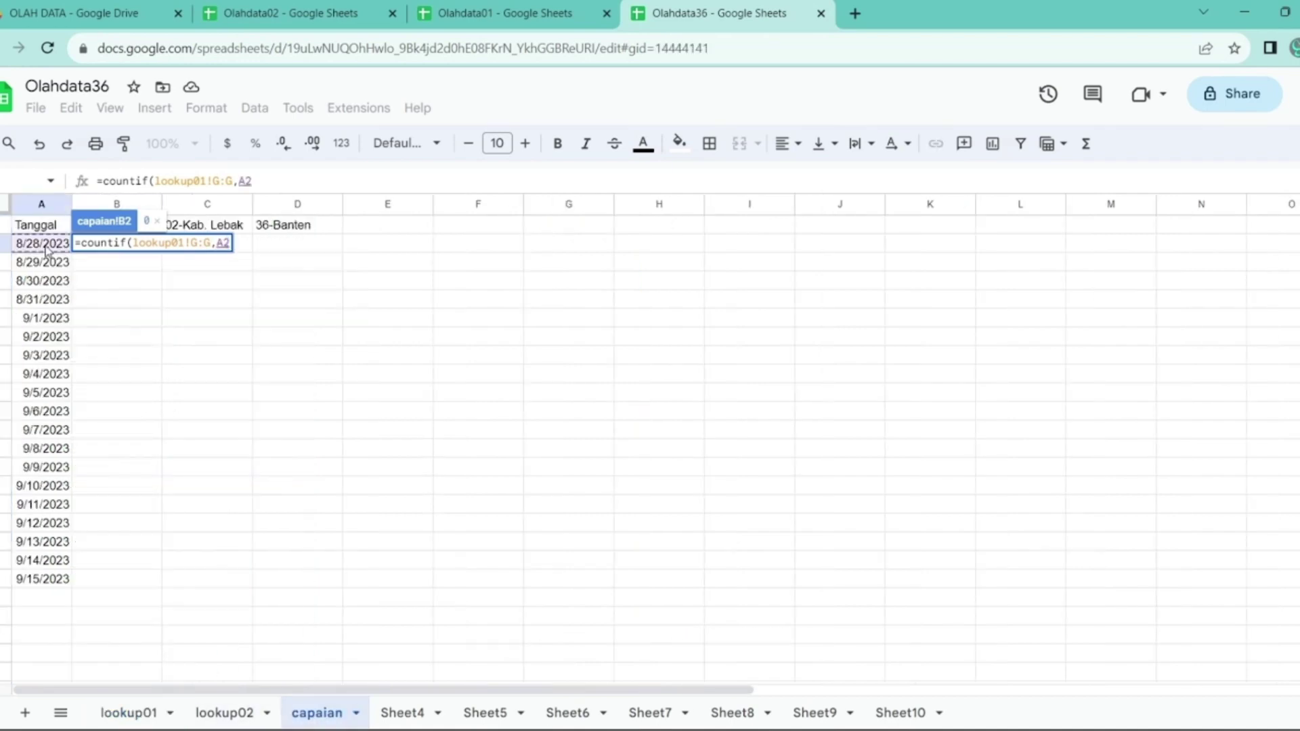
{"action": "key", "text": "Return"}
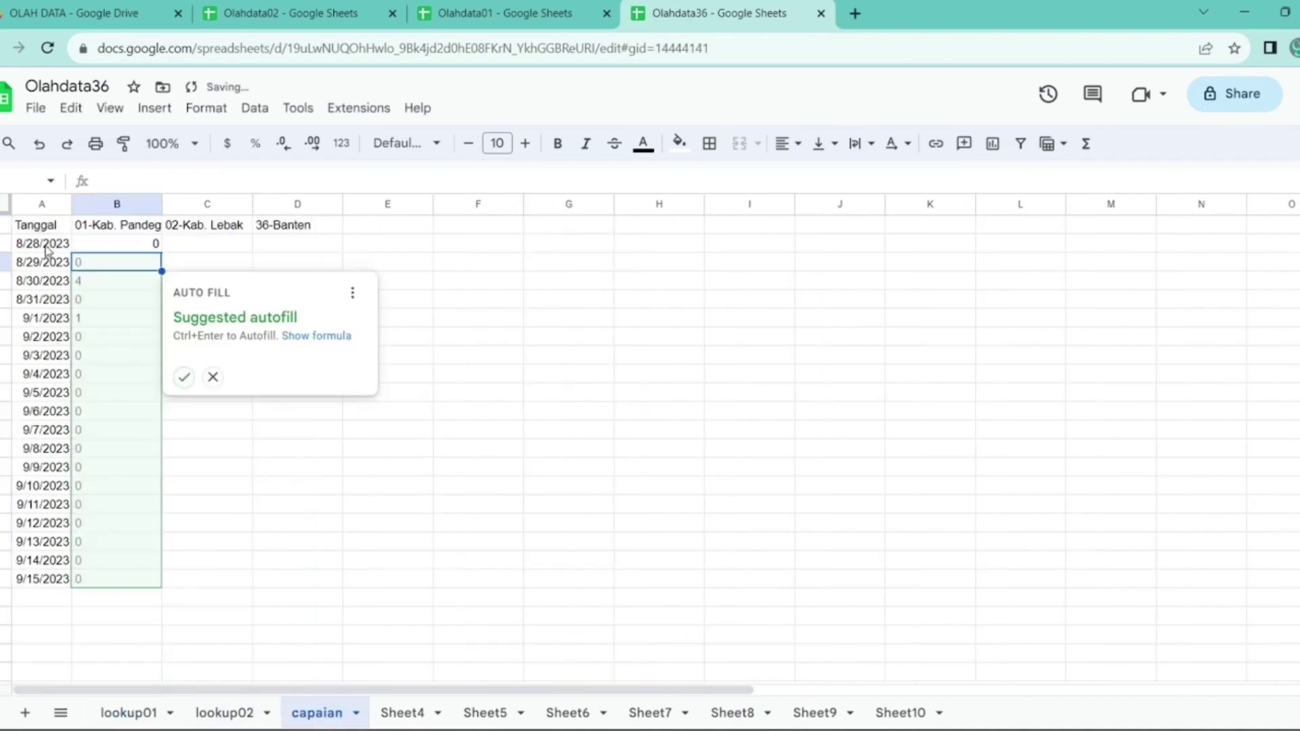
{"action": "left_click", "coordinate": [184, 377]}
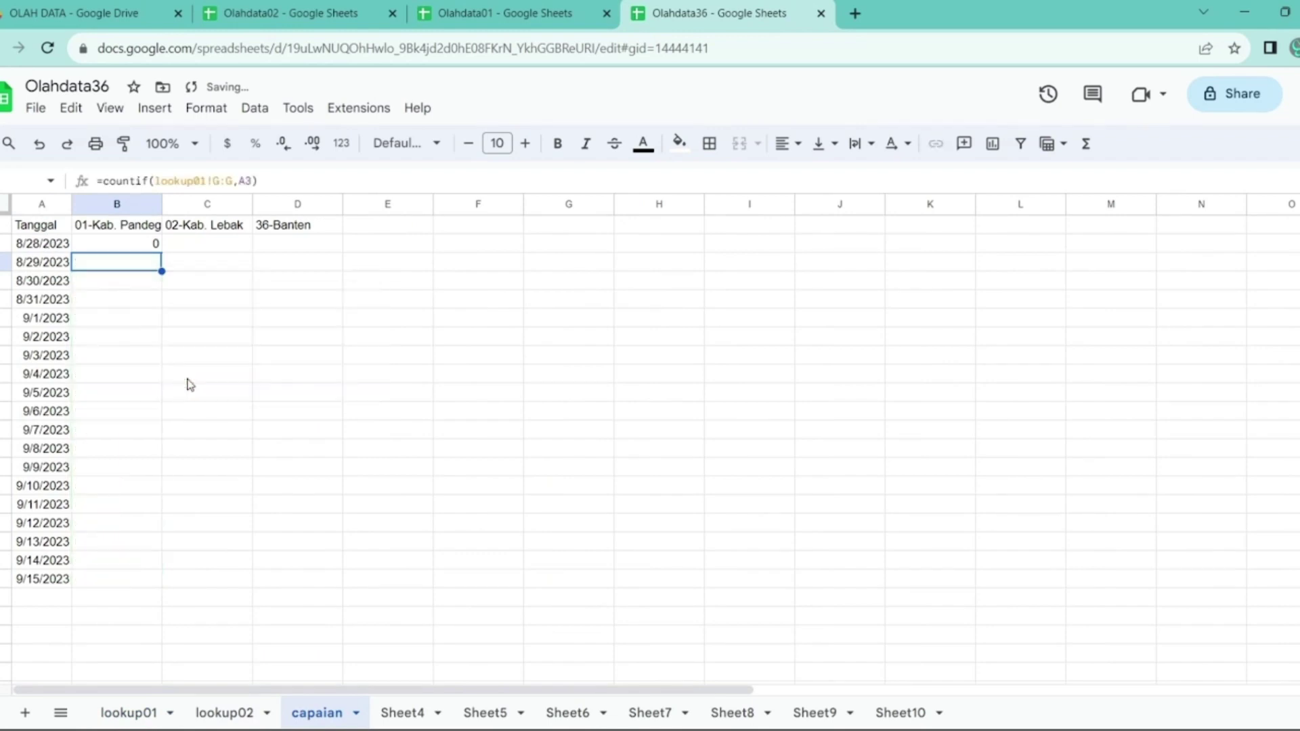
{"action": "key", "text": "Up"}
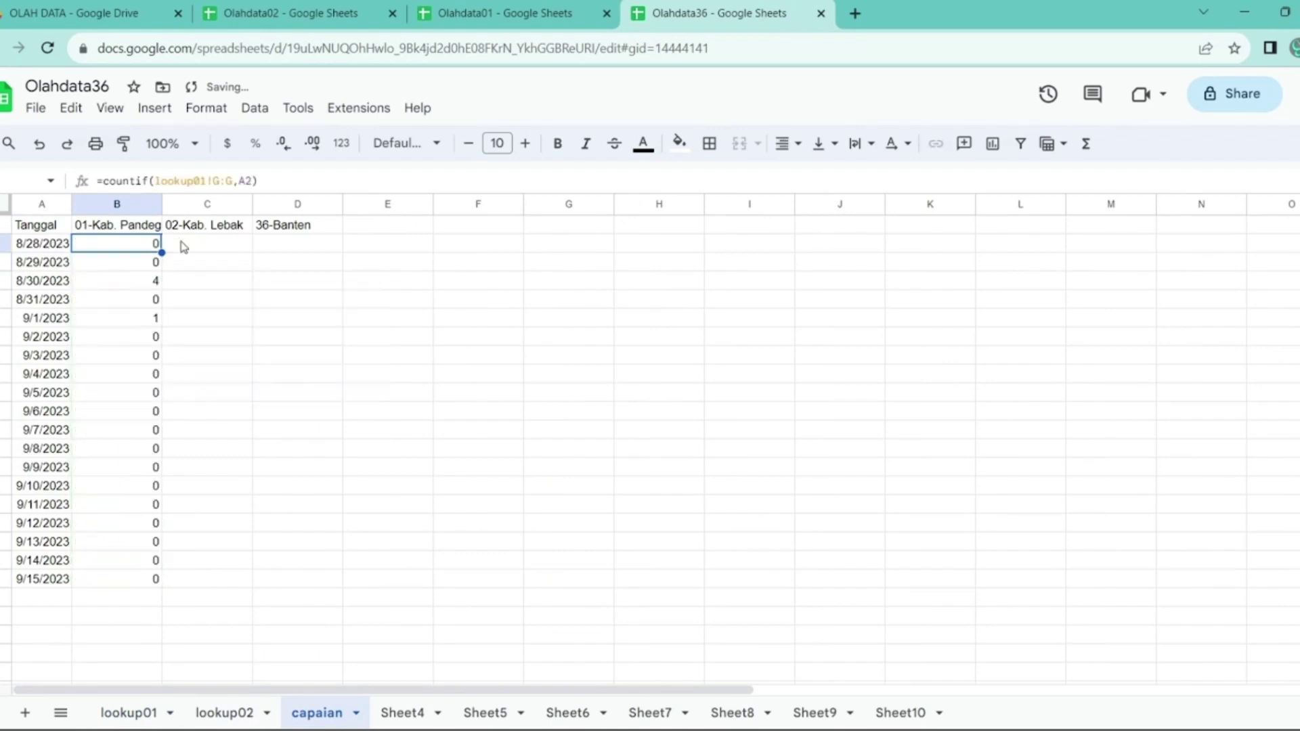
{"action": "left_click_drag", "start_coordinate": [259, 181], "coordinate": [97, 181]}
{"action": "key", "text": "ctrl+c"}
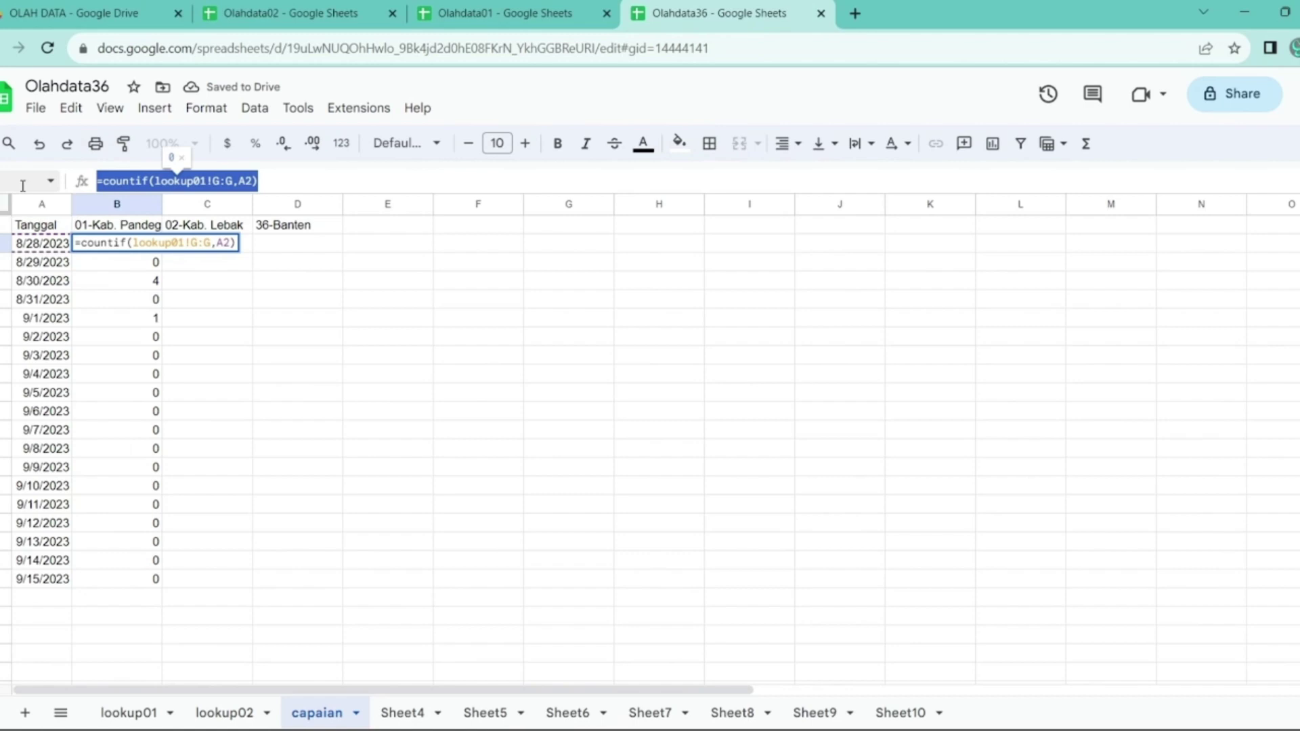
- Paste B2's COUNTIF into C2, retarget it from lookup01 to lookup02, and autofill it down column C
{"action": "key", "text": "Escape"}
{"action": "key", "text": "Right"}
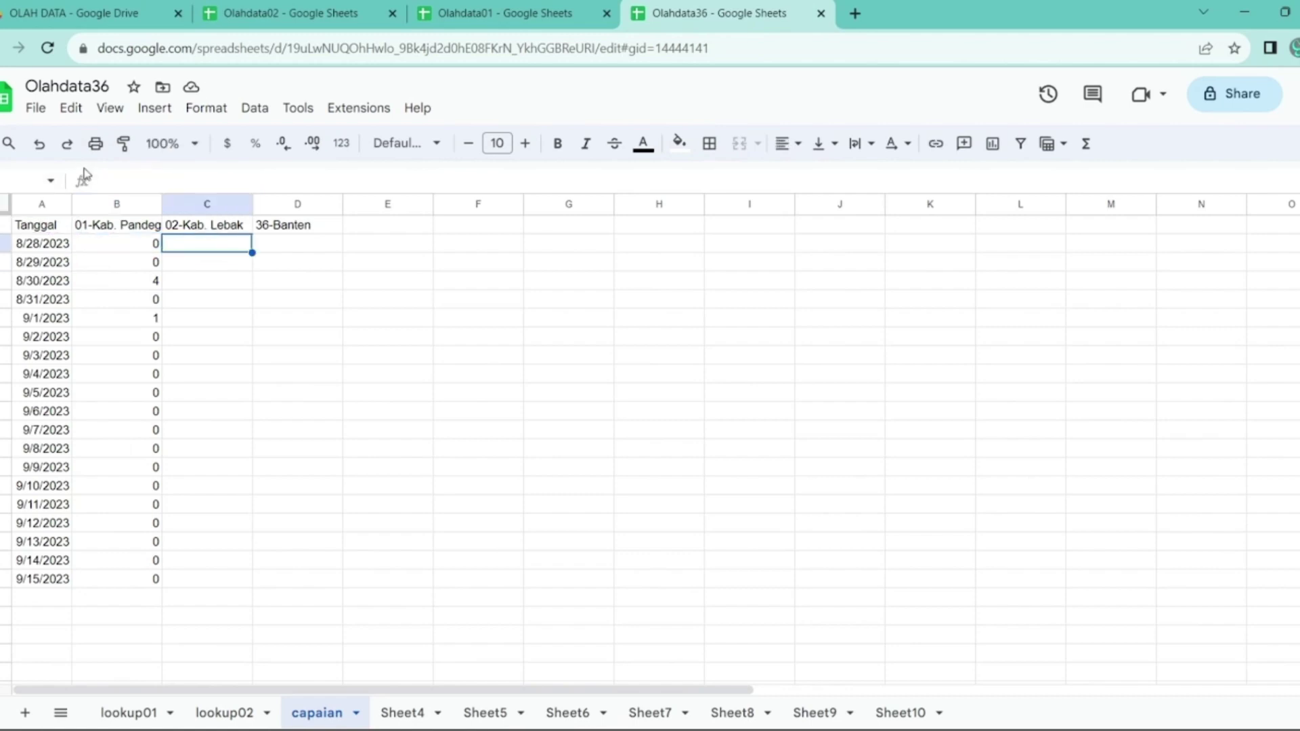
{"action": "left_click", "coordinate": [125, 181]}
{"action": "key", "text": "ctrl+v"}
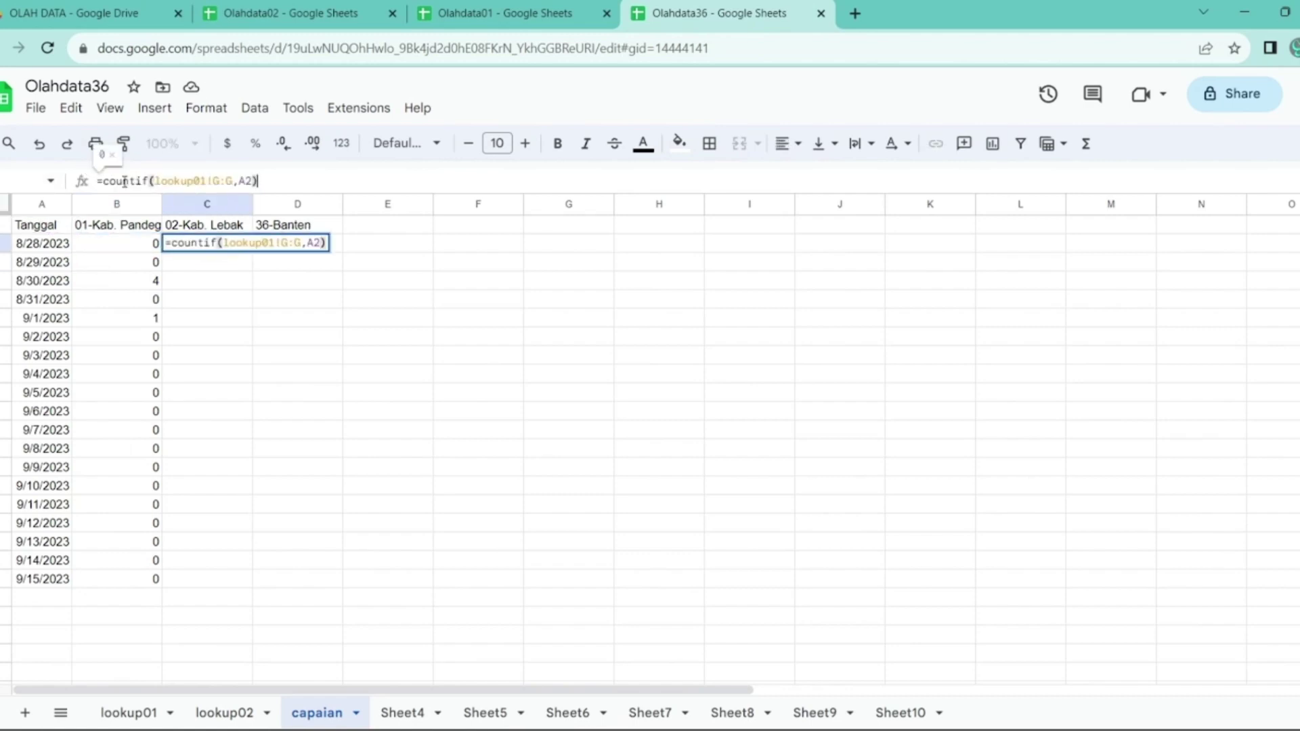
{"action": "key", "text": "Left"}
{"action": "key", "text": "Left"}
{"action": "key", "text": "Left"}
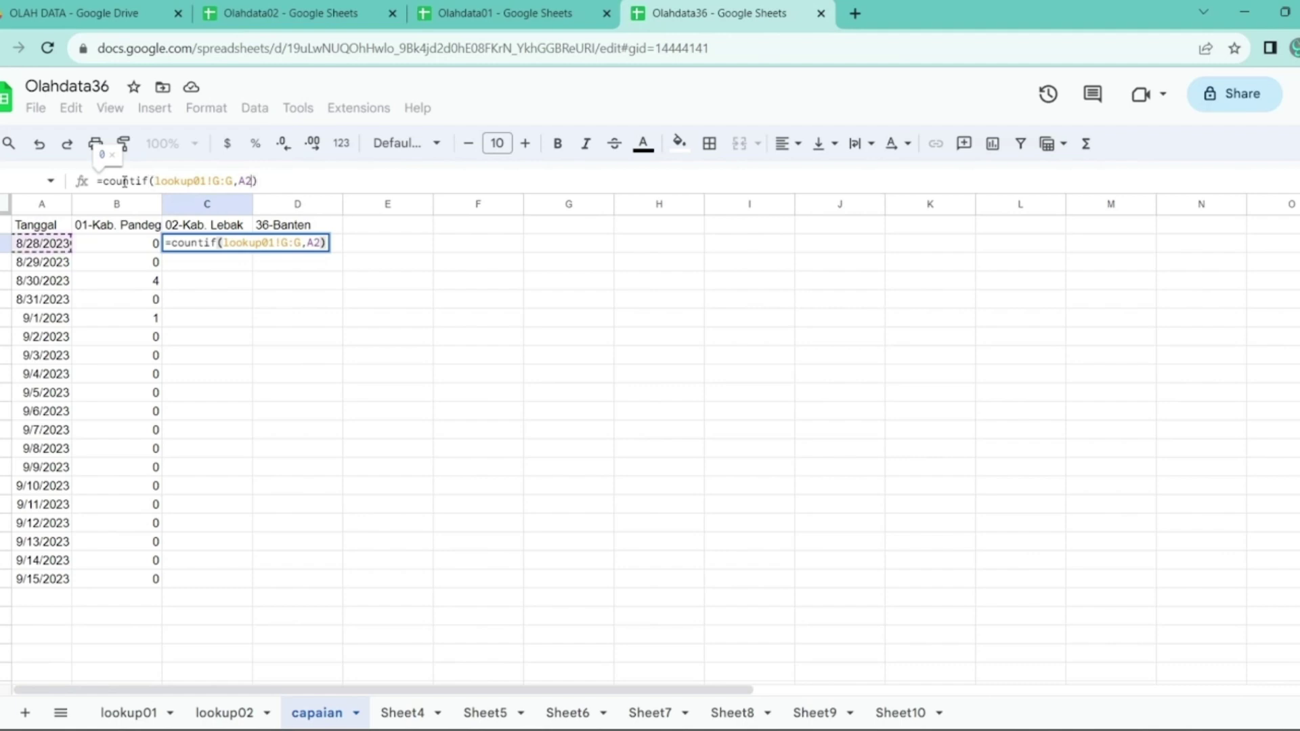
{"action": "key", "text": "Left"}
{"action": "key", "text": "Left"}
{"action": "key", "text": "Return"}
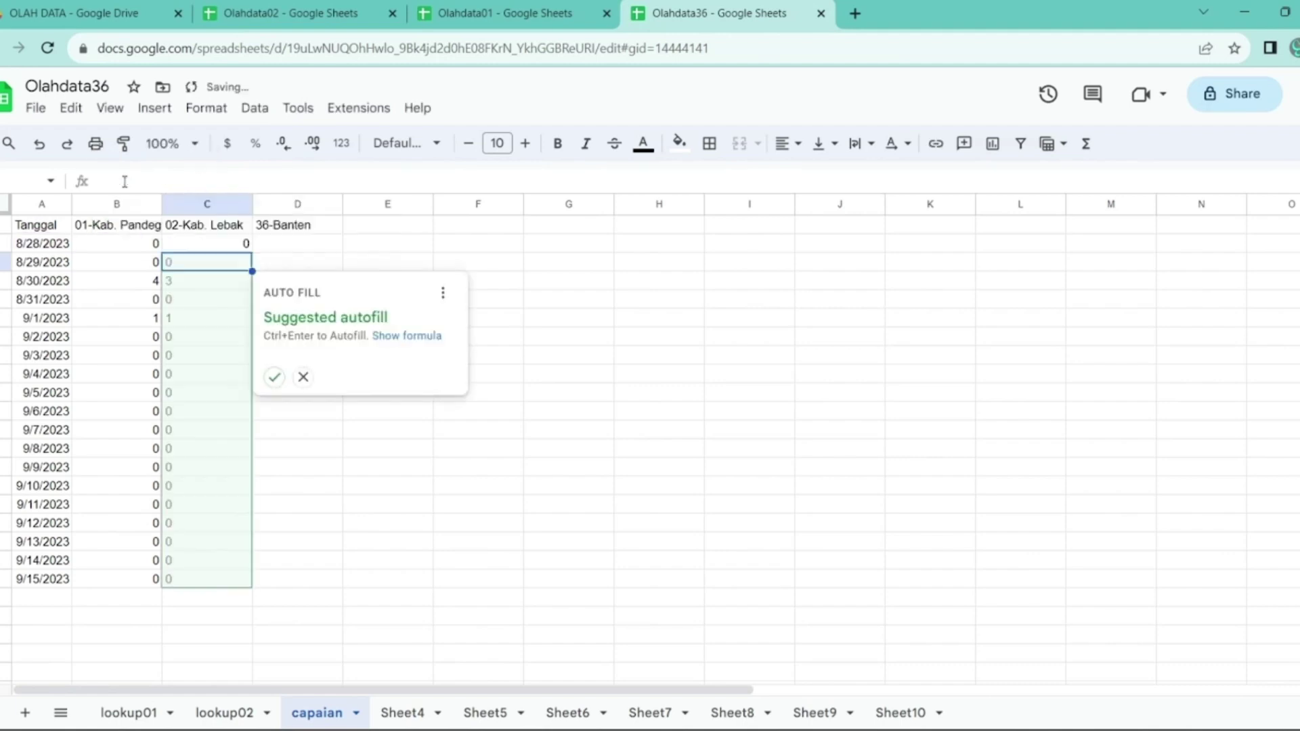
{"action": "left_click", "coordinate": [277, 378]}
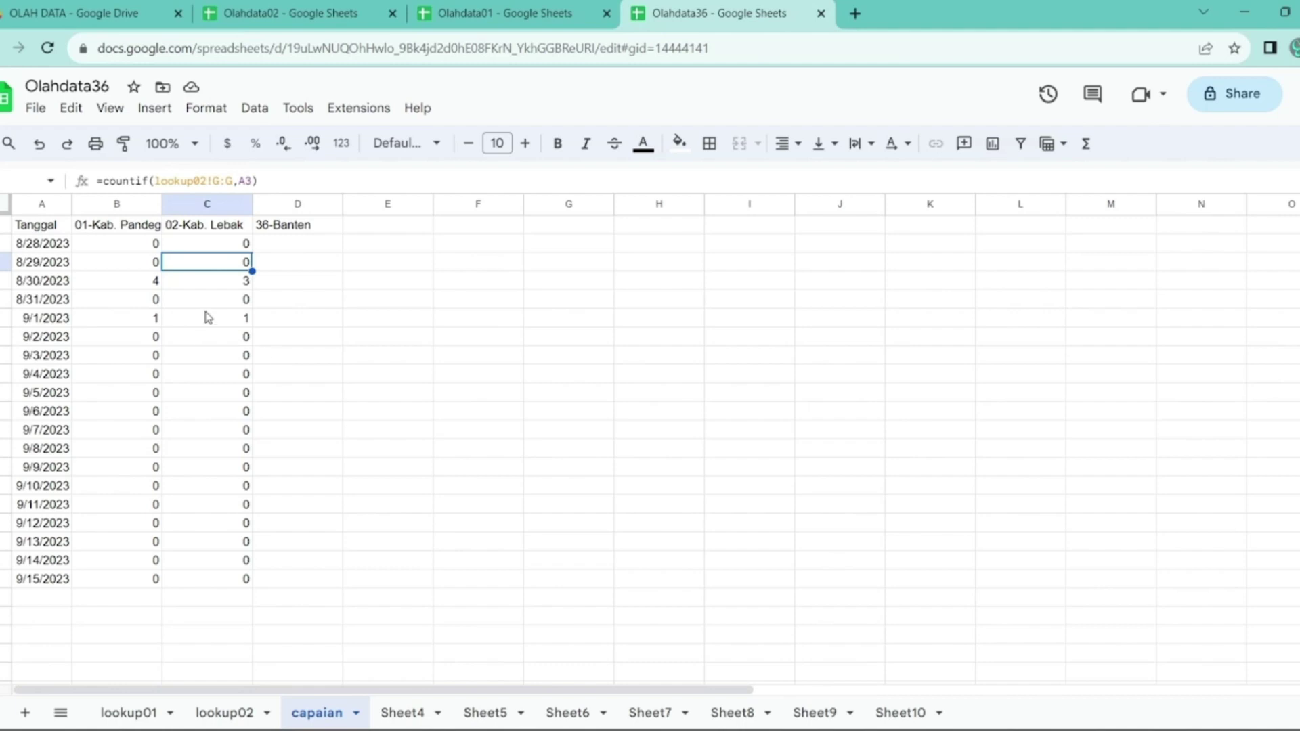
- Enter =sum(B2:C2) in D2 and autofill the total down the 36-Banten column
{"action": "left_click", "coordinate": [276, 245]}
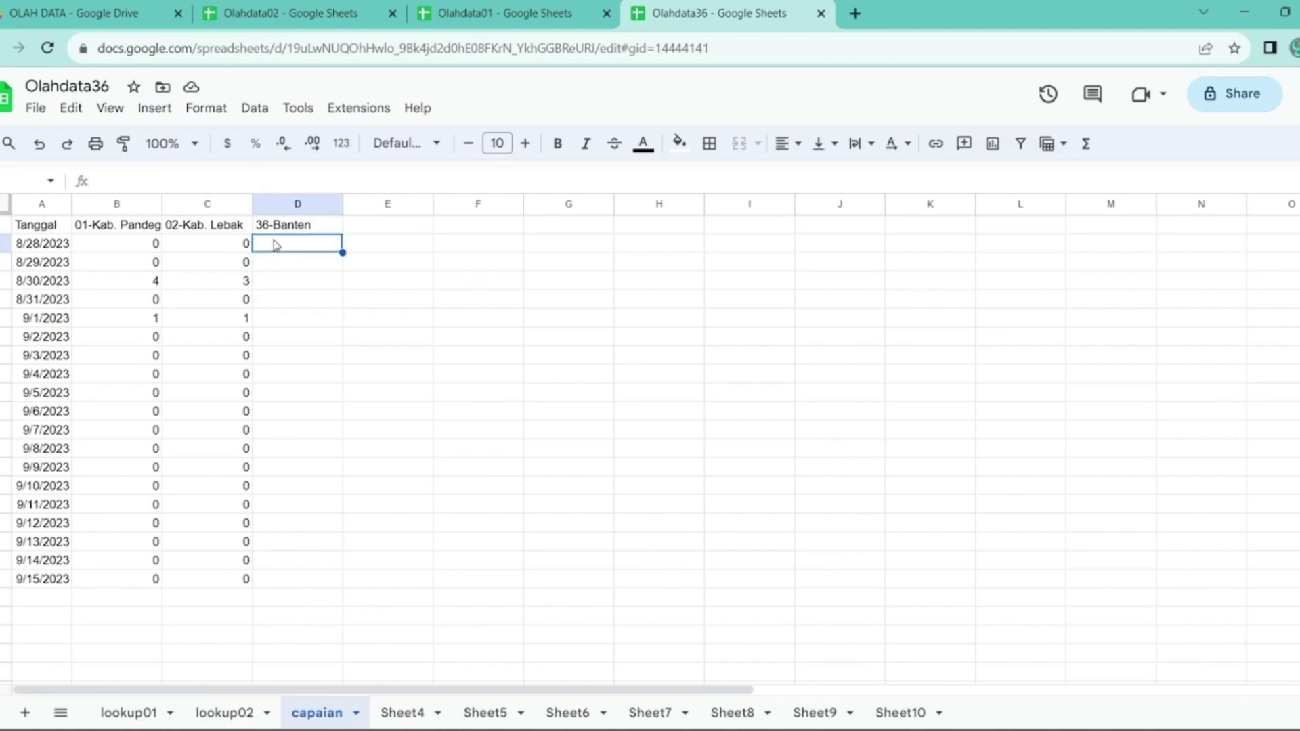
{"action": "type", "text": "=sum"}
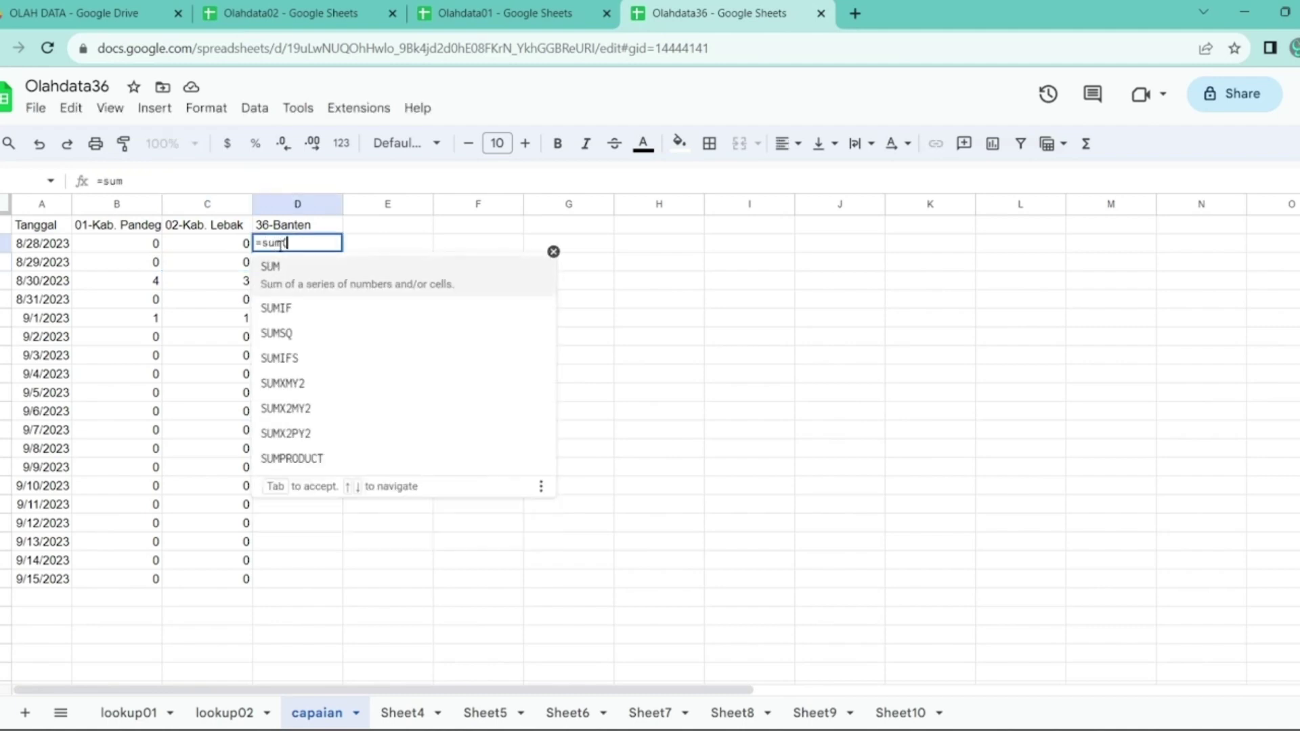
{"action": "type", "text": "(B2:C2"}
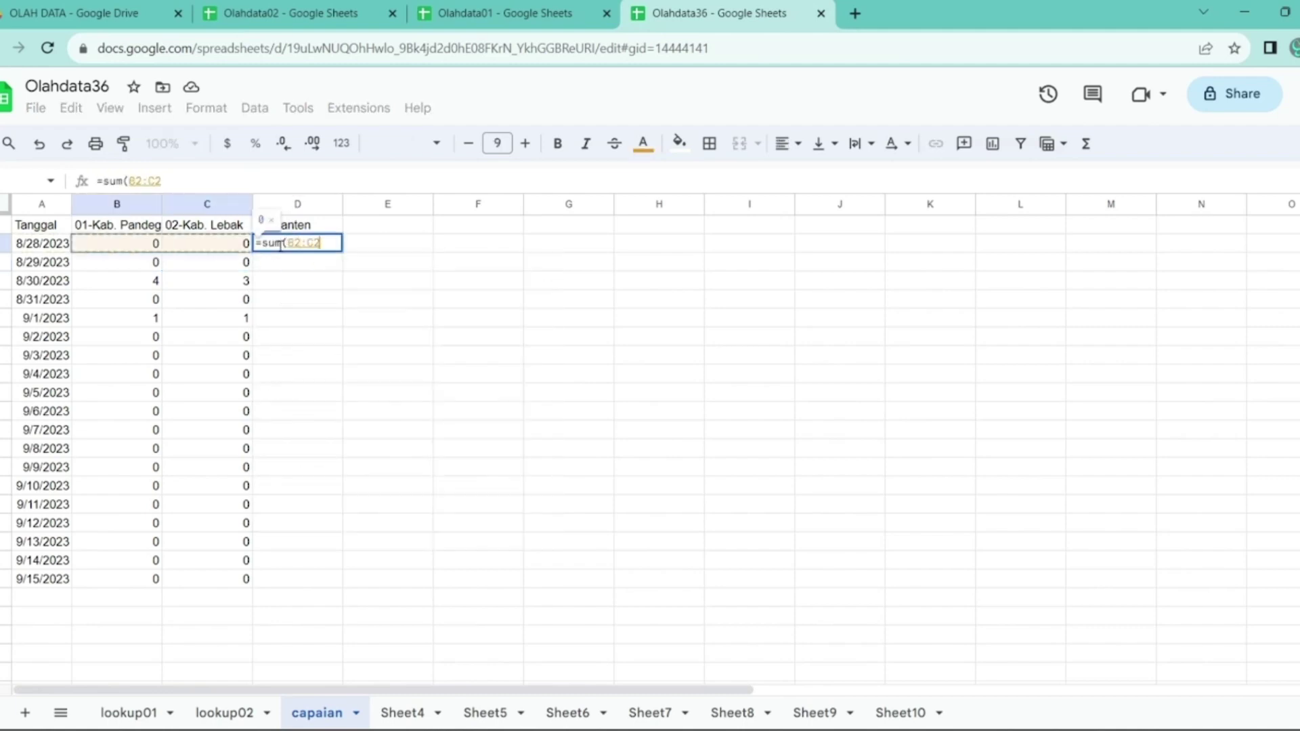
{"action": "key", "text": "Return"}
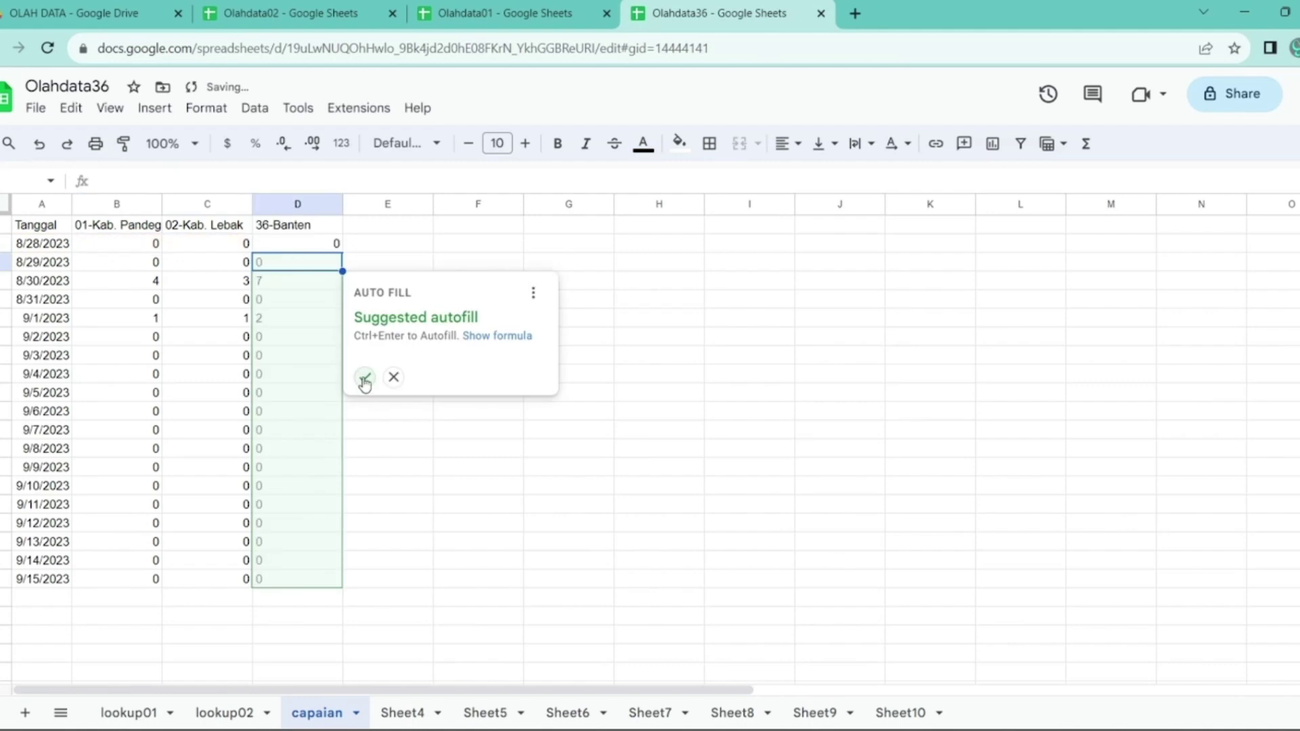
{"action": "left_click", "coordinate": [364, 377]}
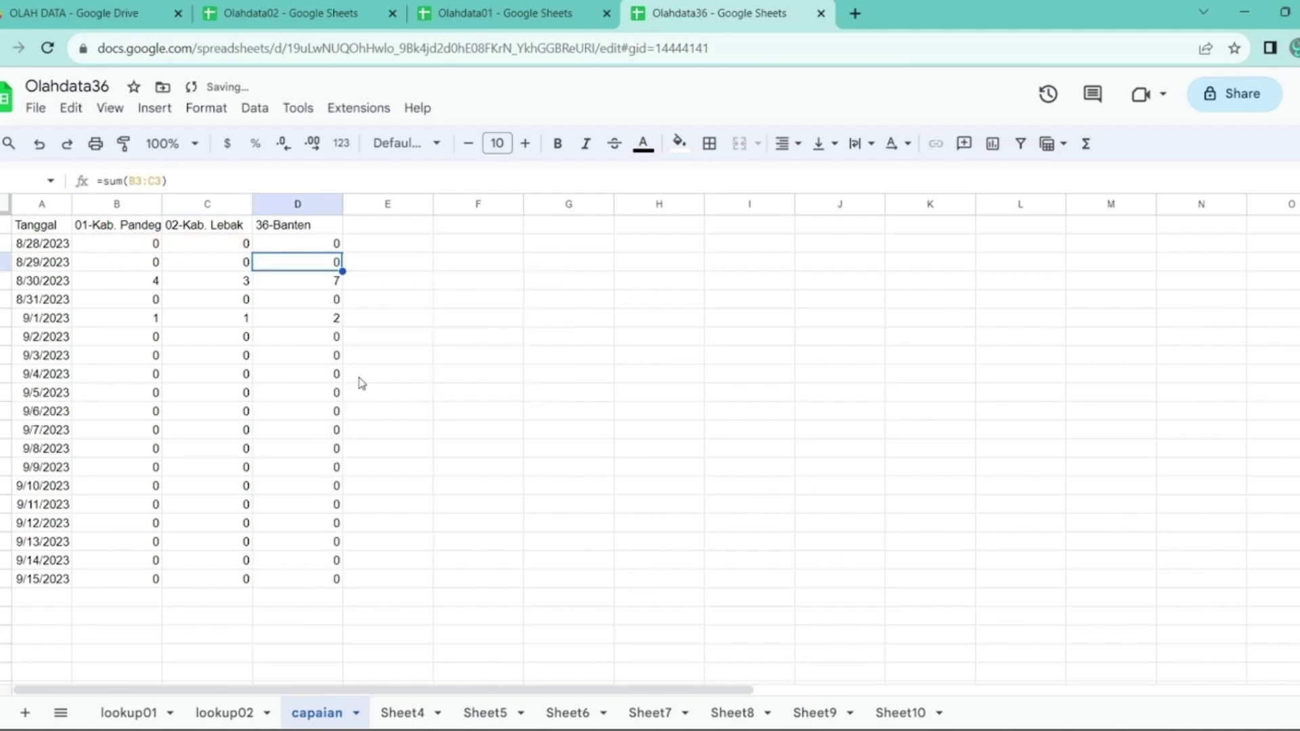
- Close the Olahdata02 spreadsheet tab
{"action": "key", "text": "Up"}
{"action": "key", "text": "Right"}
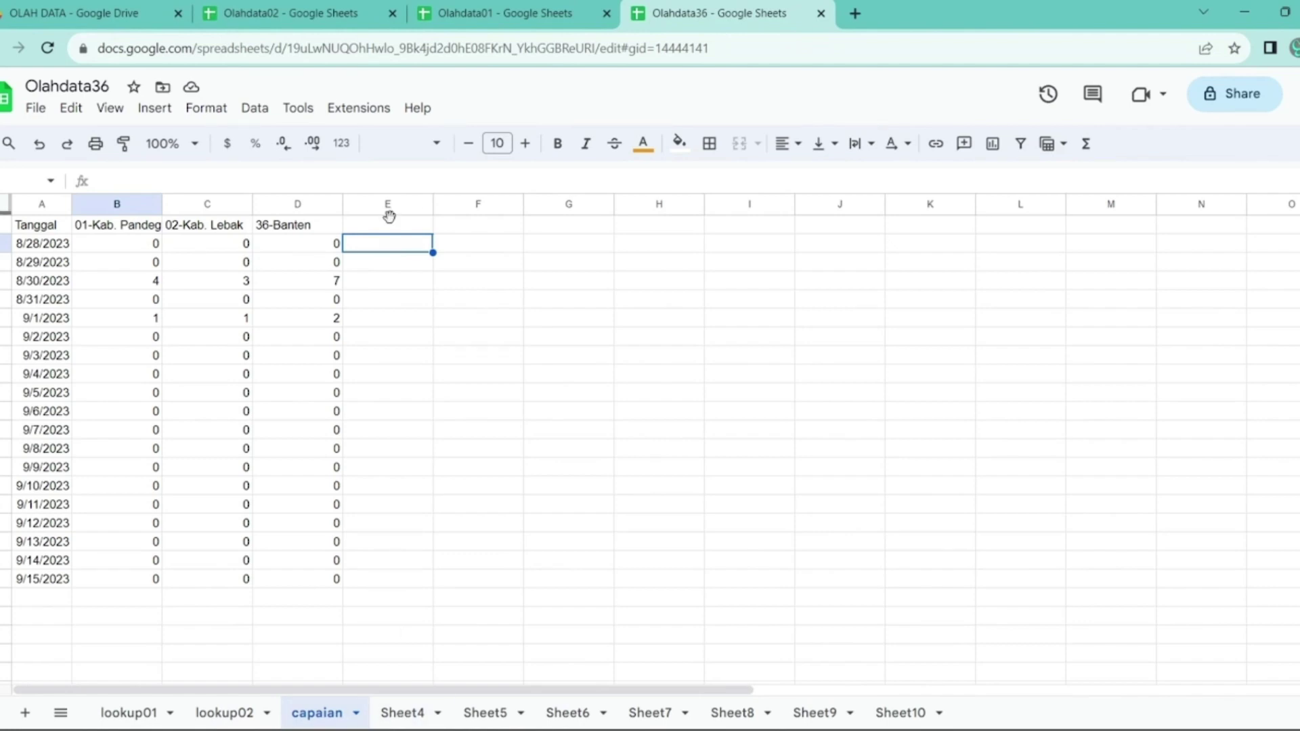
{"action": "left_click", "coordinate": [392, 13]}
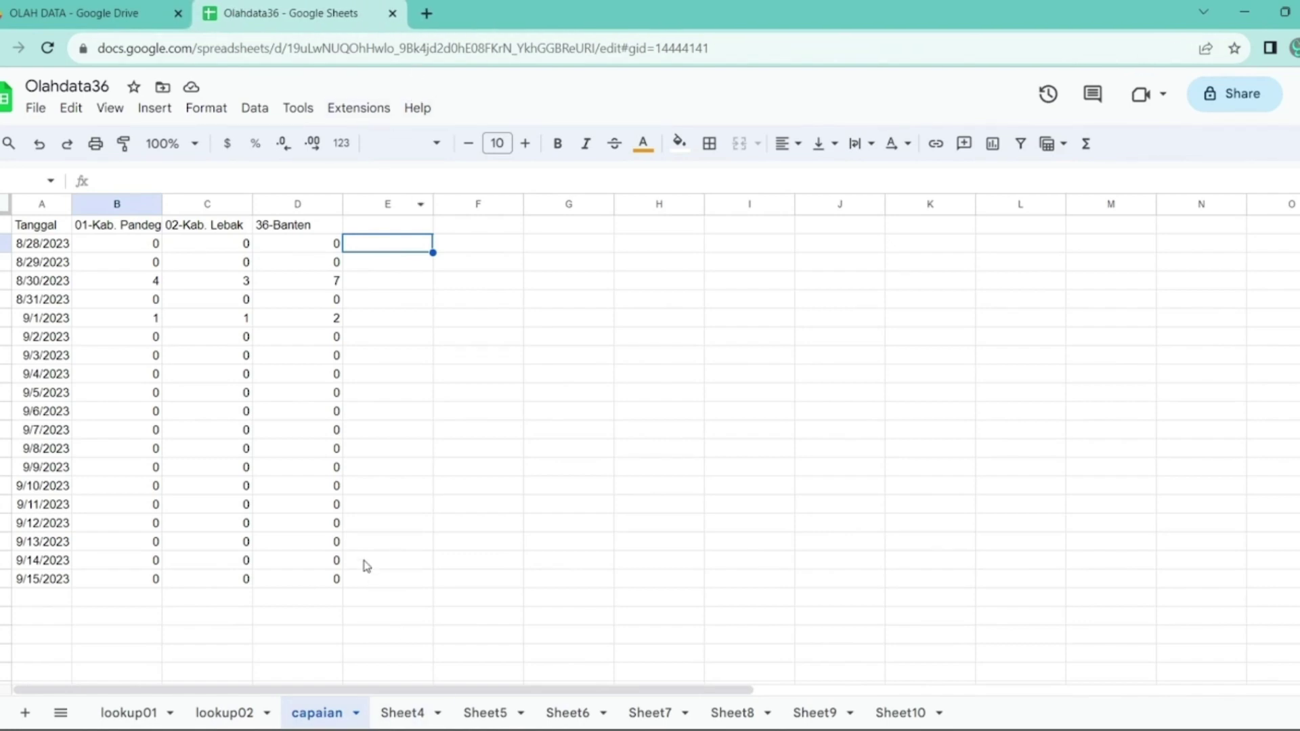
- Rename Sheet4 to rekap
{"action": "double_click", "coordinate": [399, 718]}
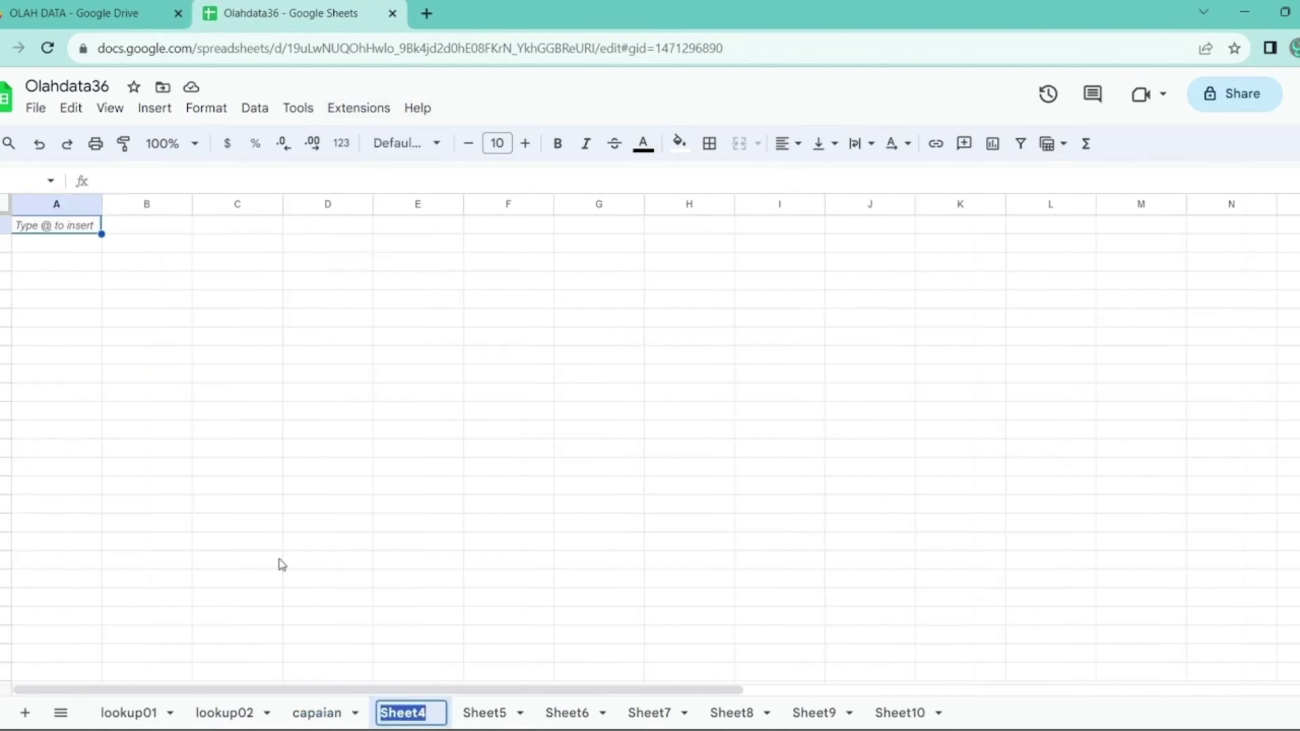
{"action": "type", "text": "rekap"}
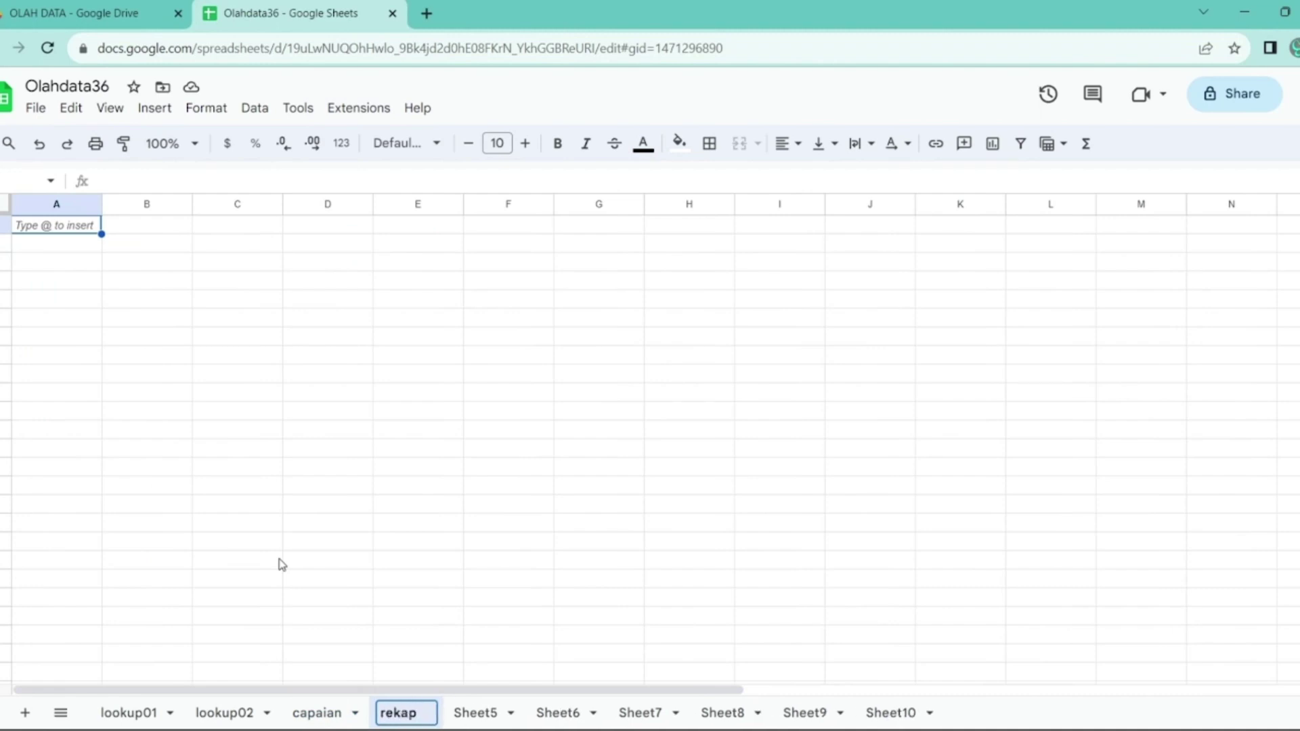
{"action": "key", "text": "Return"}
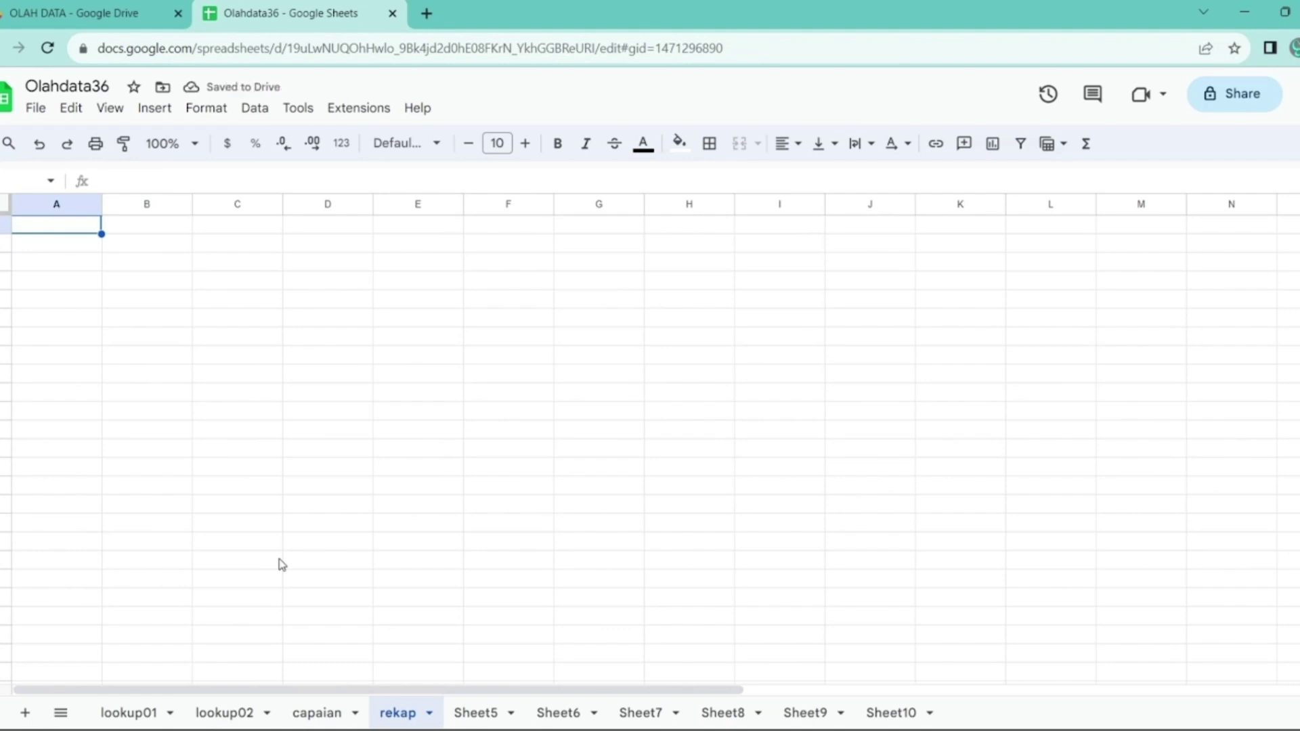
- Copy capaian's B1:D1 region headers and paste them transposed down rekap's column A
{"action": "left_click", "coordinate": [331, 713]}
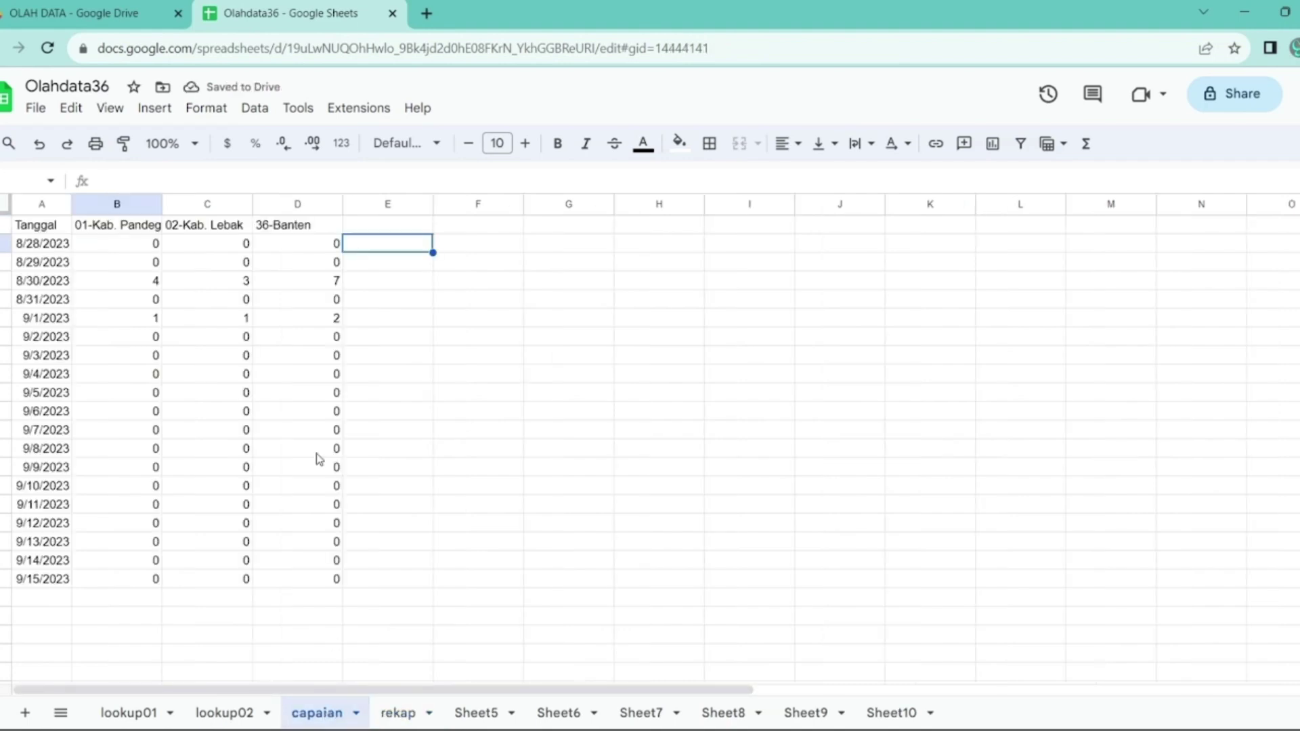
{"action": "left_click_drag", "start_coordinate": [112, 227], "coordinate": [284, 237]}
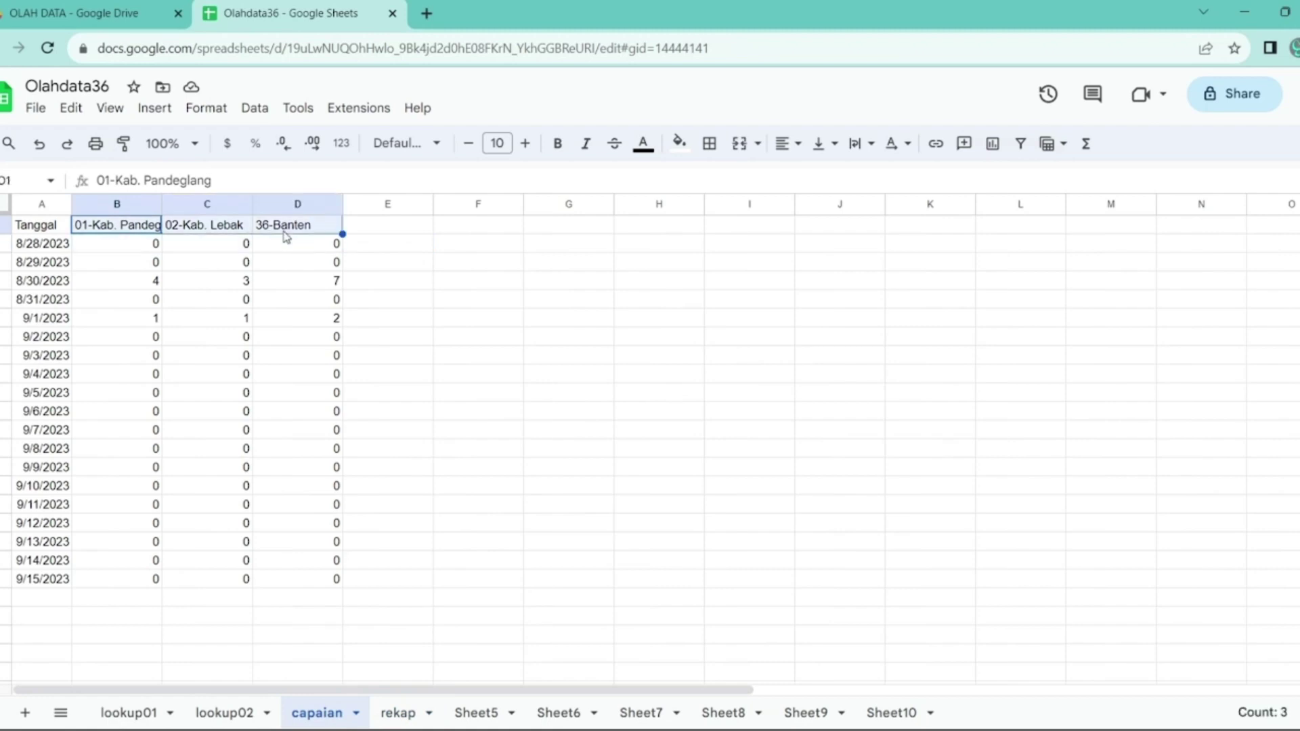
{"action": "key", "text": "ctrl+c"}
{"action": "left_click", "coordinate": [73, 108]}
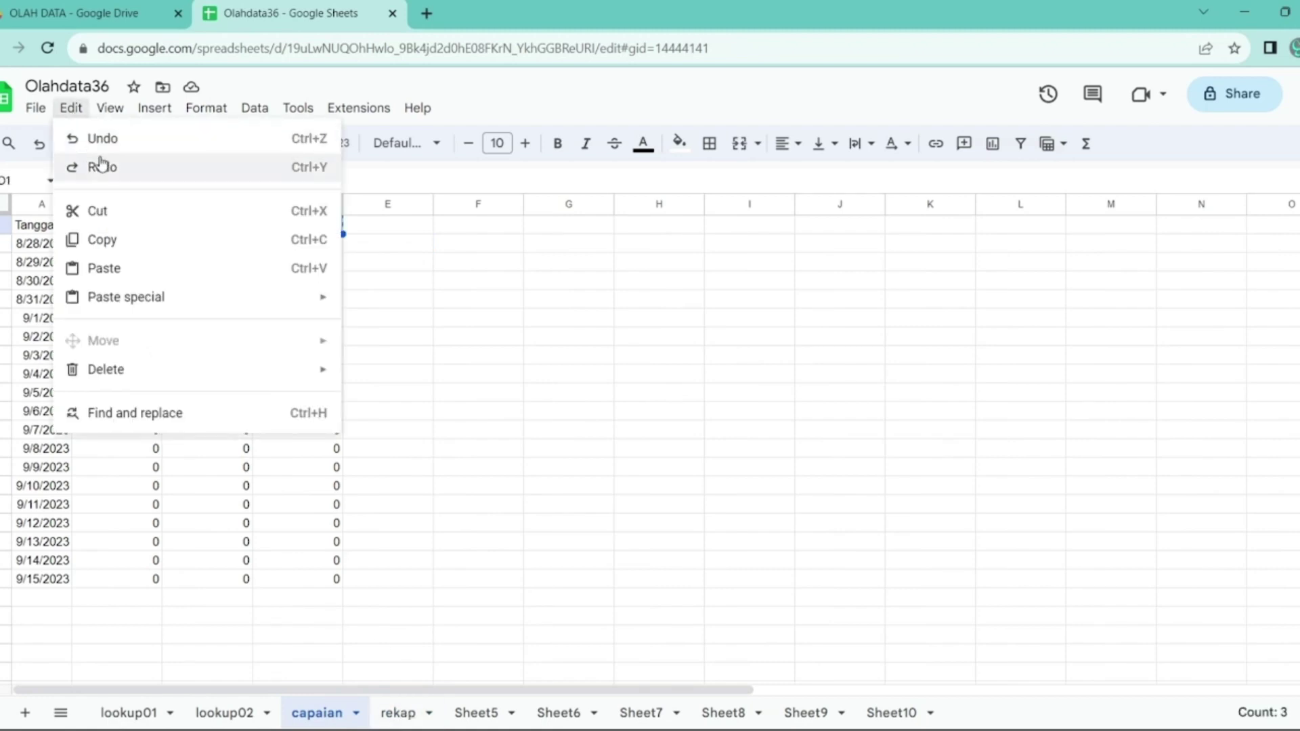
{"action": "left_click", "coordinate": [123, 242]}
{"action": "left_click", "coordinate": [406, 711]}
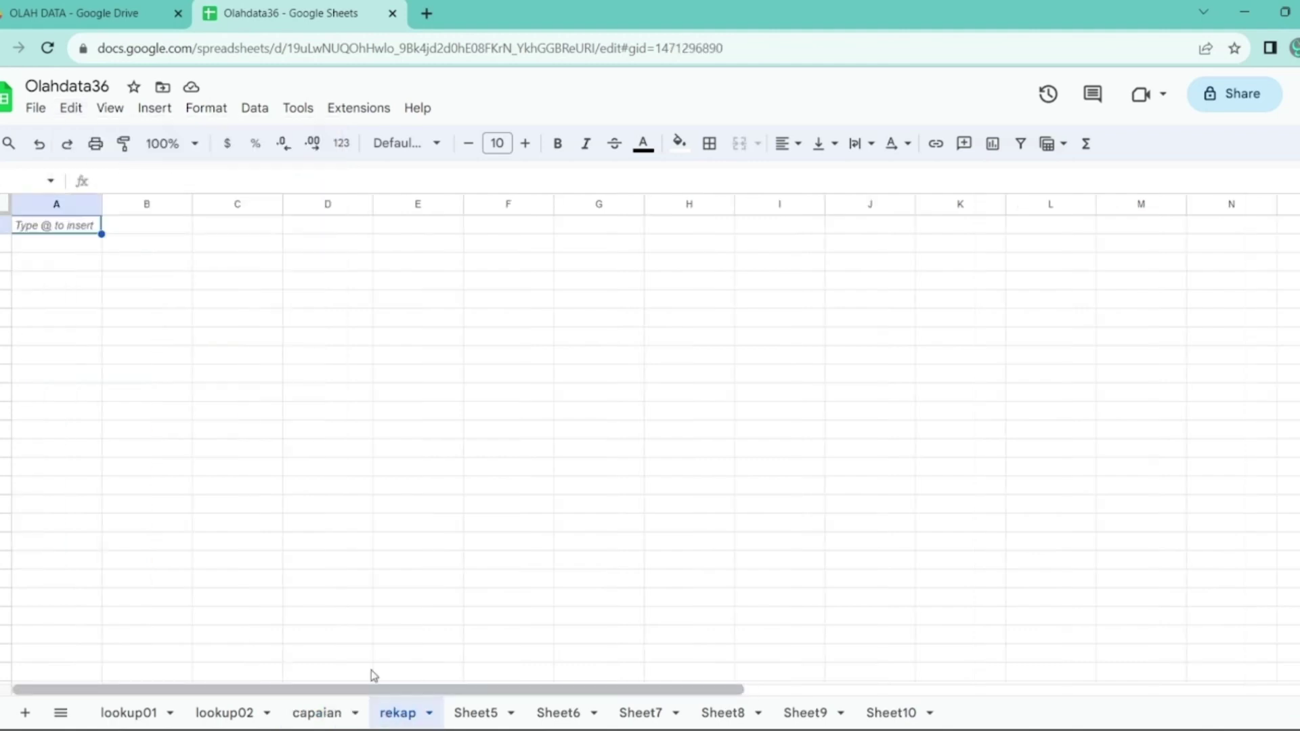
{"action": "left_click", "coordinate": [86, 113]}
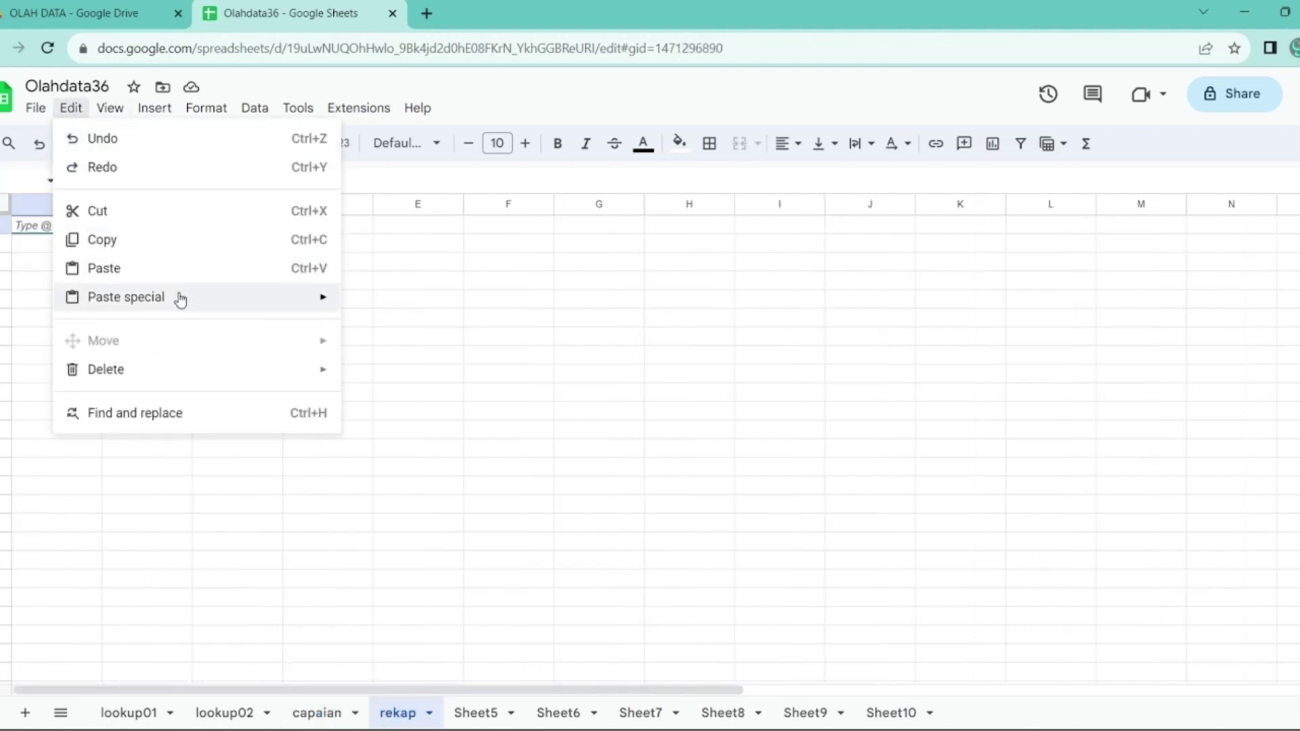
{"action": "mouse_move", "coordinate": [177, 296]}
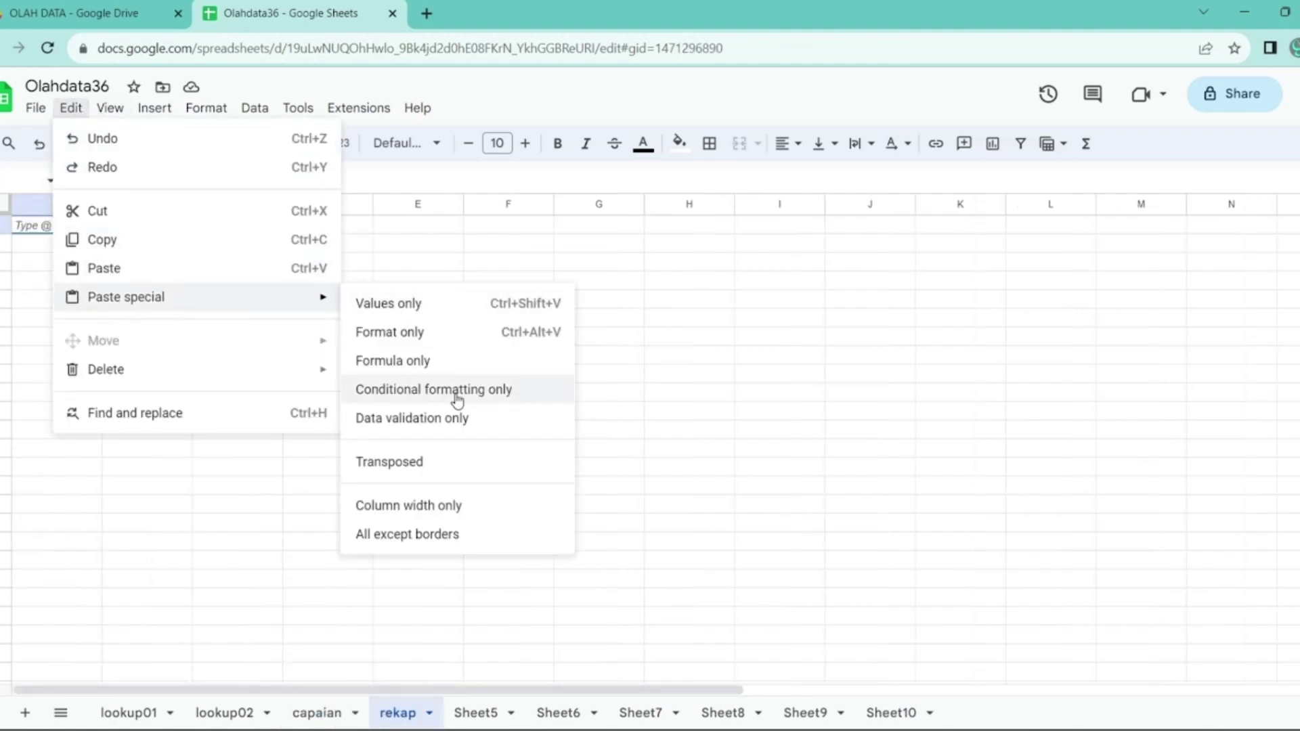
{"action": "left_click", "coordinate": [416, 468]}
{"action": "left_click_drag", "start_coordinate": [75, 226], "coordinate": [84, 291]}
- Enter the headings Wilayah in A1 and 1. Belum Dicacah in B1
{"action": "left_click", "coordinate": [65, 226]}
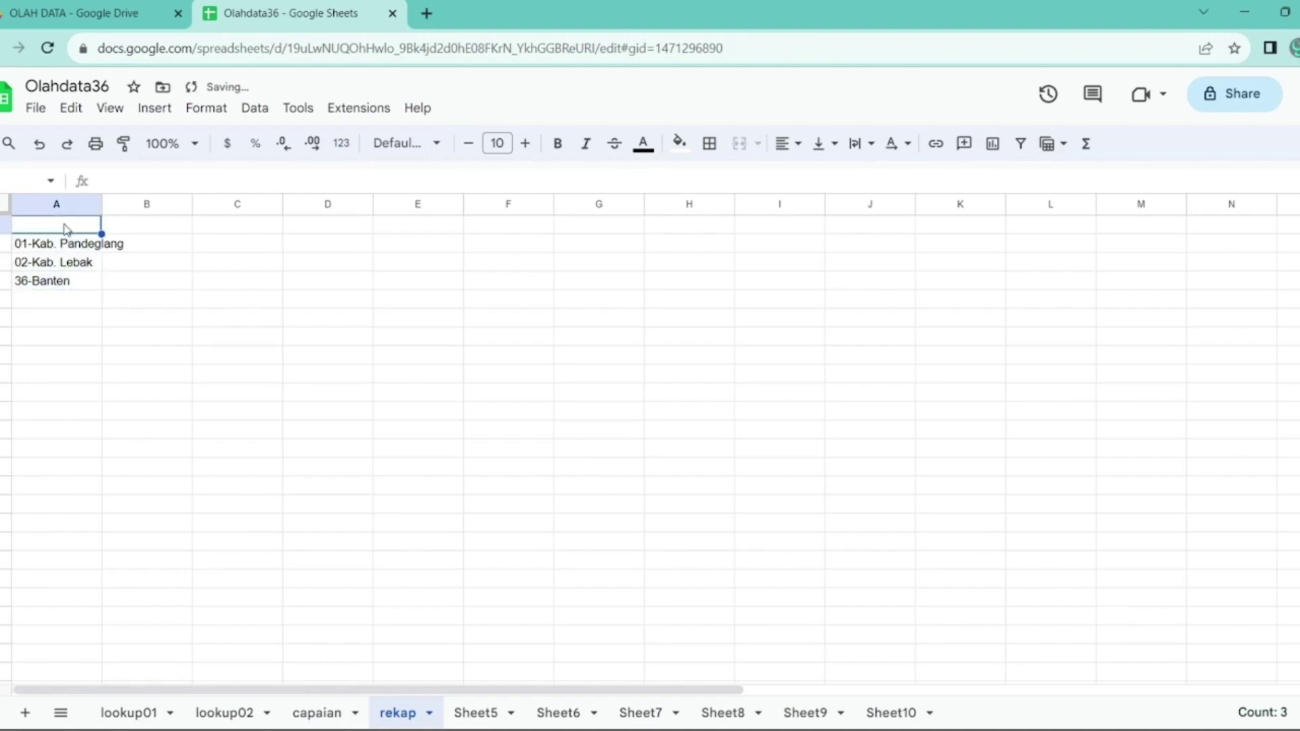
{"action": "type", "text": "Wilayah"}
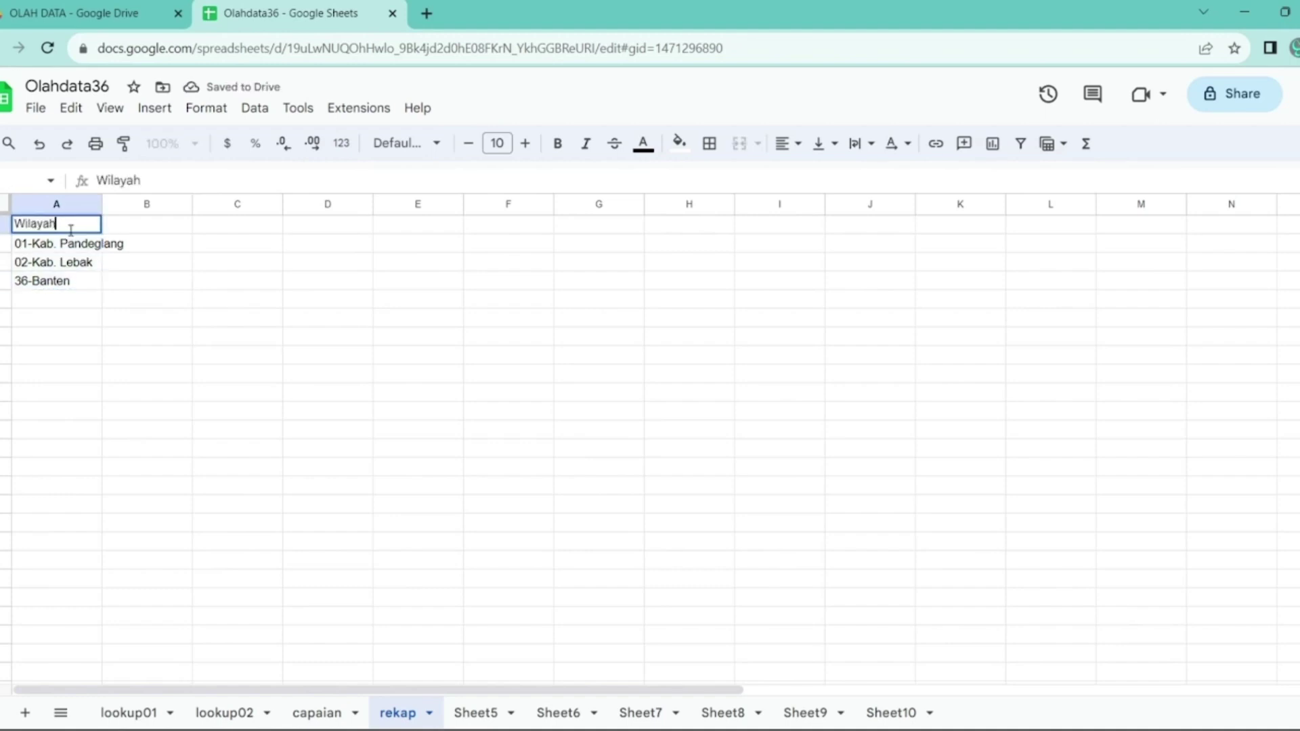
{"action": "key", "text": "Return"}
{"action": "key", "text": "Up"}
{"action": "key", "text": "Right"}
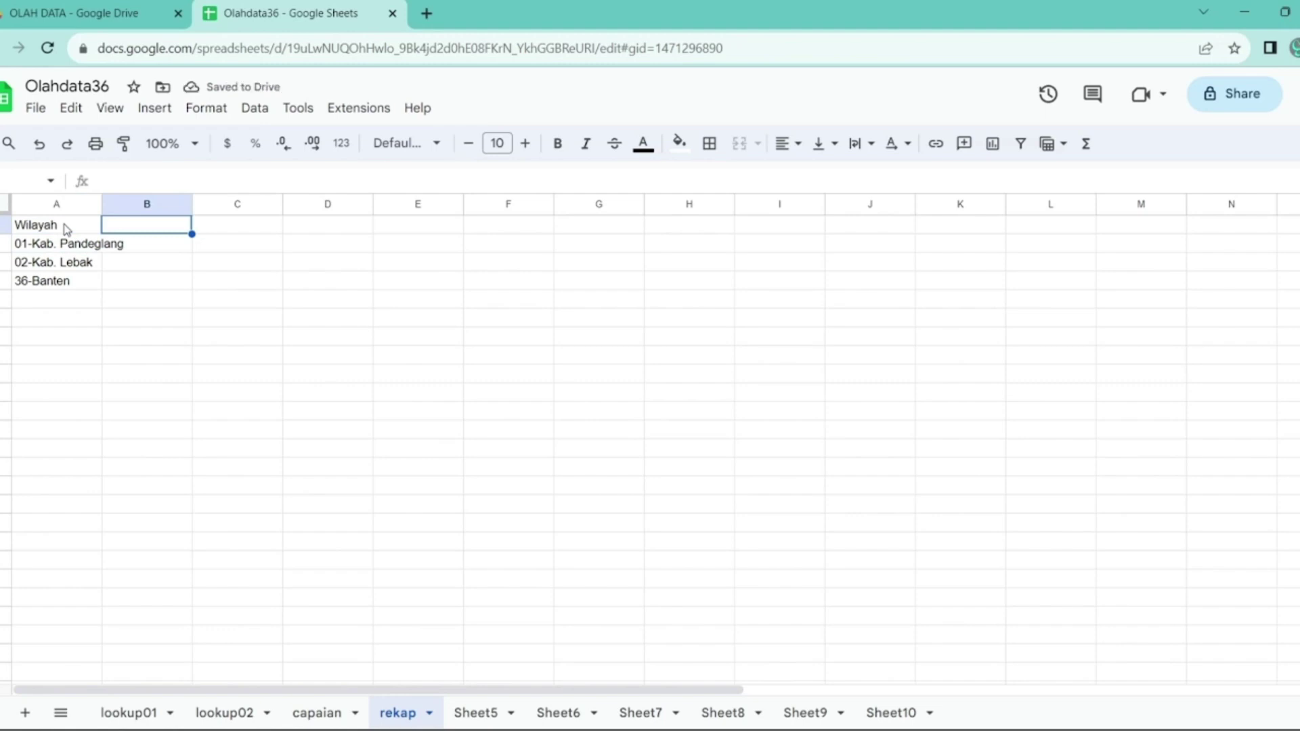
{"action": "type", "text": "1."}
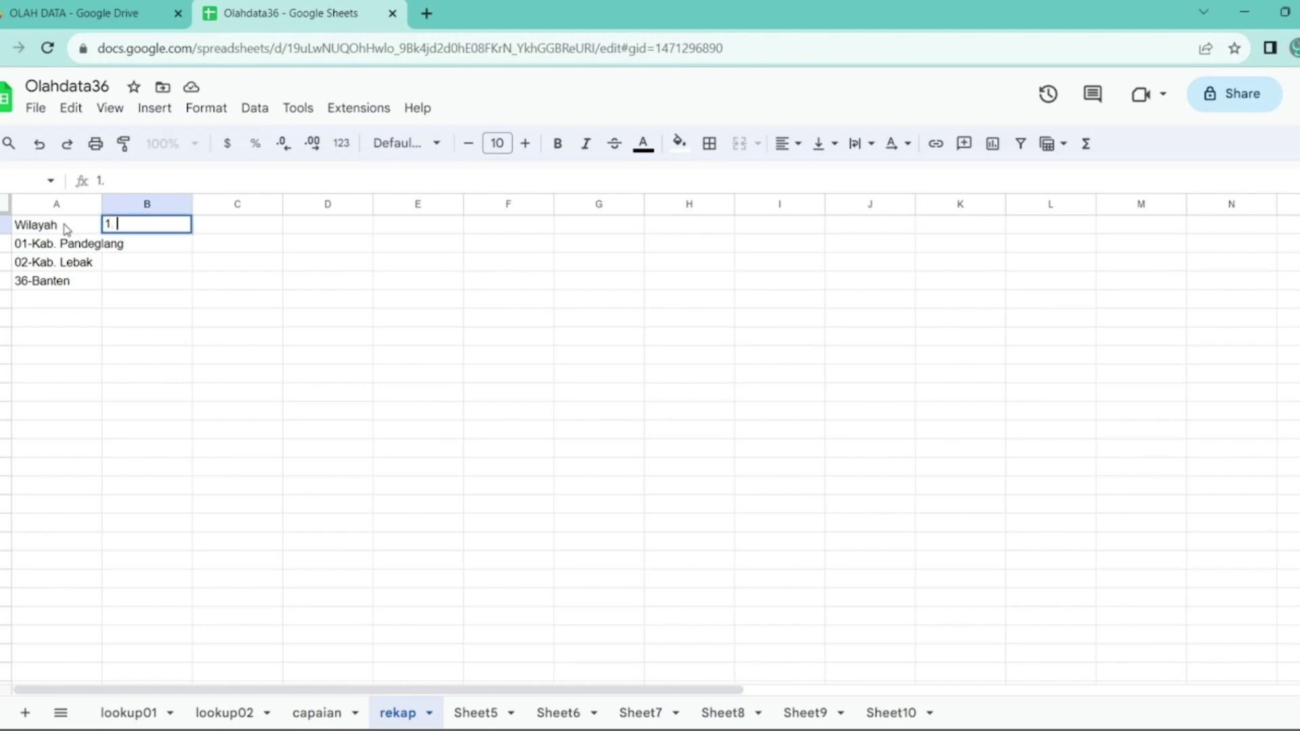
{"action": "type", "text": " Belum Dica"}
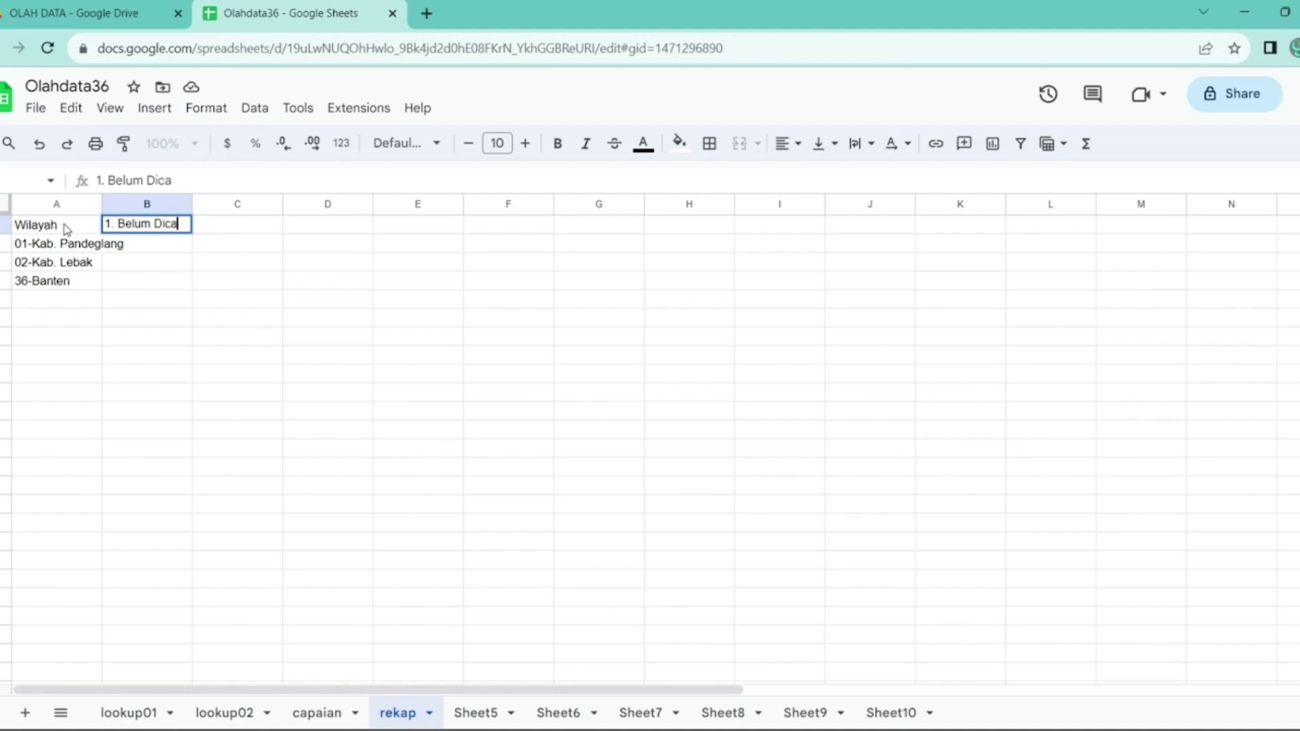
{"action": "type", "text": "cah"}
{"action": "key", "text": "Return"}
{"action": "key", "text": "Up"}
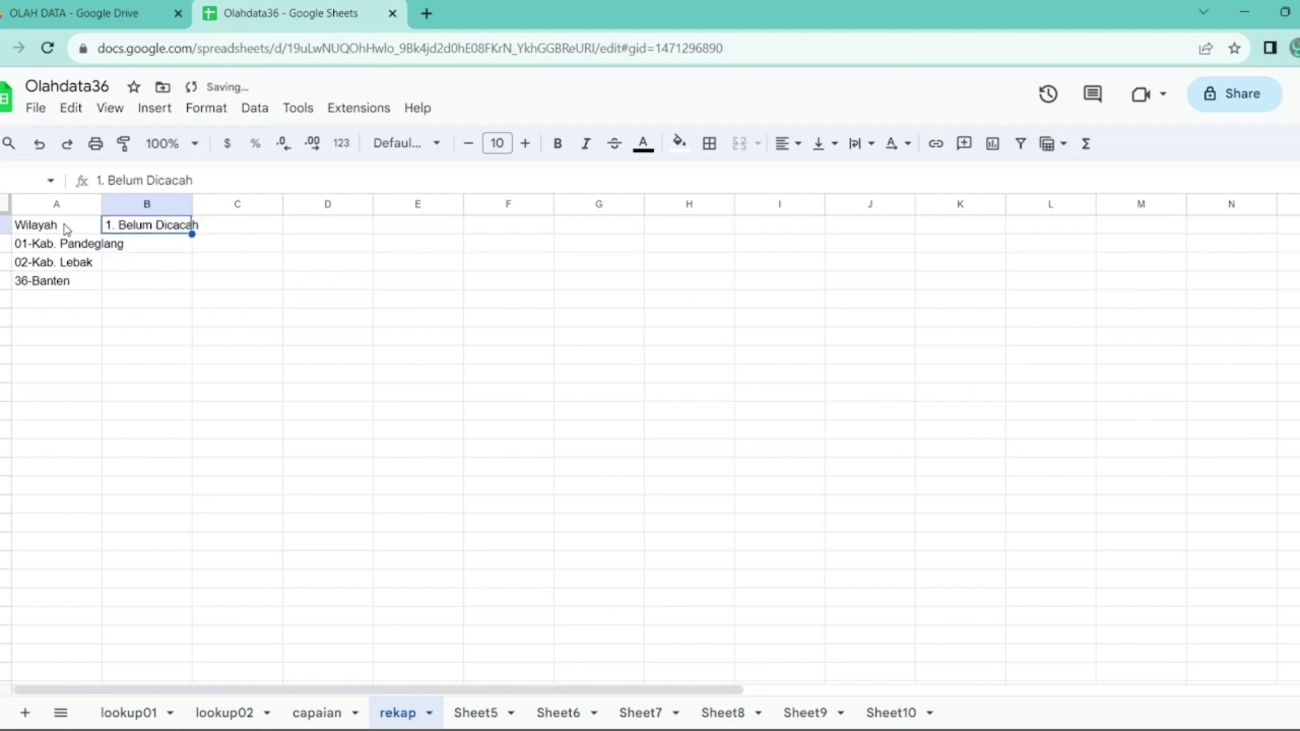
{"action": "key", "text": "Right"}
- Add headings 2. Sudah Dicacah, 3. Non Respon and Sampel in C1 through E1
{"action": "type", "text": "2. Suda"}
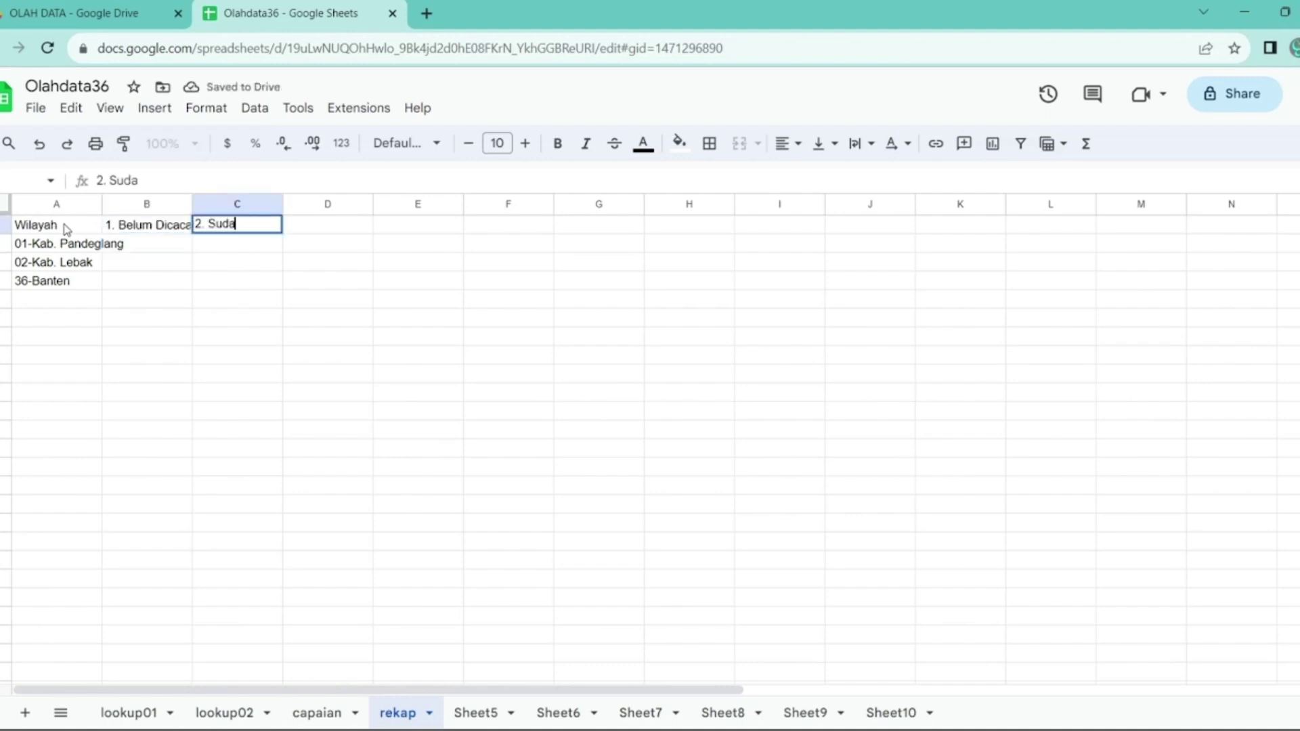
{"action": "type", "text": "h Dicacah"}
{"action": "key", "text": "Return"}
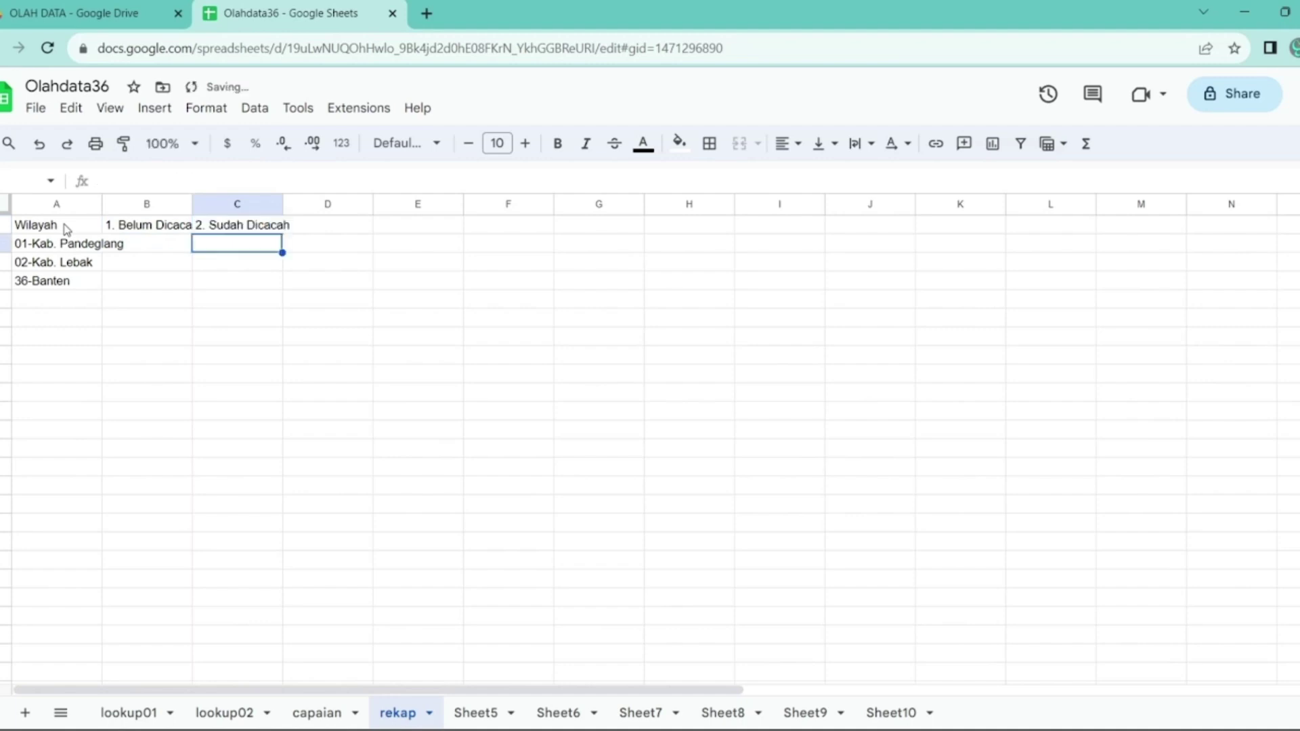
{"action": "key", "text": "Up"}
{"action": "key", "text": "Right"}
{"action": "type", "text": "3."}
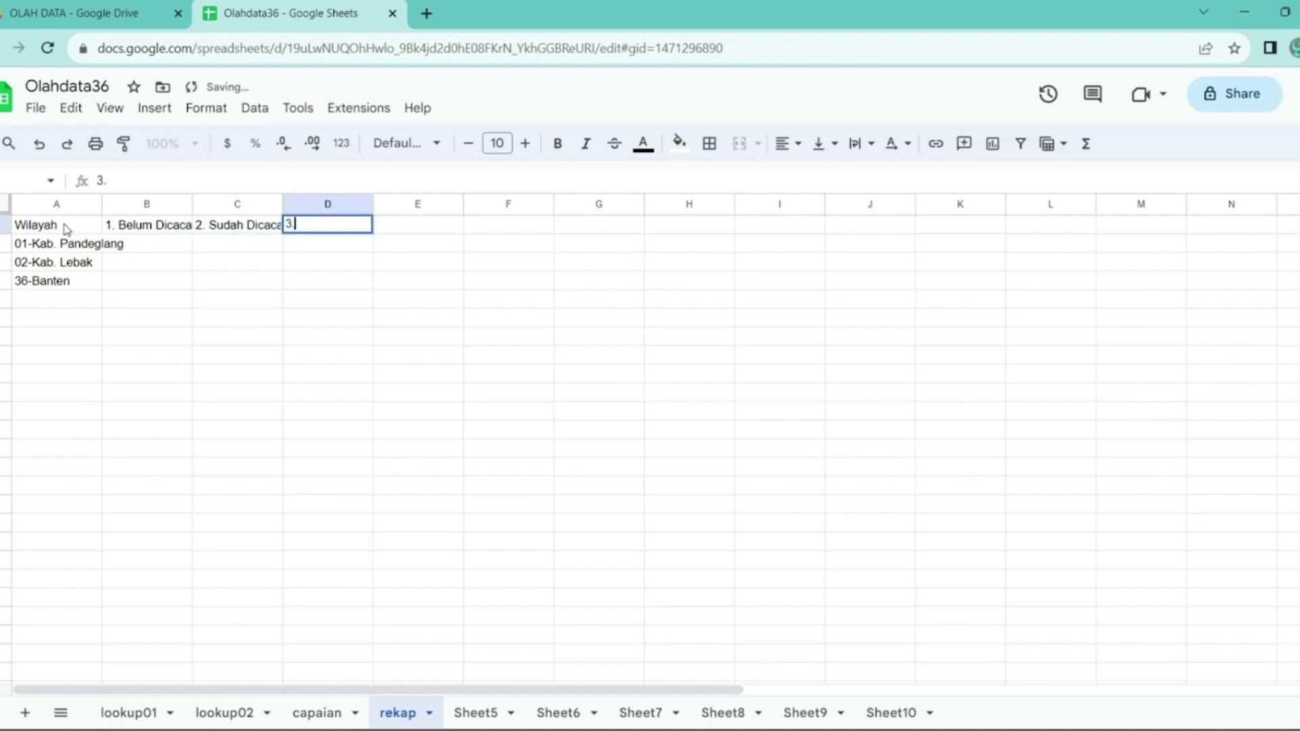
{"action": "type", "text": " Non Respon"}
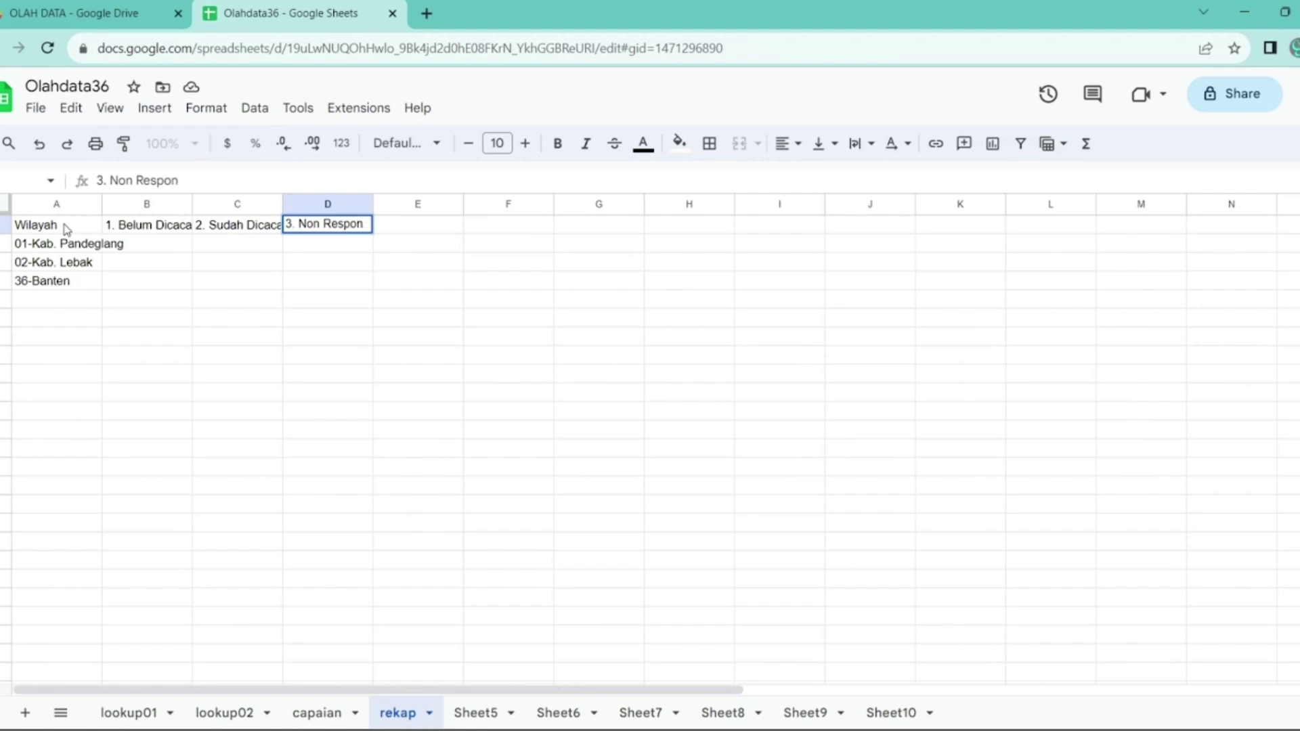
{"action": "key", "text": "Return"}
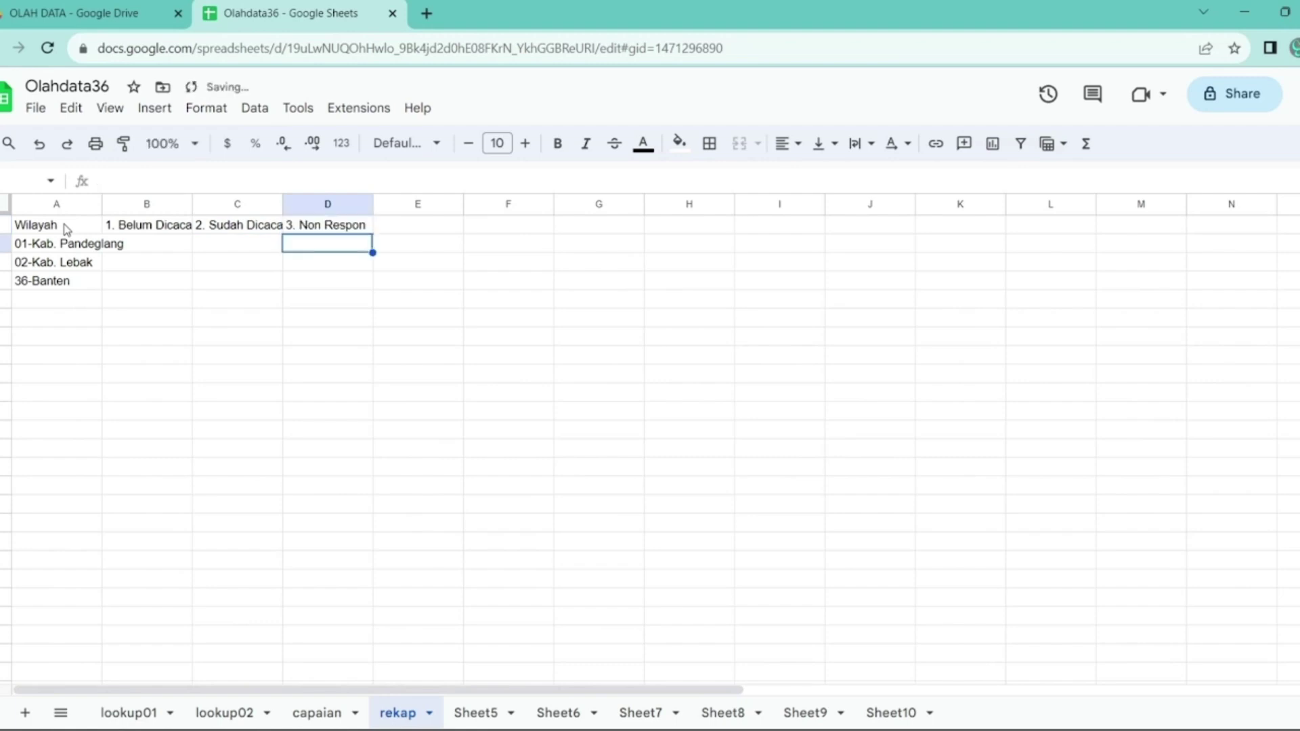
{"action": "key", "text": "Up"}
{"action": "key", "text": "Right"}
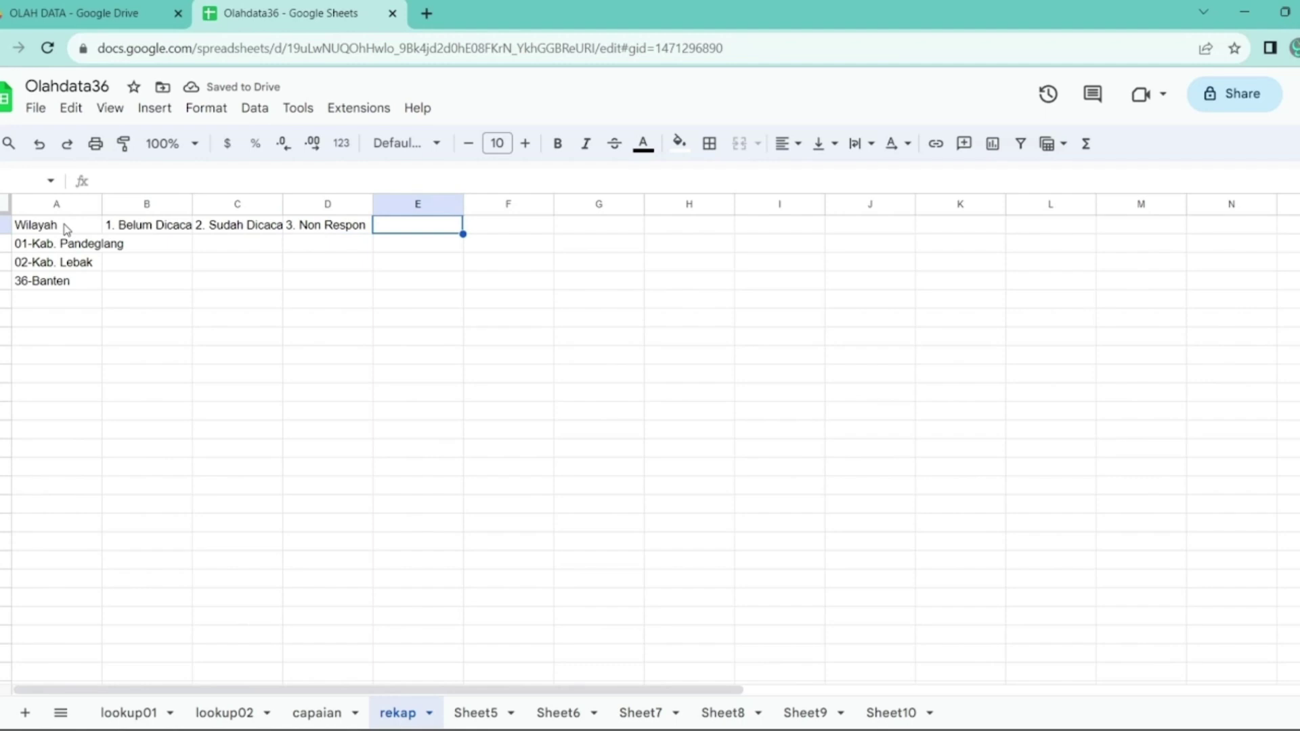
{"action": "type", "text": "Sampel"}
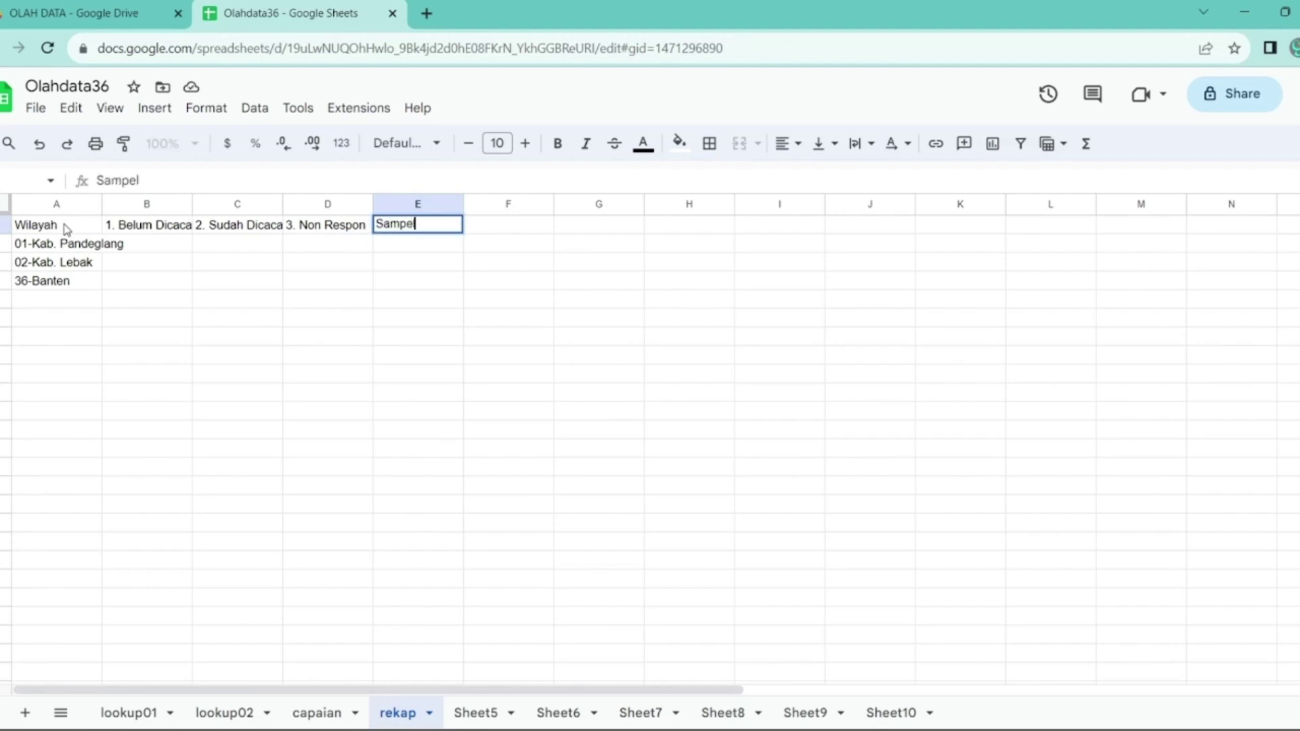
{"action": "key", "text": "Return"}
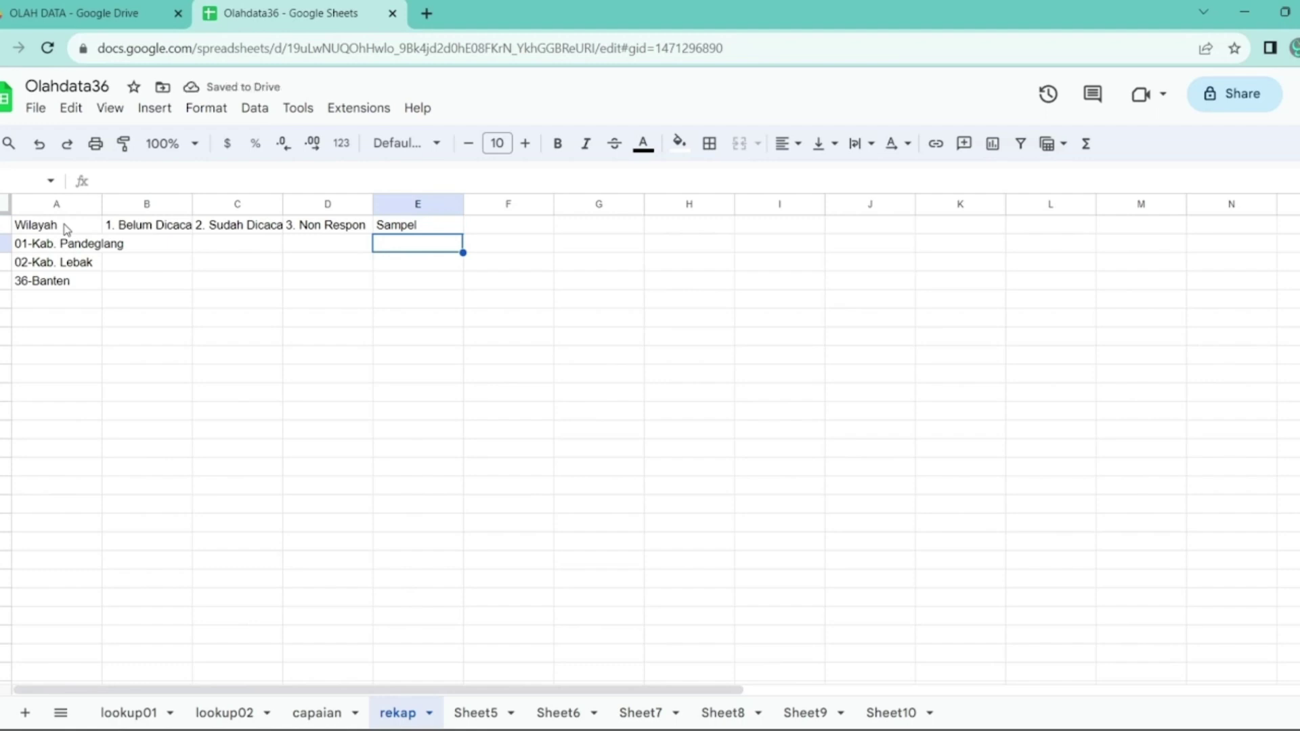
{"action": "type", "text": "="}
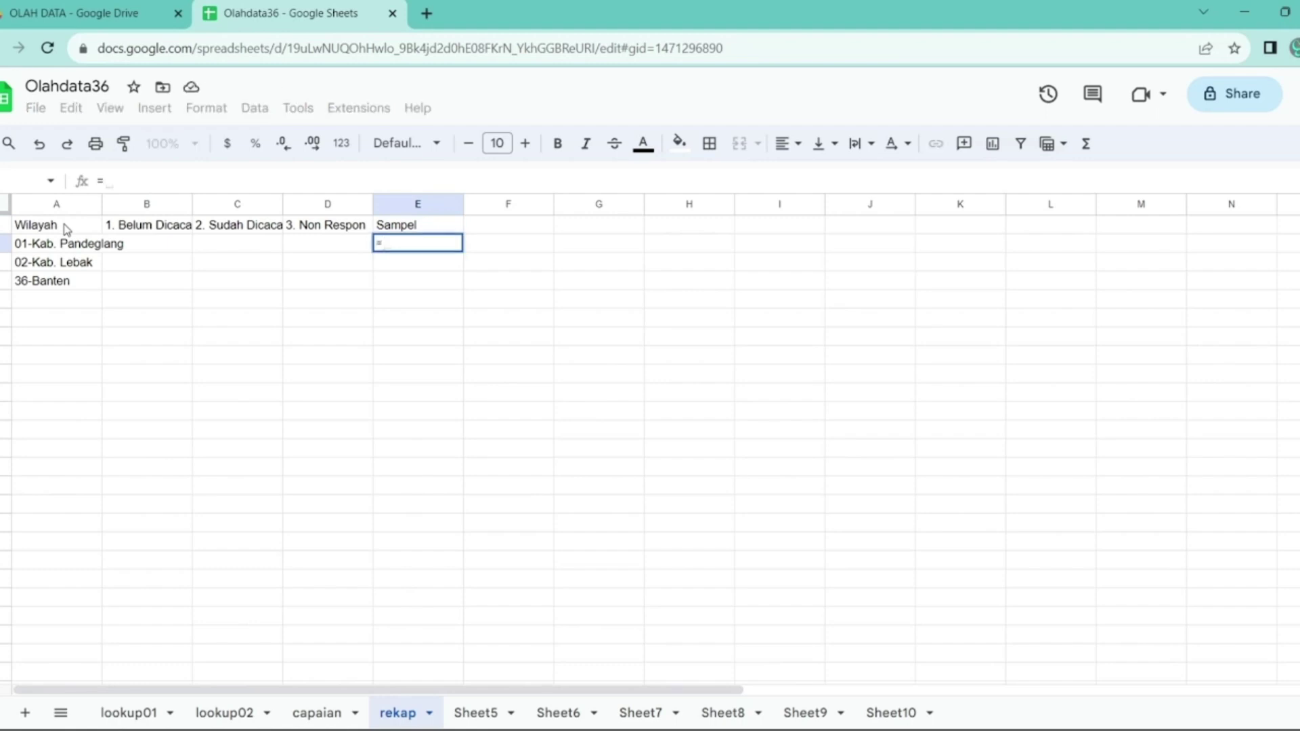
{"action": "type", "text": "countd"}
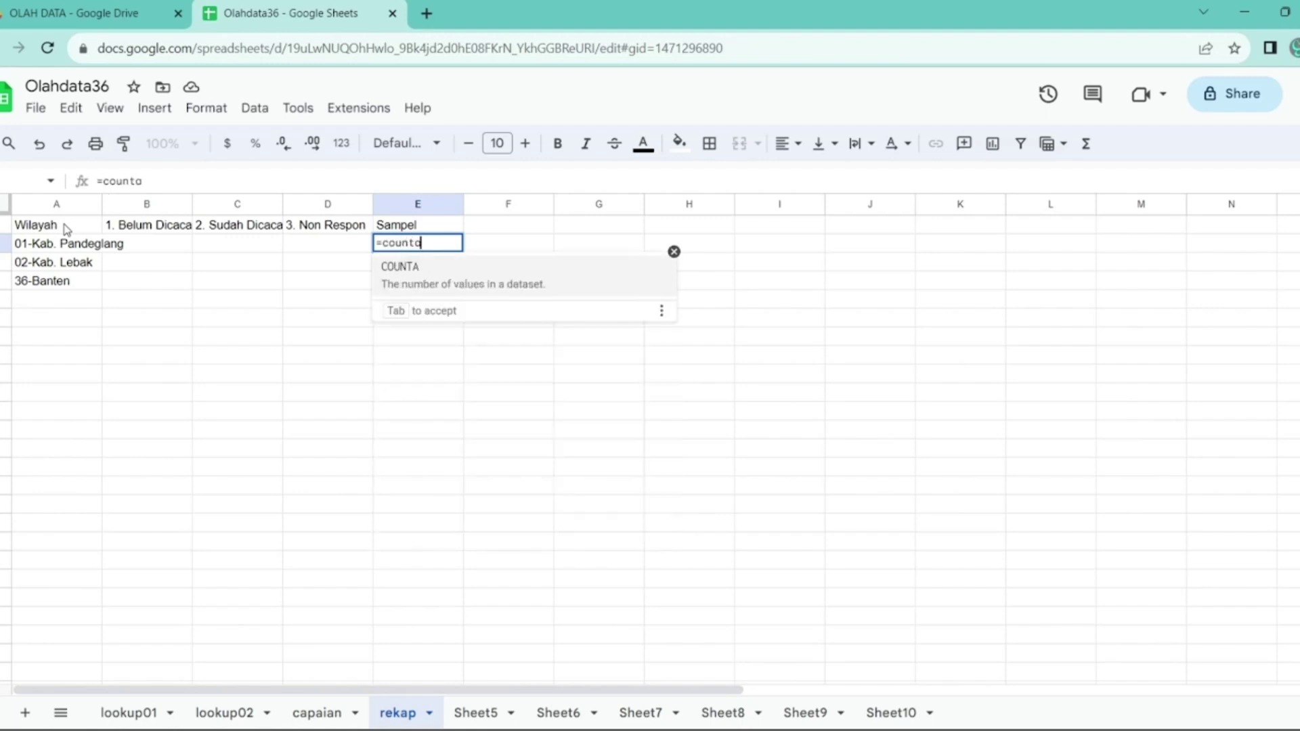
{"action": "type", "text": "("}
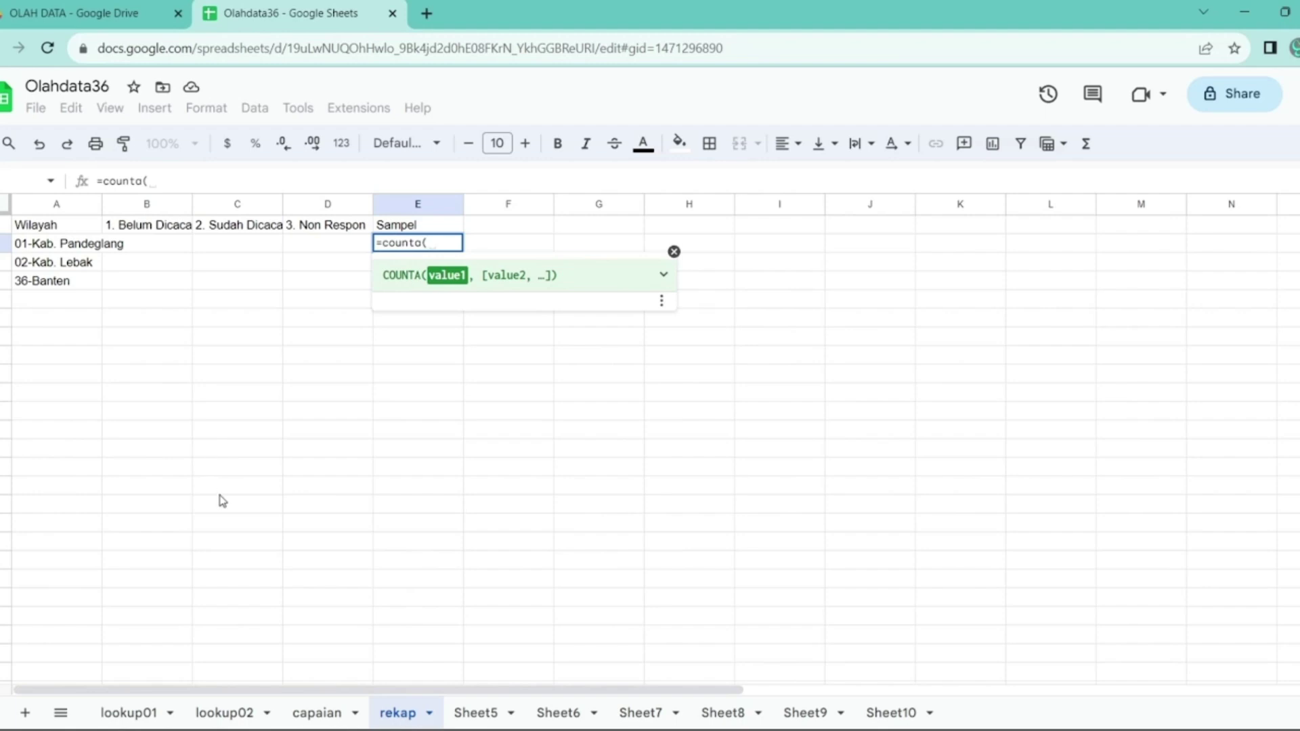
- In E2, count lookup01 column A entries minus one, giving Pandeglang's sample of 830
{"action": "left_click", "coordinate": [138, 717]}
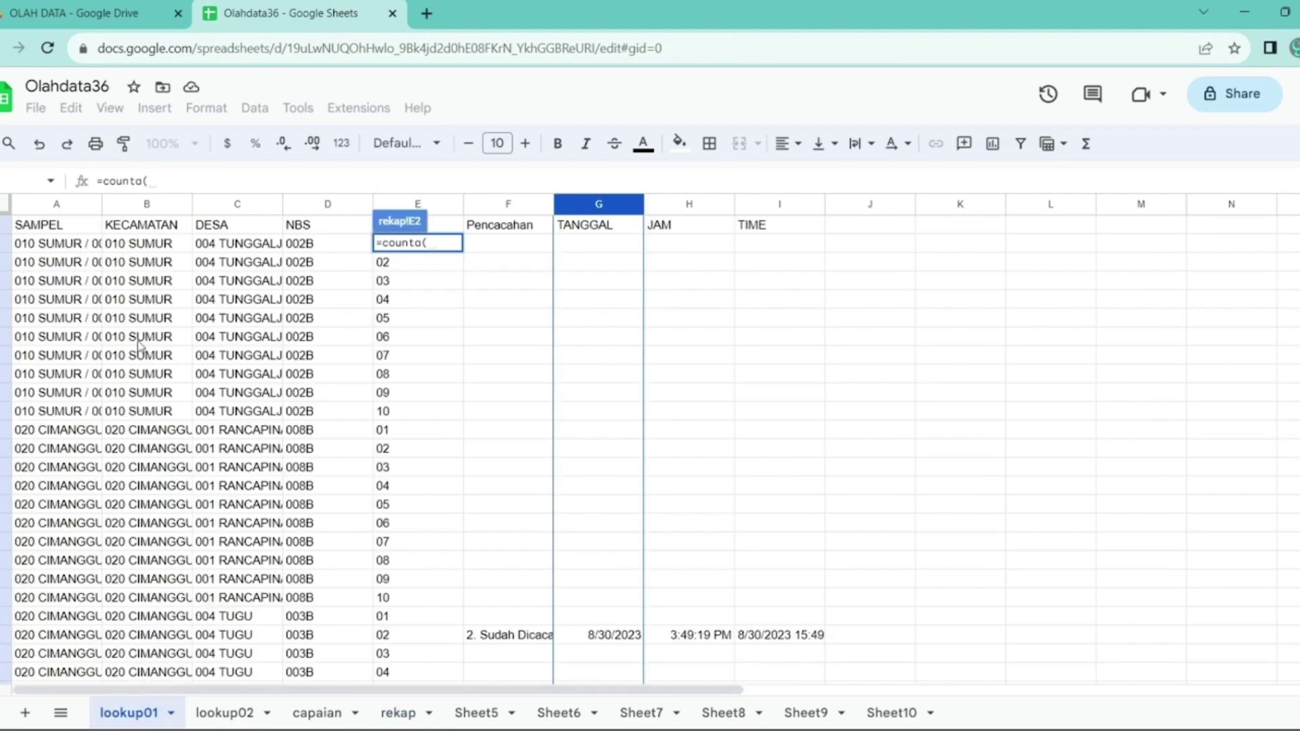
{"action": "left_click", "coordinate": [64, 207]}
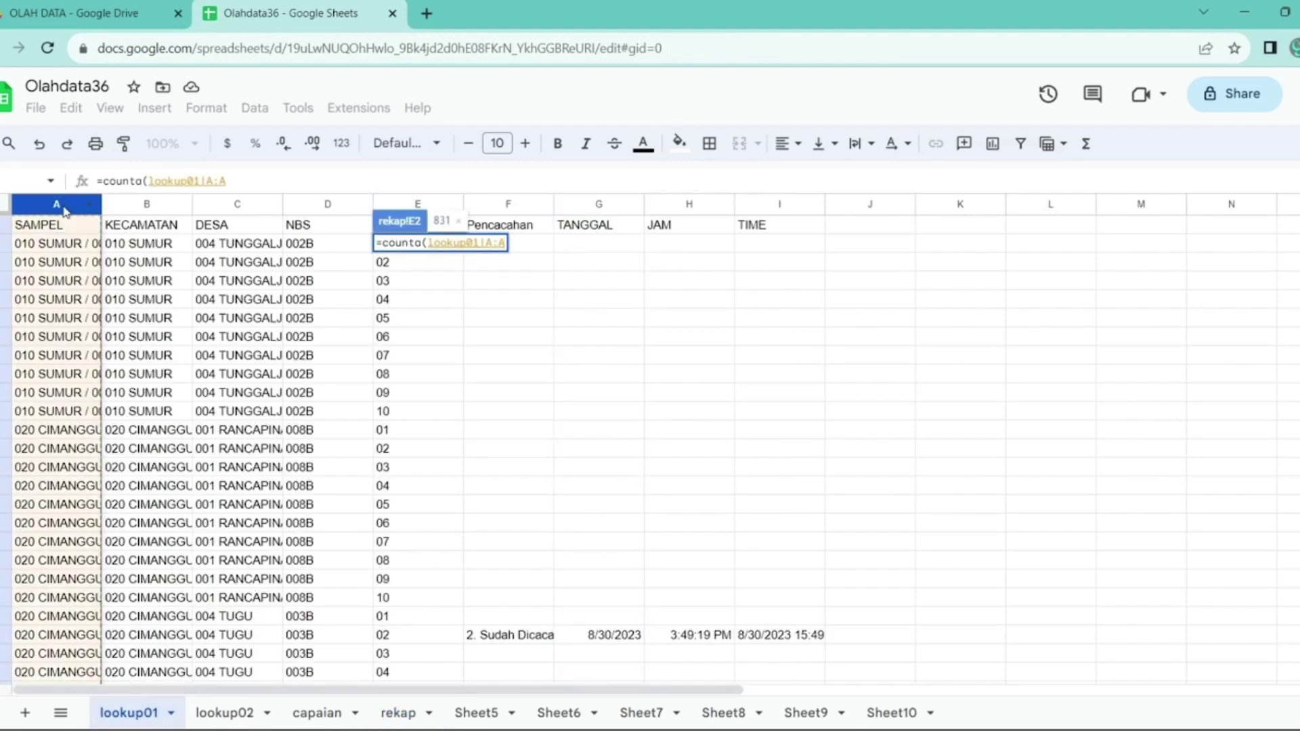
{"action": "type", "text": ")-1"}
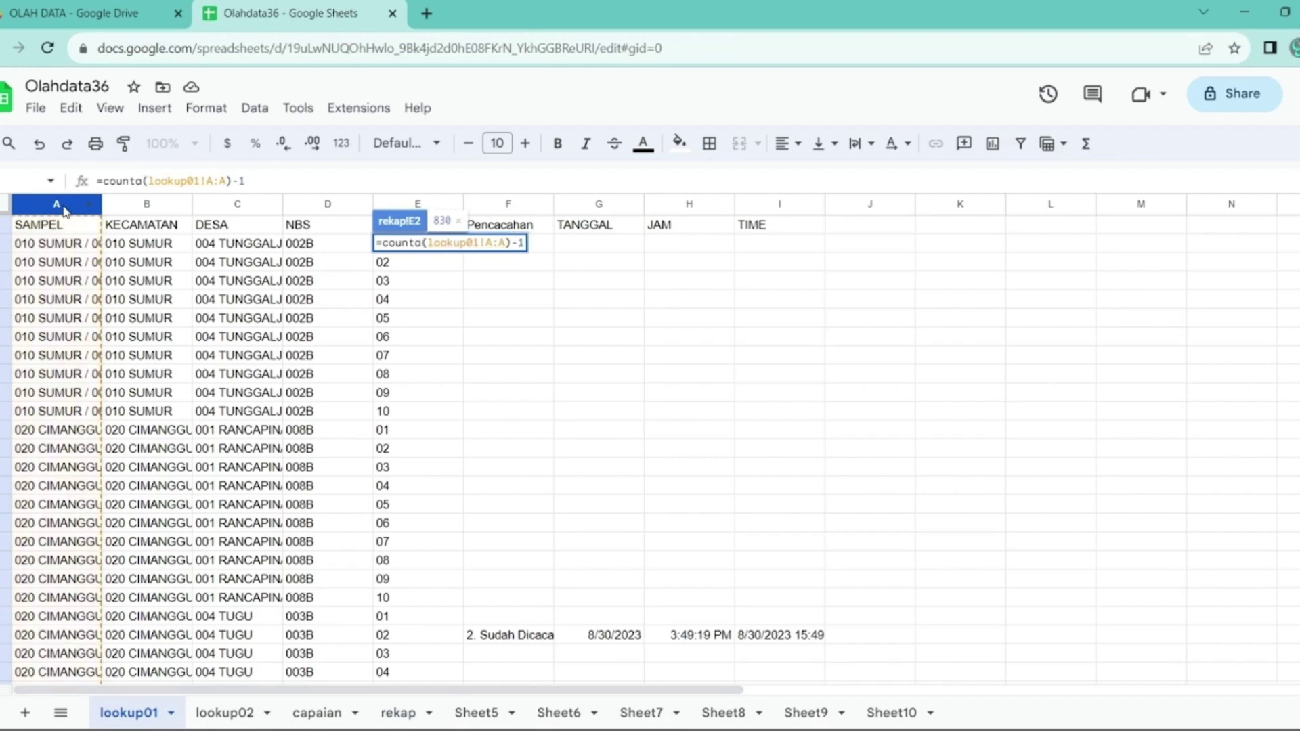
{"action": "key", "text": "Return"}
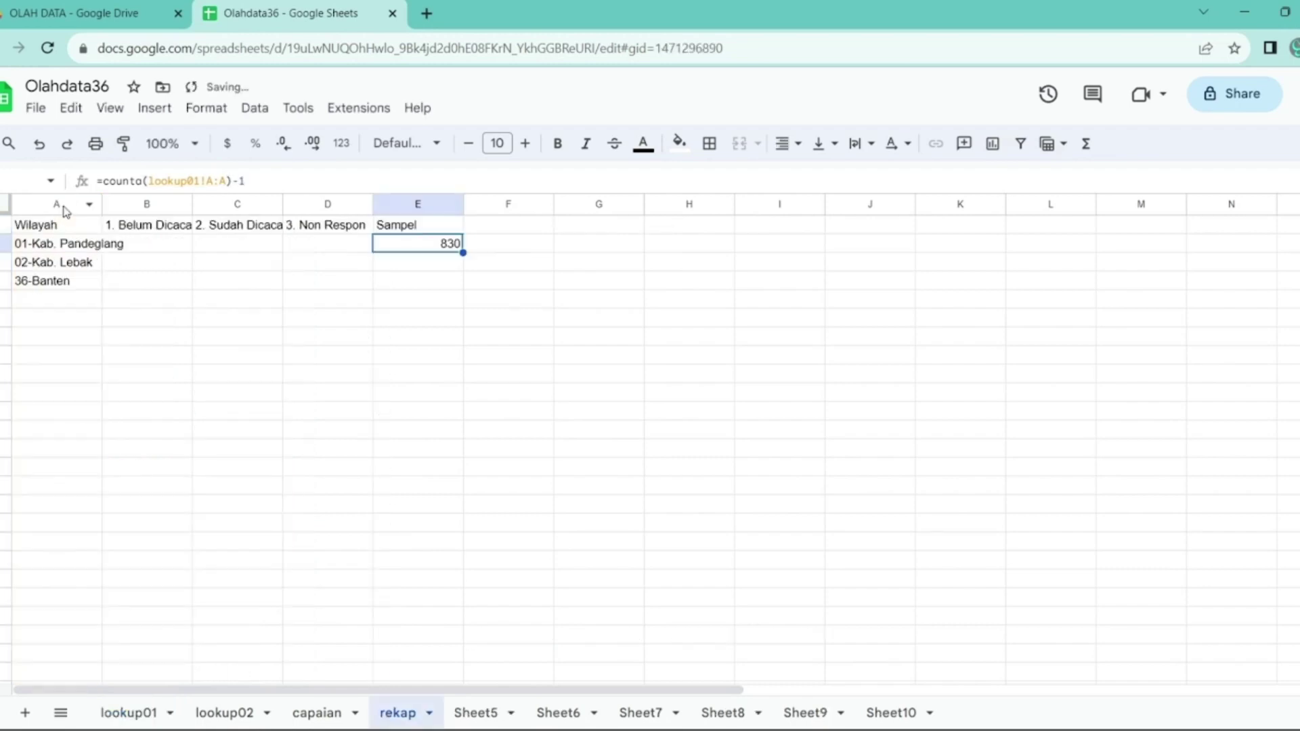
- Copy the sample formula to E3 pointing at lookup02, giving Lebak's 840
{"action": "left_click_drag", "start_coordinate": [276, 181], "coordinate": [84, 164]}
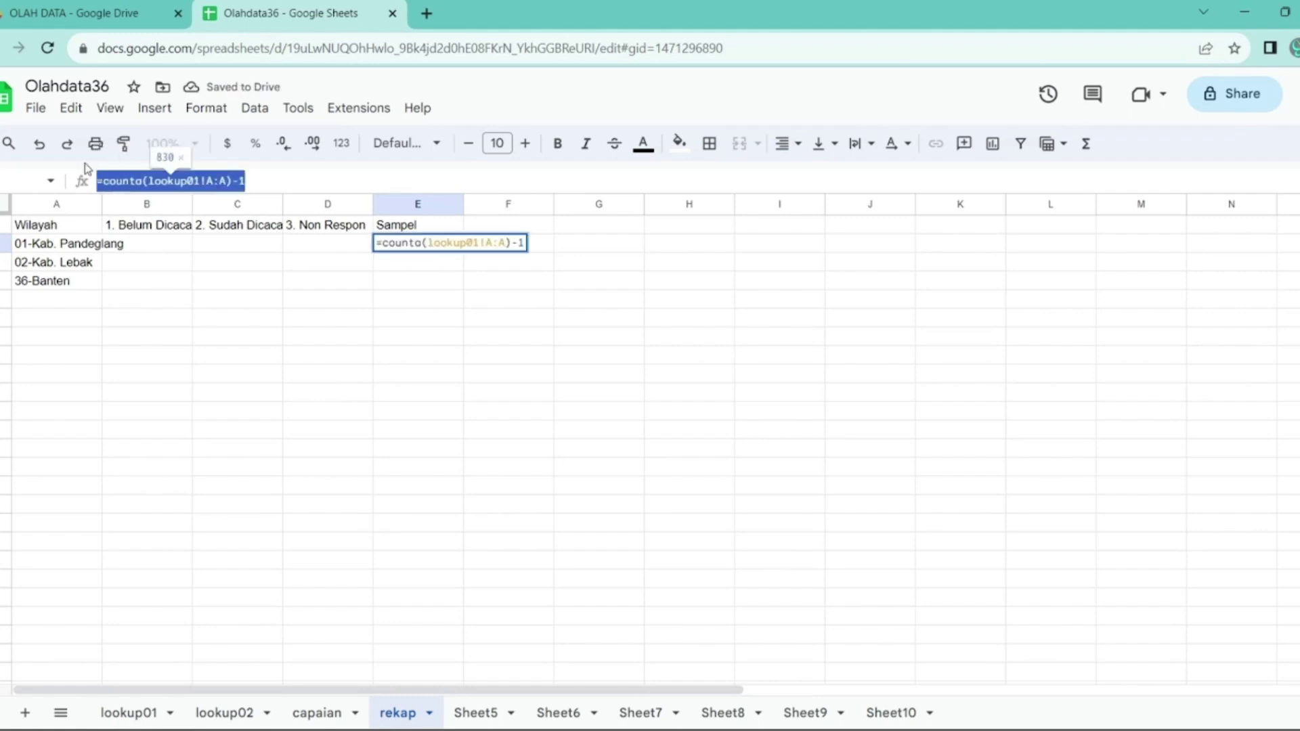
{"action": "key", "text": "Return"}
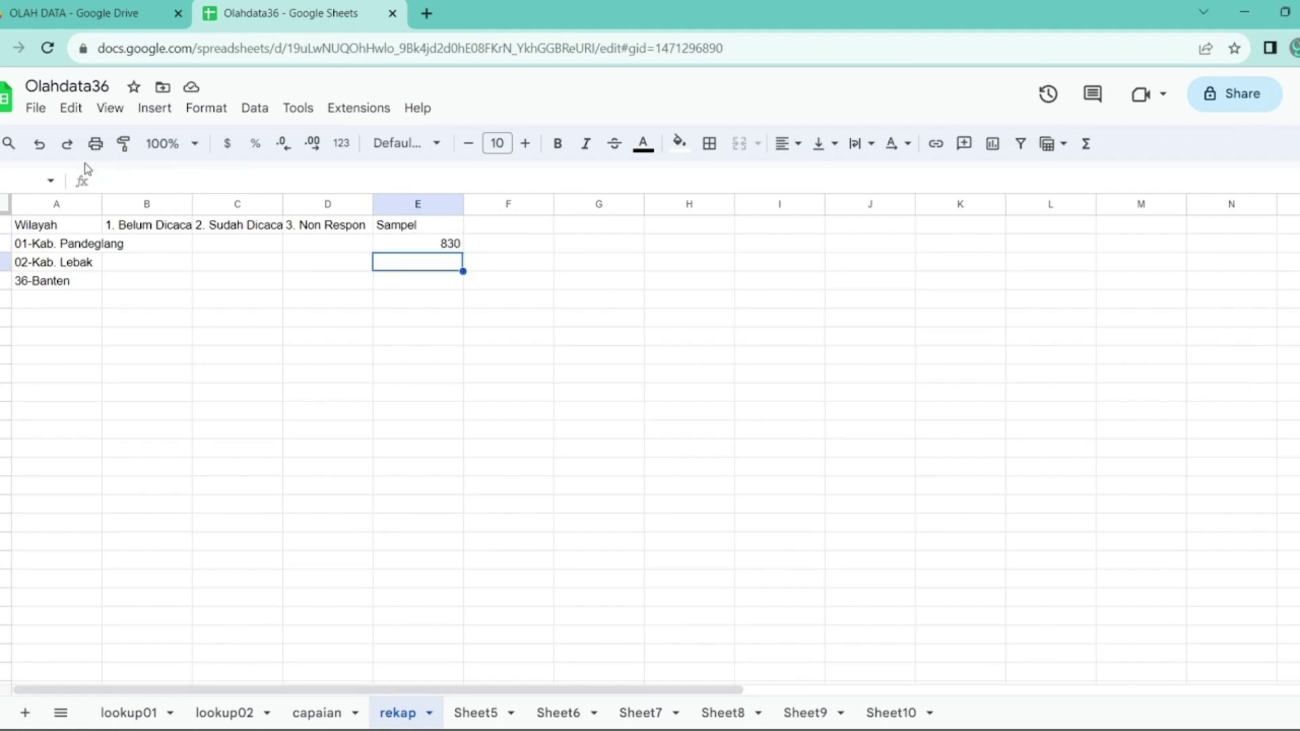
{"action": "key", "text": "Return"}
{"action": "type", "text": "=counta(lookup01!A:A)-1"}
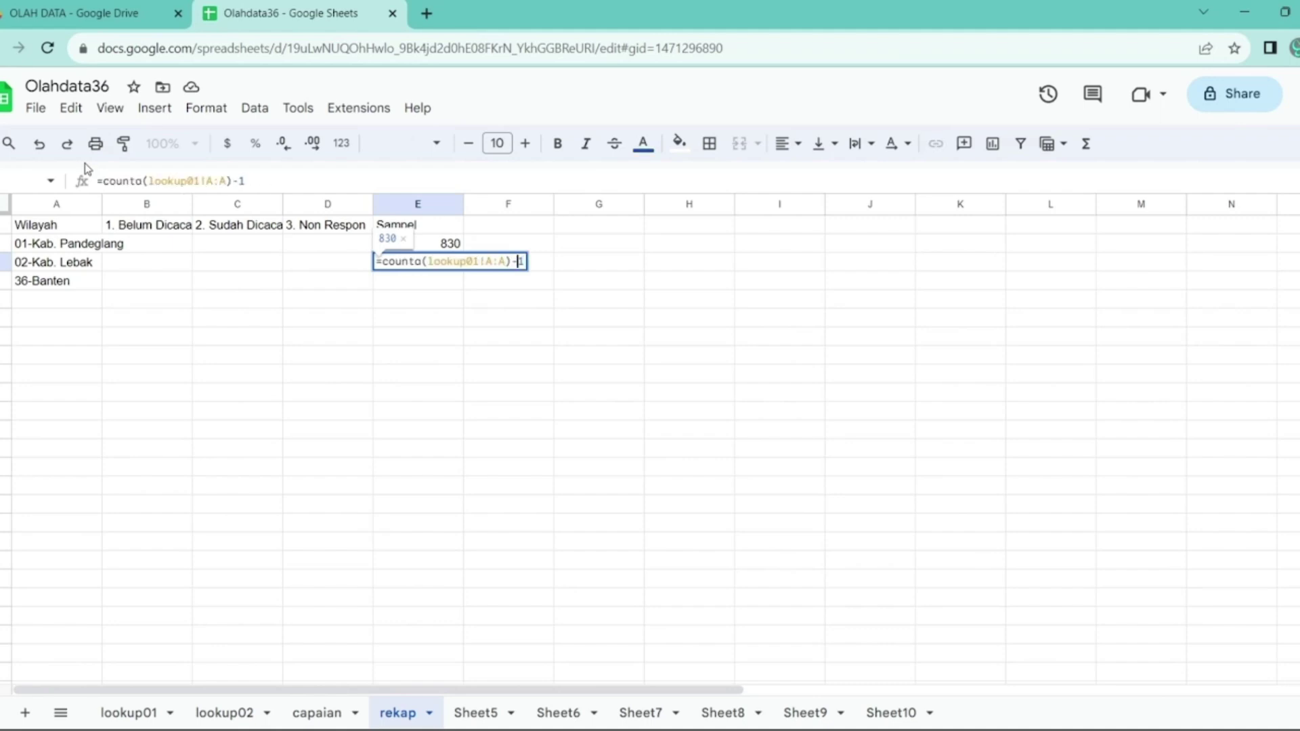
{"action": "key", "text": "Left"}
{"action": "key", "text": "Left"}
{"action": "key", "text": "Left"}
{"action": "key", "text": "Left"}
{"action": "key", "text": "Left"}
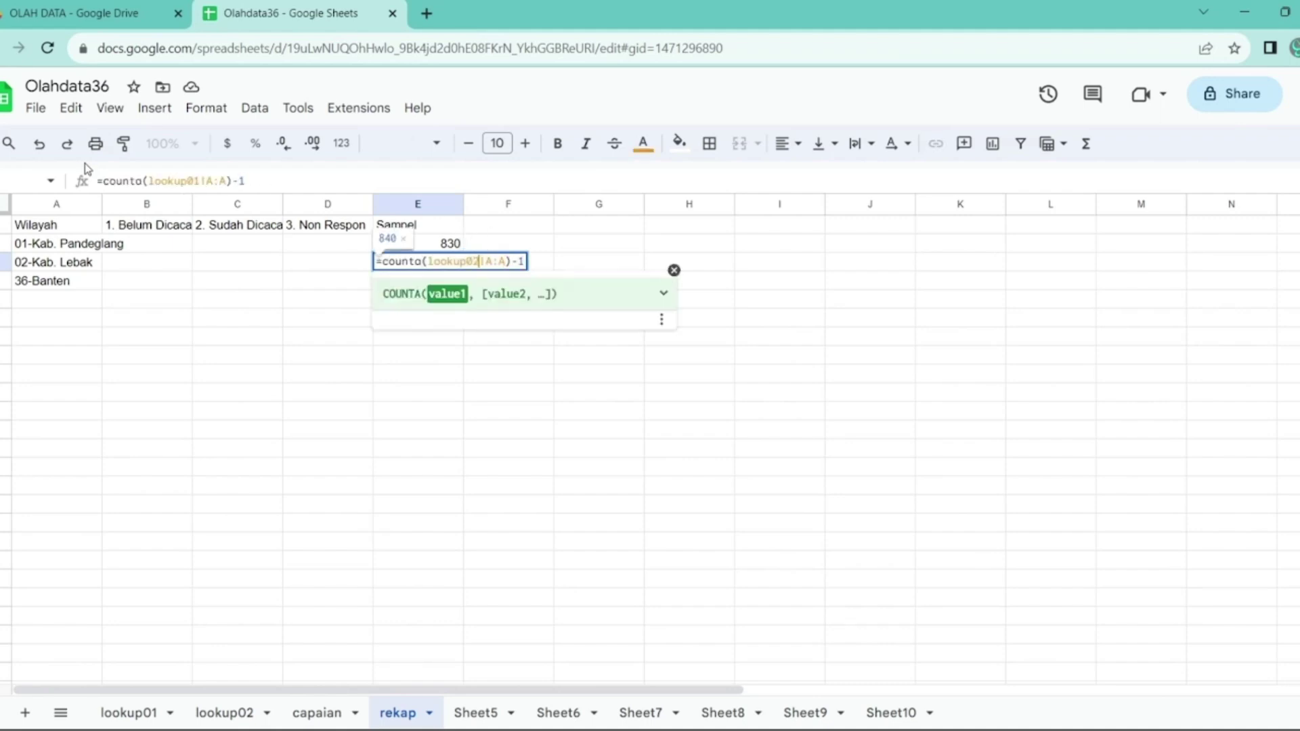
{"action": "key", "text": "Return"}
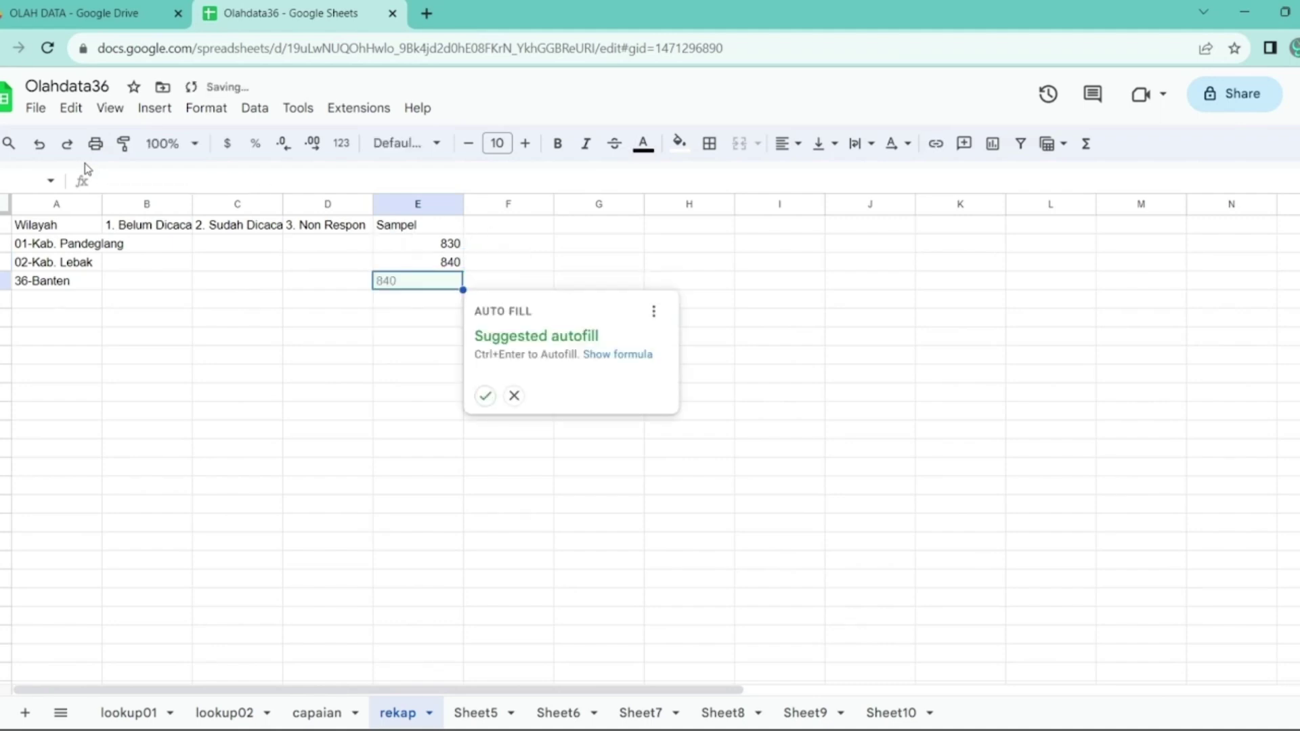
{"action": "left_click", "coordinate": [514, 396]}
- Sum the samples in E4 to 1670 and copy that total across B4:D4
{"action": "type", "text": "=su"}
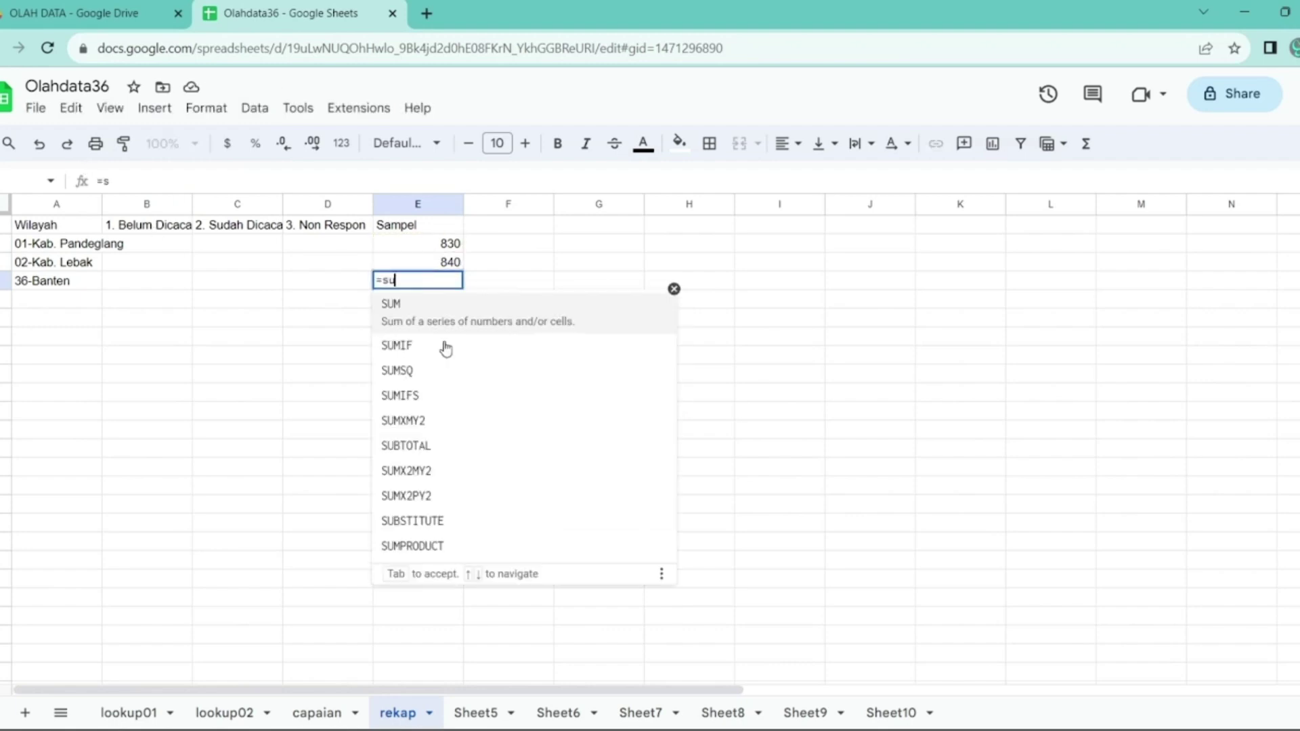
{"action": "type", "text": "m("}
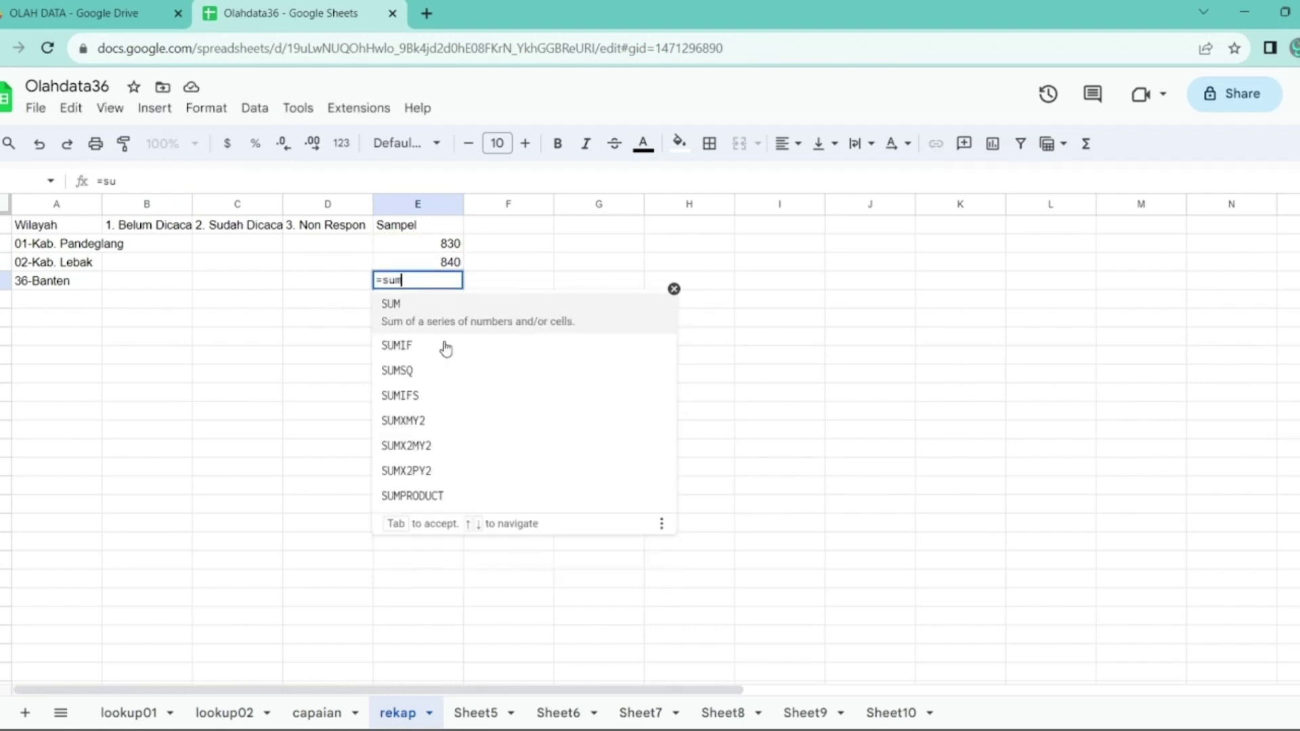
{"action": "key", "text": "Tab"}
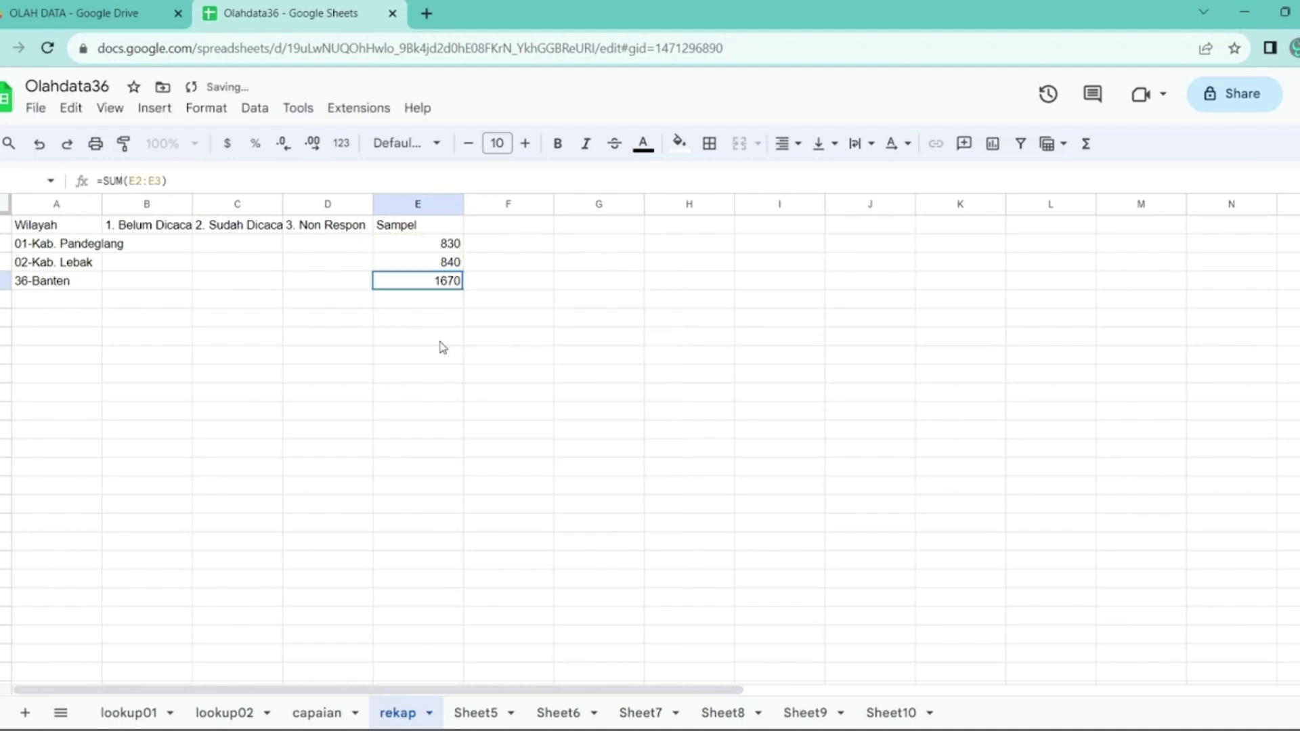
{"action": "key", "text": "ctrl+c"}
{"action": "key", "text": "Left"}
{"action": "key", "text": "shift+Left"}
{"action": "key", "text": "shift+Left"}
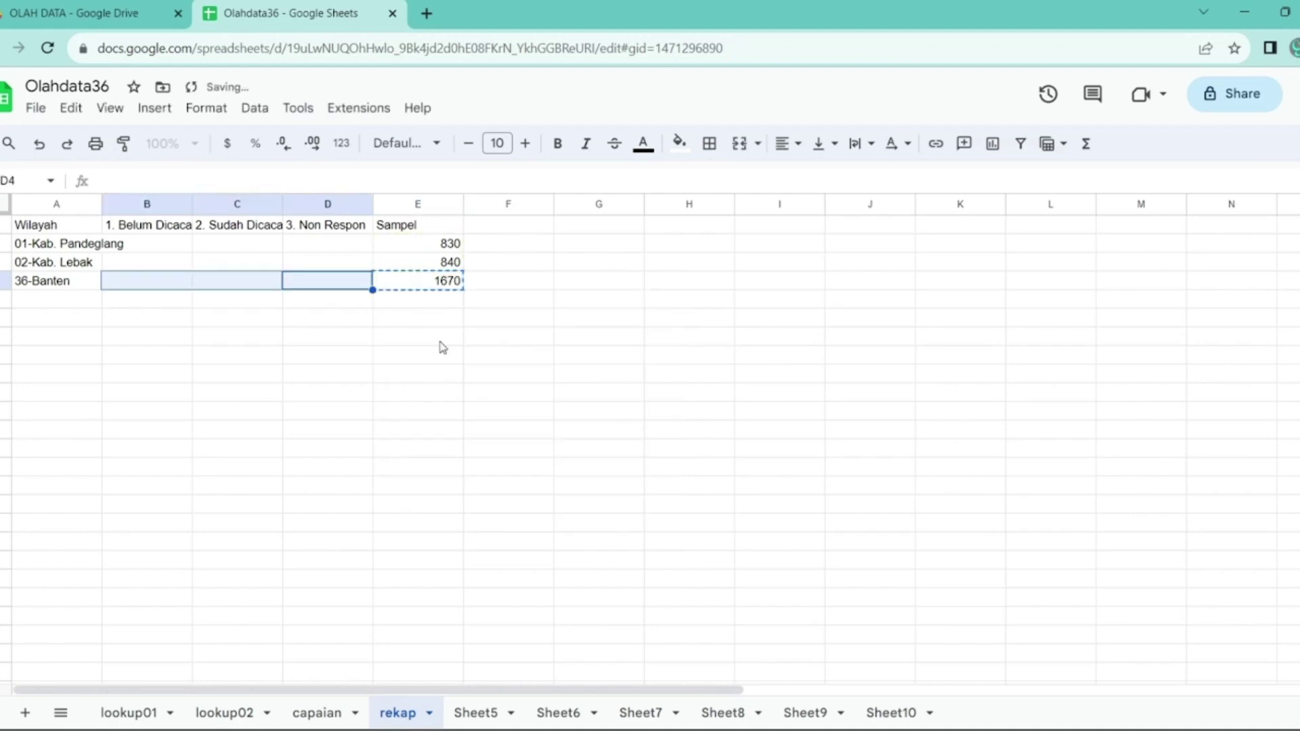
{"action": "key", "text": "ctrl+v"}
- In C2, COUNTIF lookup01 column F against the C1 heading, giving 3 for Pandeglang
{"action": "key", "text": "Up"}
{"action": "key", "text": "Up"}
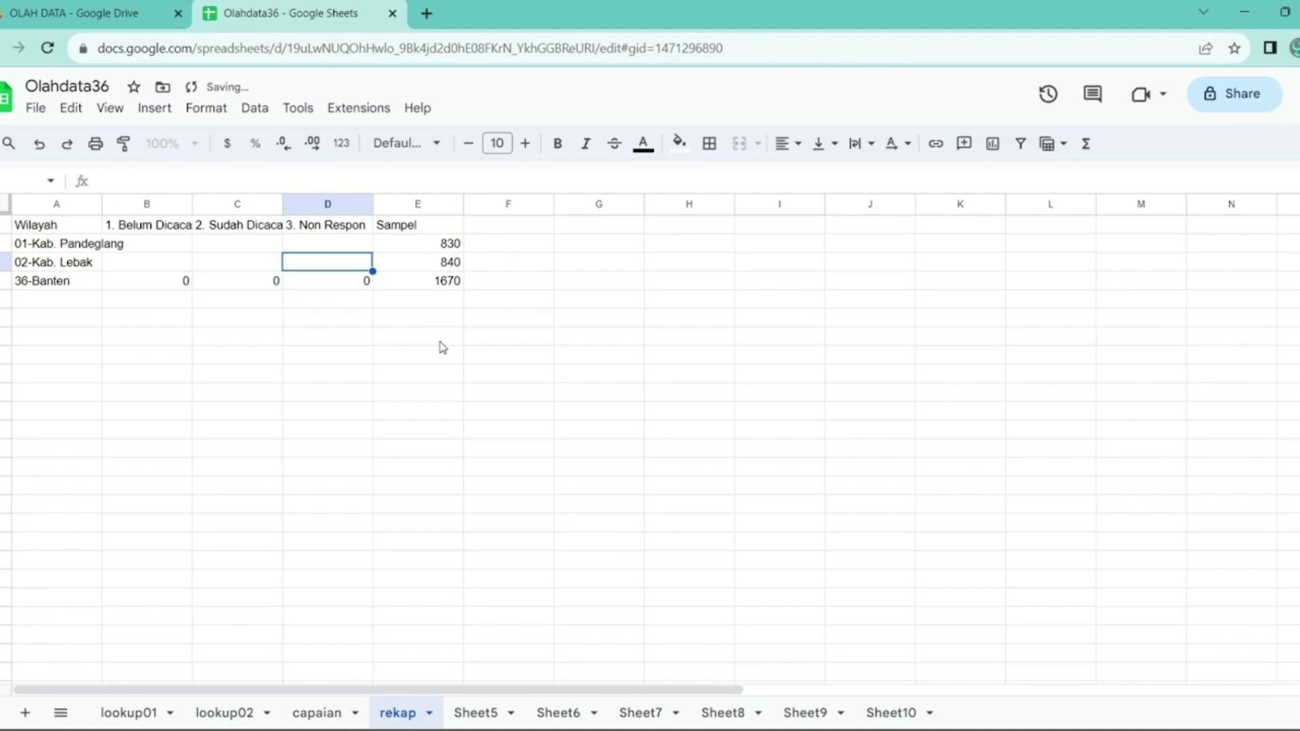
{"action": "key", "text": "Left"}
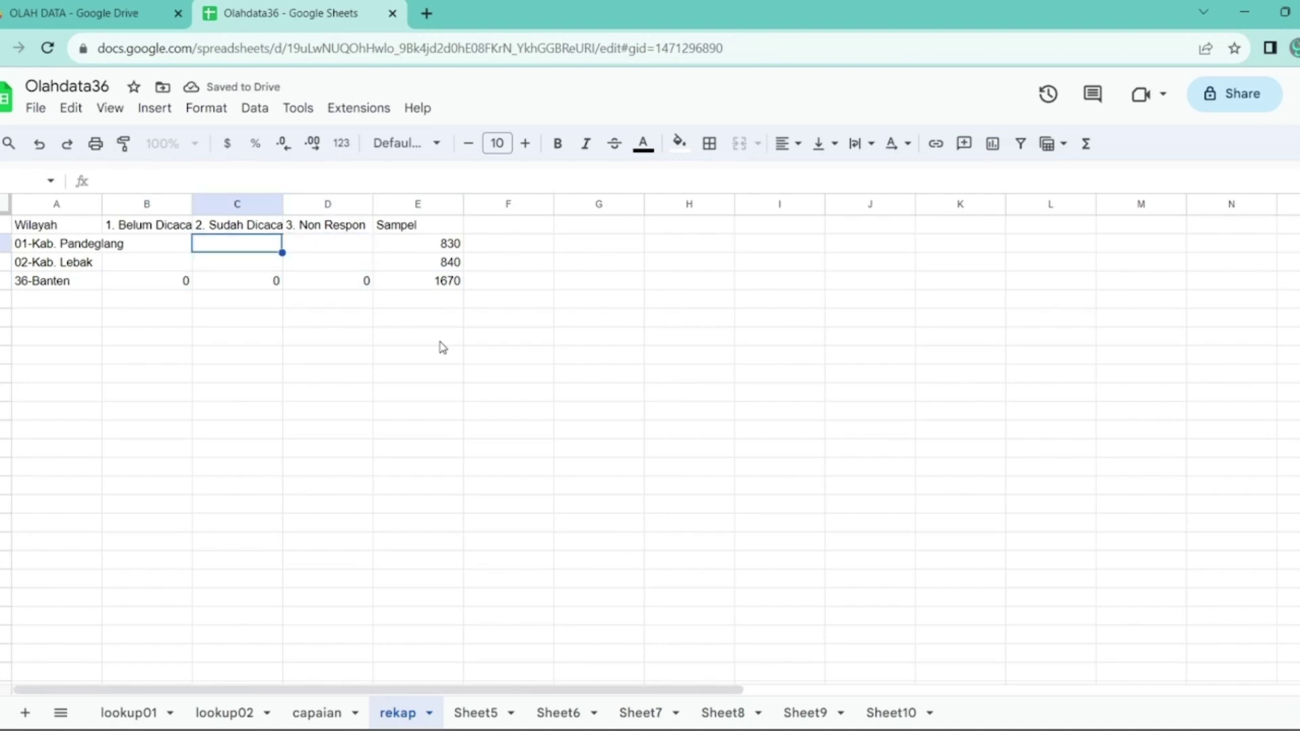
{"action": "type", "text": "="}
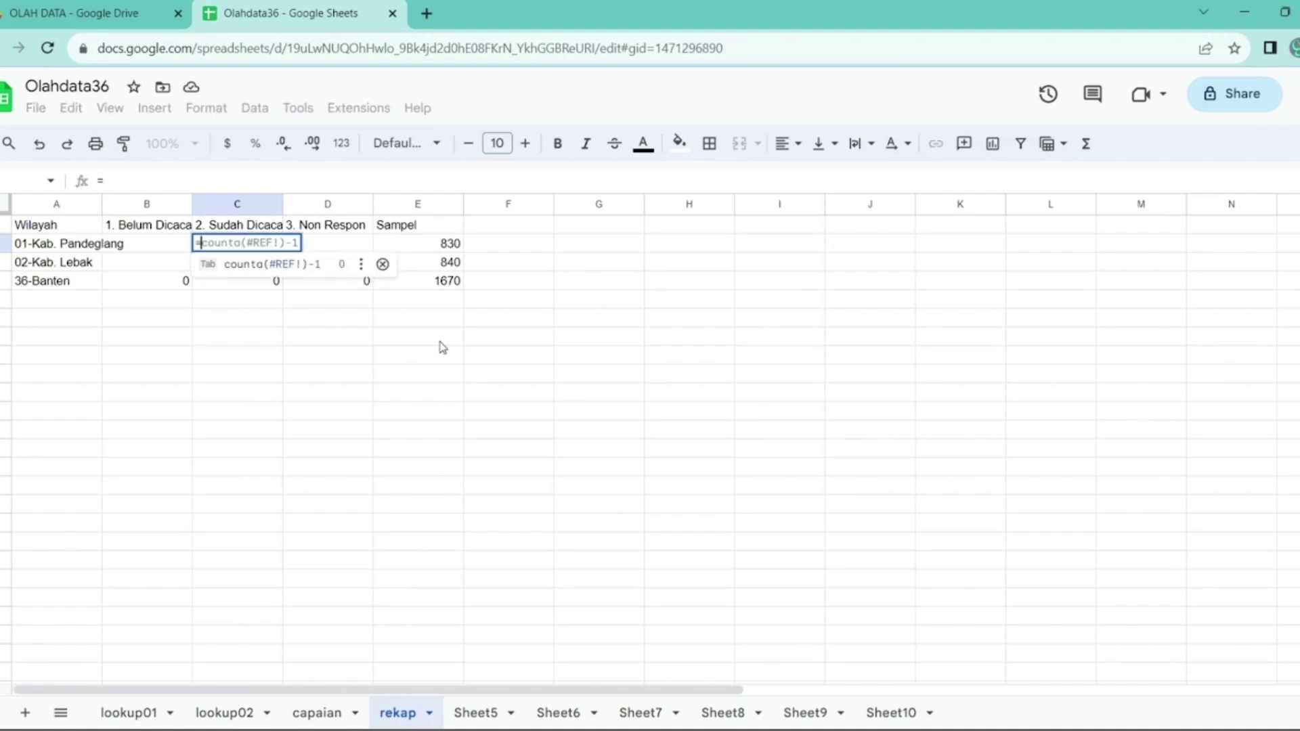
{"action": "type", "text": "cou"}
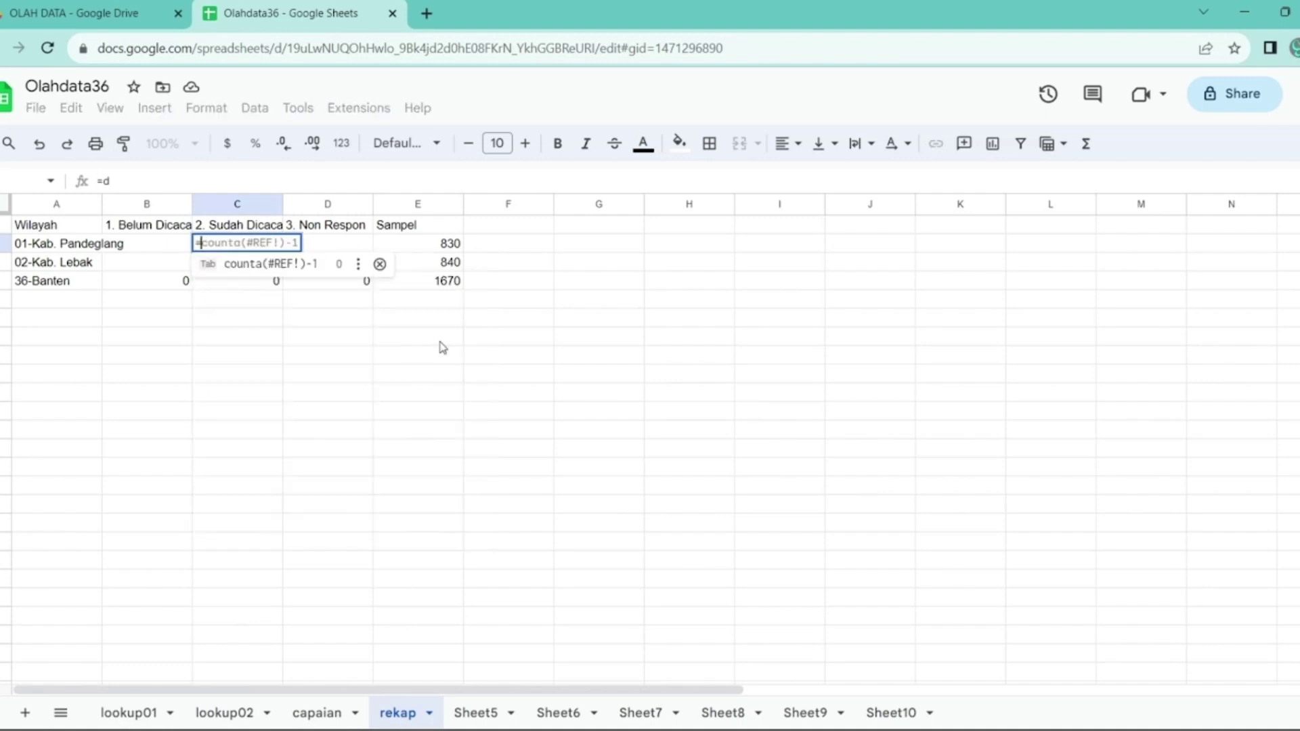
{"action": "type", "text": "nti"}
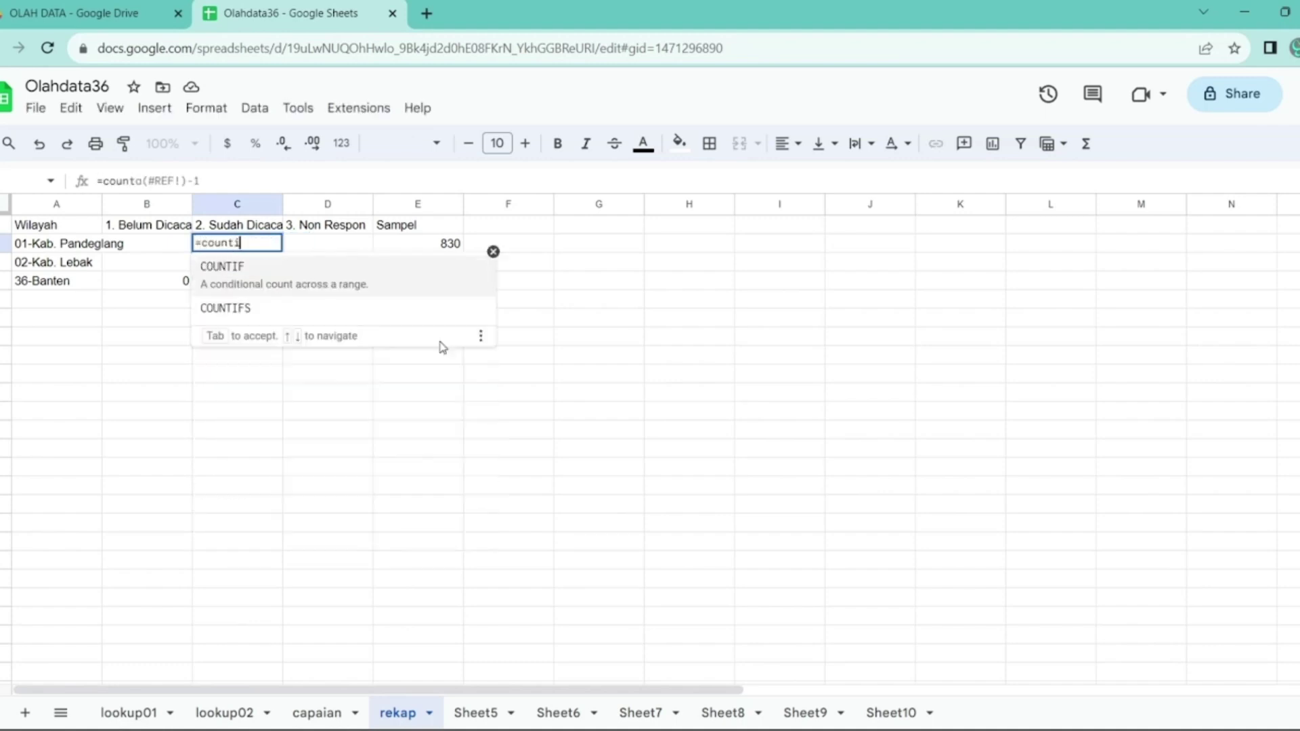
{"action": "type", "text": "f("}
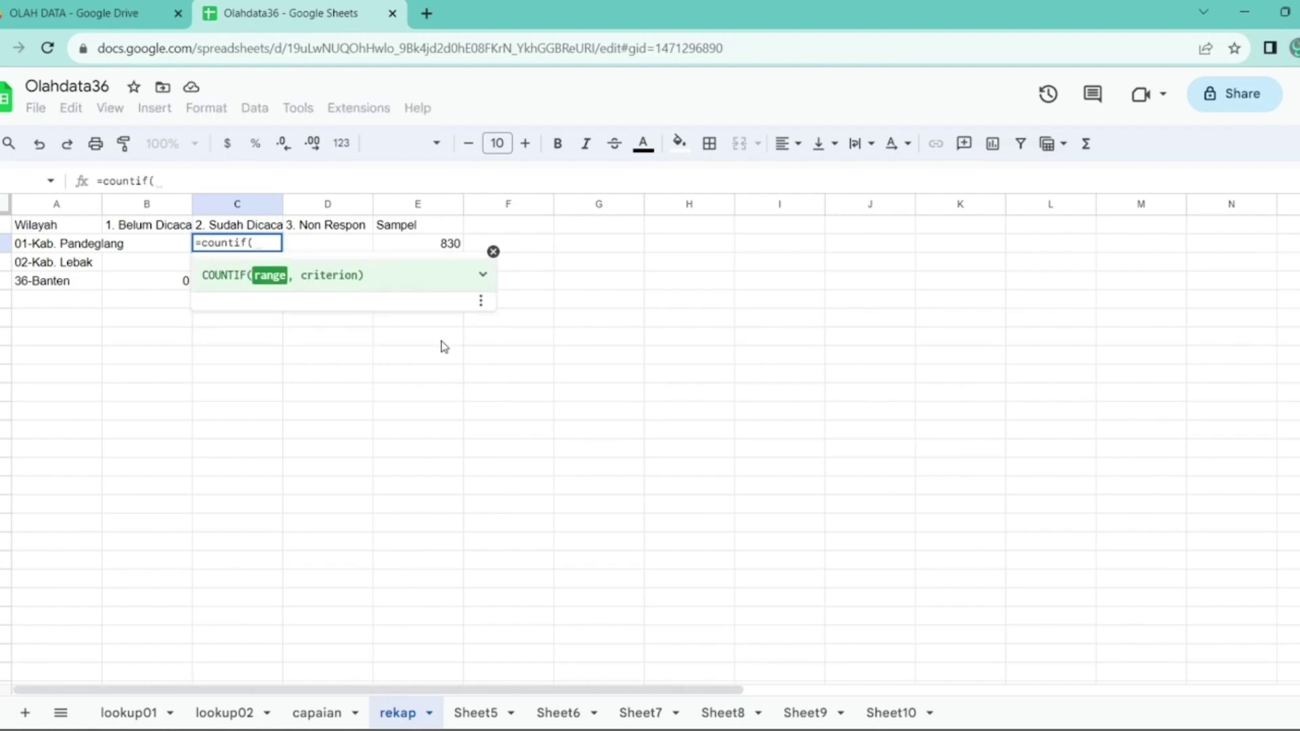
{"action": "left_click", "coordinate": [142, 717]}
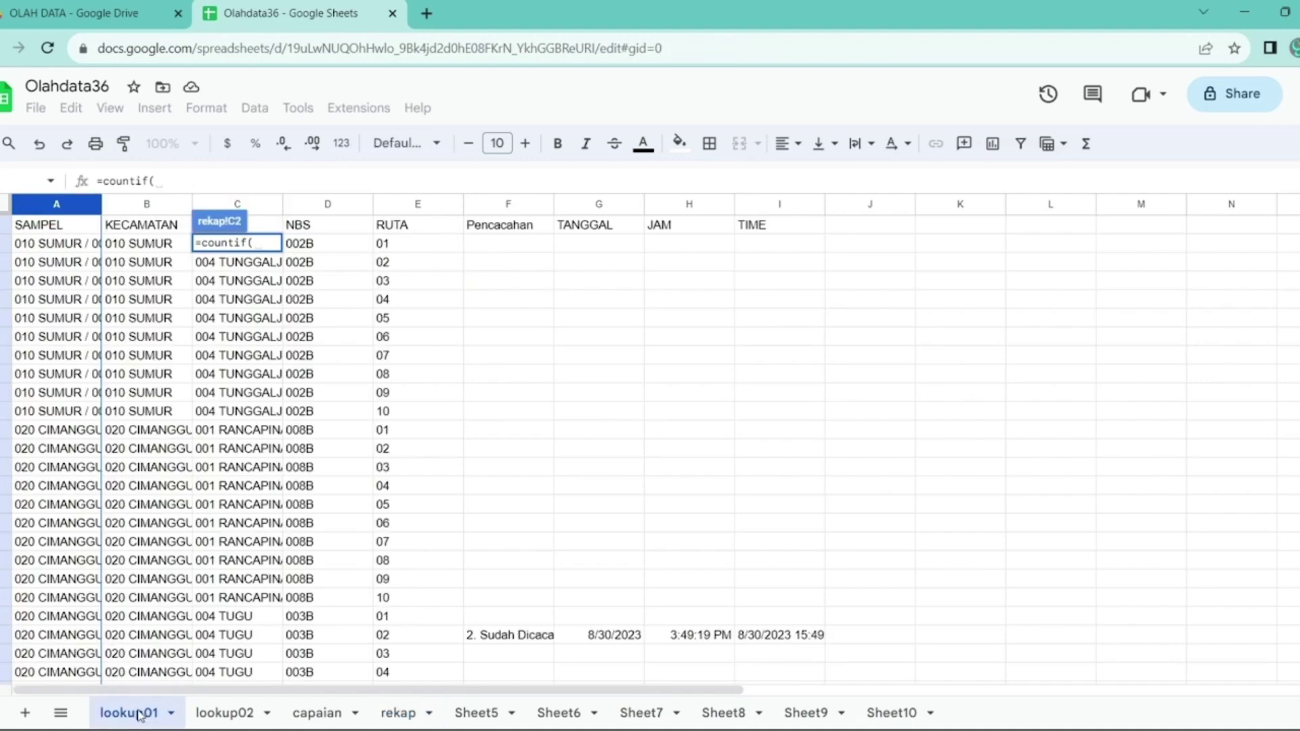
{"action": "left_click", "coordinate": [506, 206]}
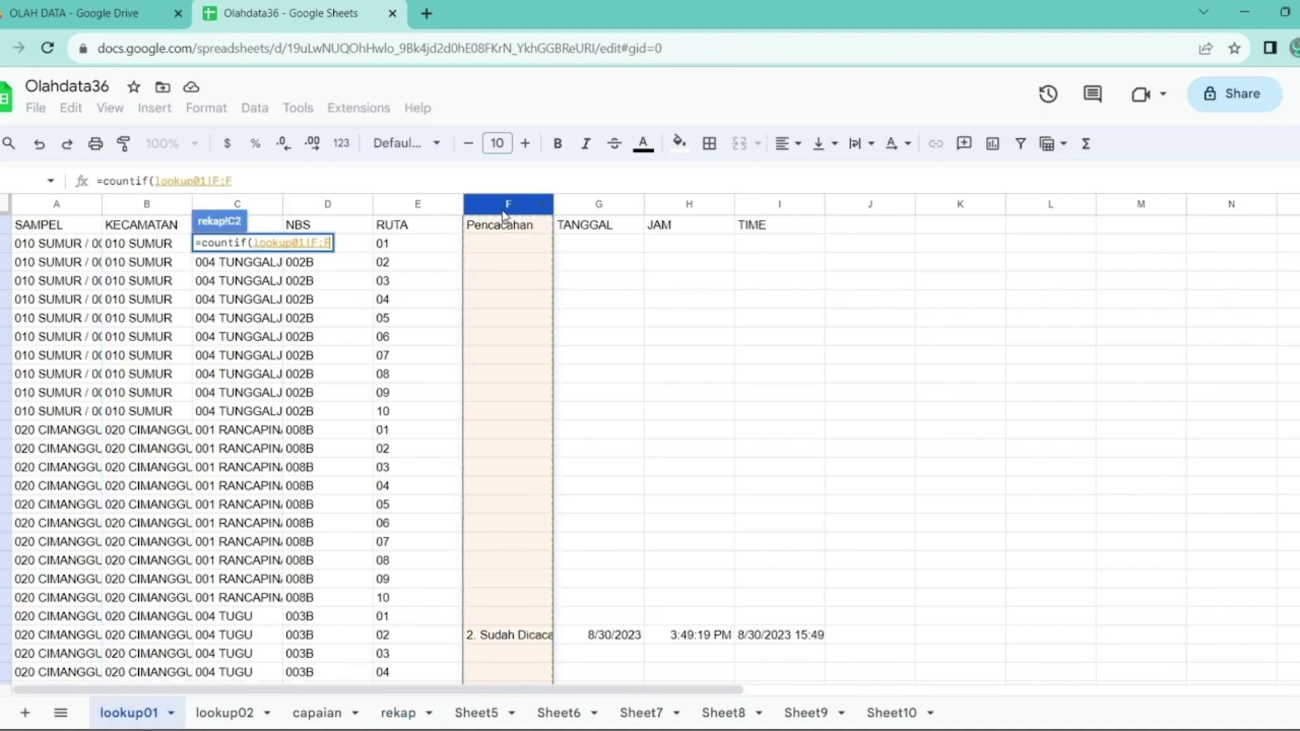
{"action": "type", "text": ","}
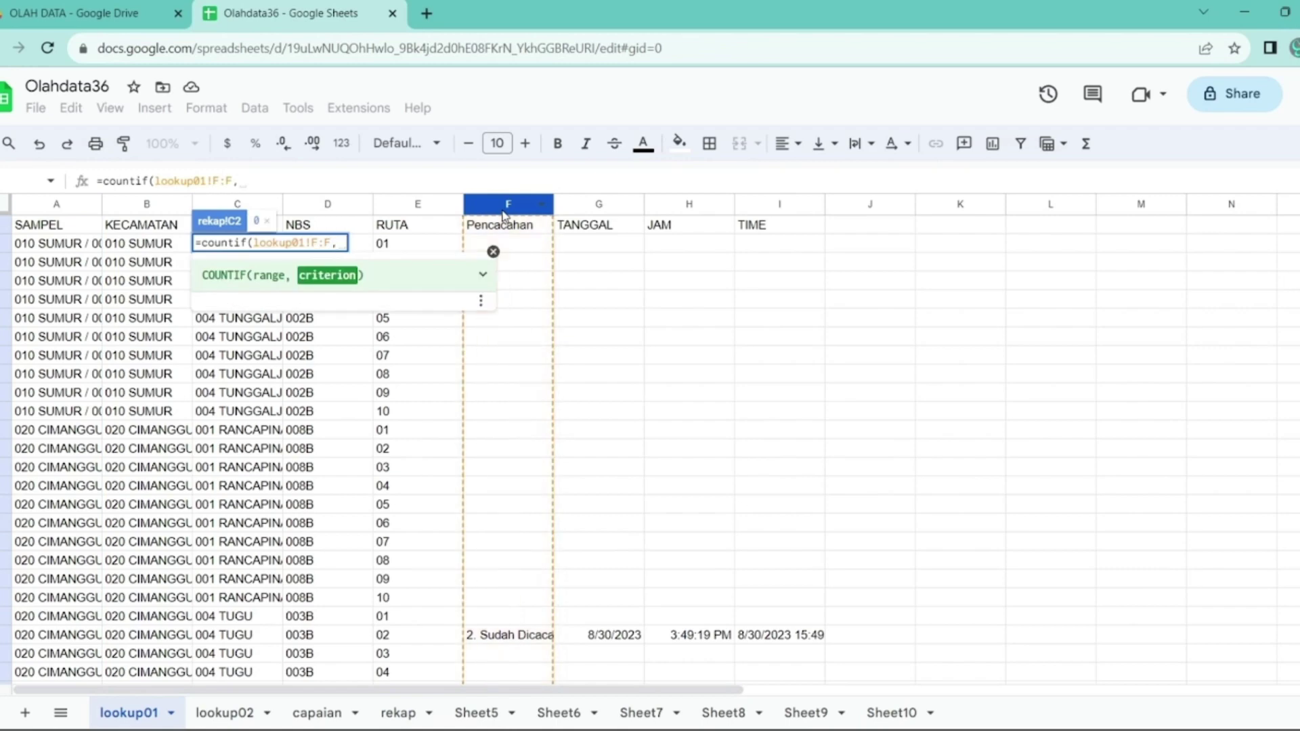
{"action": "left_click", "coordinate": [400, 713]}
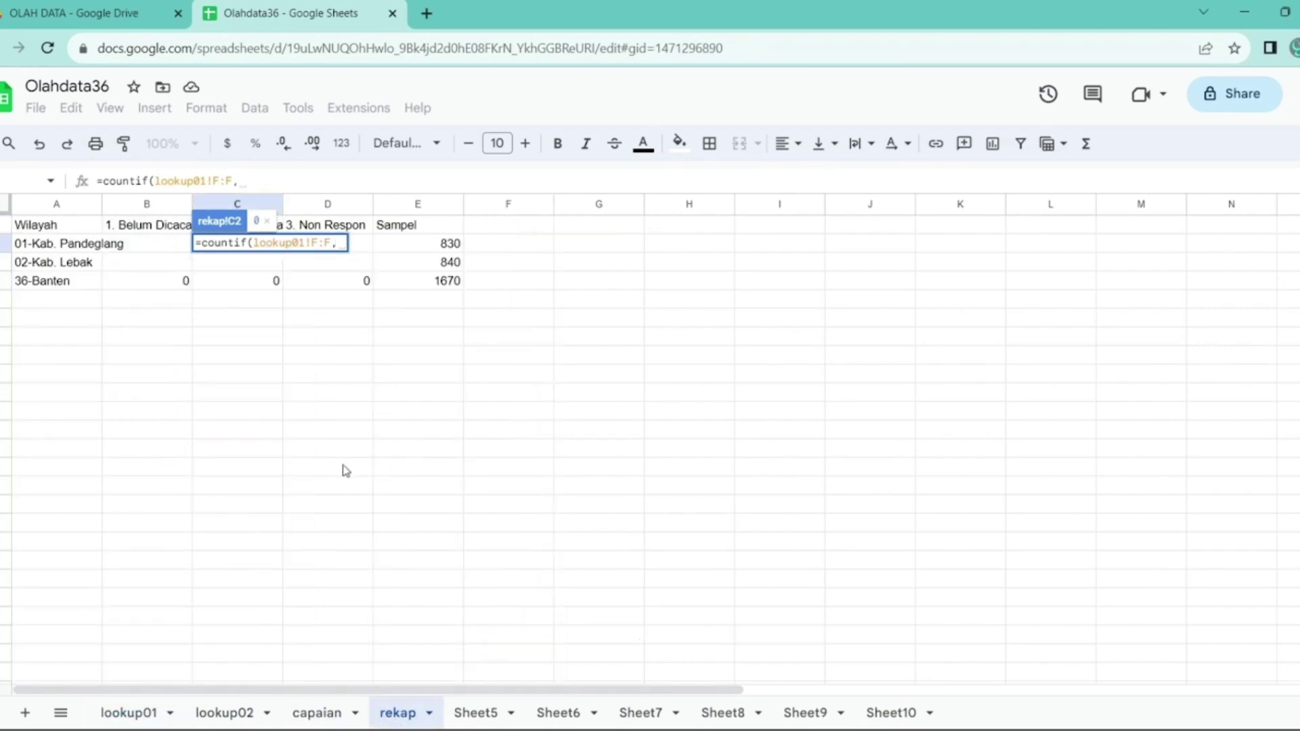
{"action": "left_click", "coordinate": [280, 228]}
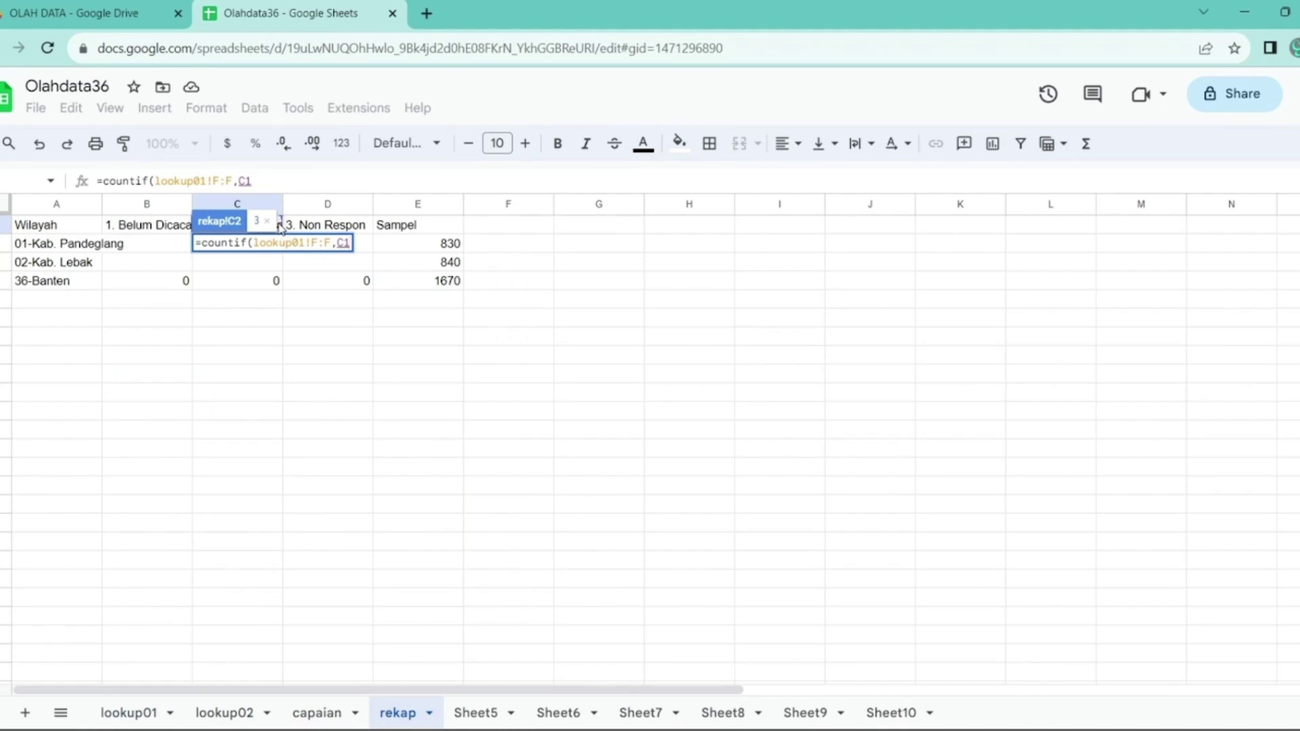
{"action": "key", "text": "Return"}
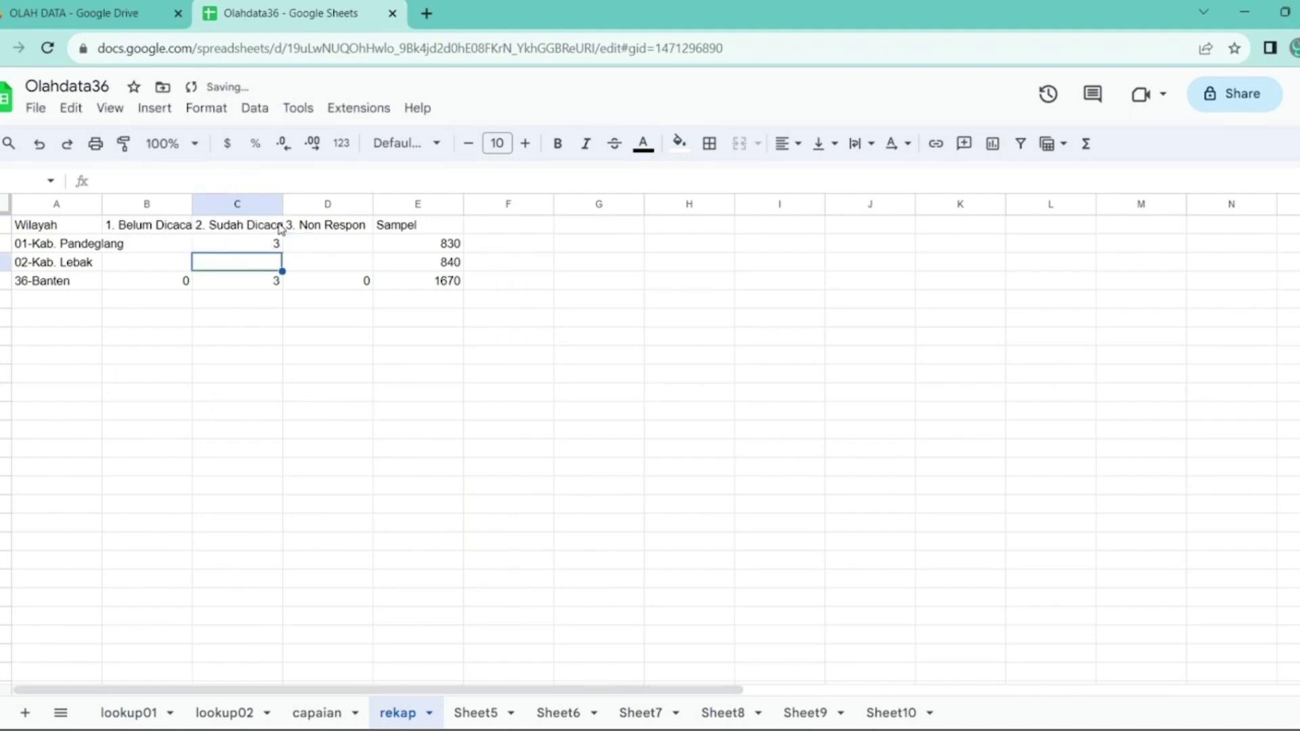
- Copy the C2 count formula for reuse in the next status column
{"action": "key", "text": "Up"}
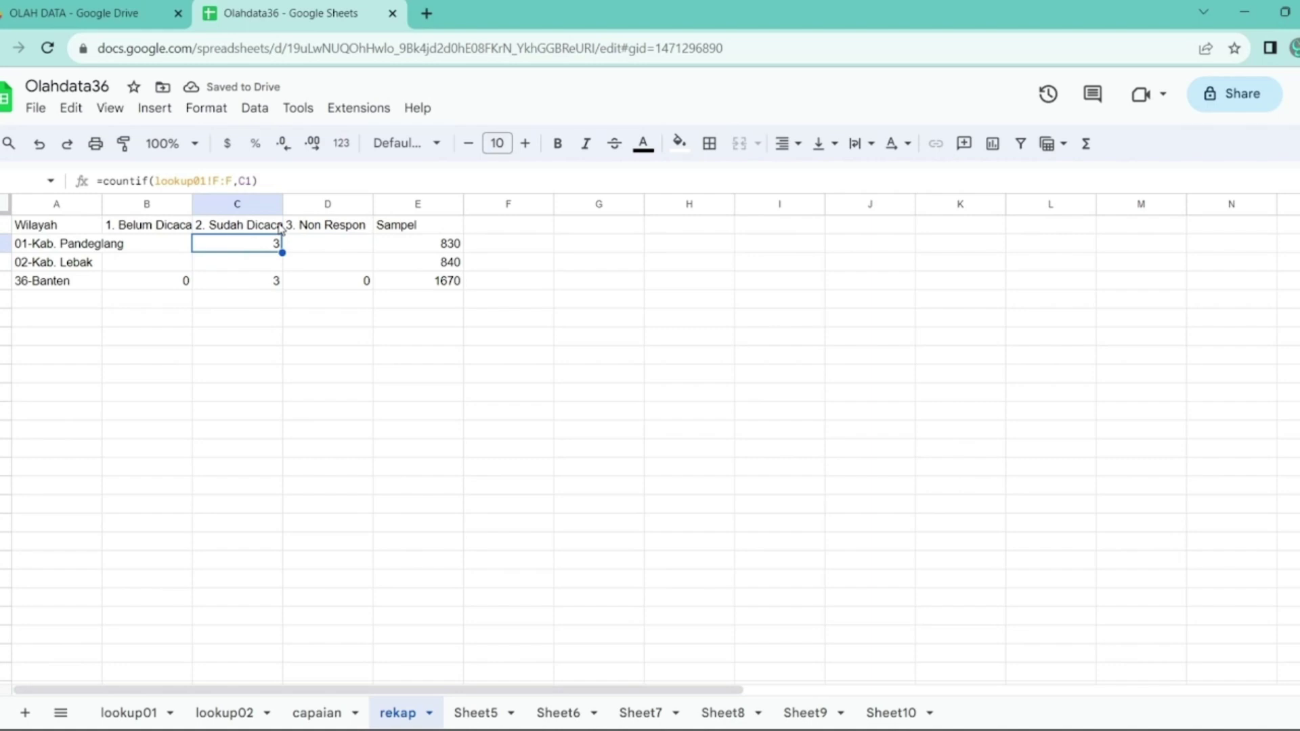
{"action": "left_click_drag", "start_coordinate": [257, 180], "coordinate": [98, 180]}
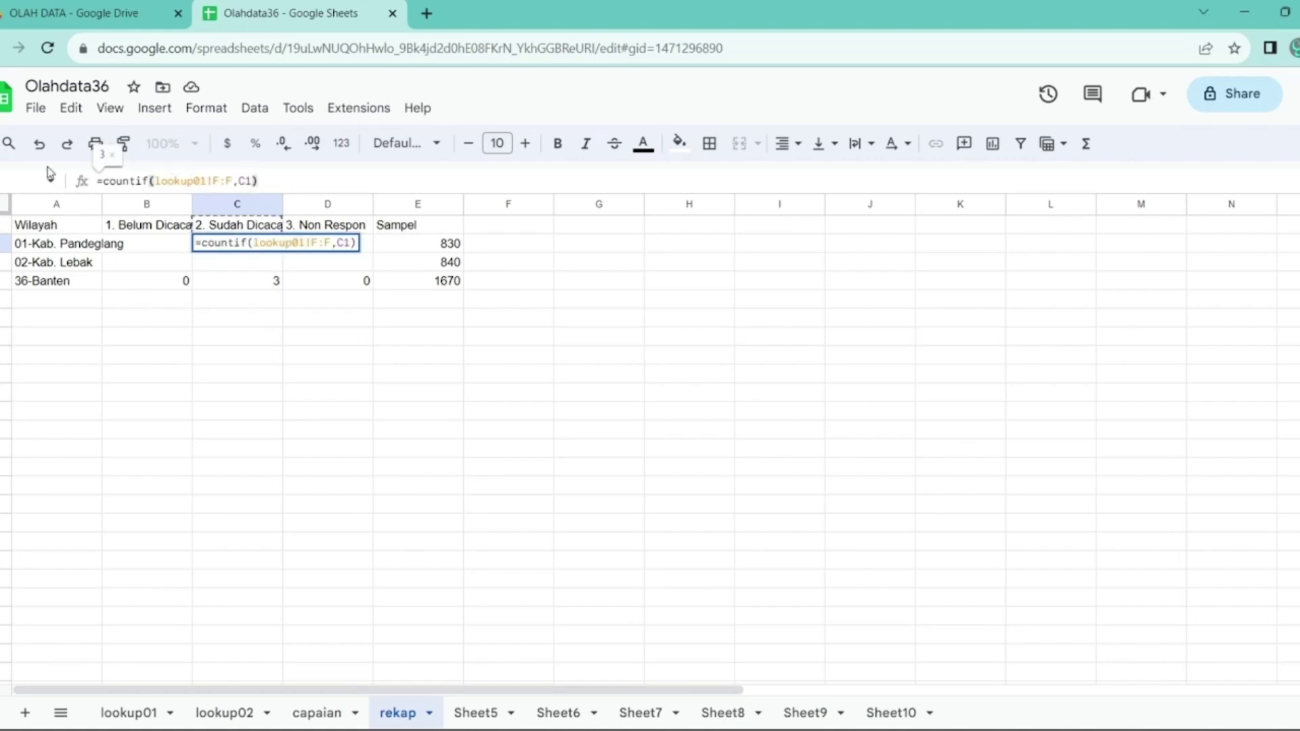
{"action": "key", "text": "Escape"}
{"action": "key", "text": "Right"}
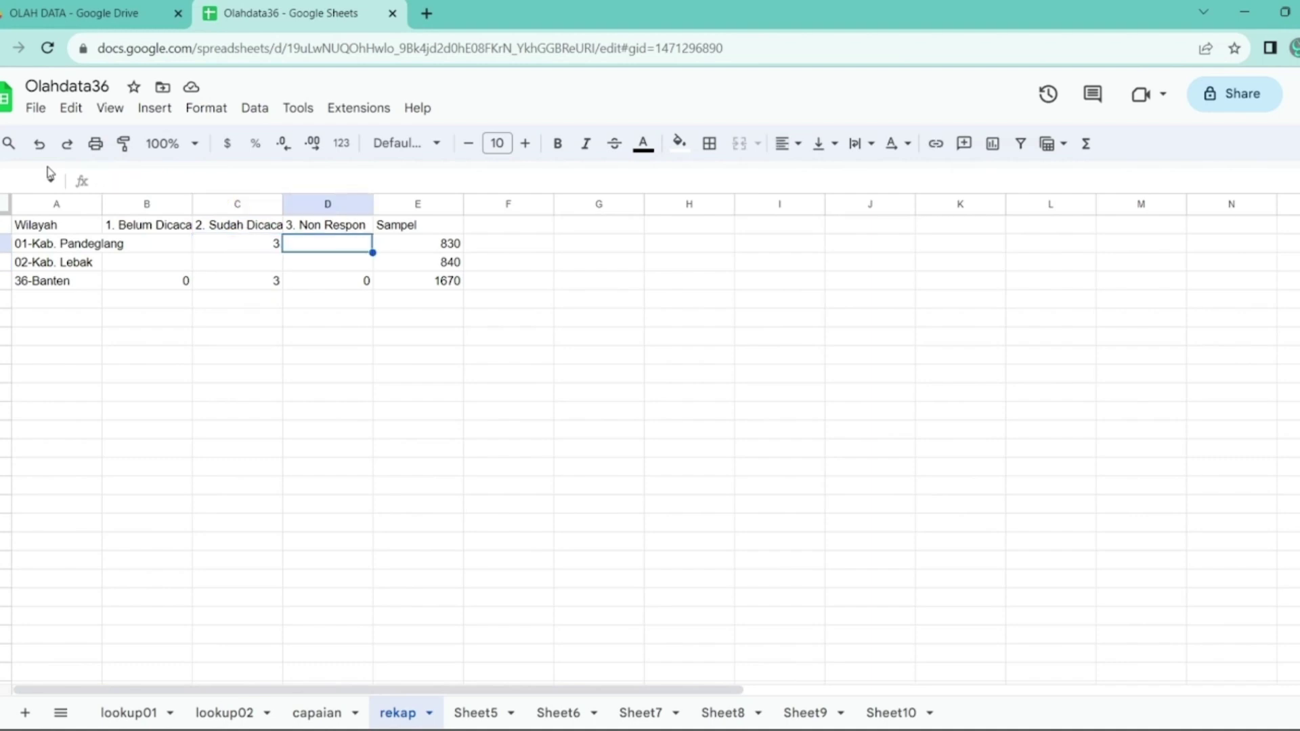
- Paste the COUNTIF into Pandeglang's Non Respon cell and Lebak's C3, giving 1 and 4
{"action": "key", "text": "ctrl+v"}
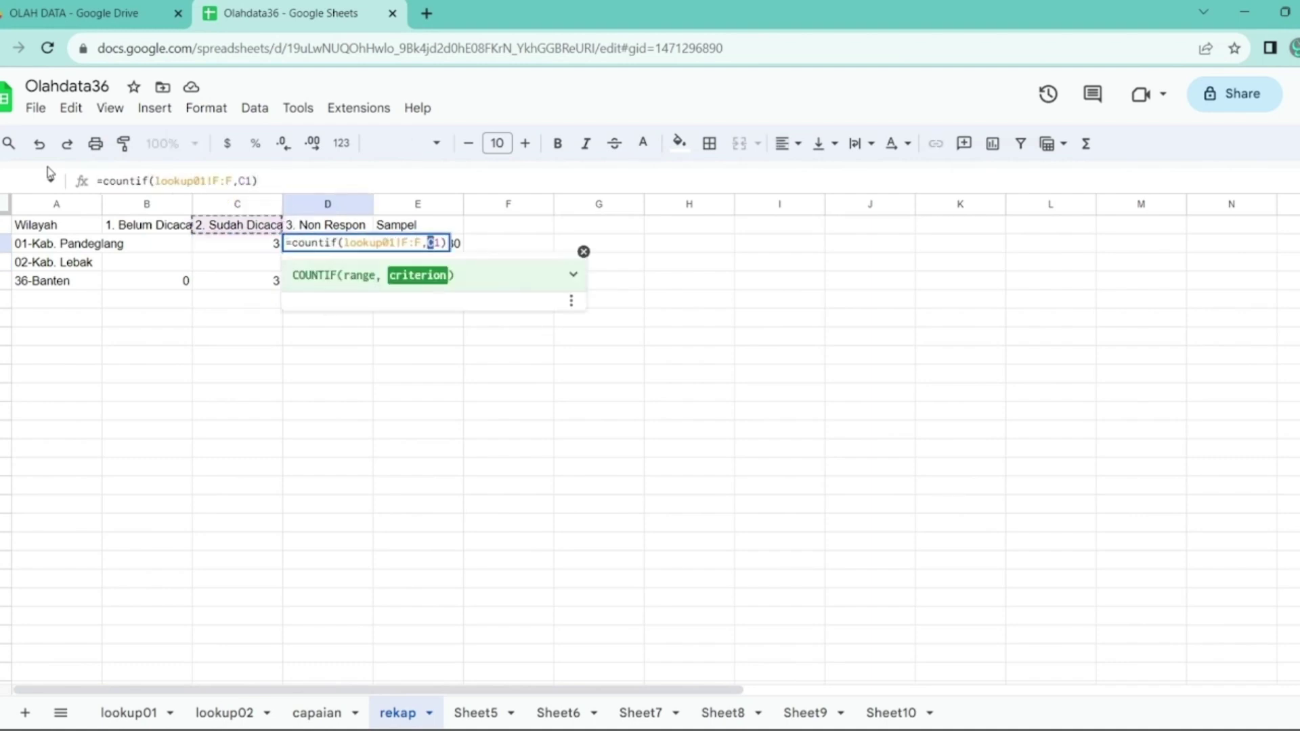
{"action": "key", "text": "Return"}
{"action": "key", "text": "Left"}
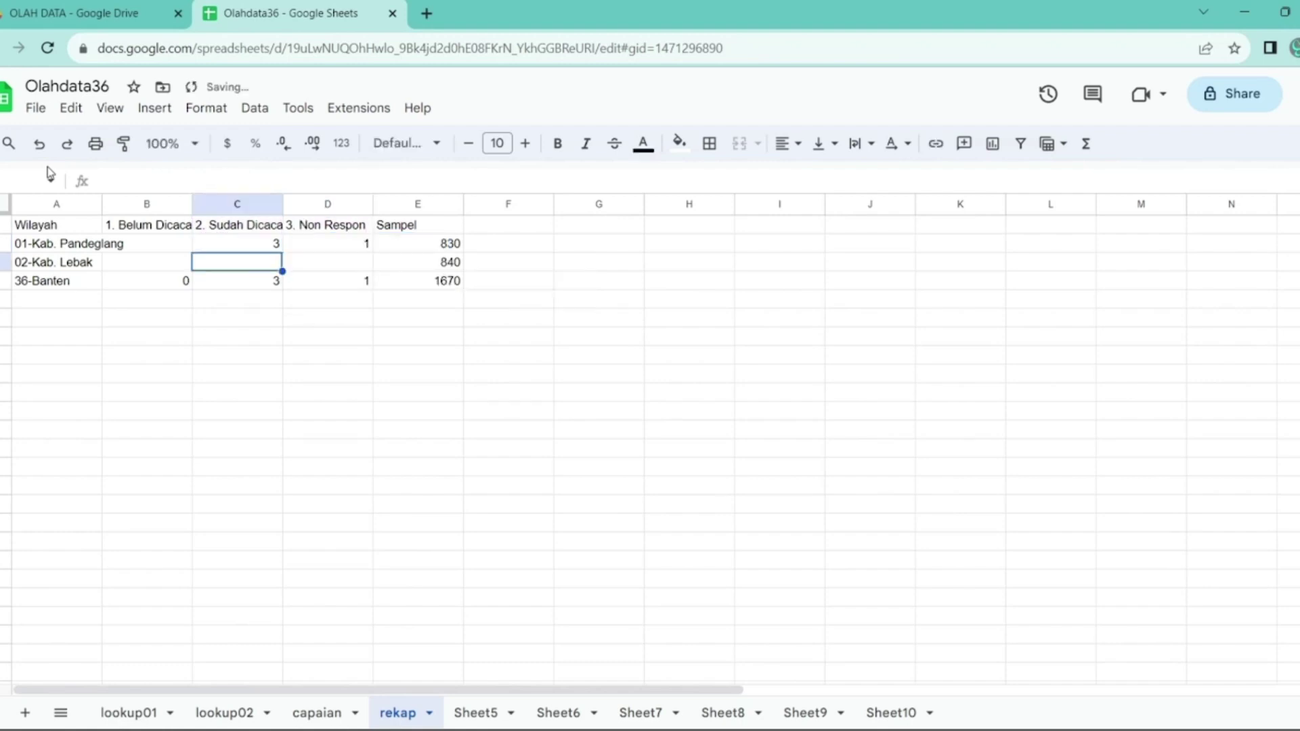
{"action": "key", "text": "ctrl+v"}
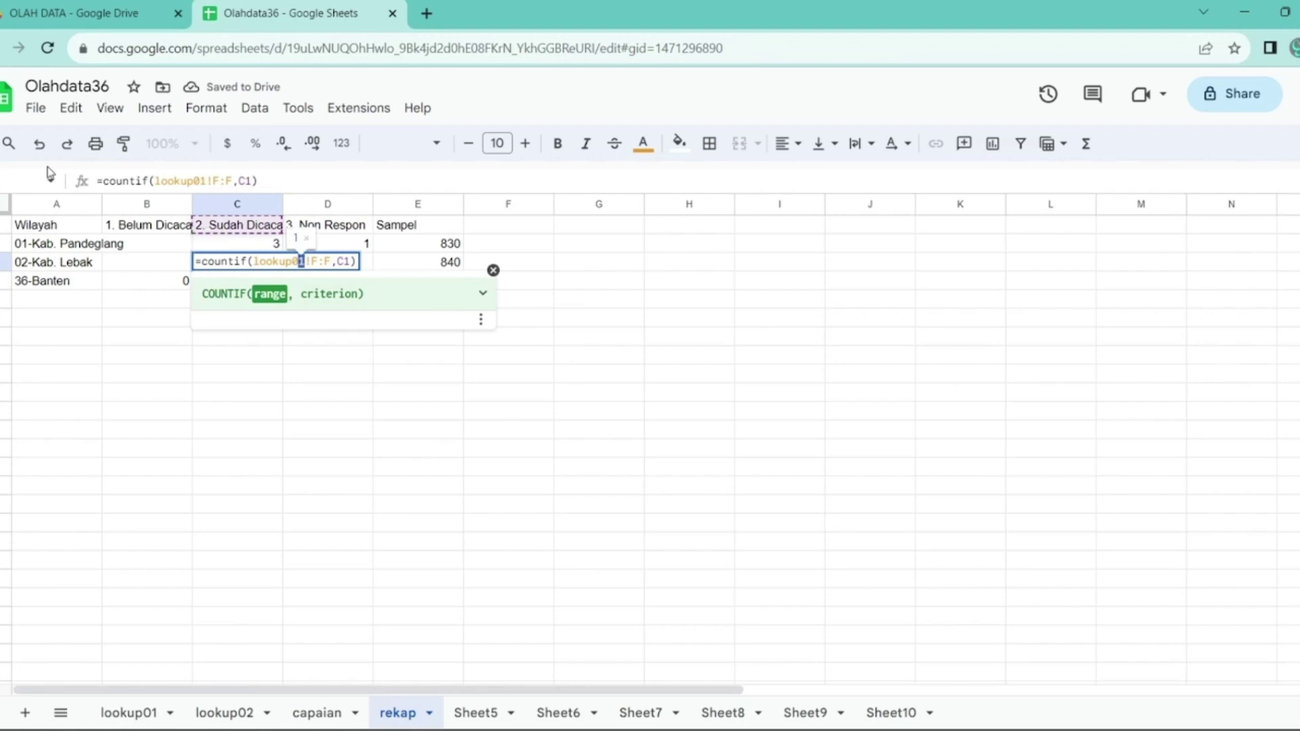
{"action": "key", "text": "Return"}
- Paste the count into D3 with its criterion changed to D1, giving Lebak 1 Non Respon
{"action": "key", "text": "Up"}
{"action": "key", "text": "Right"}
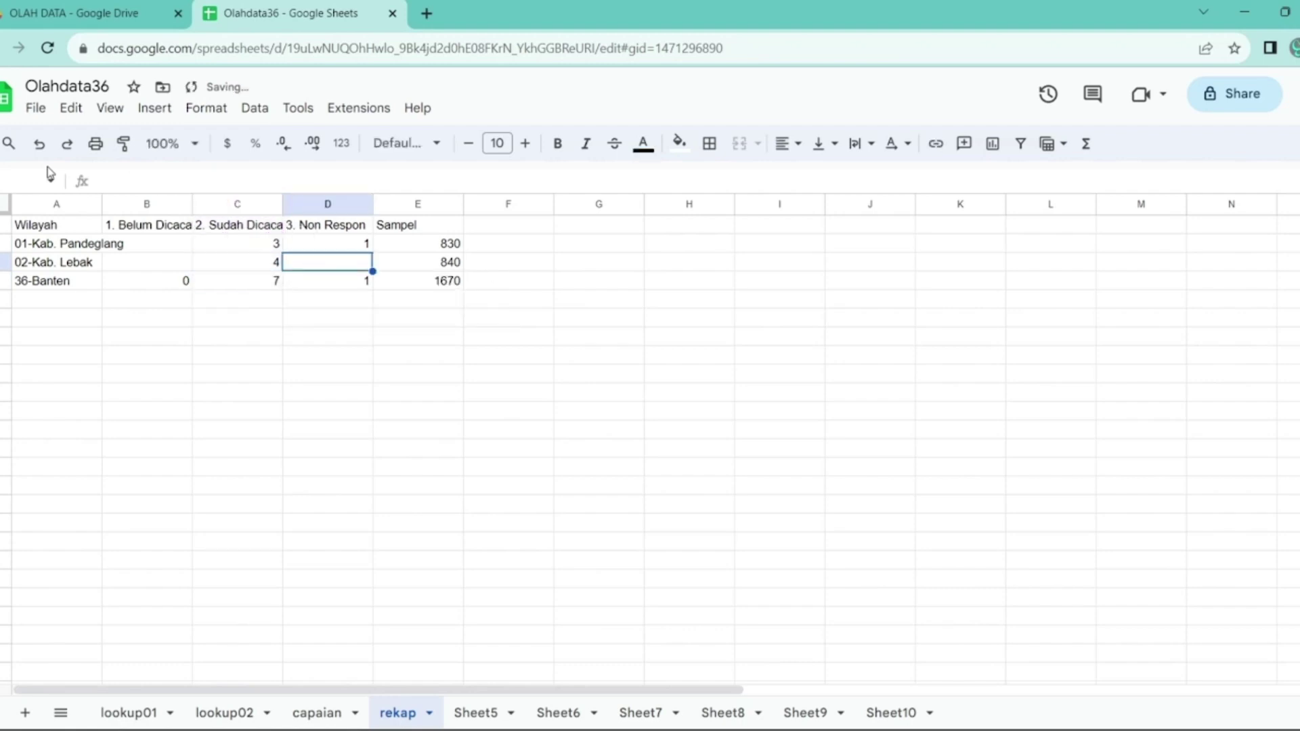
{"action": "key", "text": "ctrl+v"}
{"action": "key", "text": "Left"}
{"action": "key", "text": "Left"}
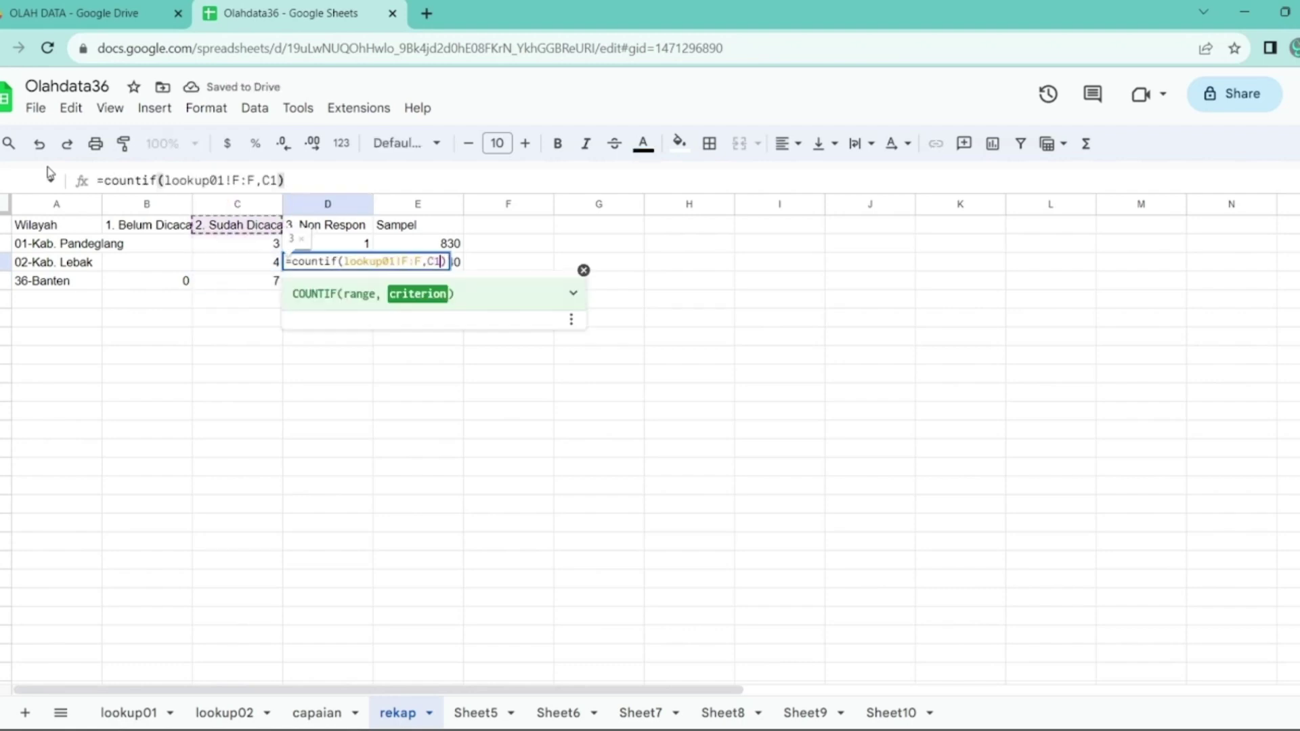
{"action": "key", "text": "BackSpace"}
{"action": "type", "text": "D"}
{"action": "key", "text": "Return"}
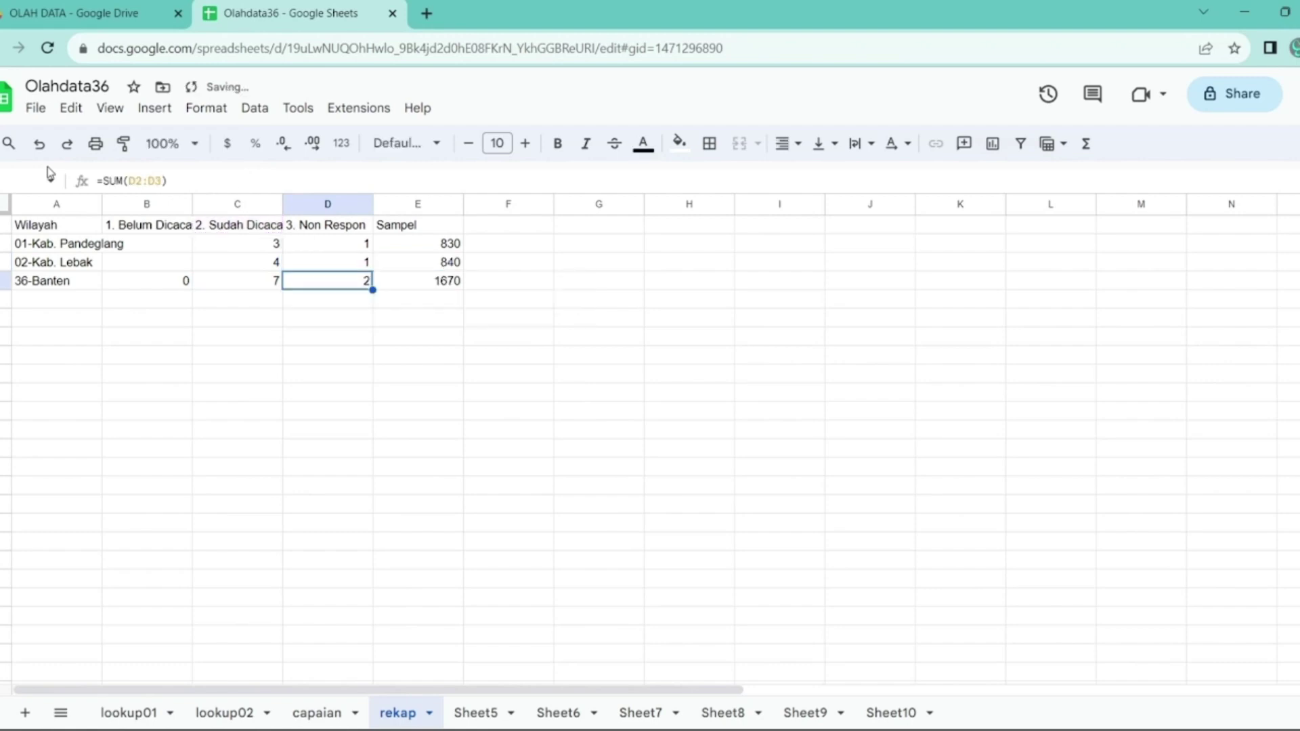
{"action": "key", "text": "Up"}
{"action": "key", "text": "Up"}
{"action": "key", "text": "Left"}
{"action": "key", "text": "Left"}
- Enter =E2-C2-D2 in B2, giving Pandeglang 826 still to be enumerated
{"action": "type", "text": "="}
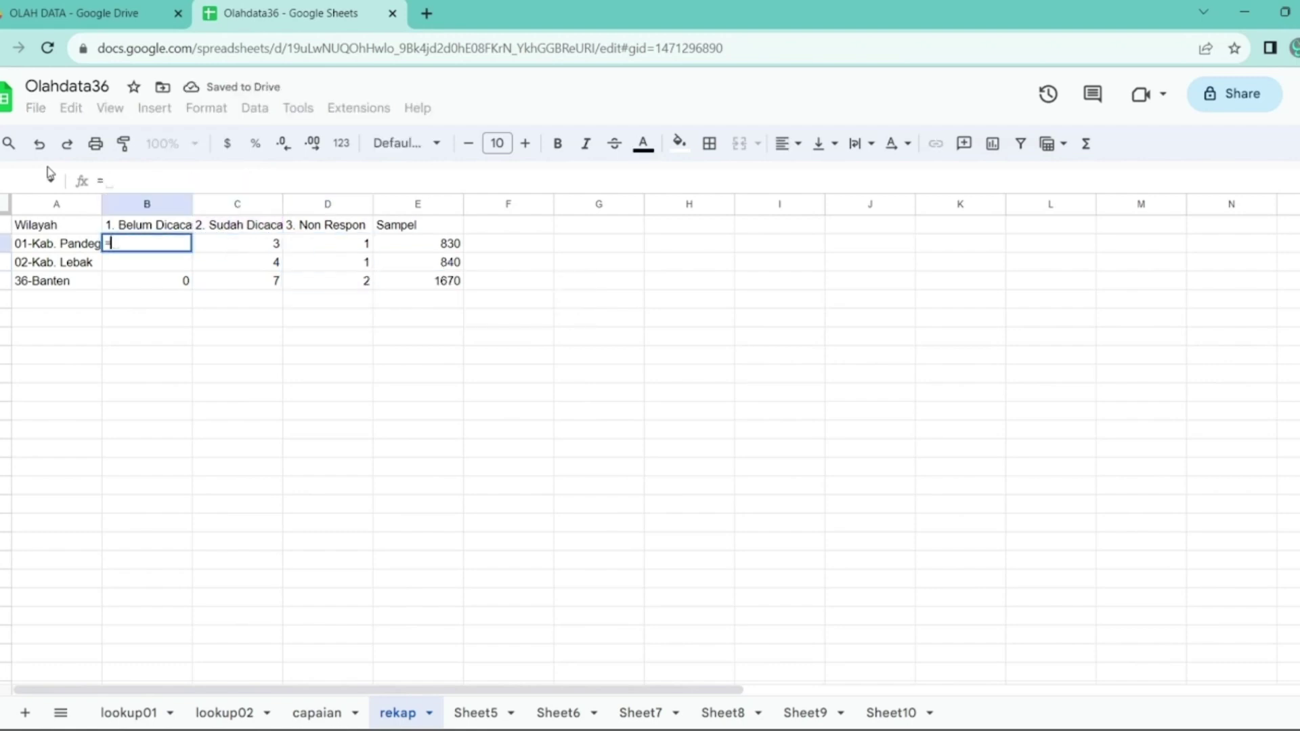
{"action": "key", "text": "Right"}
{"action": "key", "text": "Right"}
{"action": "key", "text": "Right"}
{"action": "type", "text": "-"}
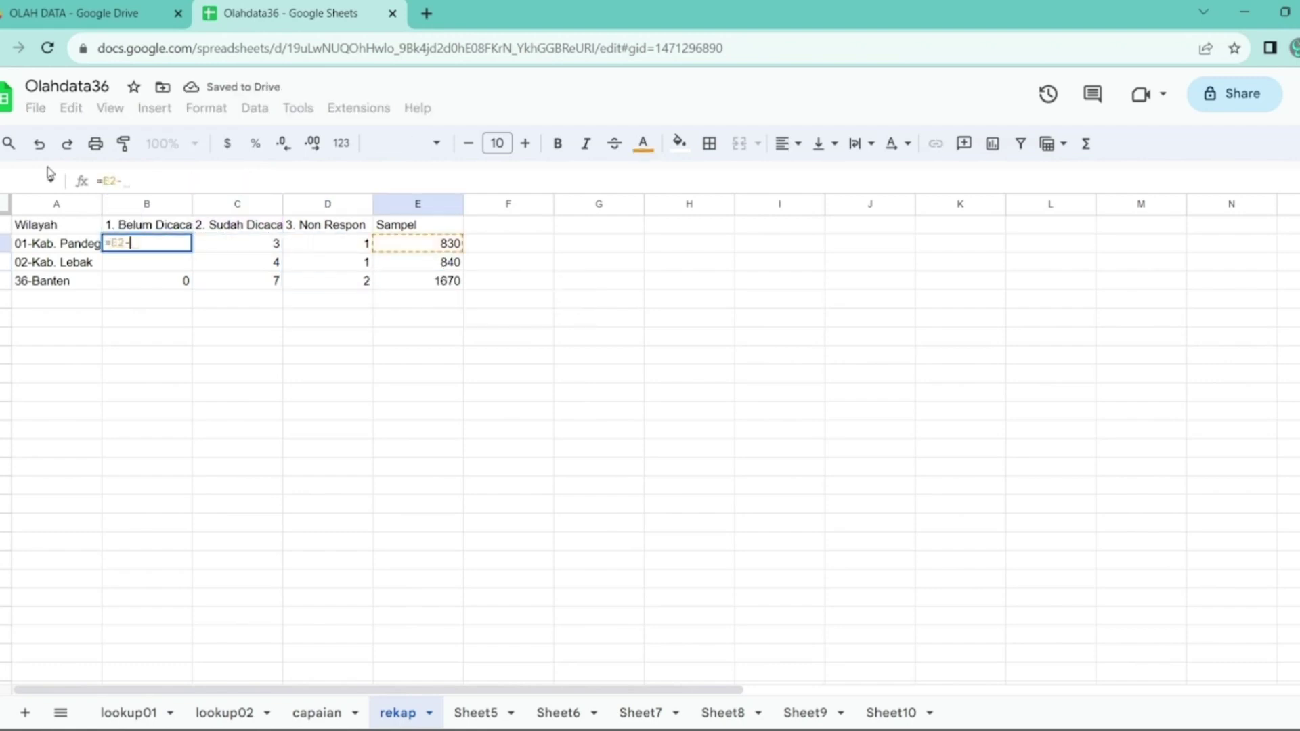
{"action": "key", "text": "Left"}
{"action": "key", "text": "Right"}
{"action": "key", "text": "Right"}
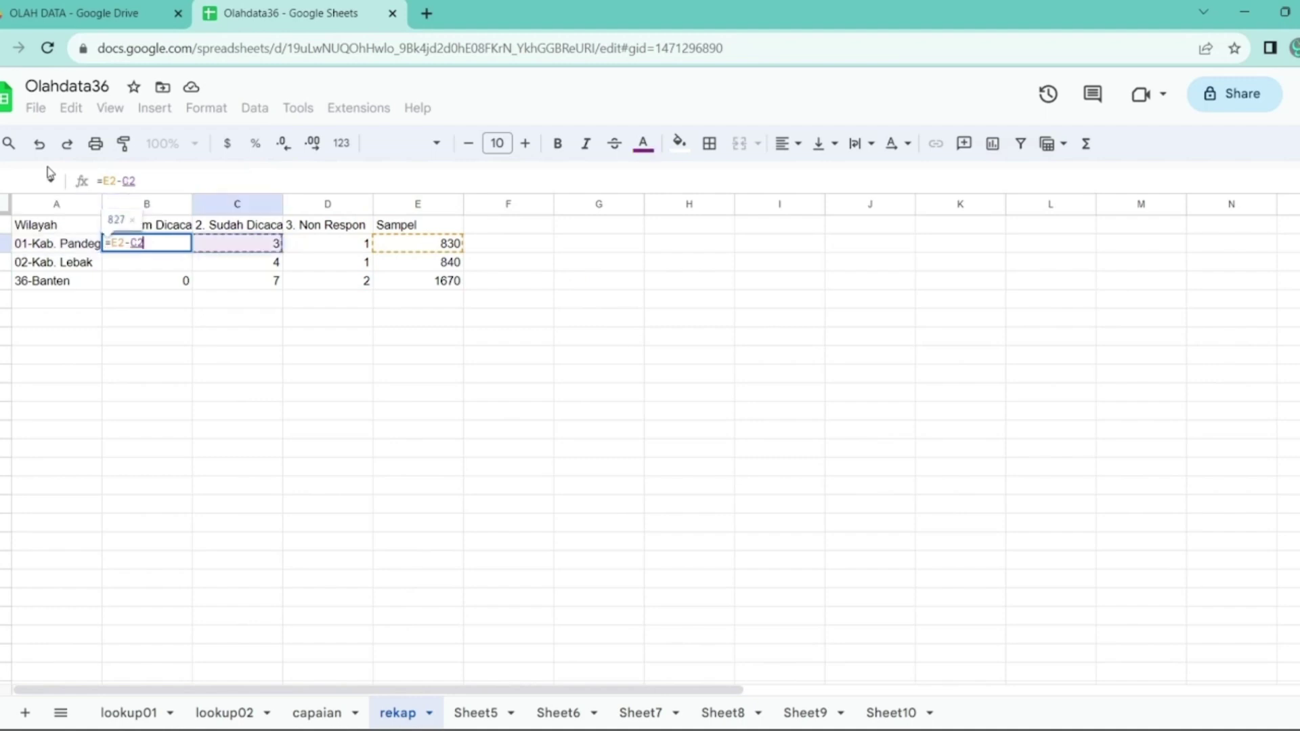
{"action": "type", "text": "-"}
{"action": "key", "text": "Right"}
{"action": "key", "text": "Right"}
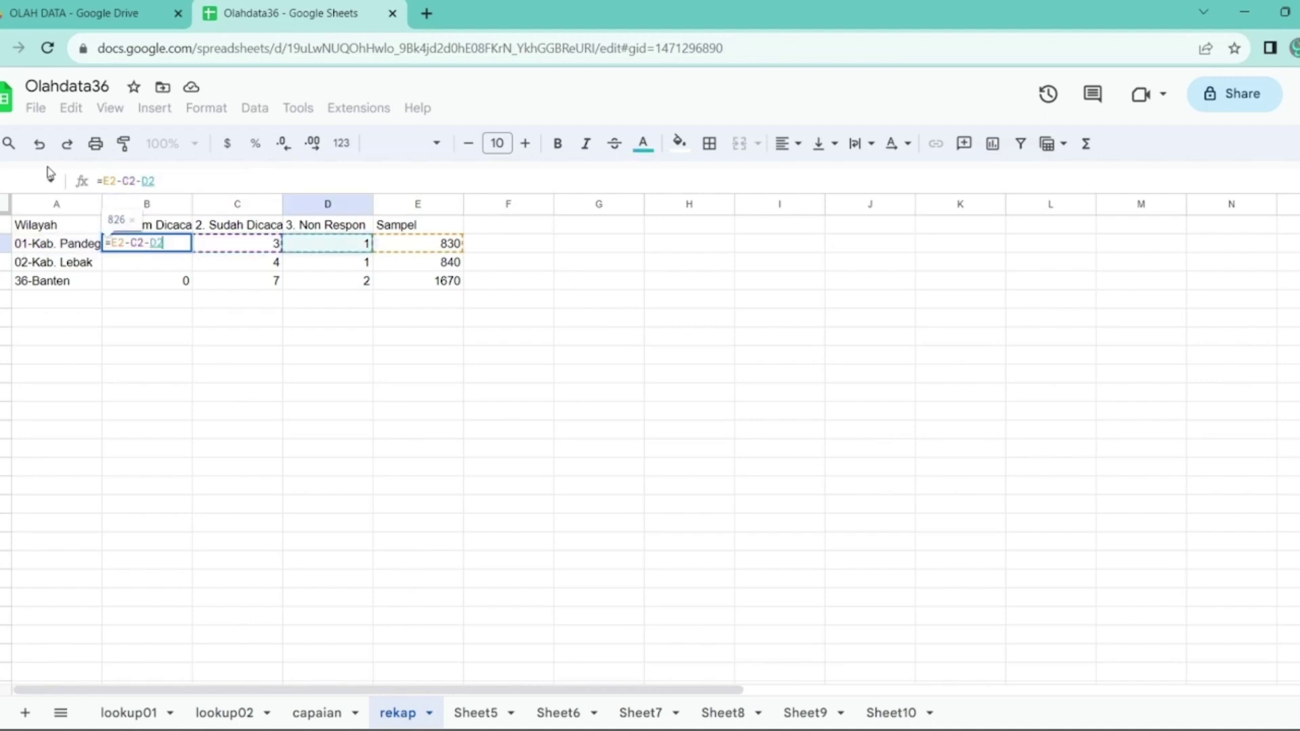
{"action": "key", "text": "Return"}
- Copy the formula into B3 for Lebak's 835, then return to the capaian sheet
{"action": "key", "text": "Up"}
{"action": "key", "text": "ctrl+c"}
{"action": "key", "text": "Down"}
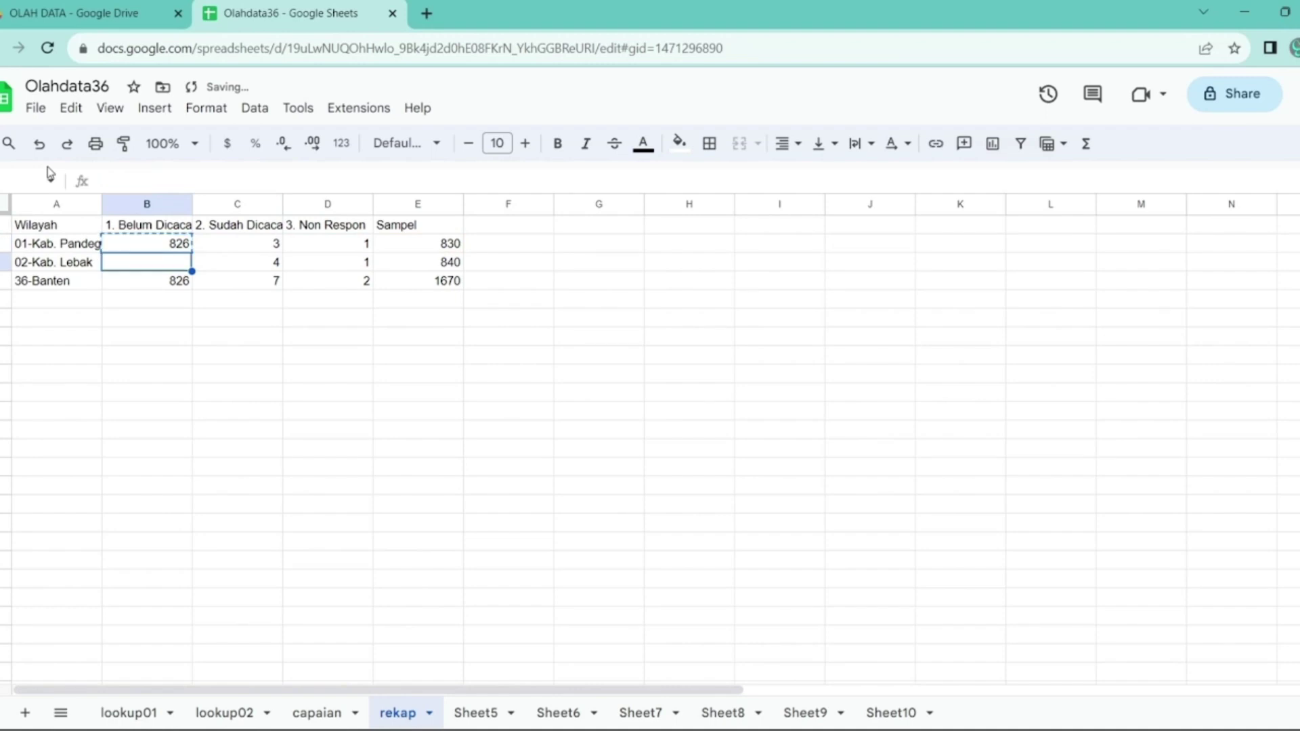
{"action": "key", "text": "ctrl+v"}
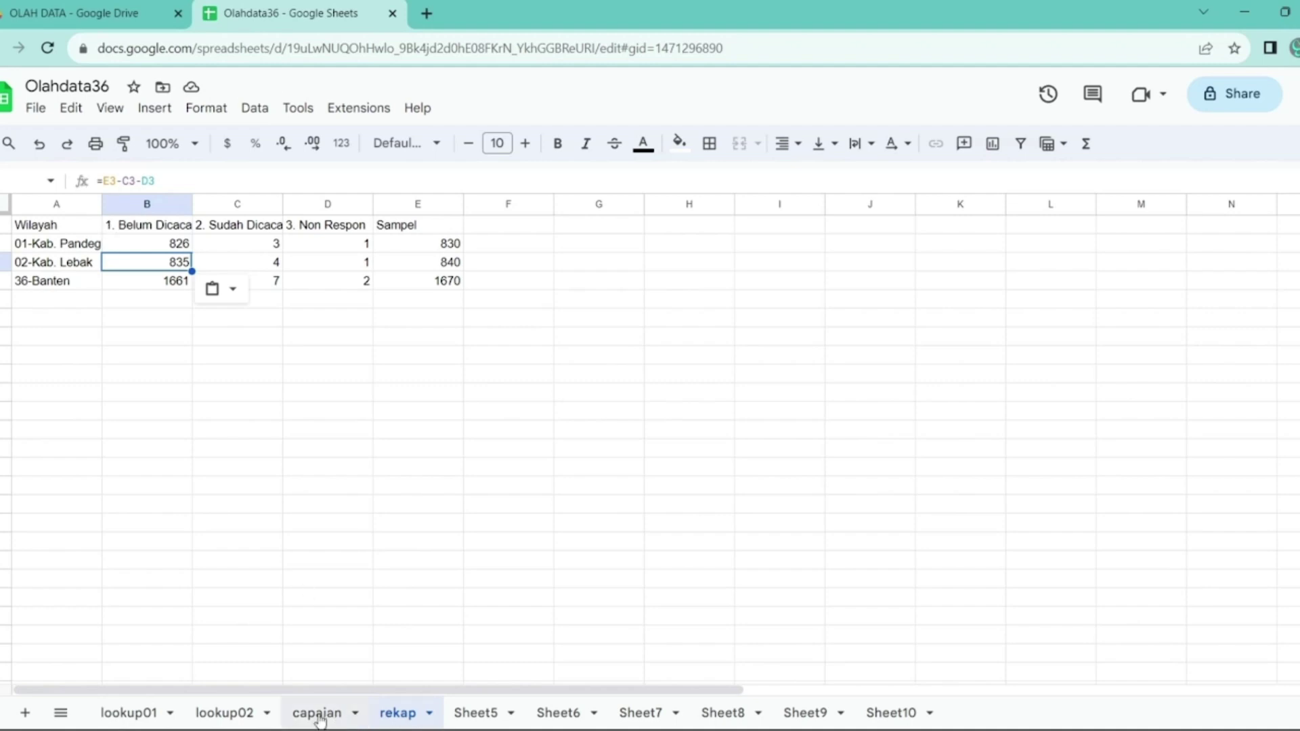
{"action": "left_click", "coordinate": [320, 715]}
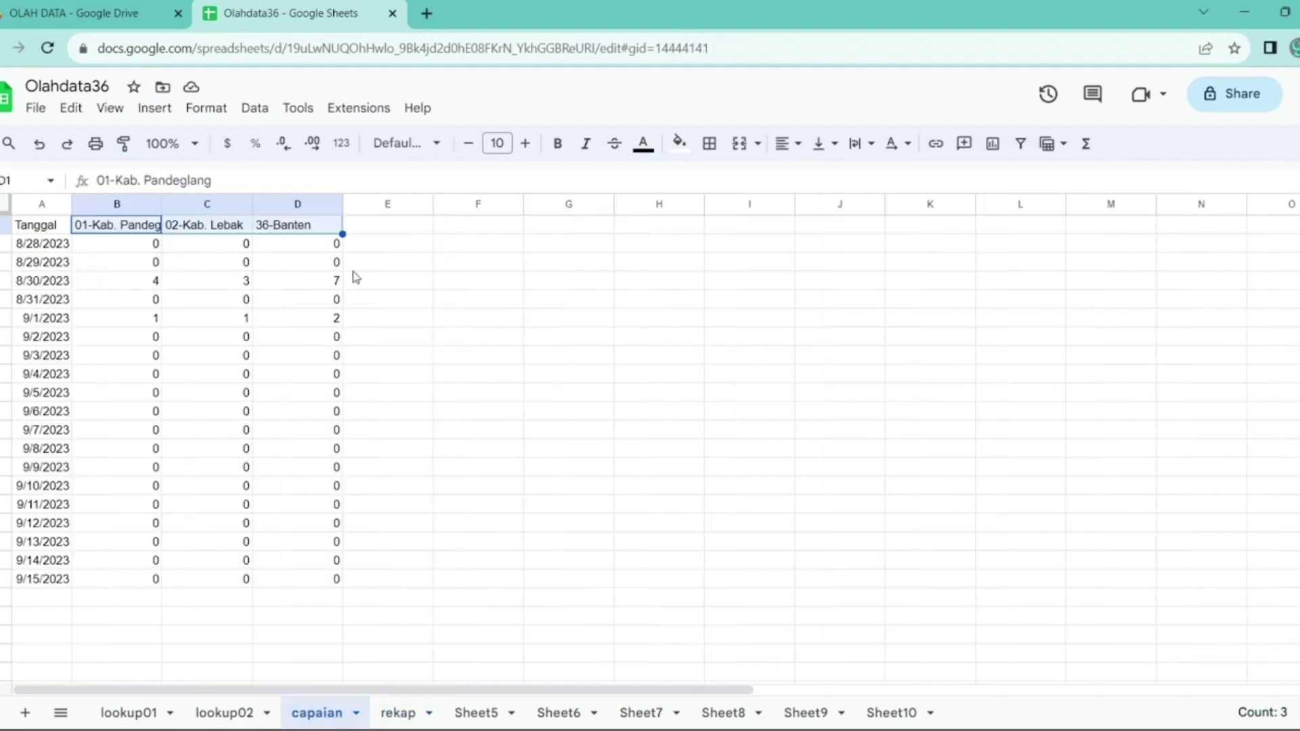
- Enter =B2/rekap!E2 in capaian's E2 and copy the ratio formula
{"action": "left_click", "coordinate": [362, 228]}
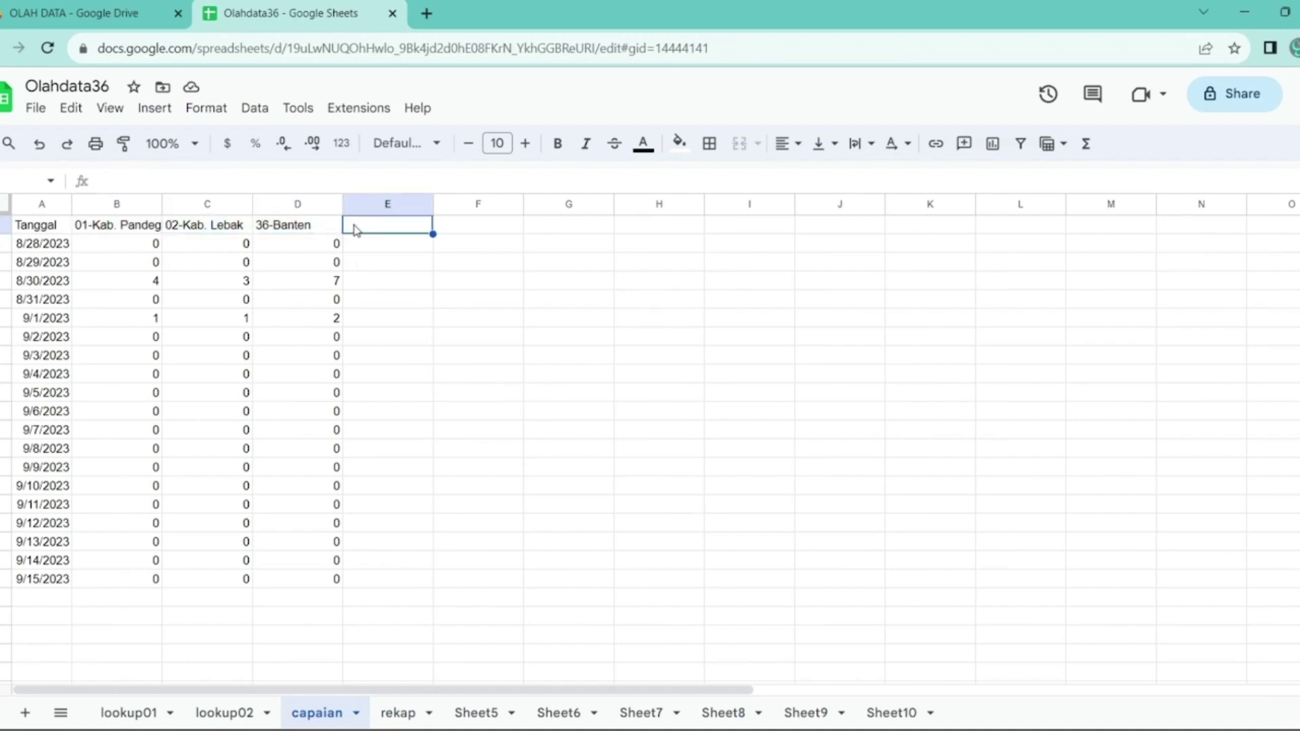
{"action": "key", "text": "Down"}
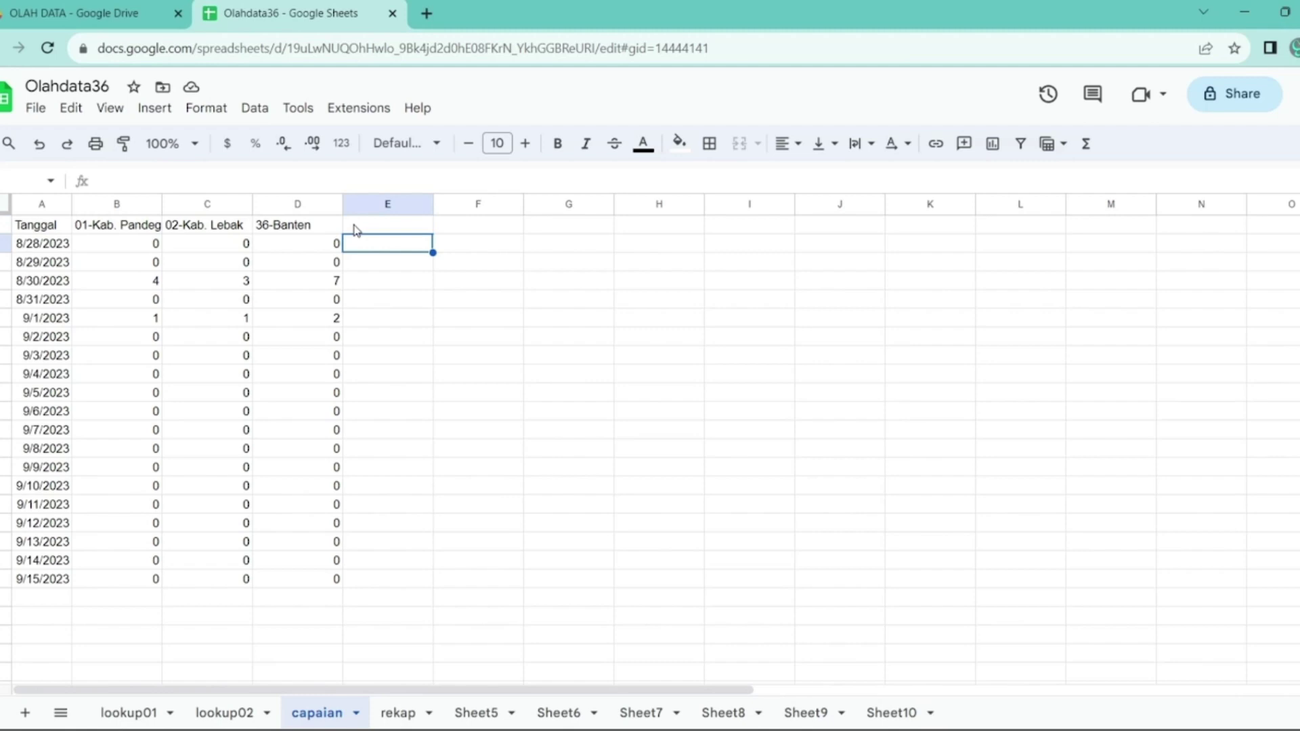
{"action": "type", "text": "="}
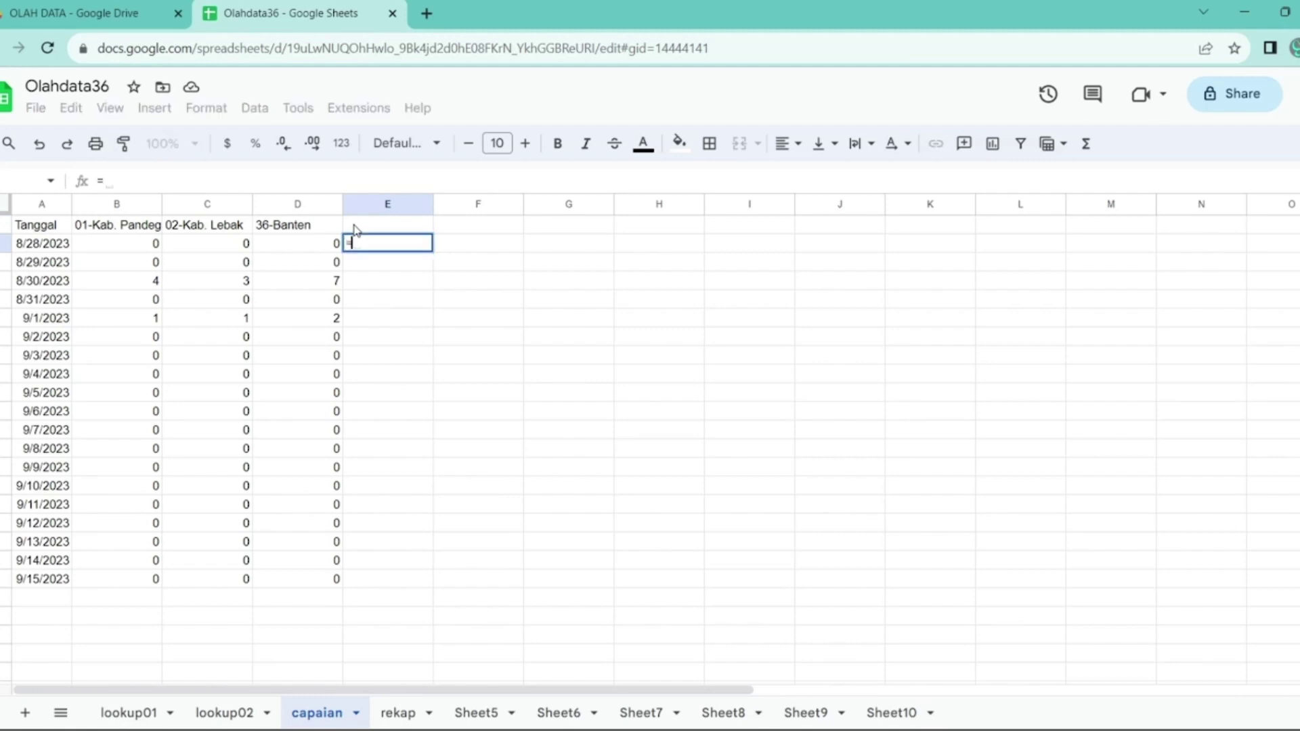
{"action": "key", "text": "Left"}
{"action": "key", "text": "Left"}
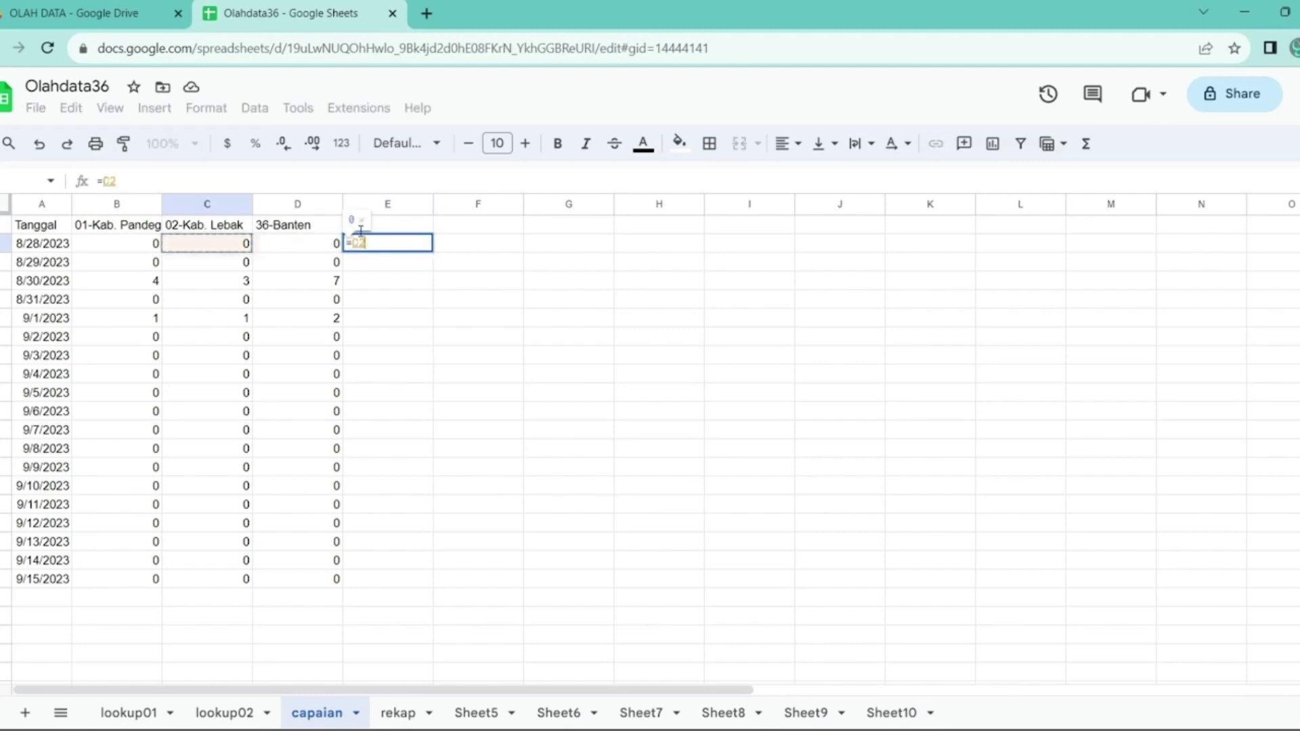
{"action": "key", "text": "Left"}
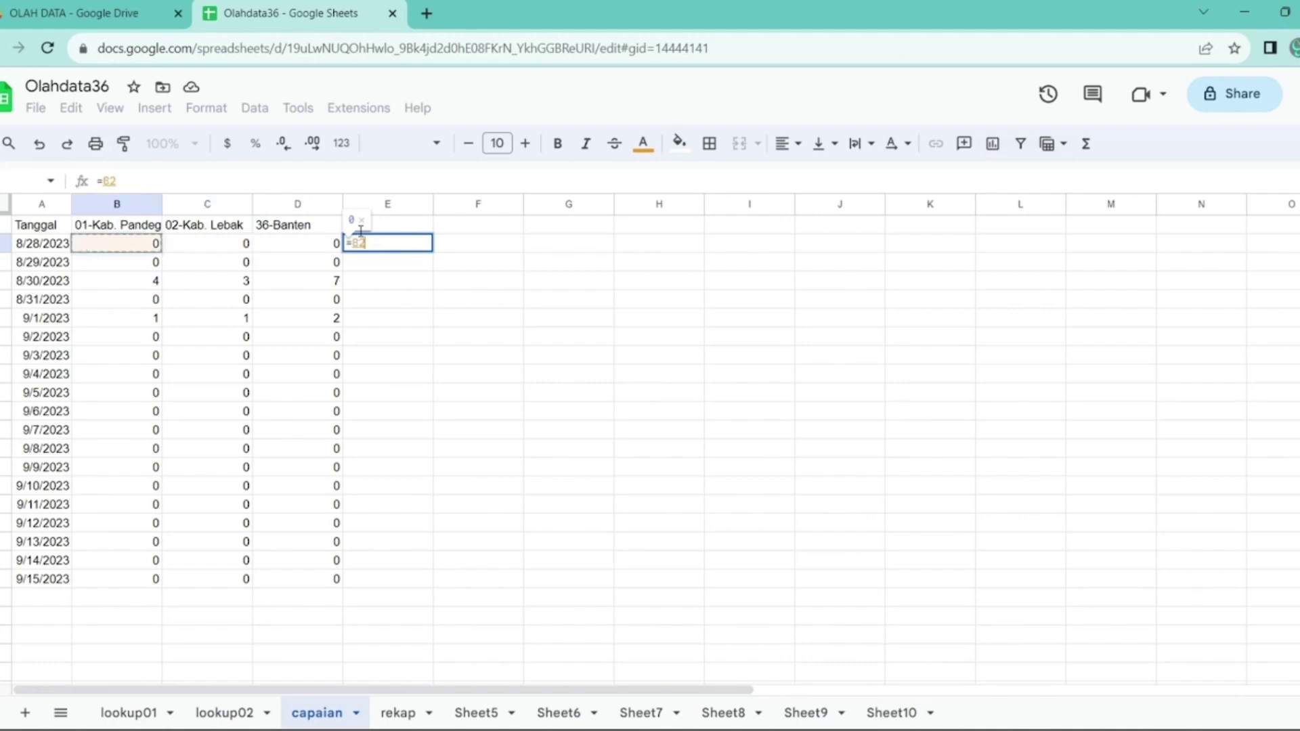
{"action": "type", "text": "/"}
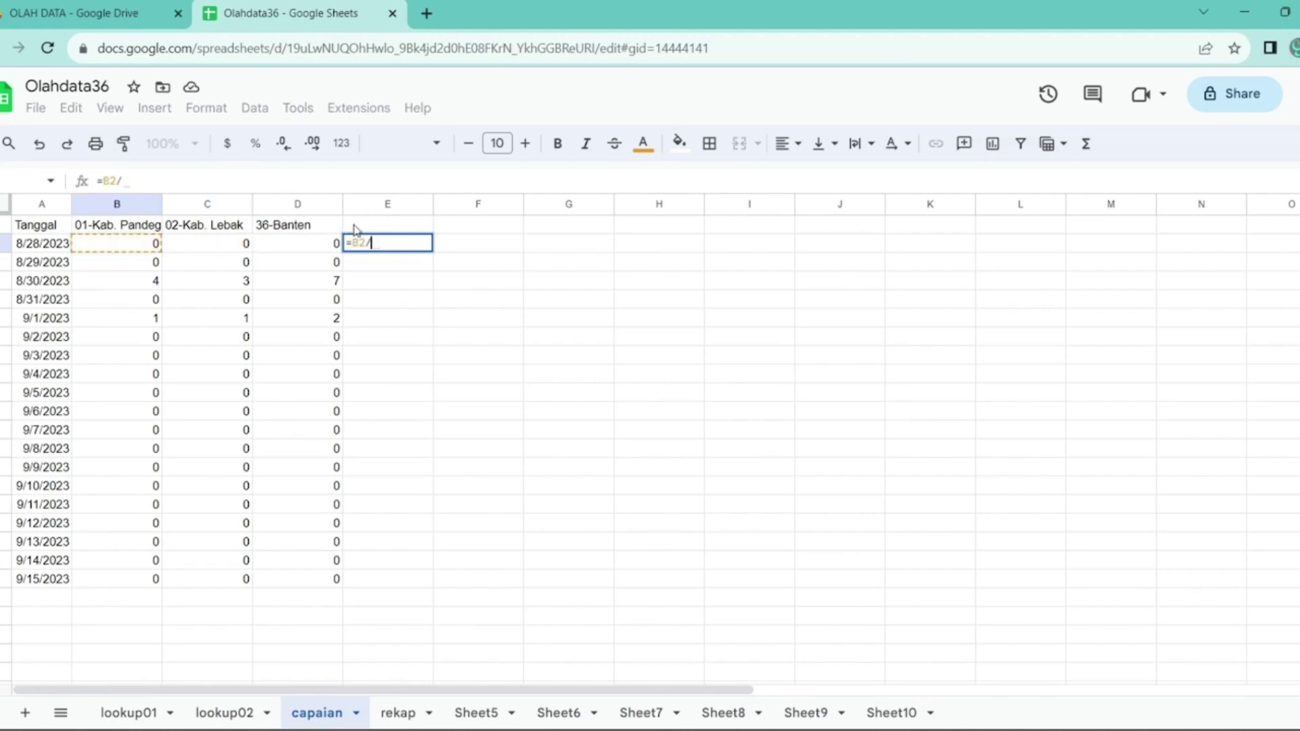
{"action": "left_click", "coordinate": [401, 715]}
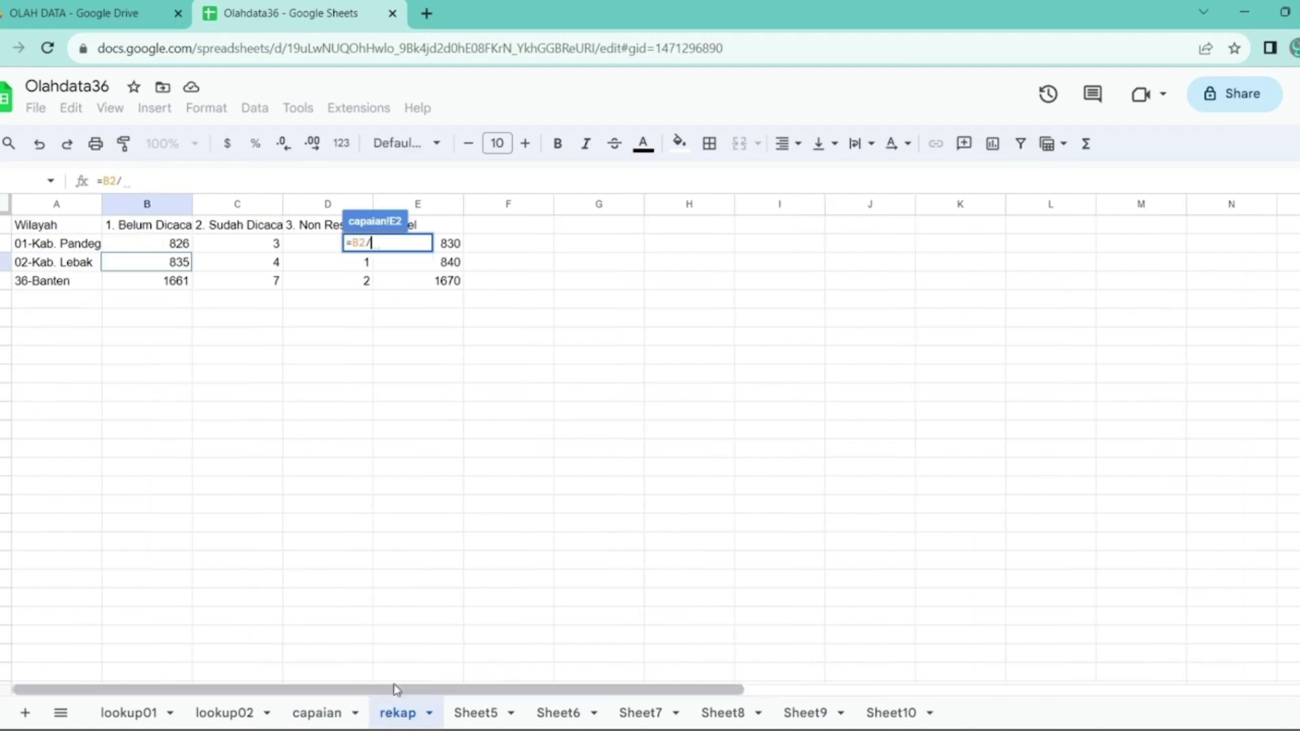
{"action": "left_click", "coordinate": [447, 244]}
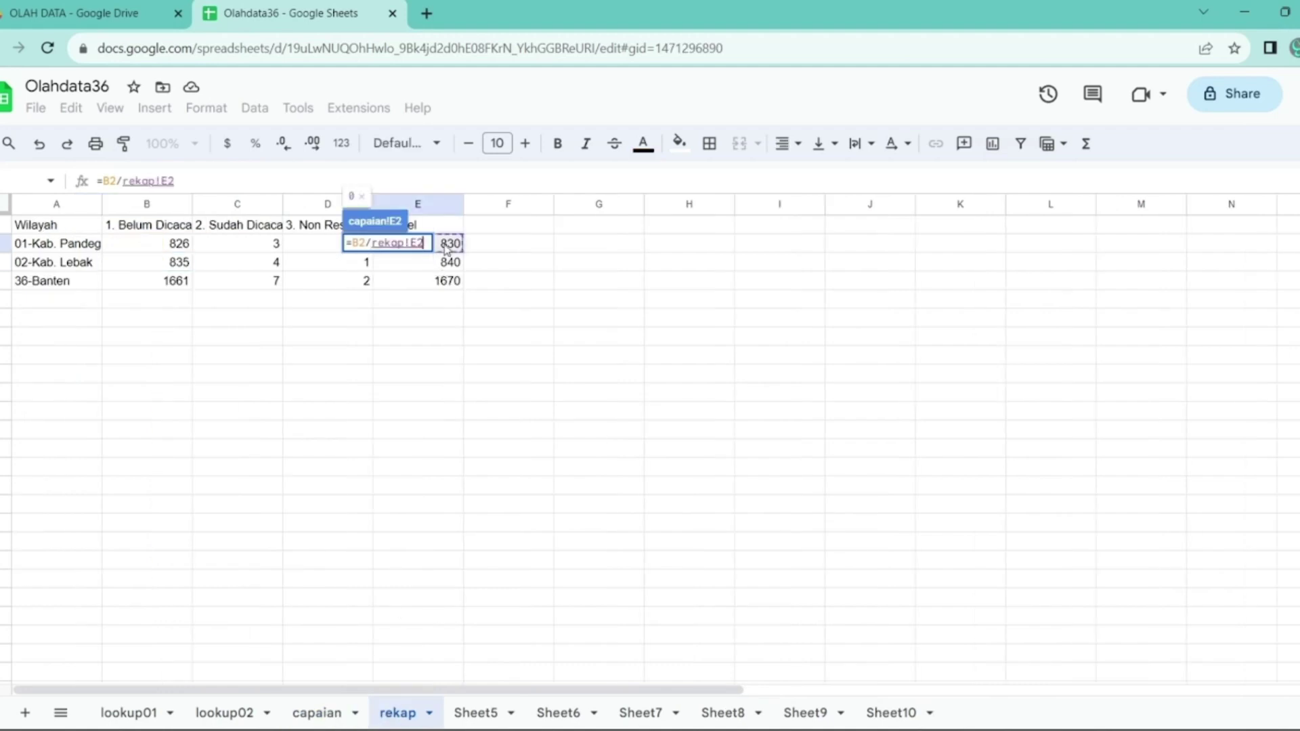
{"action": "key", "text": "Return"}
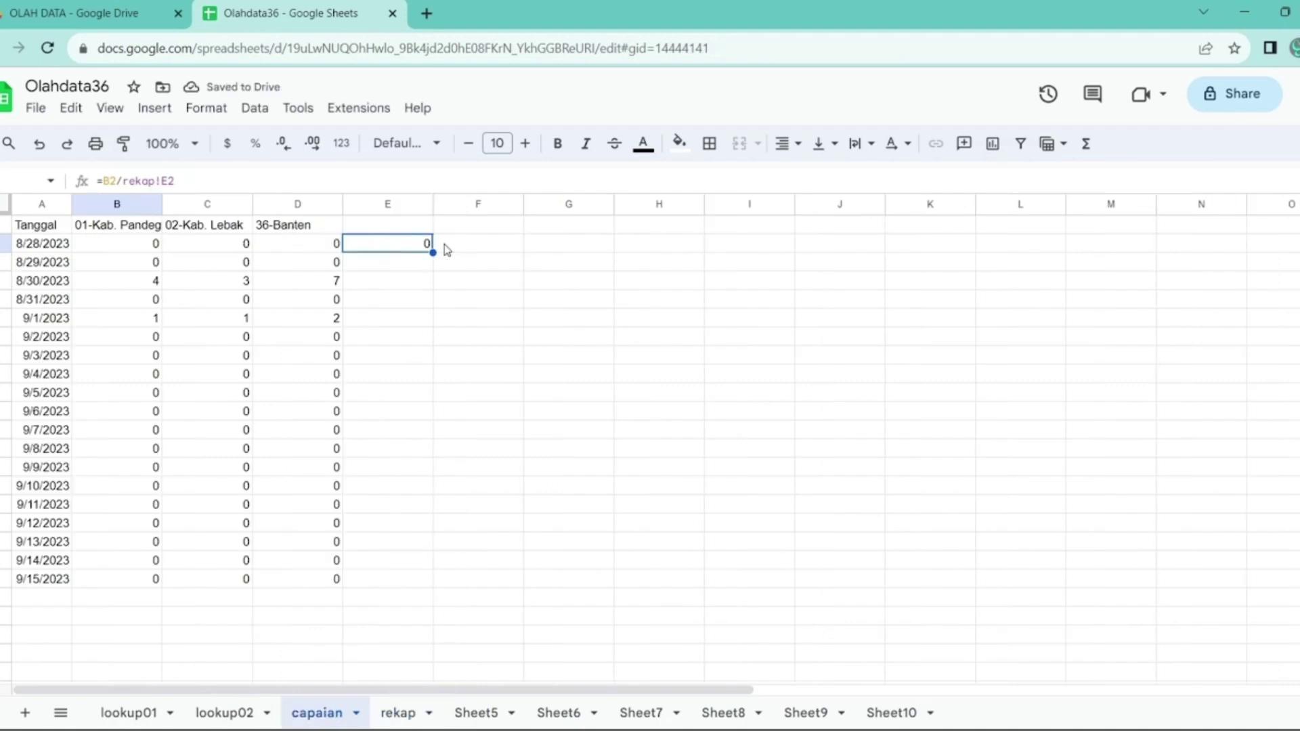
{"action": "key", "text": "ctrl+c"}
- Paste the ratio formula into F2:G2 and change F2's divisor to E3
{"action": "left_click", "coordinate": [447, 249]}
{"action": "key", "text": "shift+Right"}
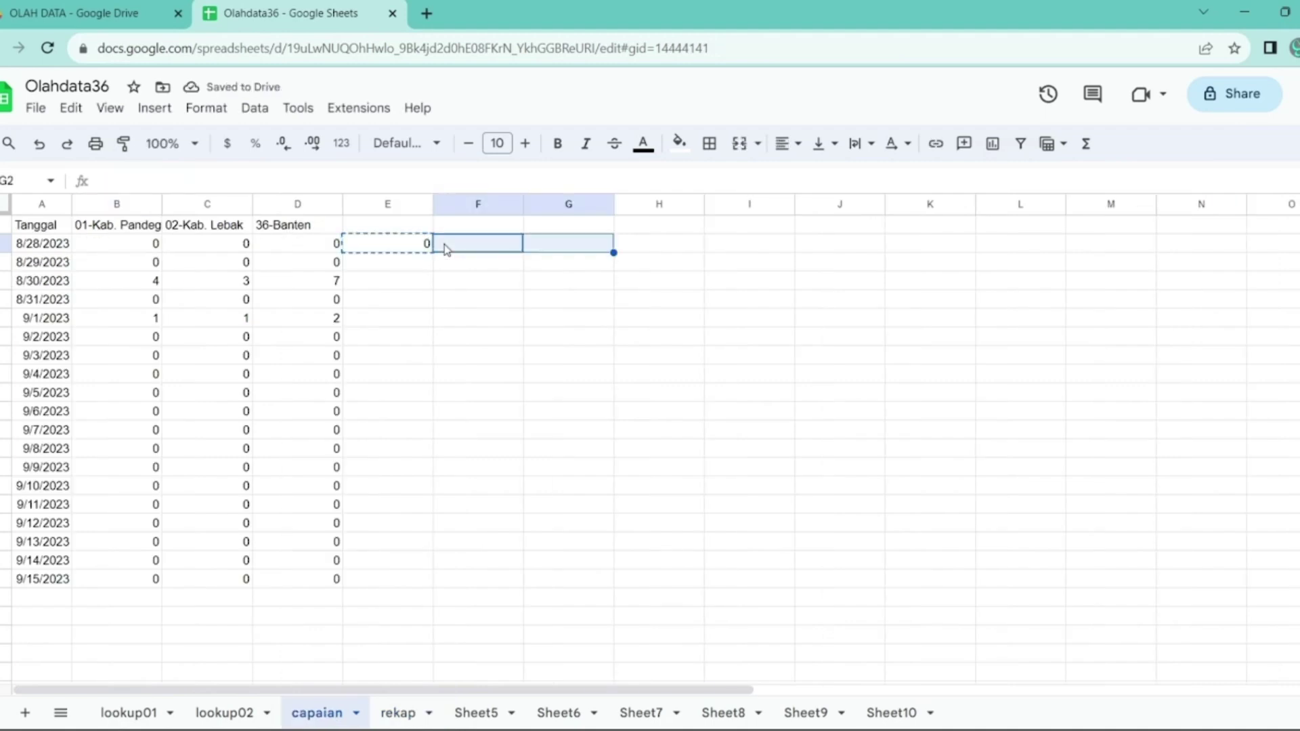
{"action": "key", "text": "ctrl+v"}
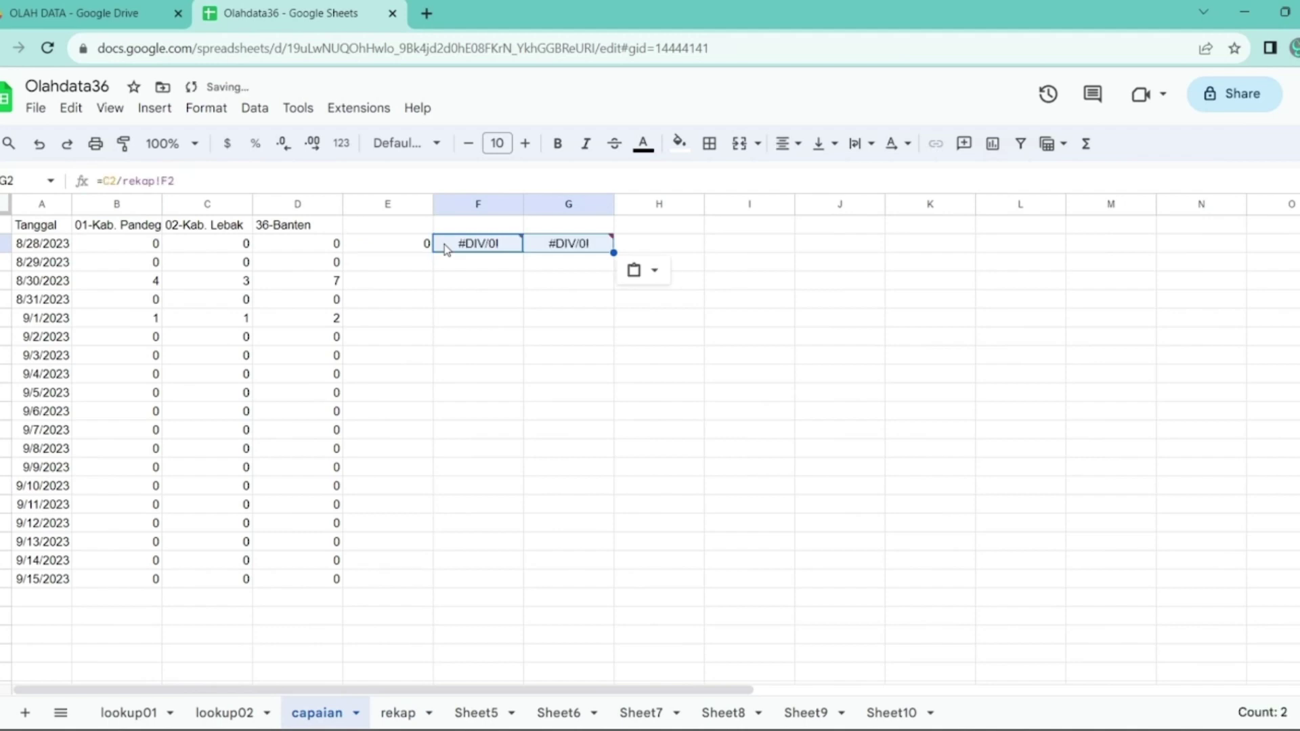
{"action": "key", "text": "Left"}
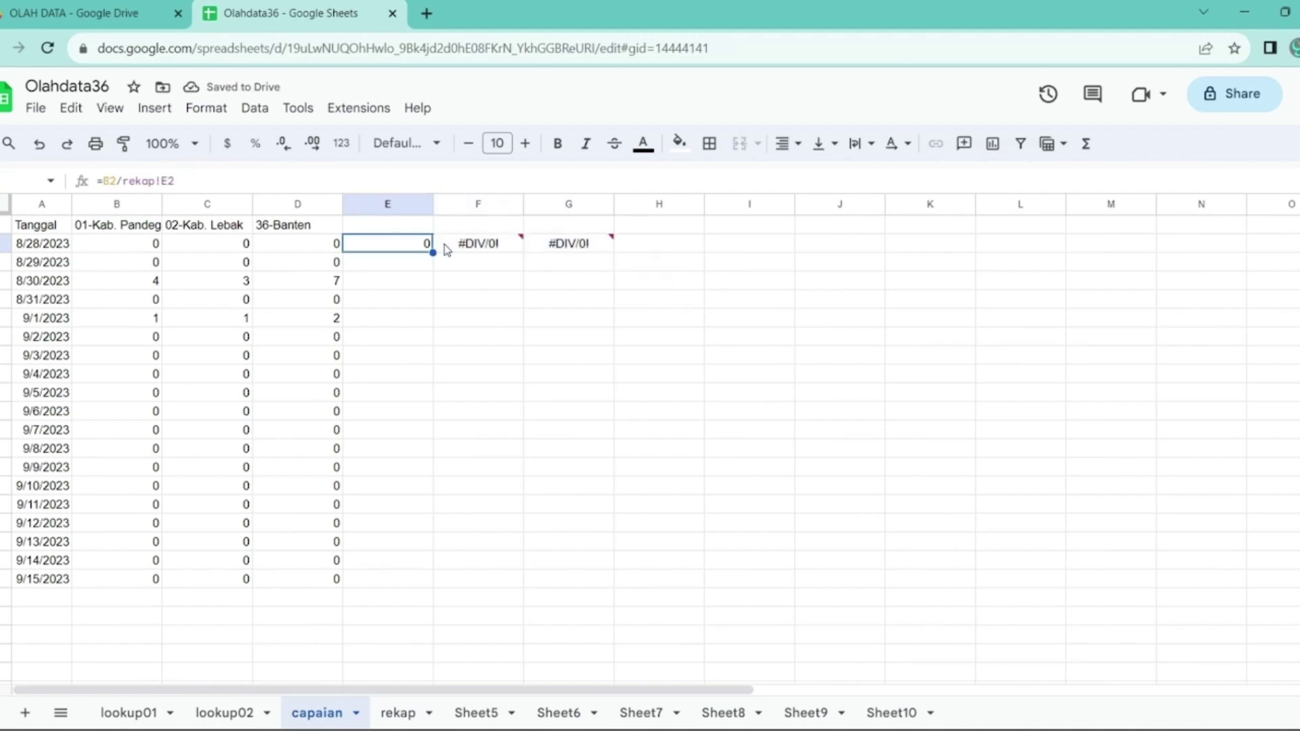
{"action": "left_click", "coordinate": [447, 250]}
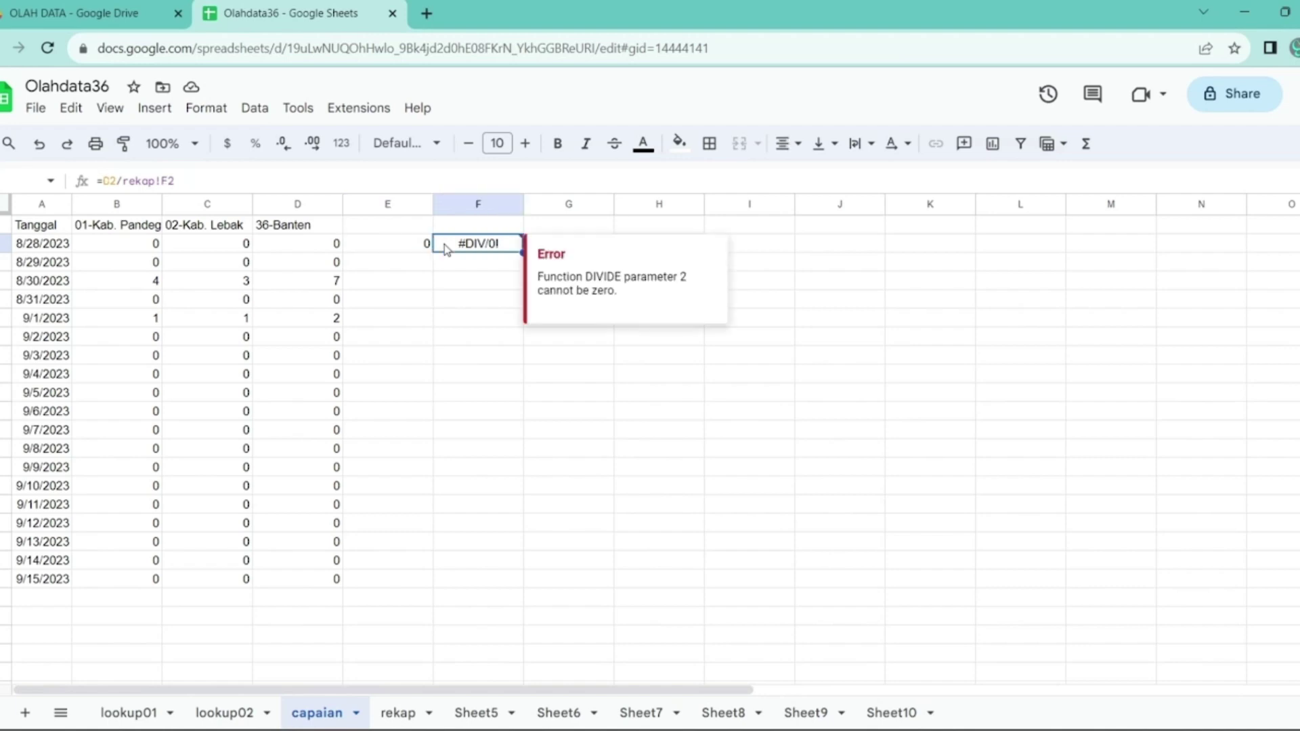
{"action": "double_click", "coordinate": [447, 250]}
{"action": "key", "text": "shift+Left"}
{"action": "key", "text": "shift+Left"}
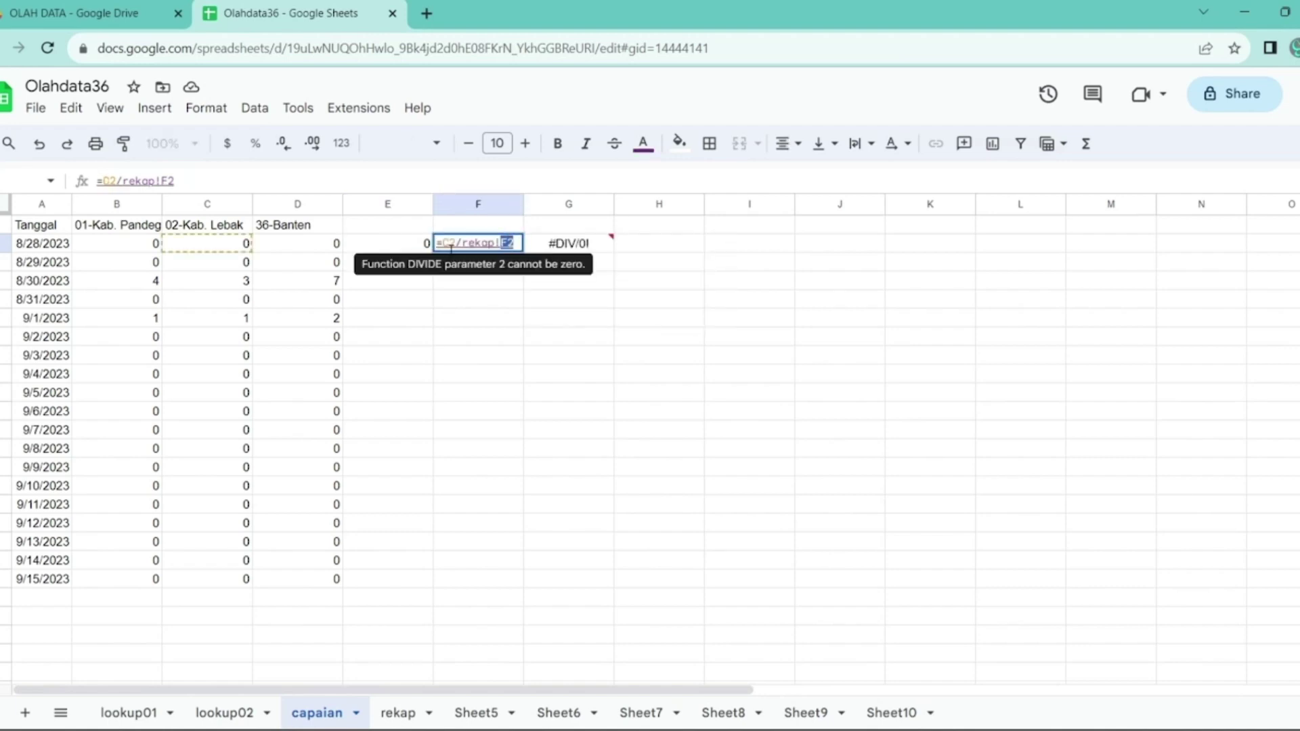
{"action": "type", "text": "e3"}
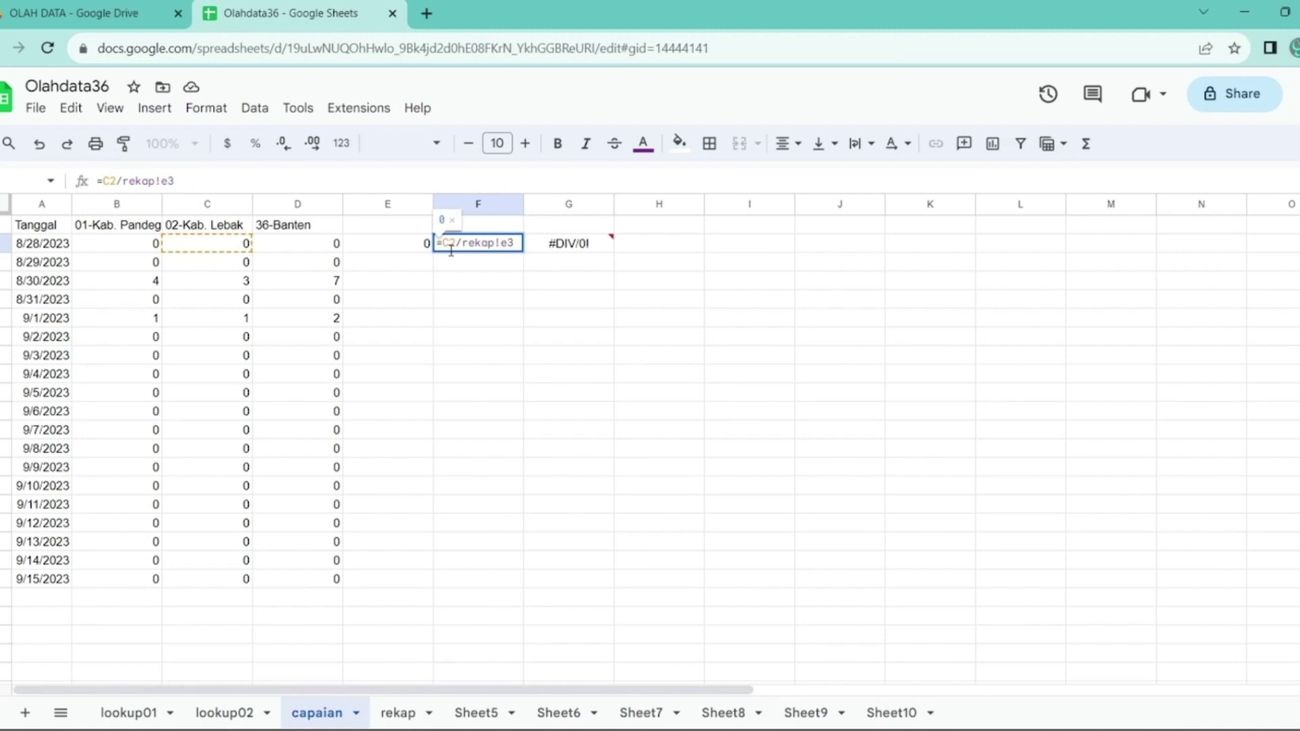
{"action": "key", "text": "Return"}
- Change G2's ratio divisor to E4
{"action": "left_click", "coordinate": [446, 249]}
{"action": "key", "text": "Right"}
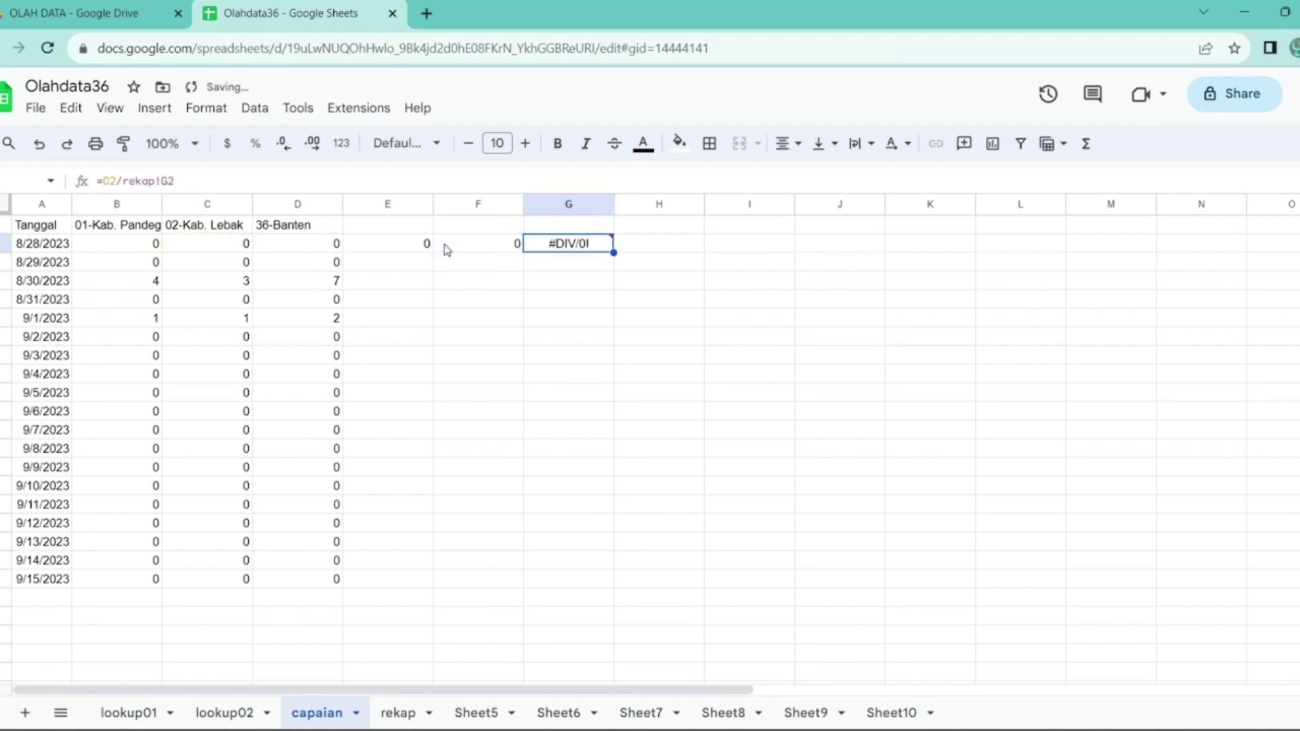
{"action": "key", "text": "F2"}
{"action": "key", "text": "shift+Left"}
{"action": "key", "text": "shift+Left"}
{"action": "type", "text": "e4"}
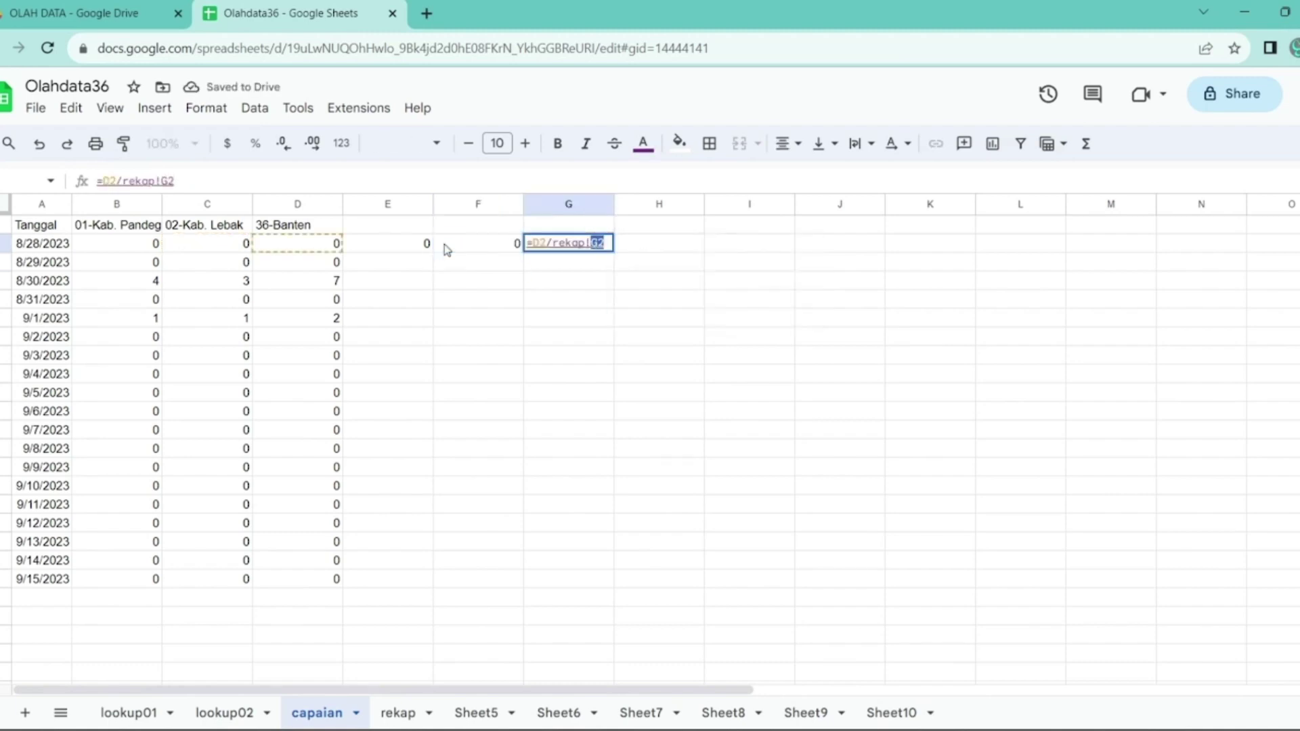
{"action": "key", "text": "Return"}
- Make E2's rekap divisor absolute and accept the suggested fill down column E
{"action": "key", "text": "Up"}
{"action": "key", "text": "Left"}
{"action": "key", "text": "Left"}
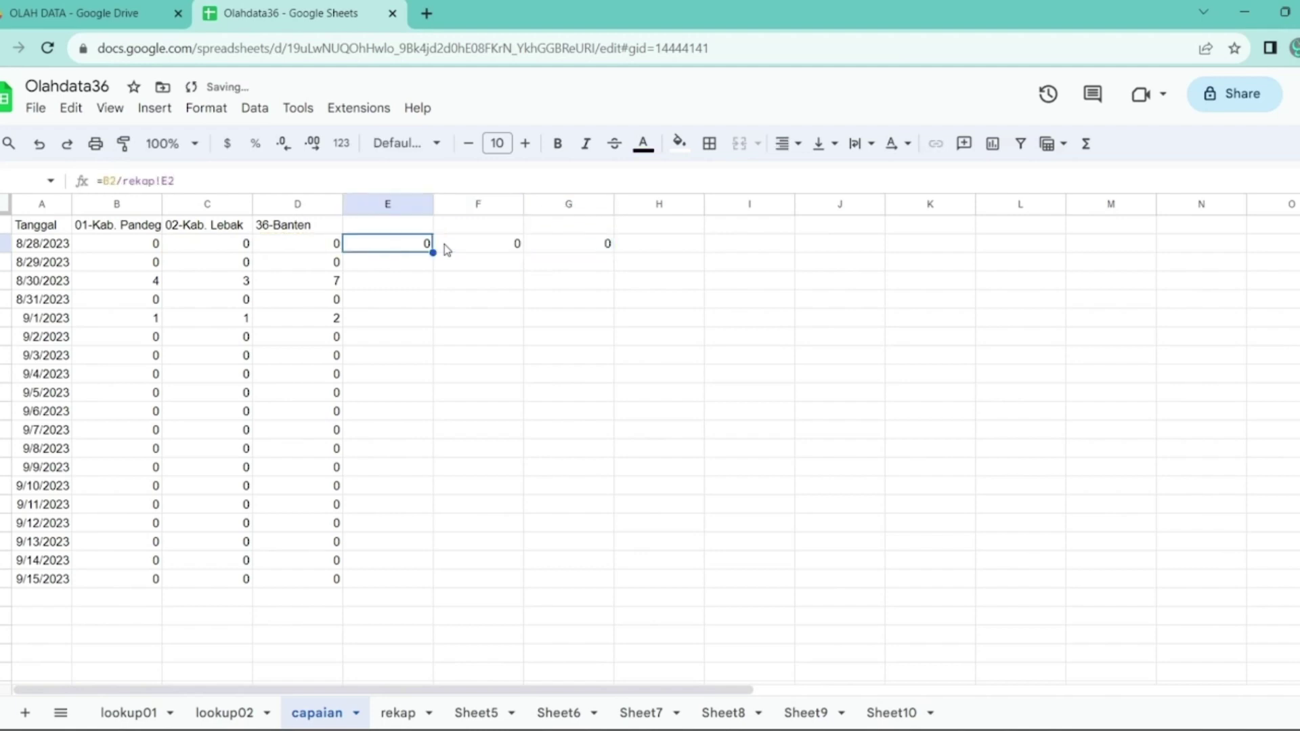
{"action": "key", "text": "F2"}
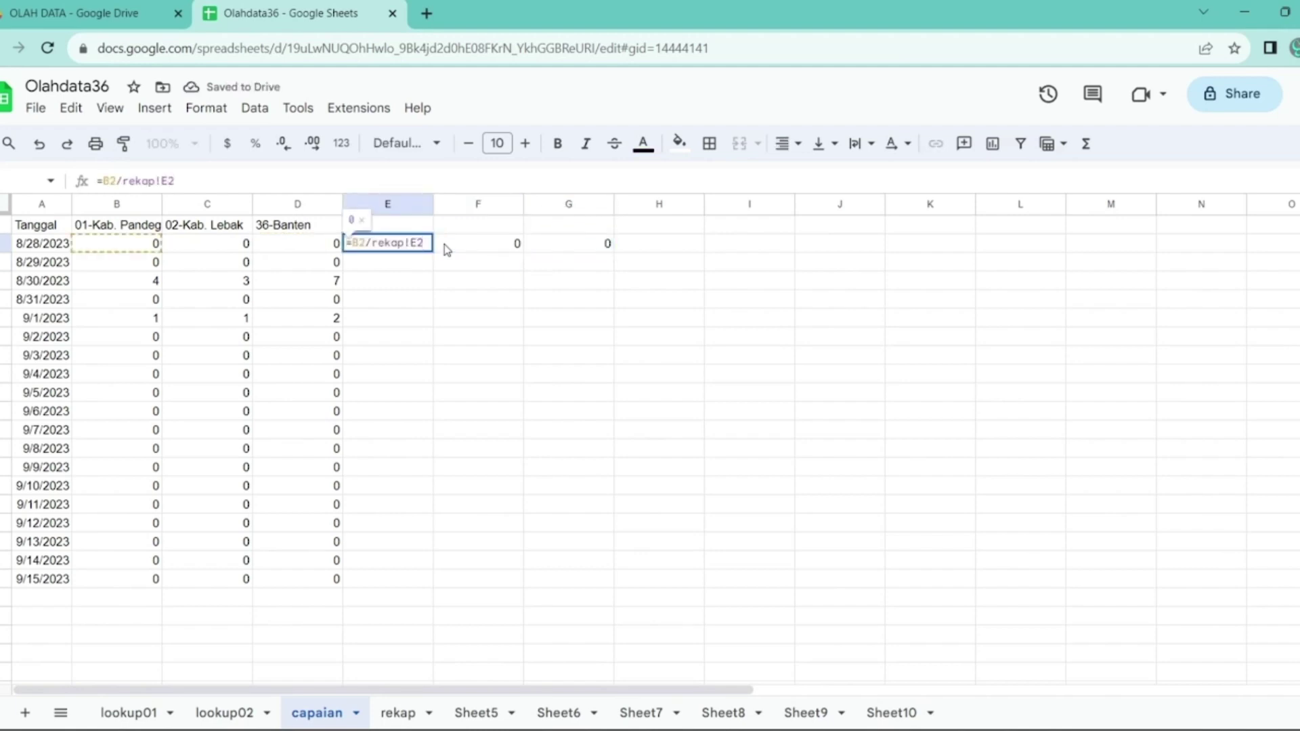
{"action": "key", "text": "F4"}
{"action": "key", "text": "Return"}
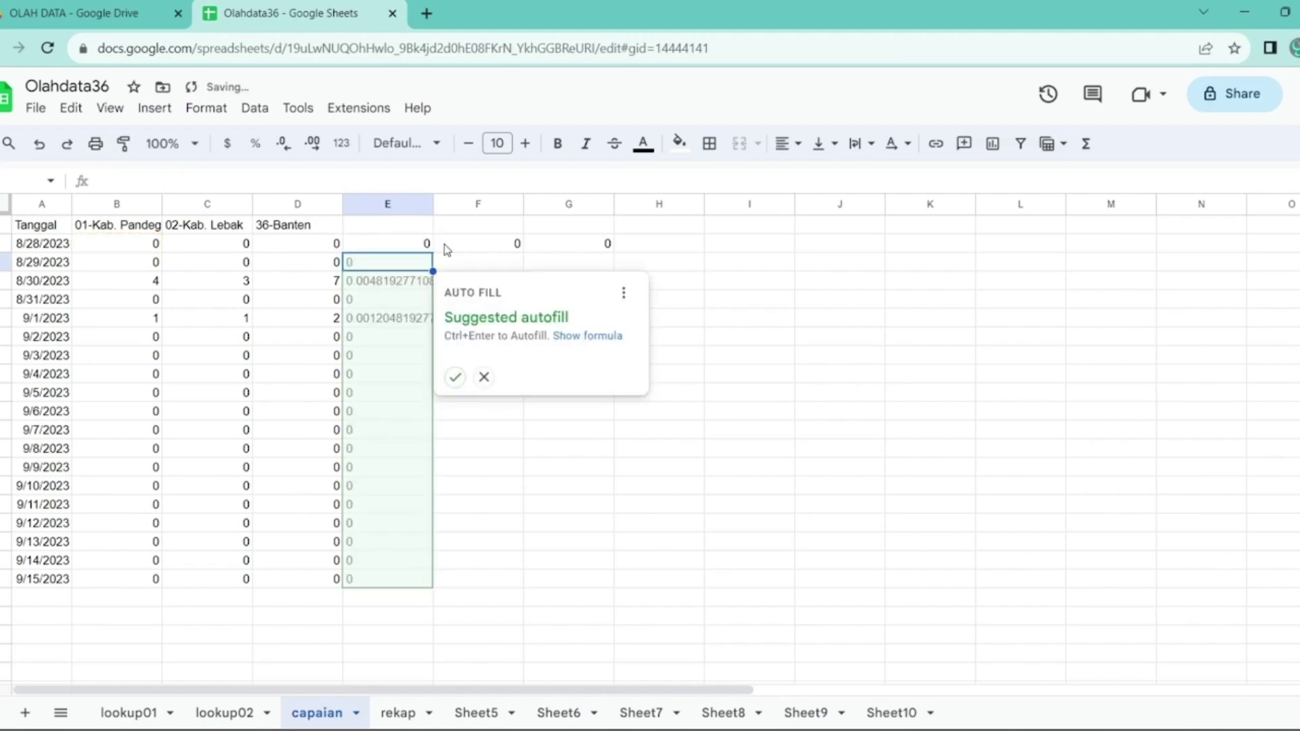
{"action": "left_click", "coordinate": [455, 377]}
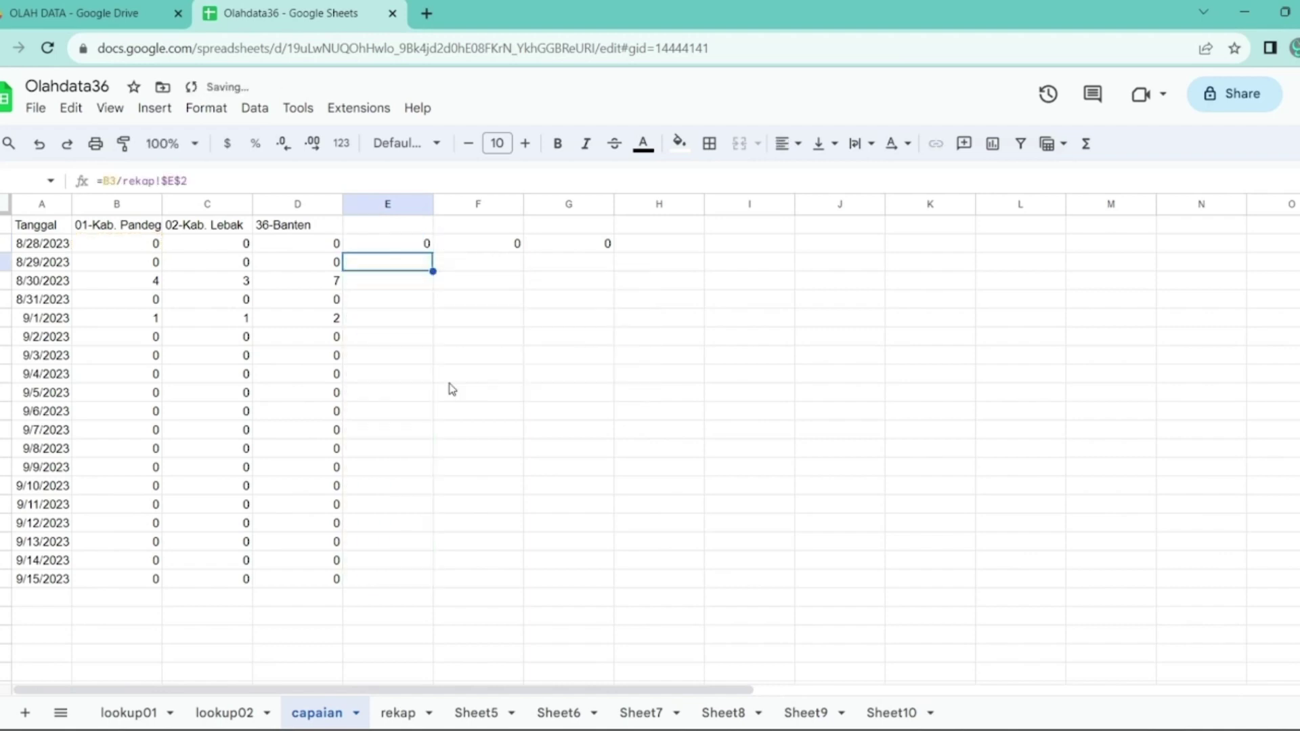
- Make the rekap divisors in F2 and G2 absolute and fill both columns down
{"action": "key", "text": "Up"}
{"action": "key", "text": "Right"}
{"action": "key", "text": "F2"}
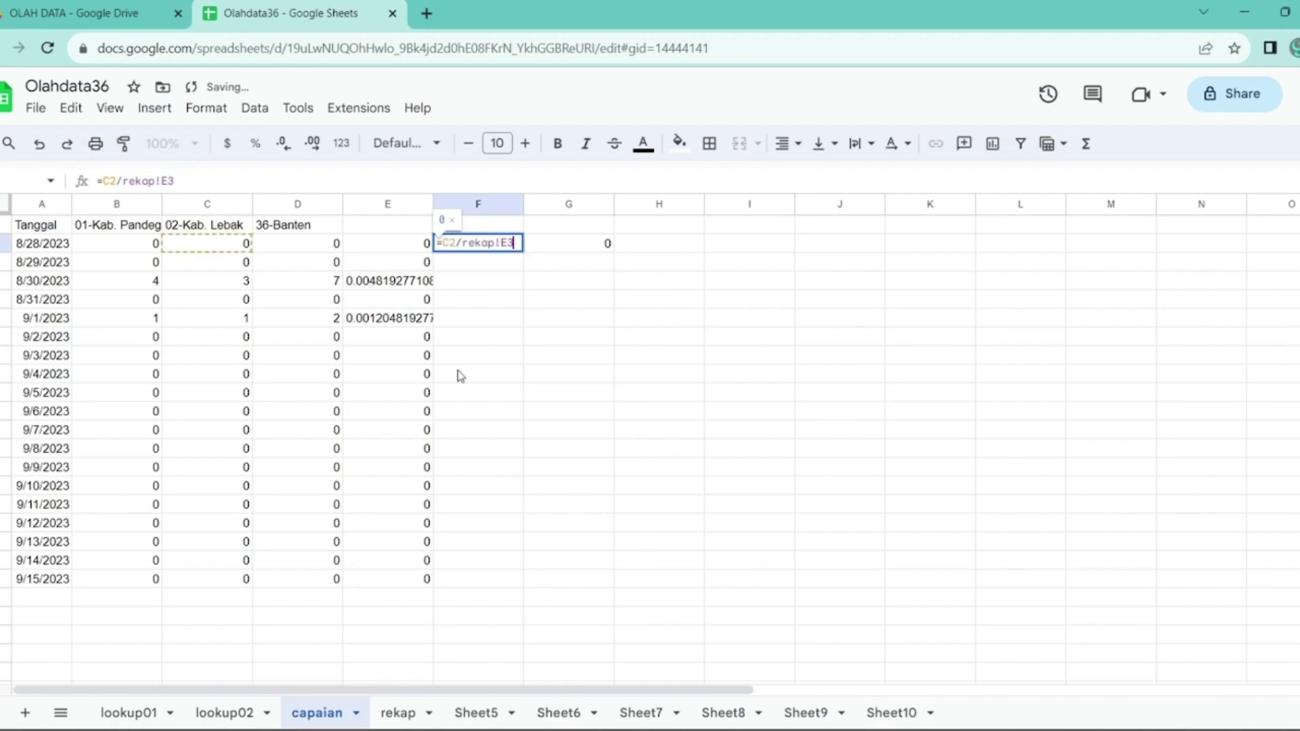
{"action": "key", "text": "F4"}
{"action": "key", "text": "Return"}
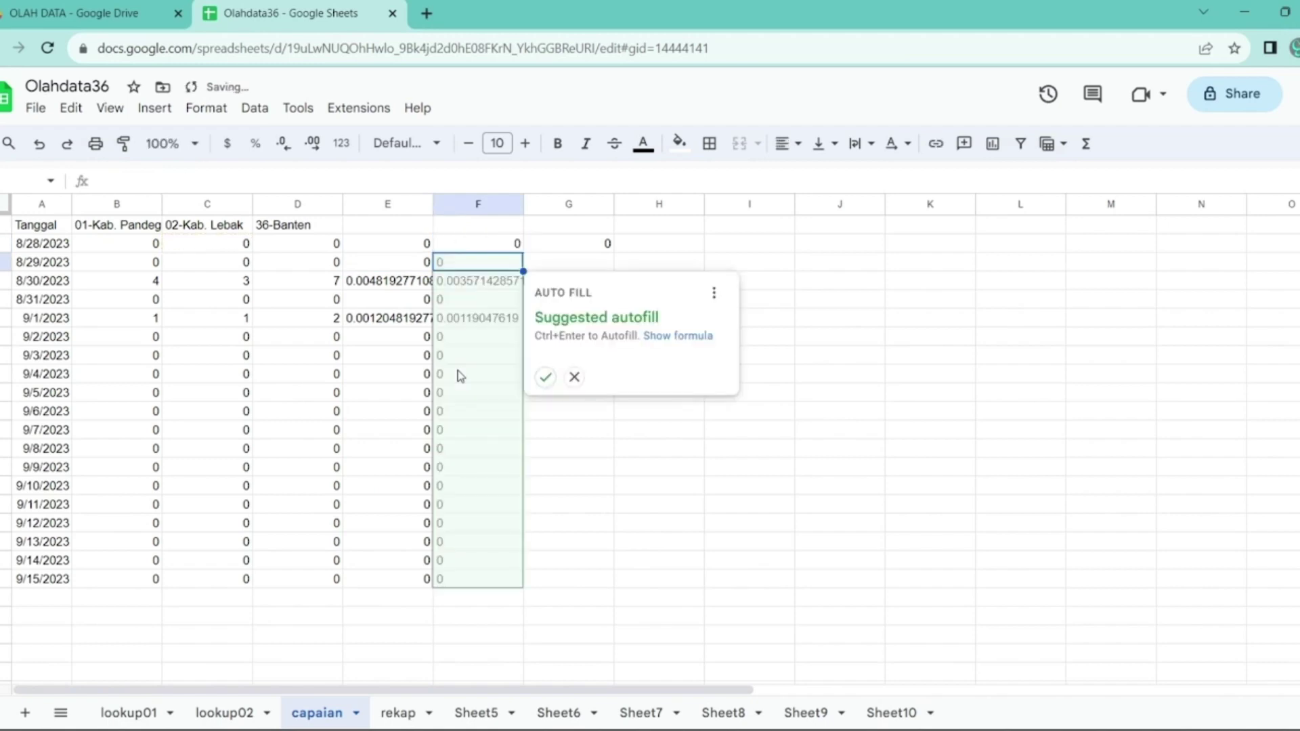
{"action": "left_click", "coordinate": [545, 377]}
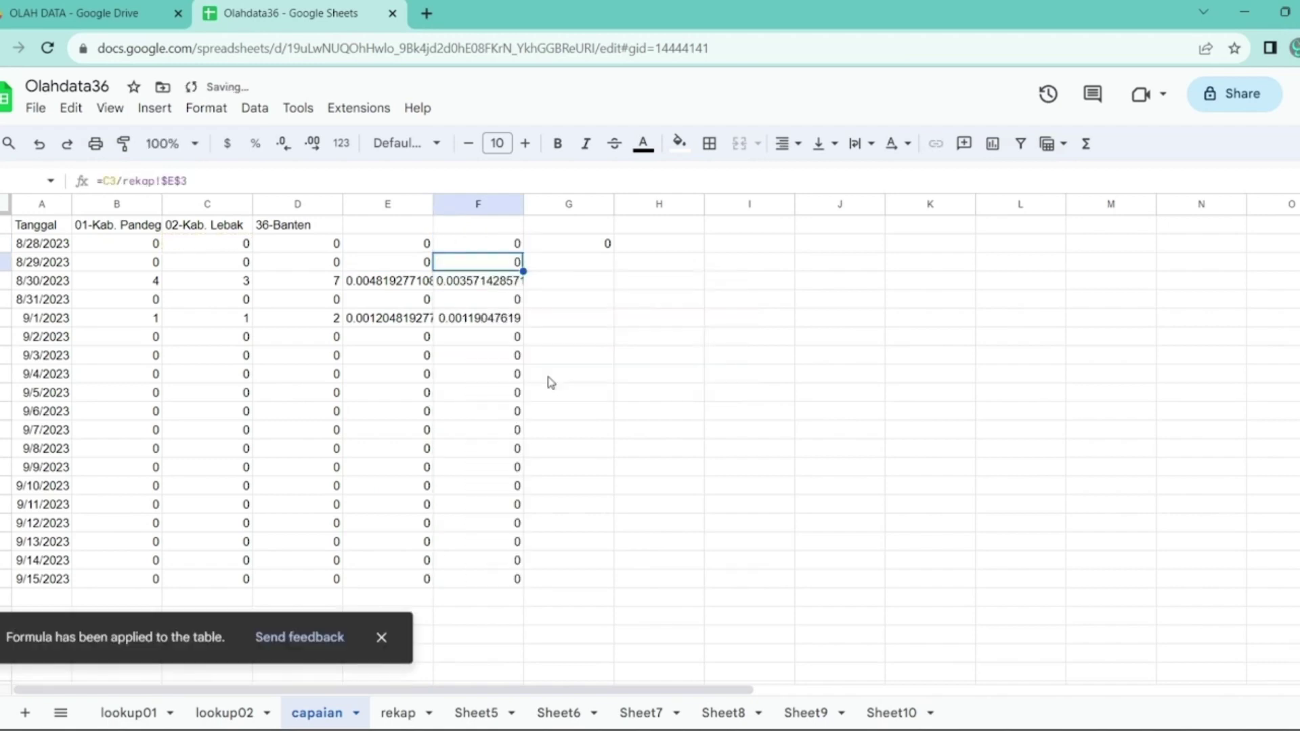
{"action": "left_click", "coordinate": [581, 247]}
{"action": "key", "text": "F2"}
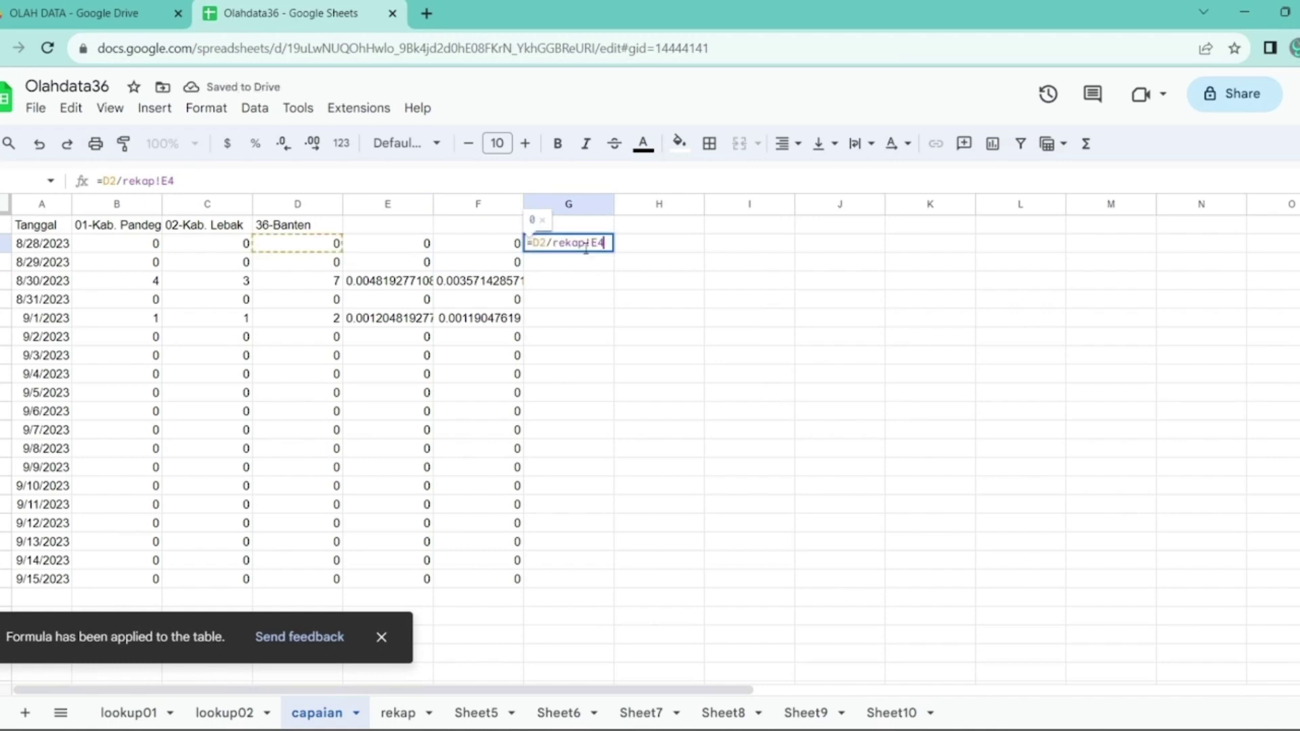
{"action": "key", "text": "F4"}
{"action": "key", "text": "Return"}
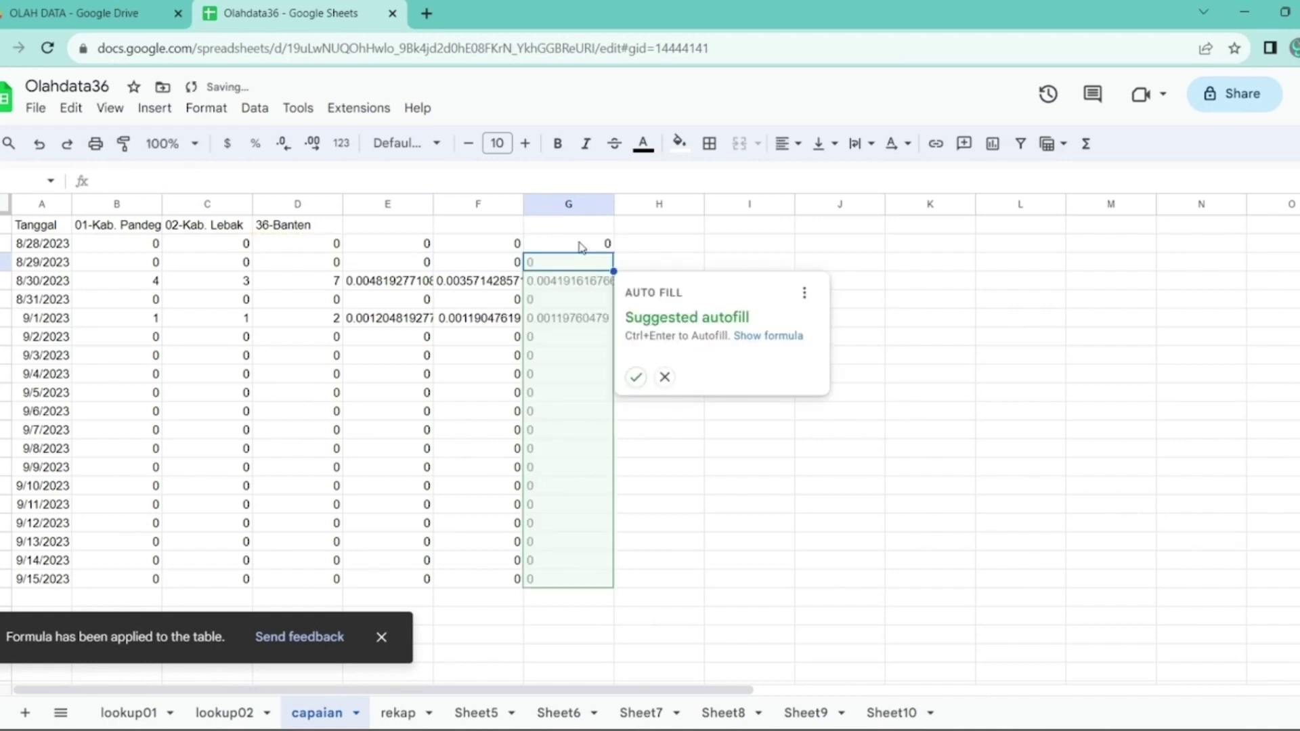
{"action": "left_click", "coordinate": [636, 377]}
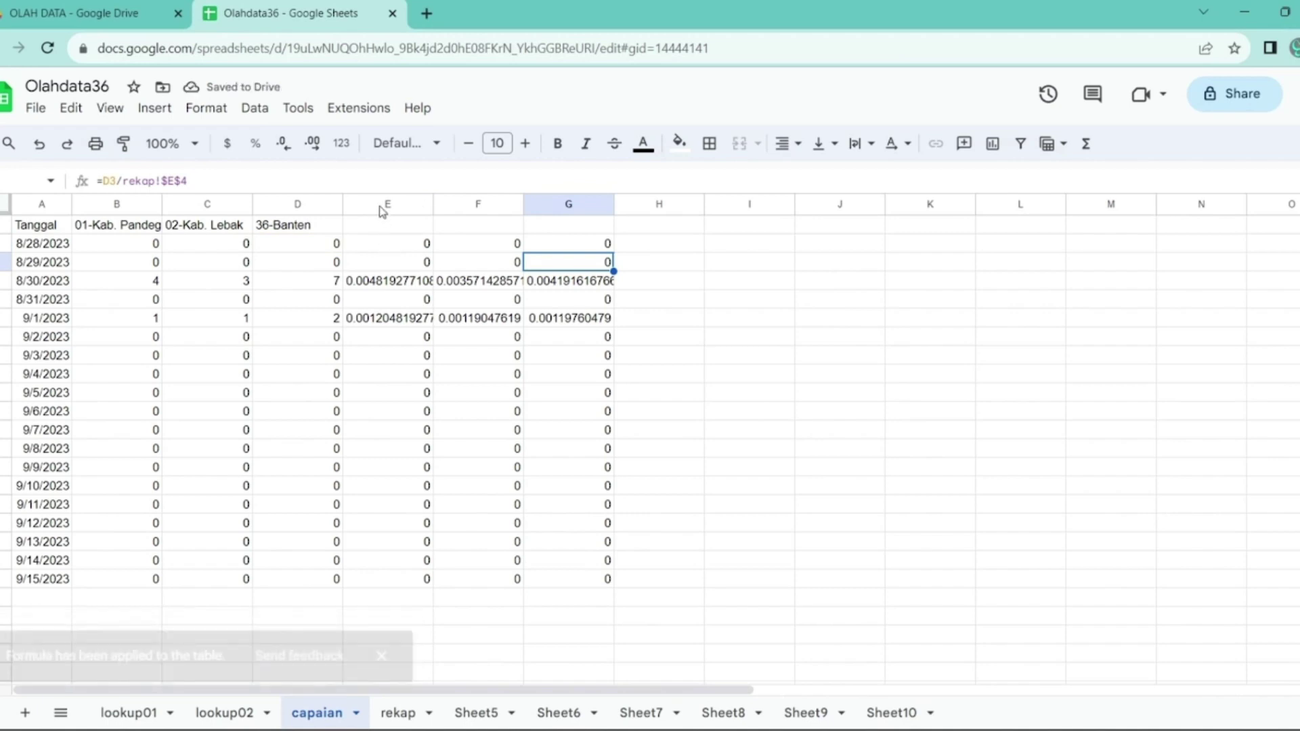
- Set columns E–G to display four decimal places, e.g. 0.0048 and 0.0036
{"action": "left_click_drag", "start_coordinate": [383, 205], "coordinate": [575, 244]}
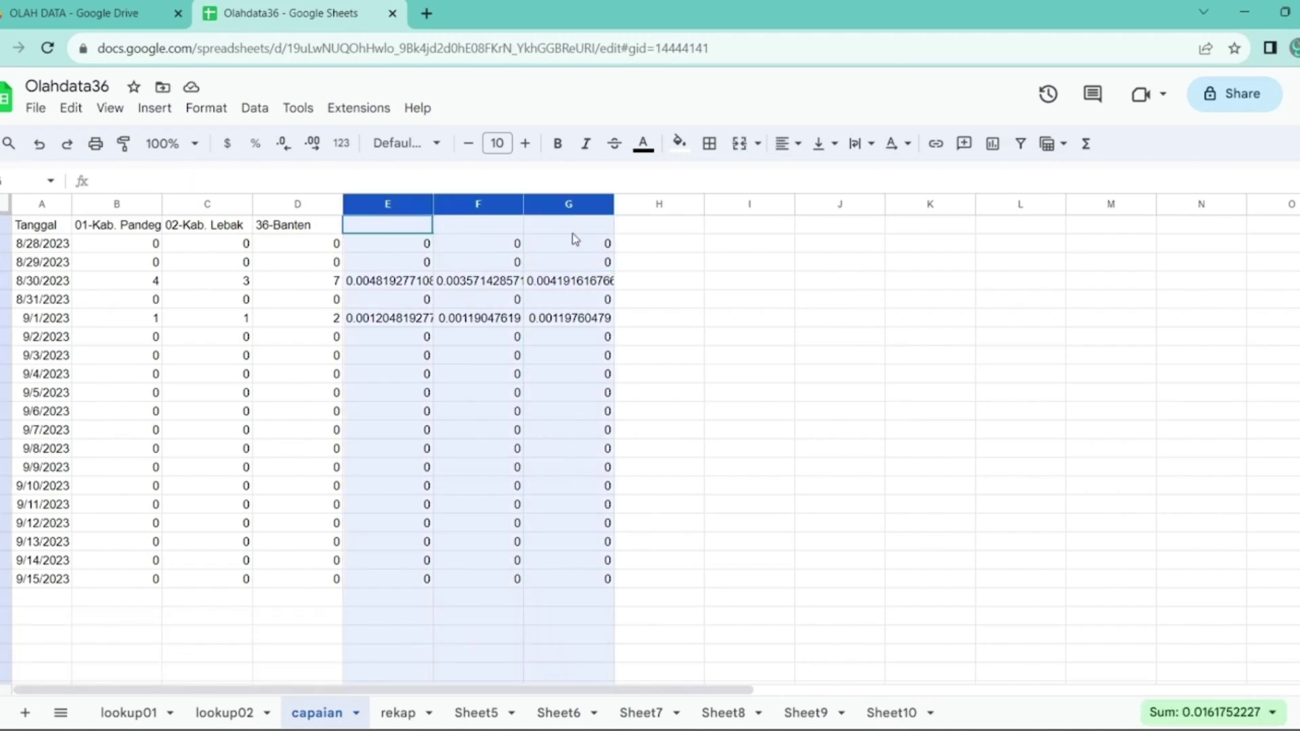
{"action": "left_click", "coordinate": [297, 149]}
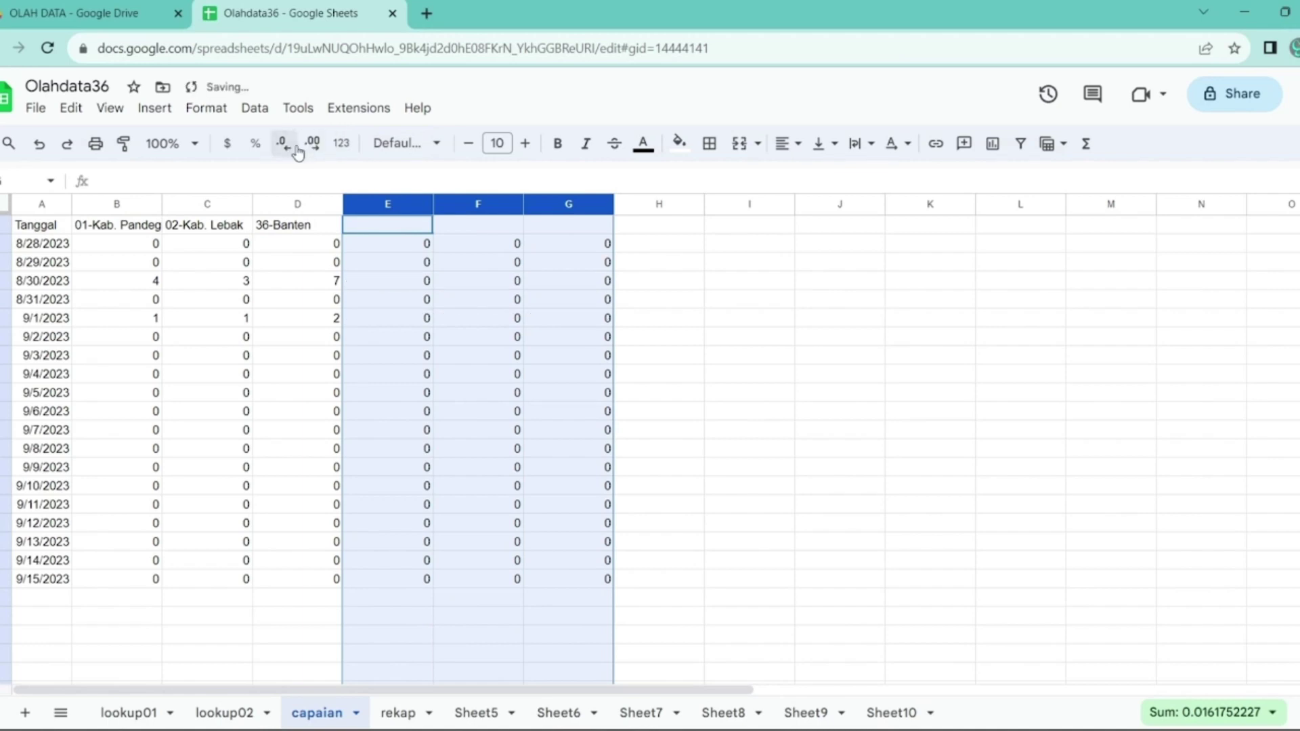
{"action": "left_click", "coordinate": [313, 145]}
{"action": "left_click", "coordinate": [313, 145]}
{"action": "left_click", "coordinate": [313, 145]}
{"action": "left_click", "coordinate": [313, 145]}
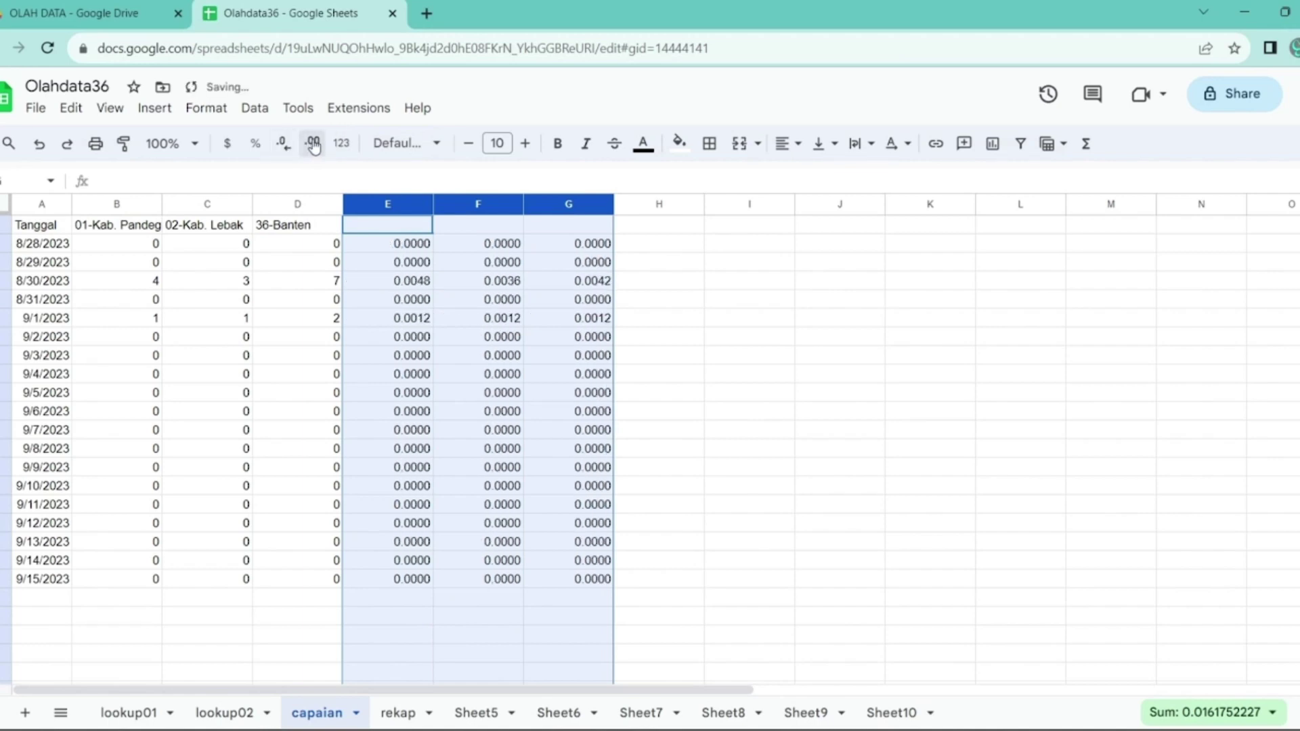
{"action": "left_click", "coordinate": [383, 226]}
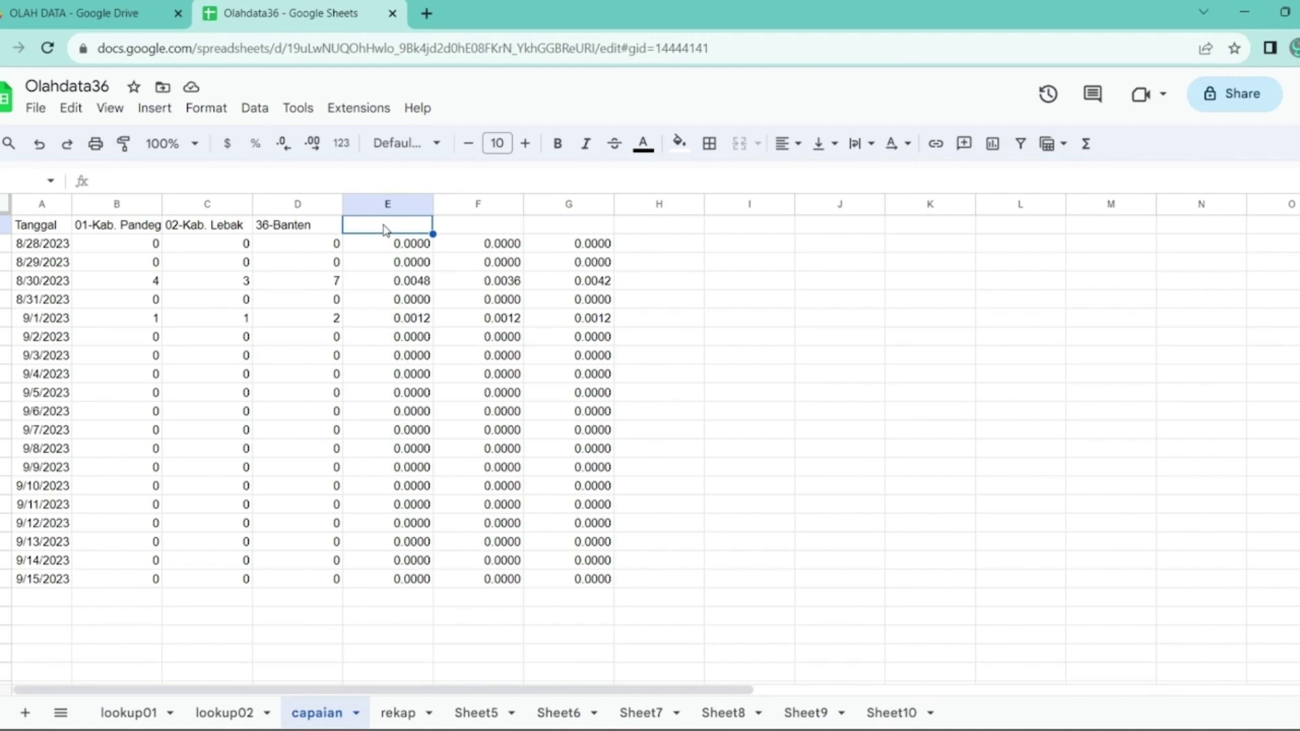
- Enter the headings capaian01, capaian02 and capaian36 in E1:G1
{"action": "type", "text": "capoi"}
{"action": "key", "text": "BackSpace"}
{"action": "key", "text": "BackSpace"}
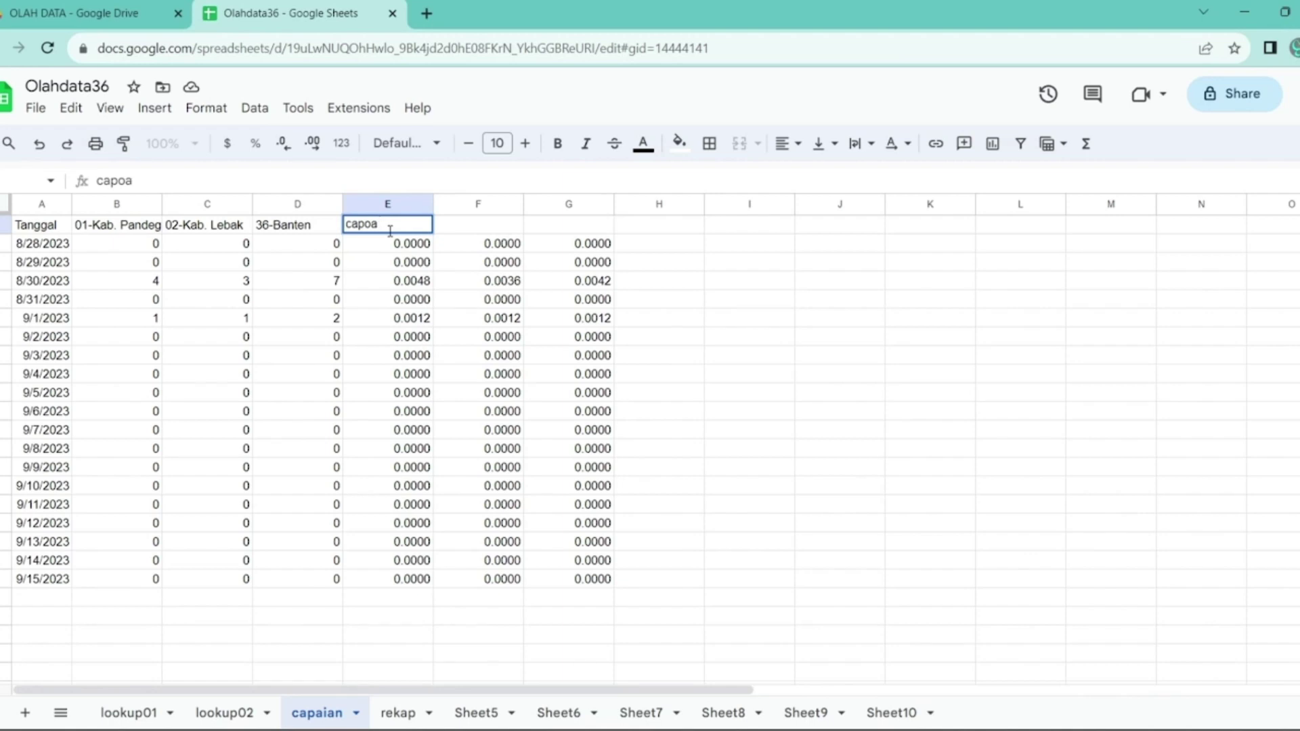
{"action": "type", "text": "aian01"}
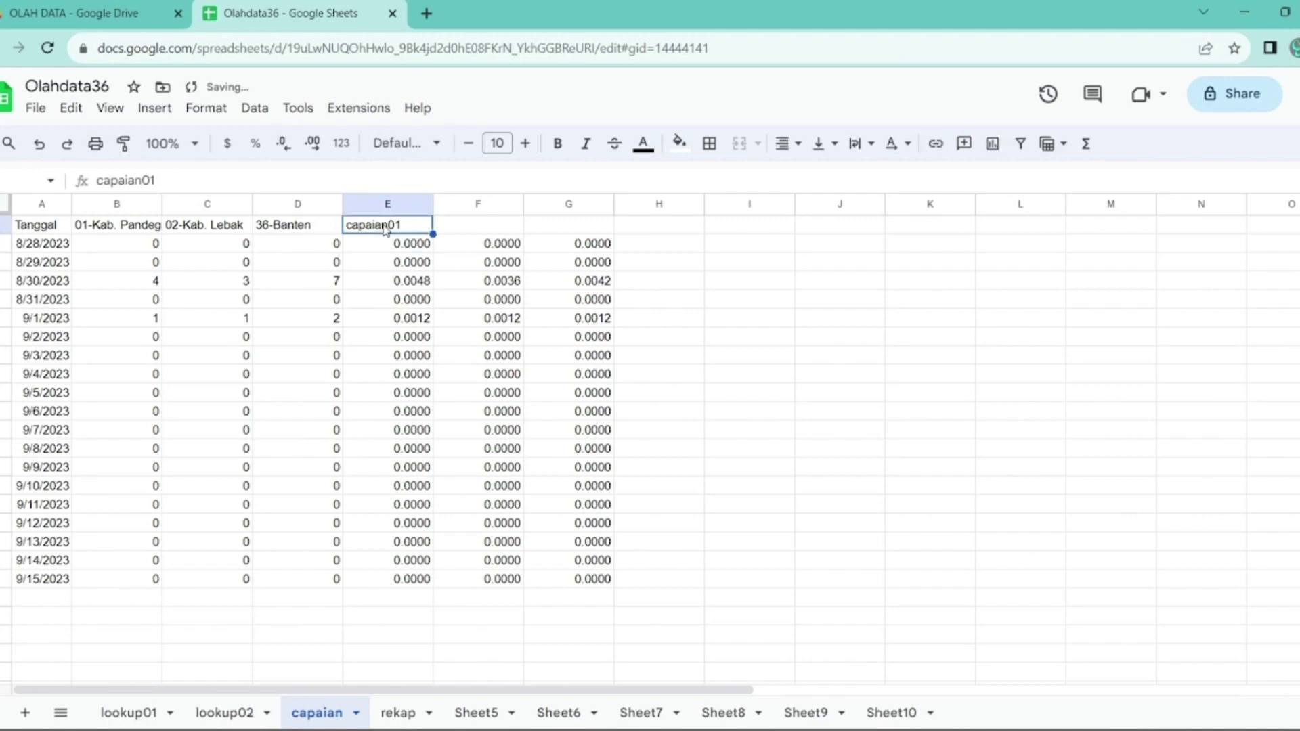
{"action": "key", "text": "Tab"}
{"action": "type", "text": "capaian"}
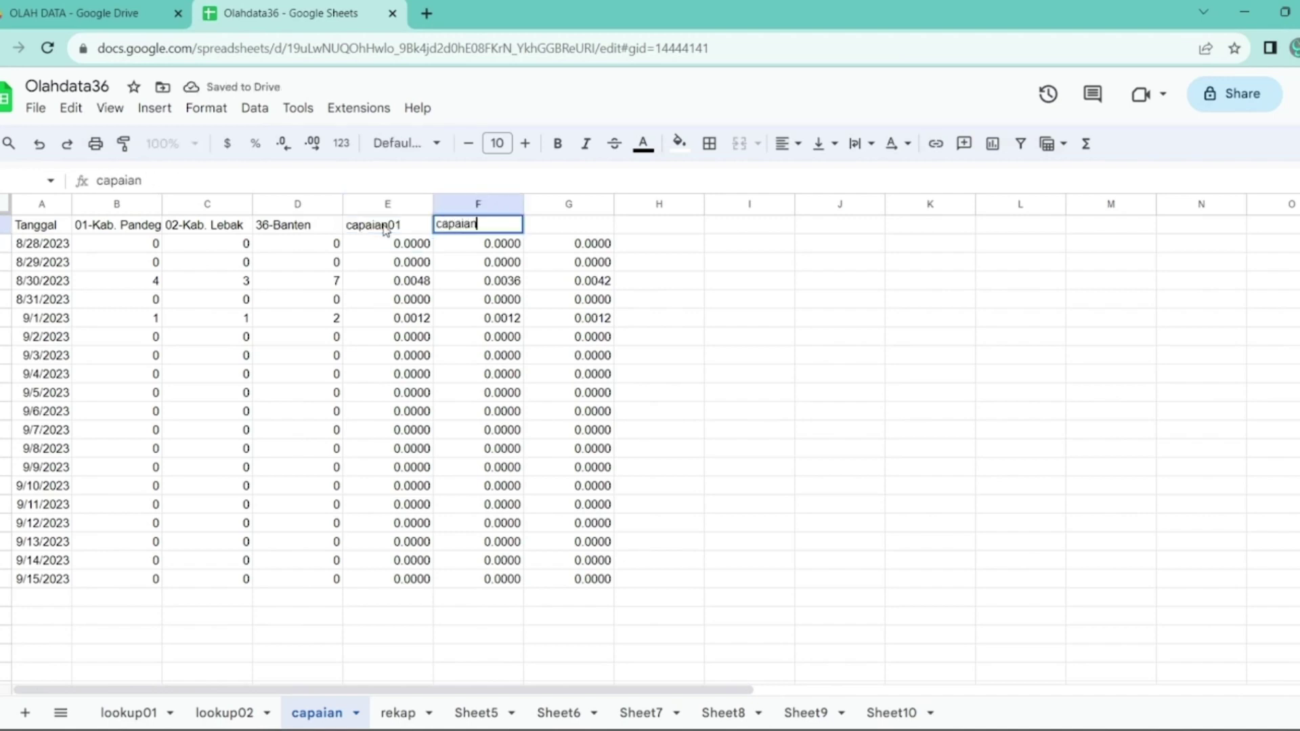
{"action": "type", "text": "02"}
{"action": "key", "text": "Return"}
{"action": "key", "text": "Up"}
{"action": "key", "text": "Right"}
{"action": "type", "text": "c"}
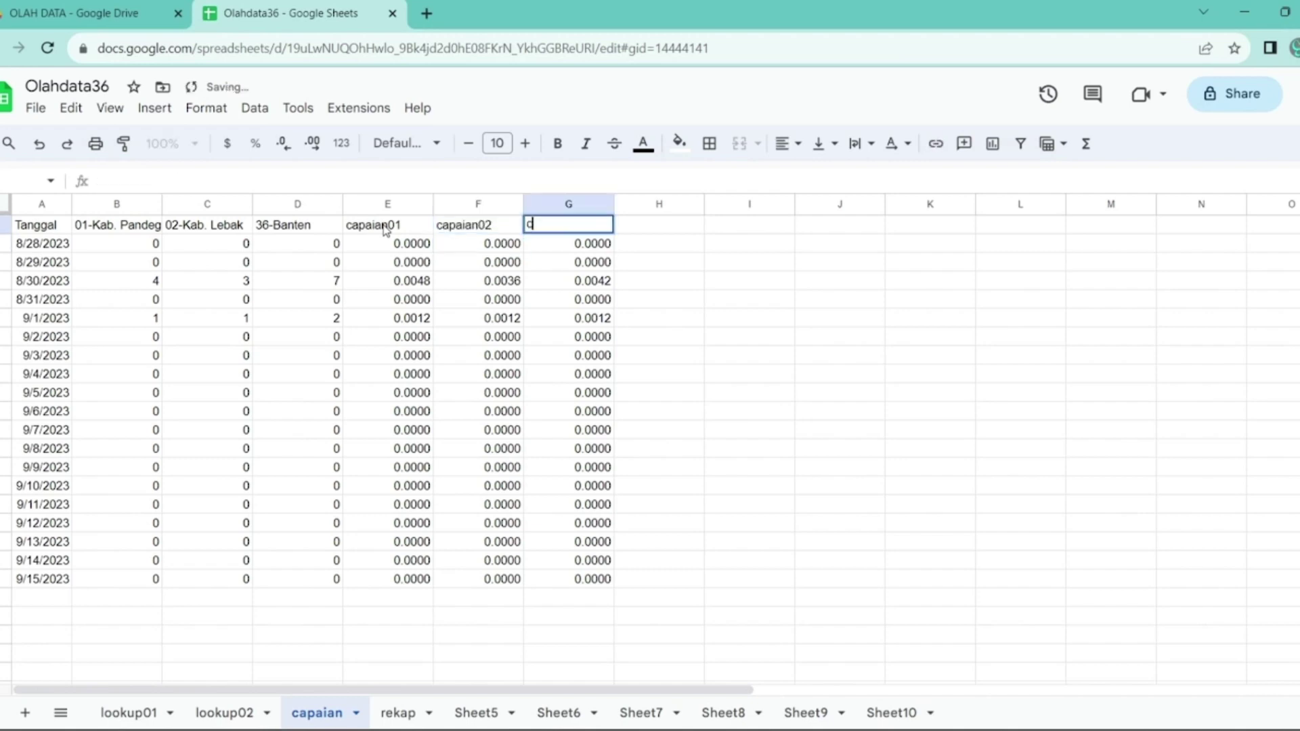
{"action": "type", "text": "apaian"}
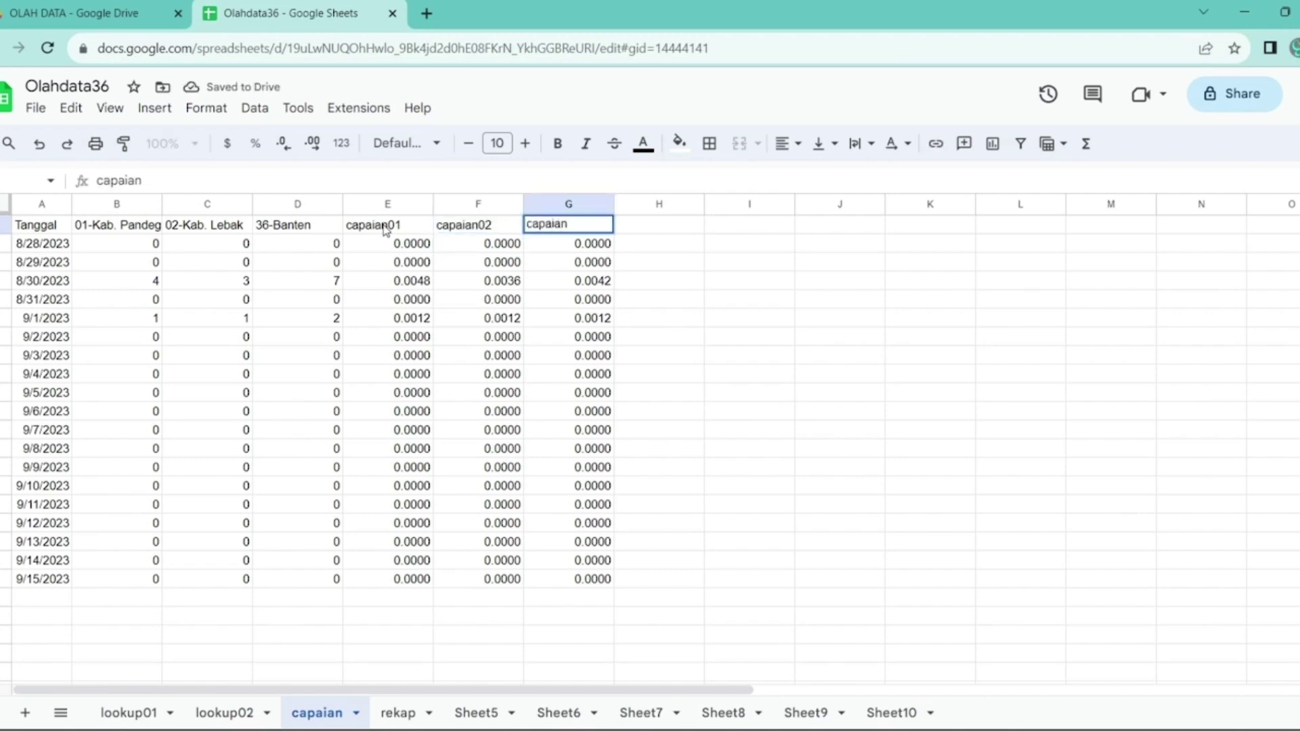
{"action": "type", "text": "36"}
{"action": "key", "text": "Return"}
{"action": "key", "text": "Up"}
{"action": "key", "text": "Right"}
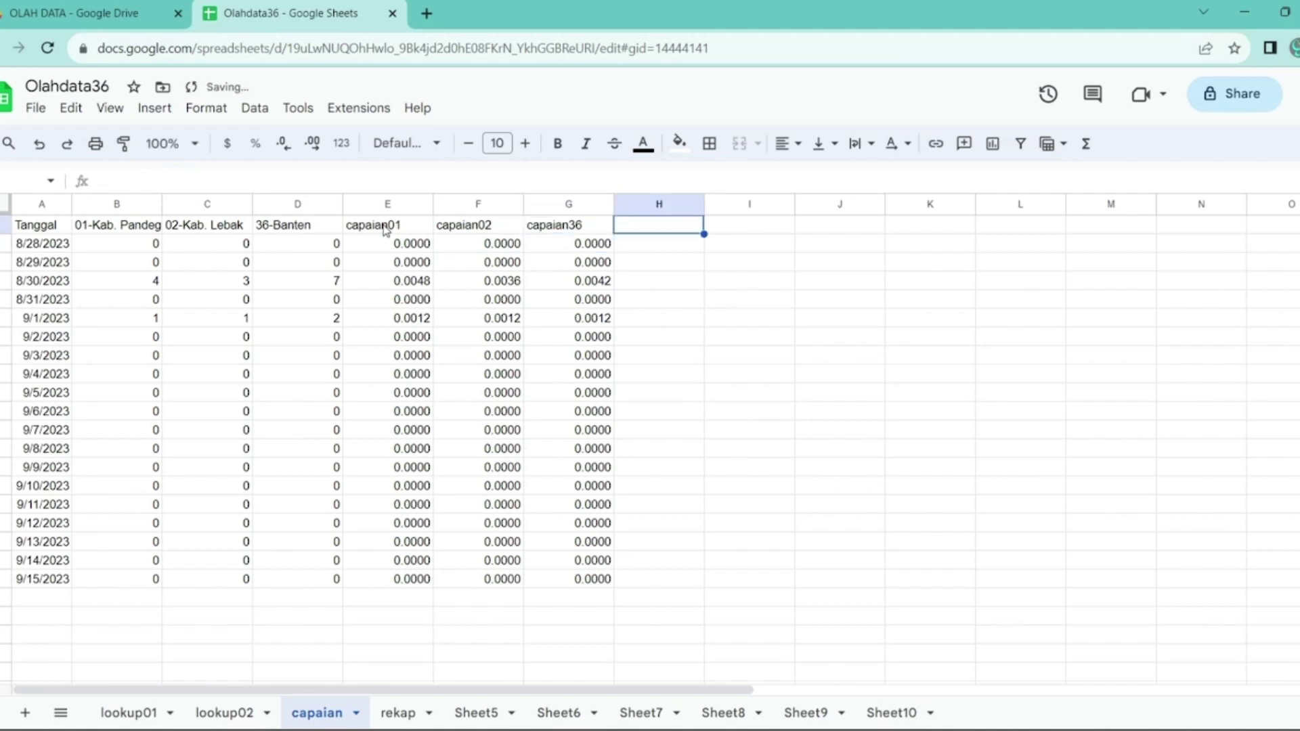
{"action": "key", "text": "Down"}
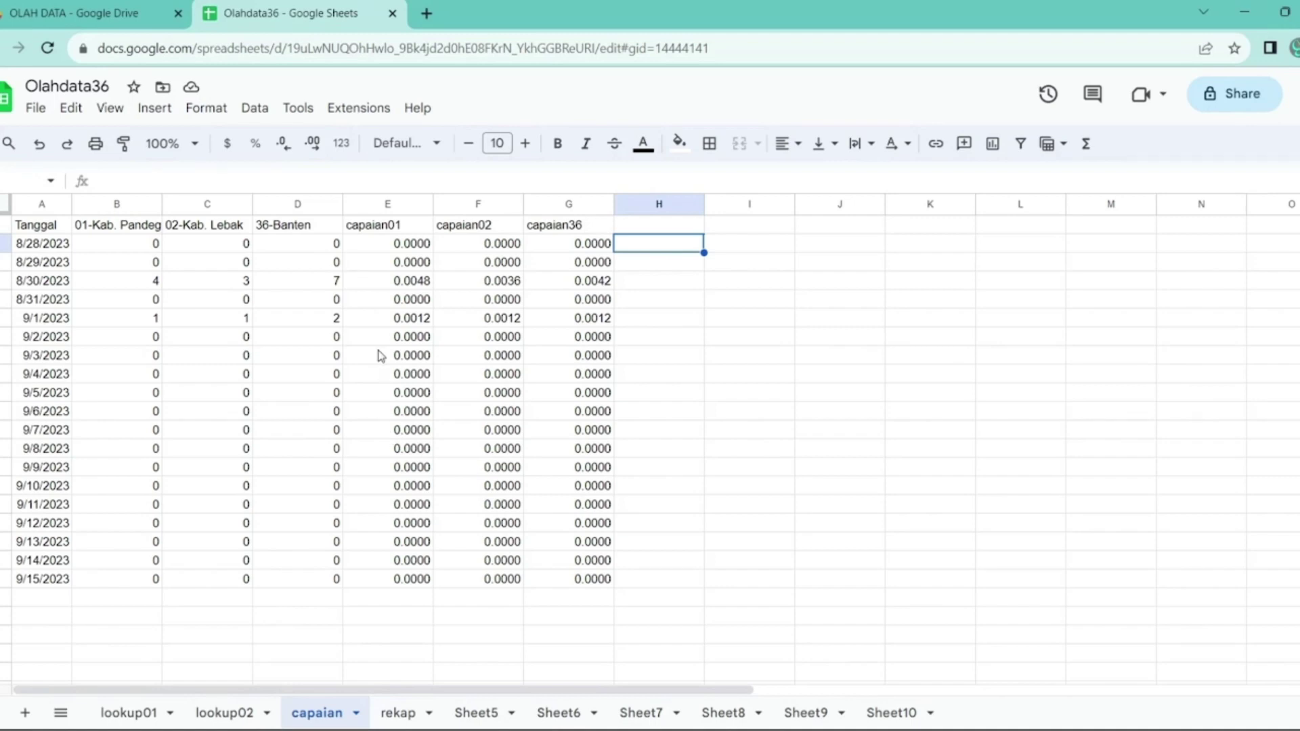
- Prefix the E1 heading with % to read %capaian01
{"action": "left_click", "coordinate": [380, 230]}
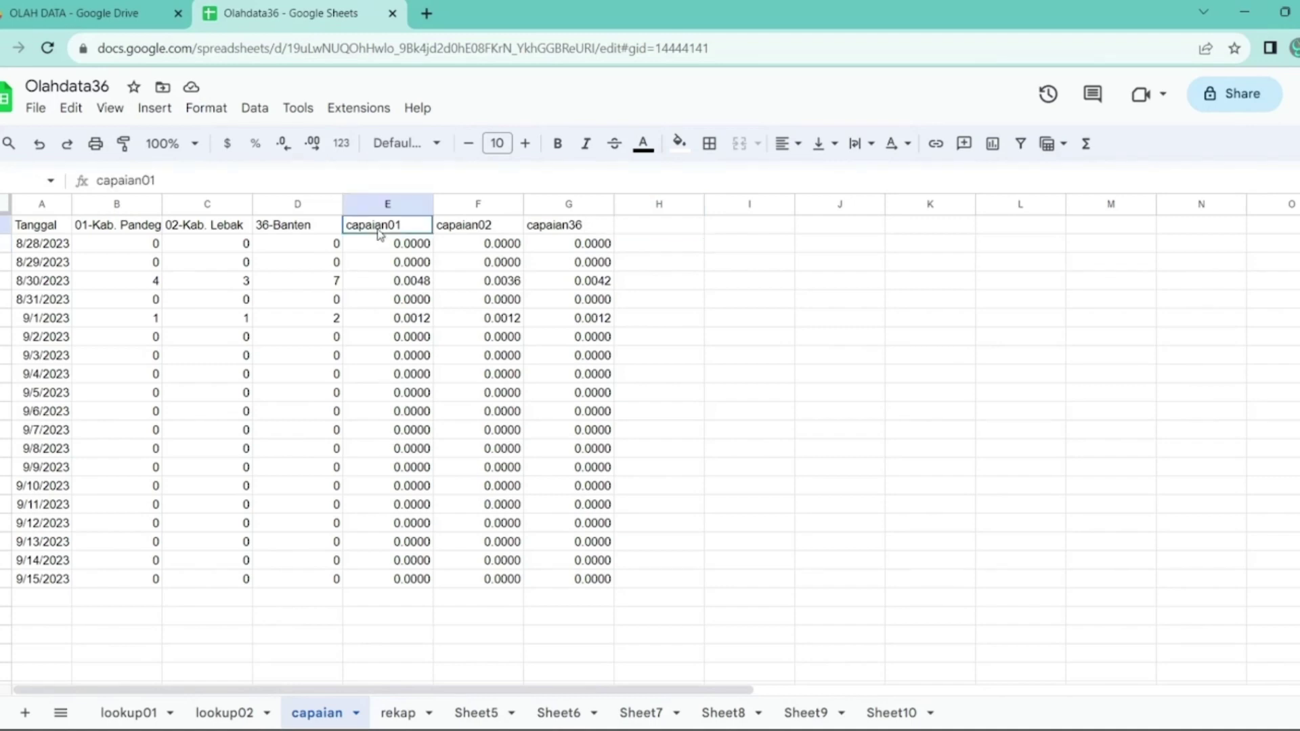
{"action": "double_click", "coordinate": [380, 233]}
{"action": "key", "text": "Left"}
{"action": "key", "text": "Left"}
{"action": "key", "text": "Left"}
{"action": "key", "text": "Left"}
{"action": "key", "text": "Left"}
{"action": "key", "text": "Left"}
{"action": "key", "text": "Left"}
{"action": "key", "text": "Left"}
{"action": "key", "text": "Left"}
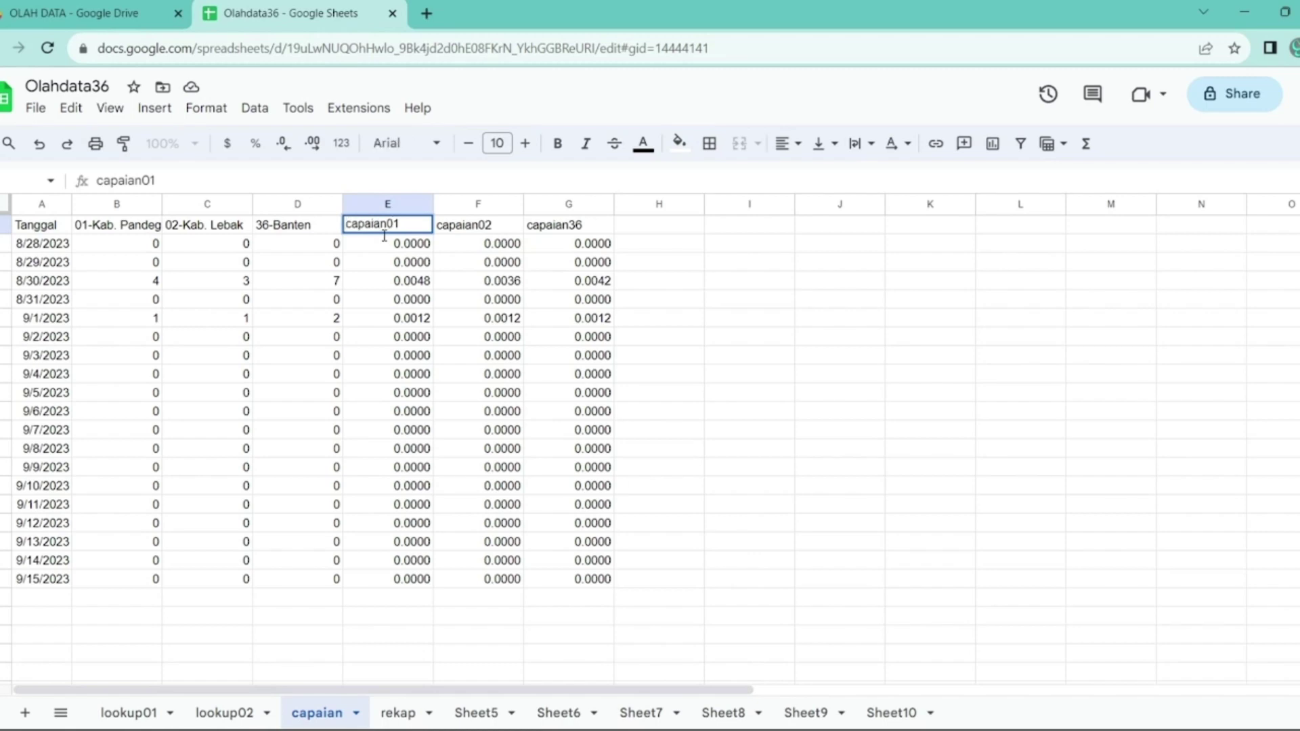
{"action": "key", "text": "Right"}
{"action": "key", "text": "Right"}
{"action": "key", "text": "Right"}
{"action": "key", "text": "Right"}
{"action": "key", "text": "Right"}
{"action": "key", "text": "Right"}
{"action": "key", "text": "Right"}
{"action": "key", "text": "Right"}
{"action": "key", "text": "Right"}
{"action": "key", "text": "Left"}
{"action": "key", "text": "Left"}
{"action": "key", "text": "Left"}
{"action": "key", "text": "Left"}
{"action": "key", "text": "Left"}
{"action": "key", "text": "Left"}
{"action": "key", "text": "Left"}
{"action": "key", "text": "Left"}
{"action": "key", "text": "Left"}
{"action": "type", "text": "%"}
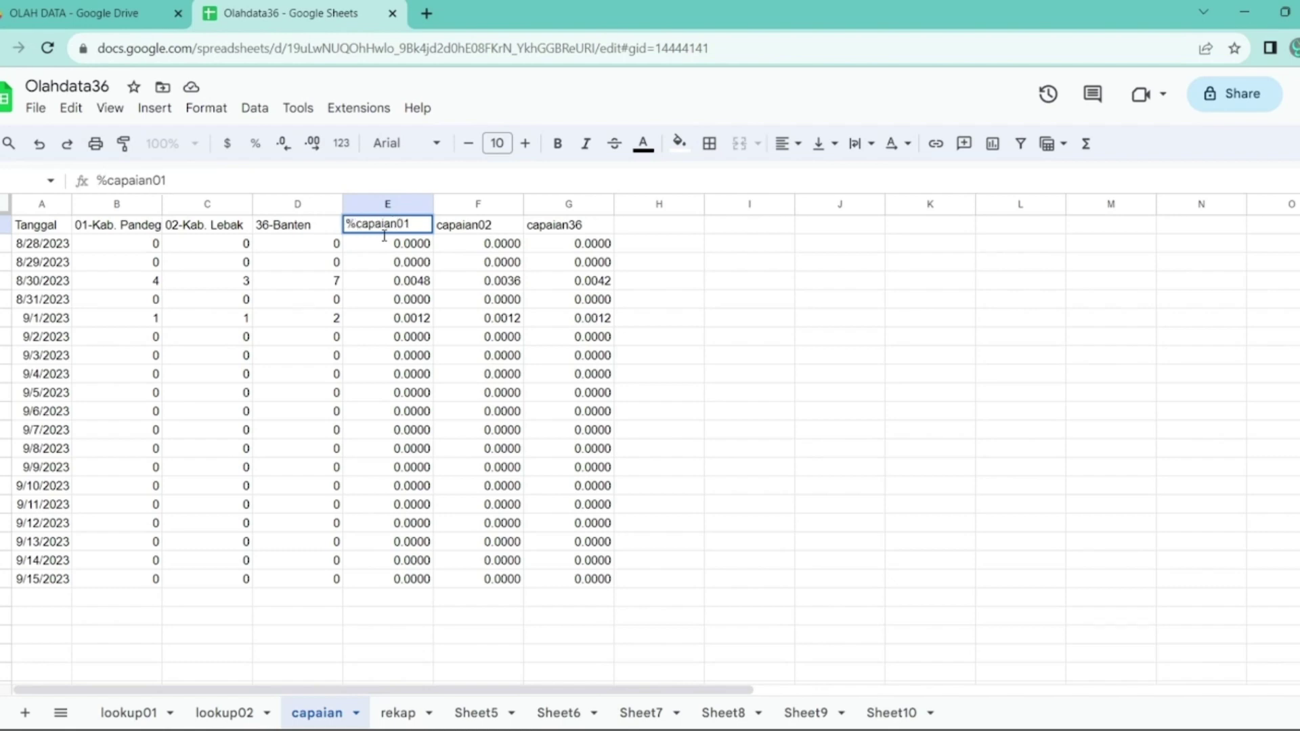
{"action": "key", "text": "Return"}
- Prefix the F1 and G1 headings with % to read %capaian02 and %capaian36
{"action": "key", "text": "Up"}
{"action": "key", "text": "Right"}
{"action": "key", "text": "Return"}
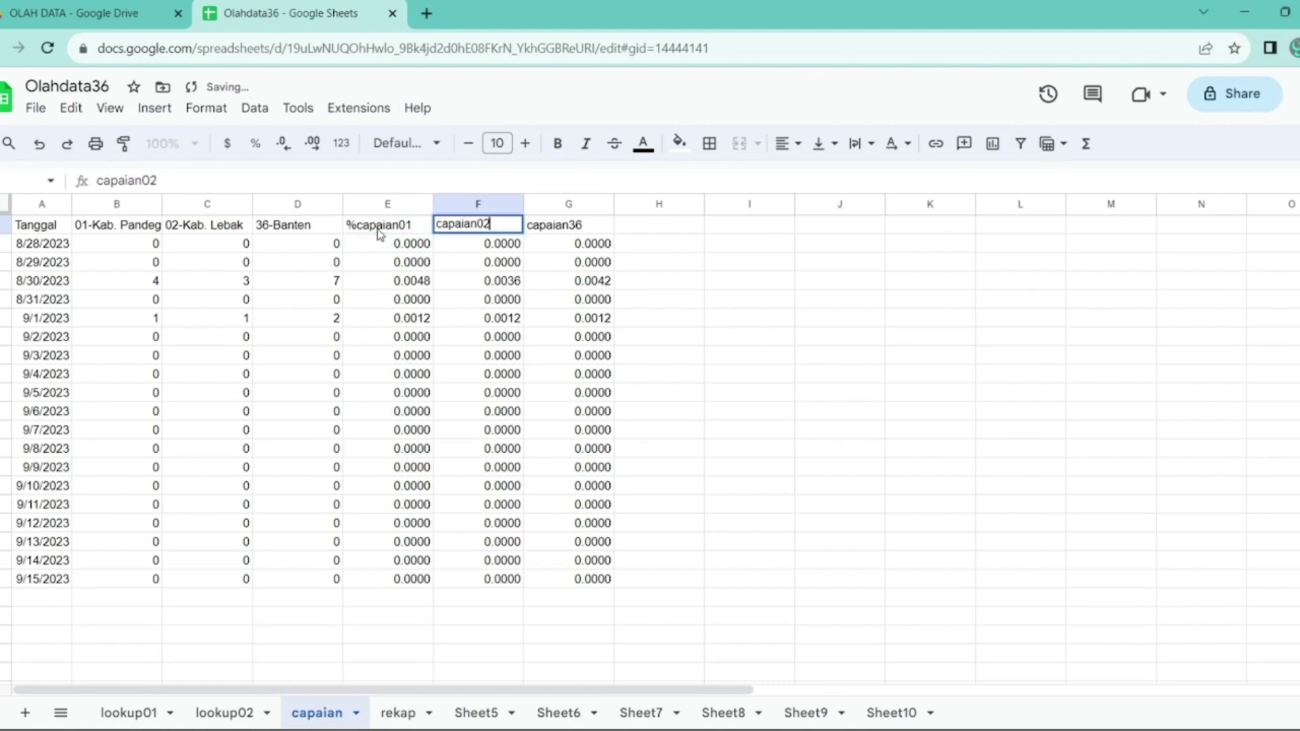
{"action": "key", "text": "Left"}
{"action": "key", "text": "Left"}
{"action": "key", "text": "Left"}
{"action": "key", "text": "Left"}
{"action": "key", "text": "Left"}
{"action": "key", "text": "Left"}
{"action": "key", "text": "Left"}
{"action": "key", "text": "Left"}
{"action": "key", "text": "Left"}
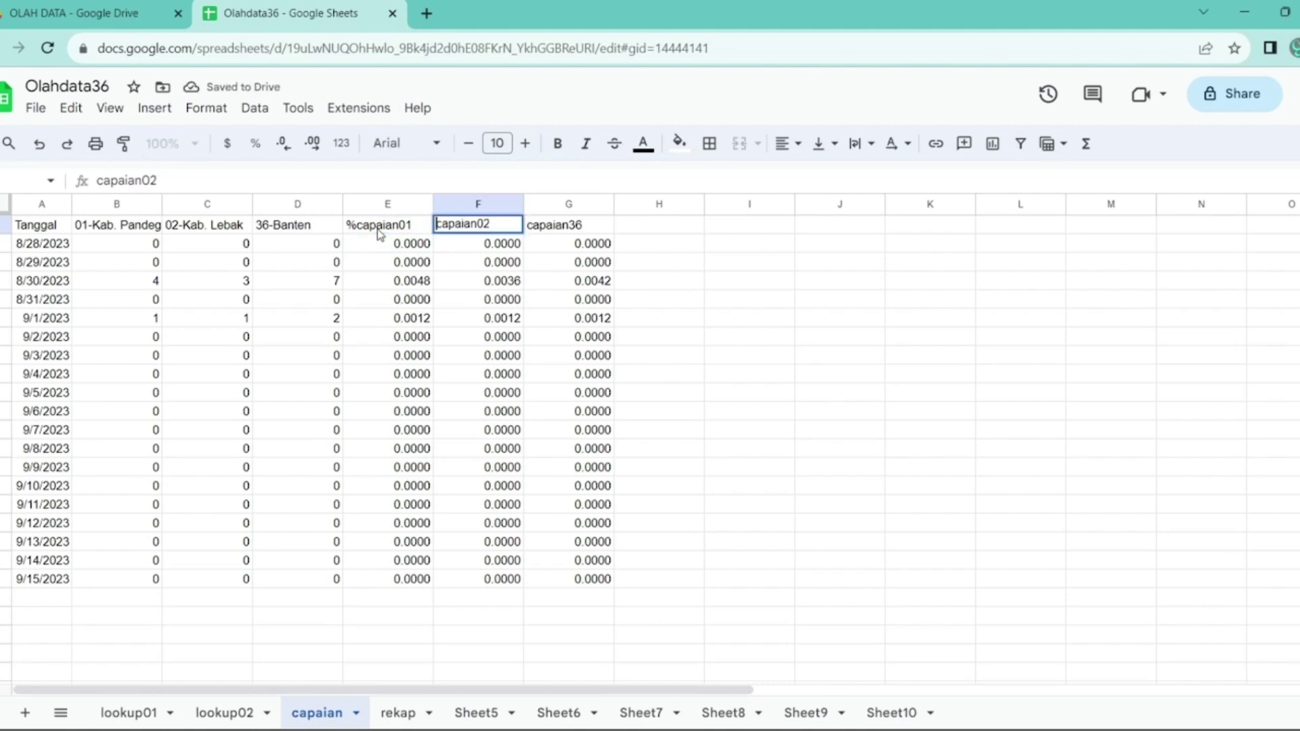
{"action": "type", "text": "%"}
{"action": "key", "text": "shift+Return"}
{"action": "key", "text": "Right"}
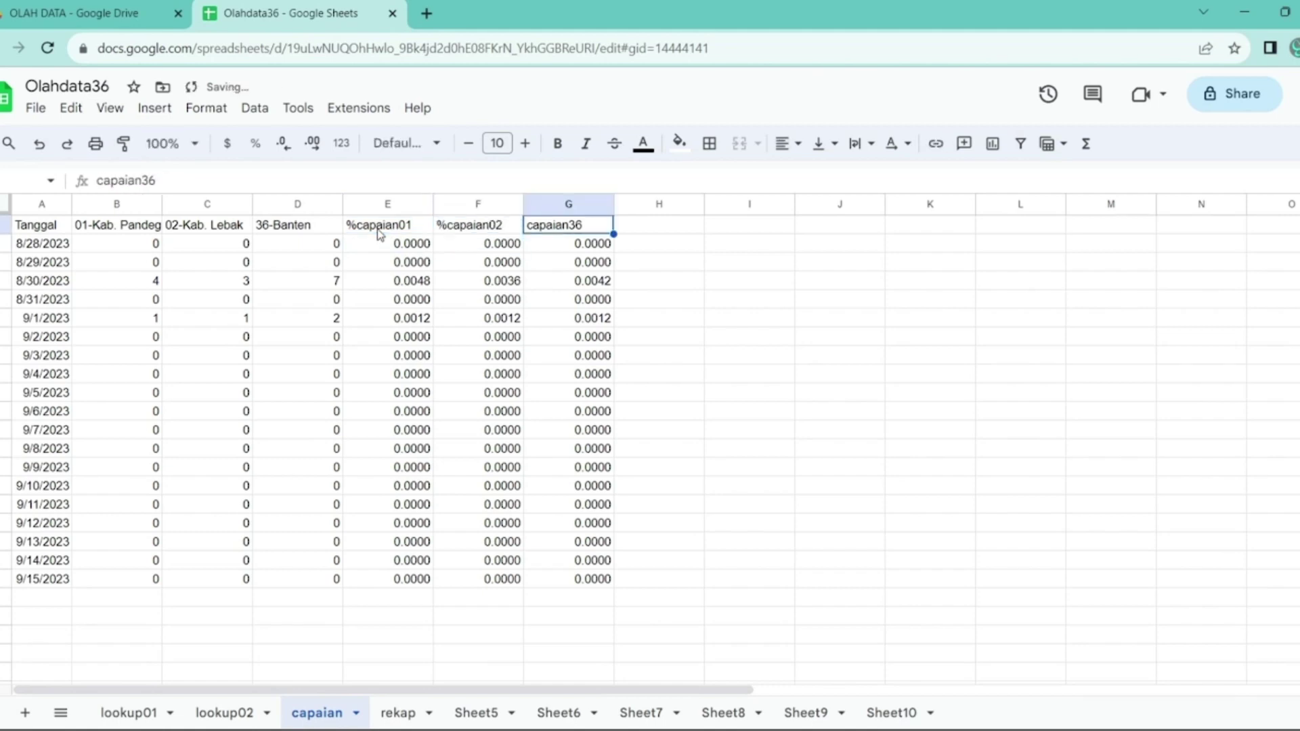
{"action": "key", "text": "F2"}
{"action": "key", "text": "Home"}
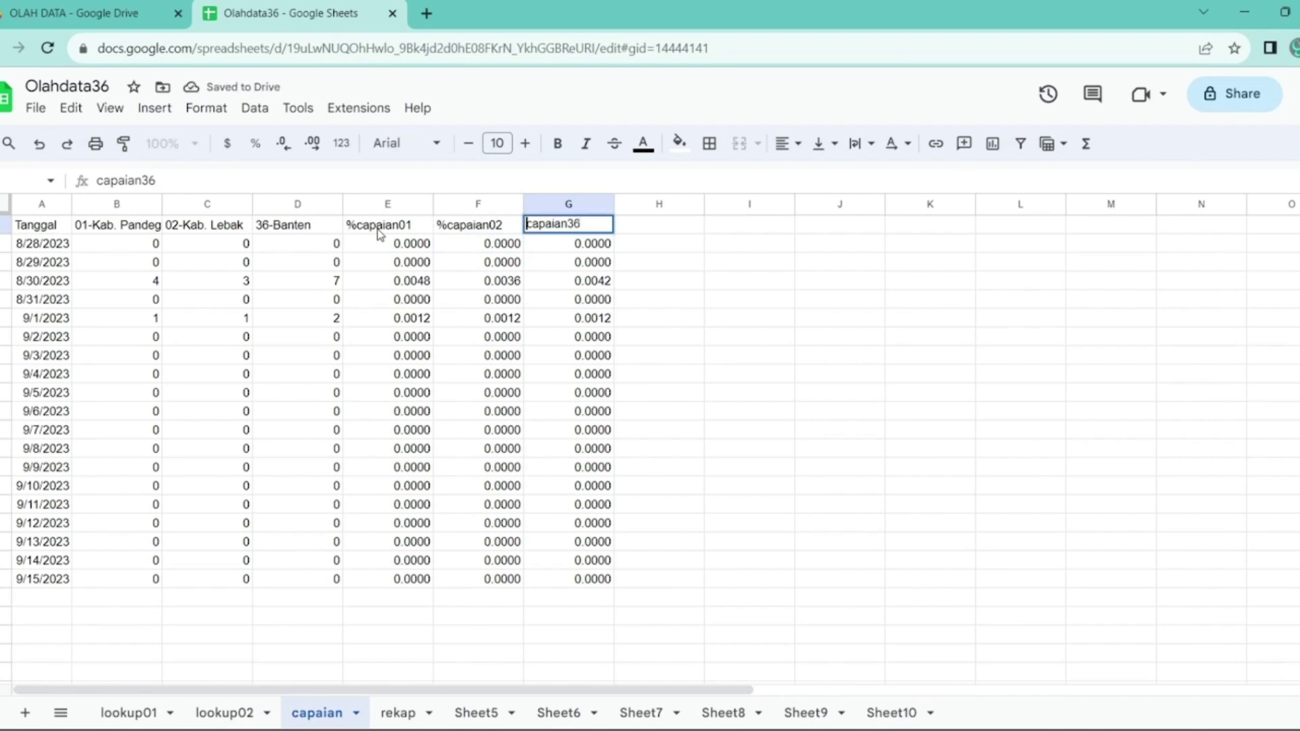
{"action": "type", "text": "%"}
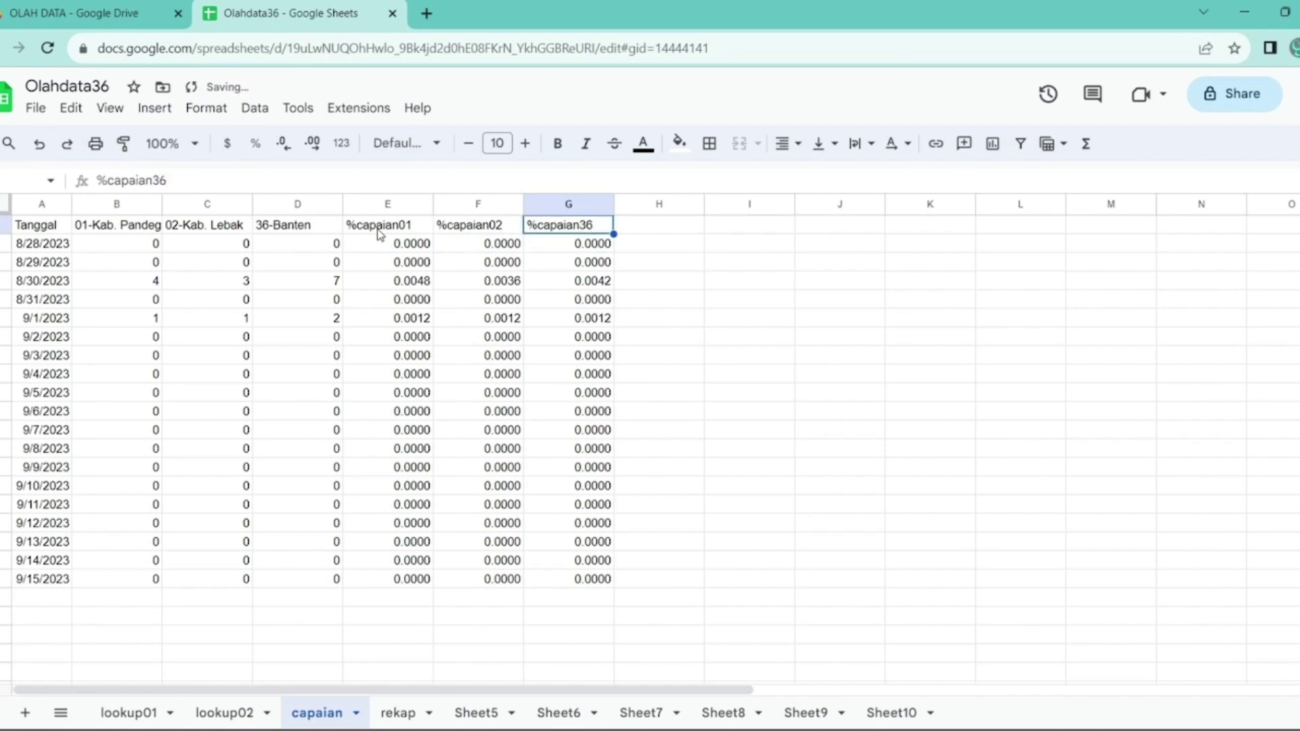
{"action": "key", "text": "Tab"}
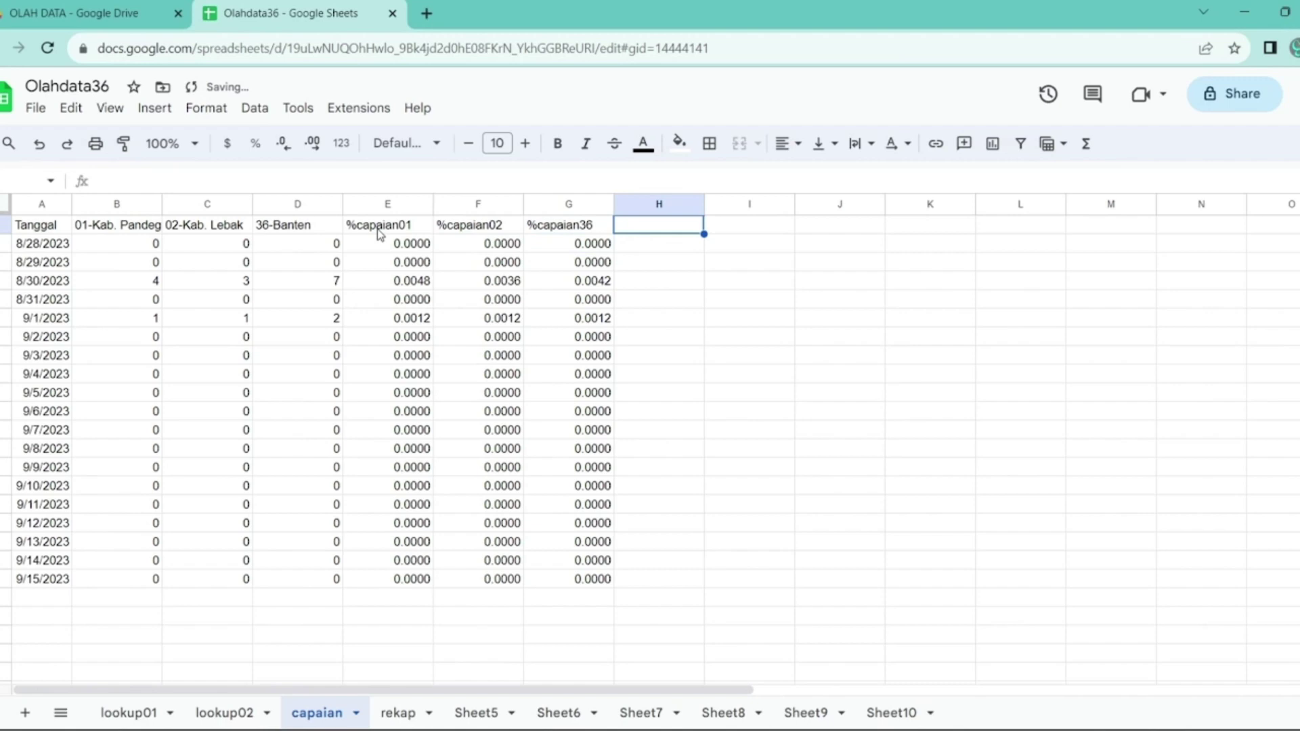
- Enter the headings kum01, kum02, kum36 and est36 in H1:K1
{"action": "type", "text": "kum01"}
{"action": "key", "text": "Tab"}
{"action": "type", "text": "kum02"}
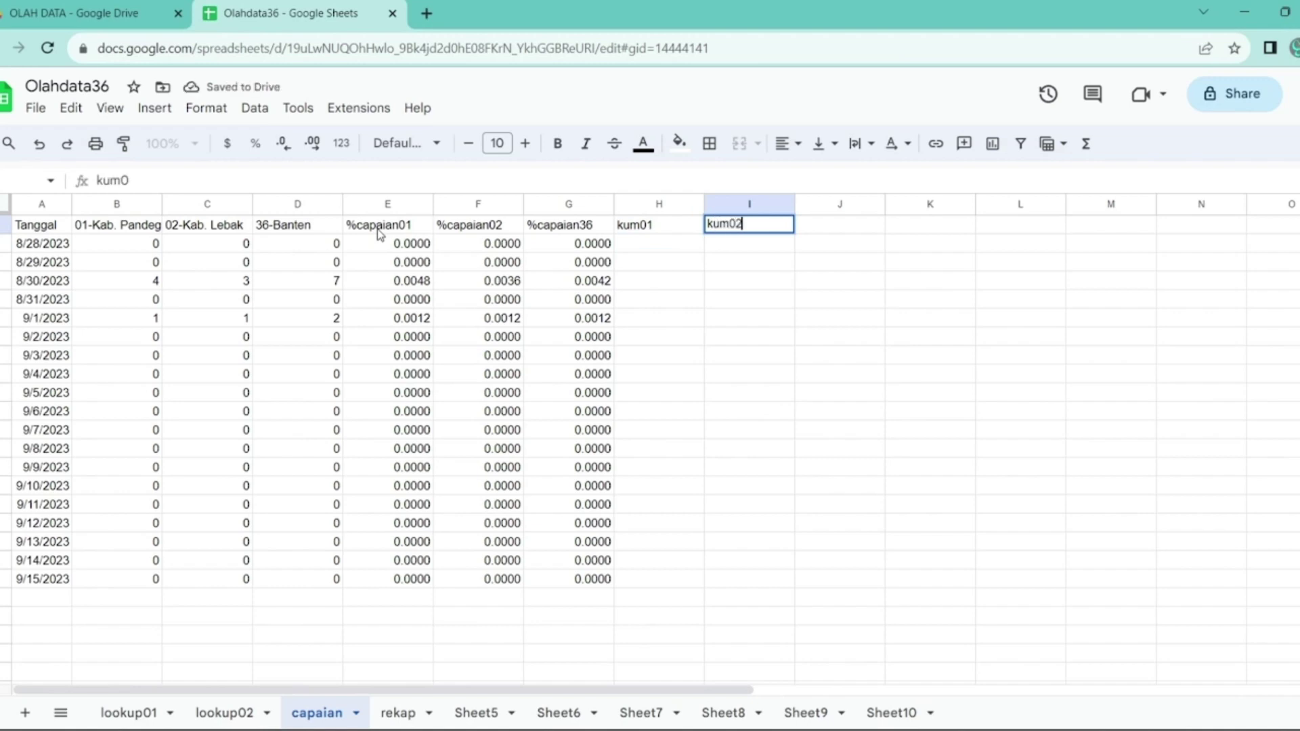
{"action": "key", "text": "ctrl+Return"}
{"action": "key", "text": "Tab"}
{"action": "type", "text": "ku"}
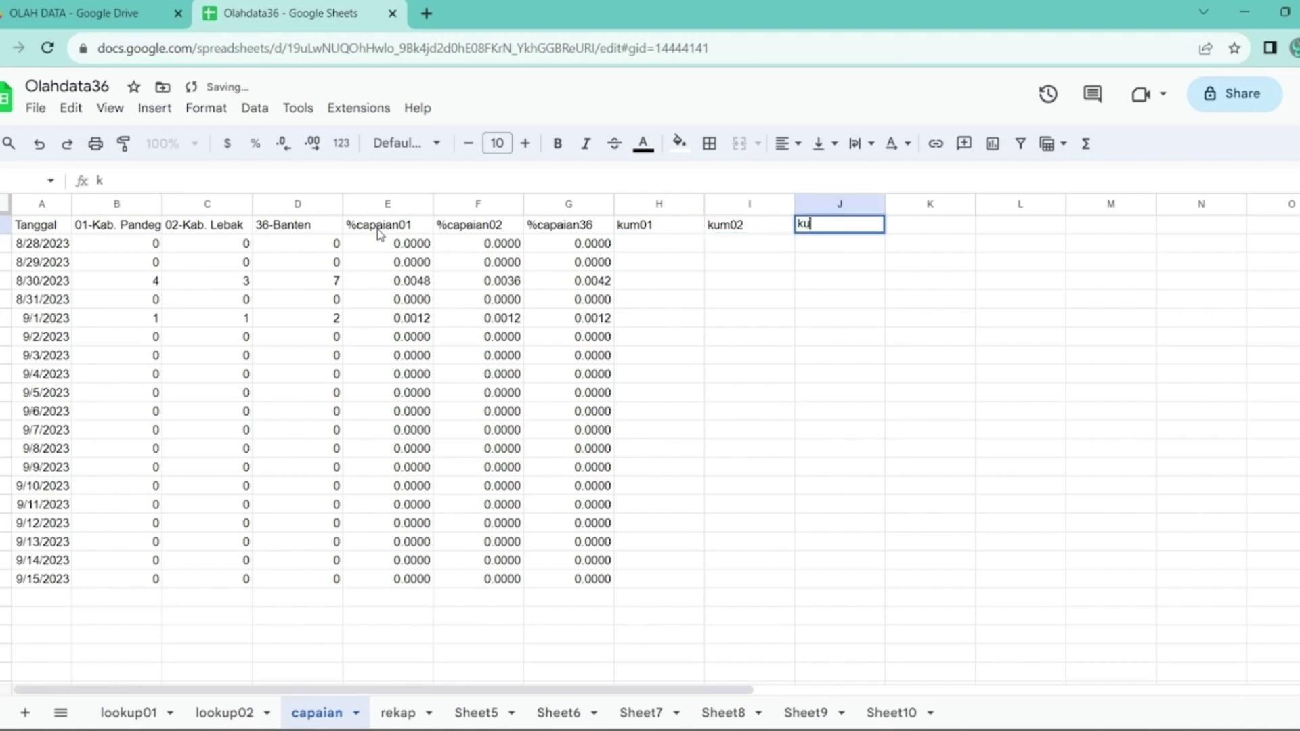
{"action": "type", "text": "m36"}
{"action": "key", "text": "Return"}
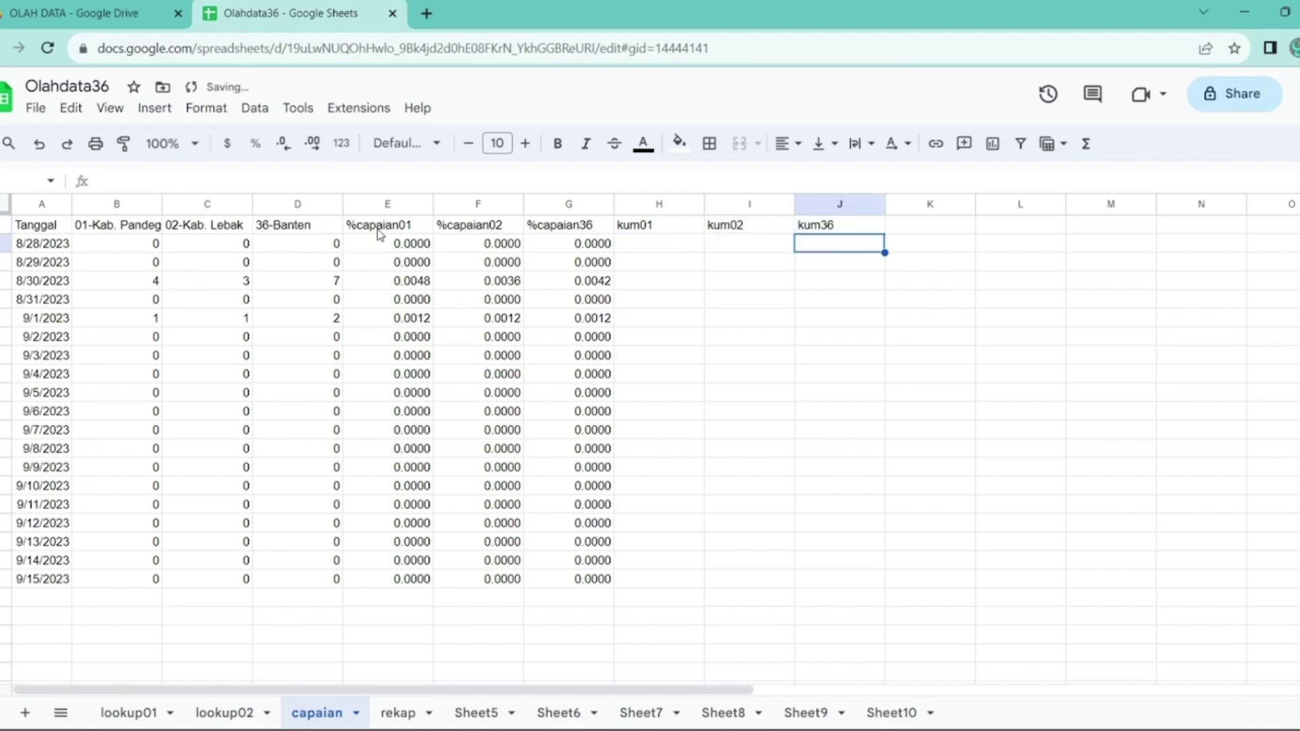
{"action": "key", "text": "Up"}
{"action": "key", "text": "Right"}
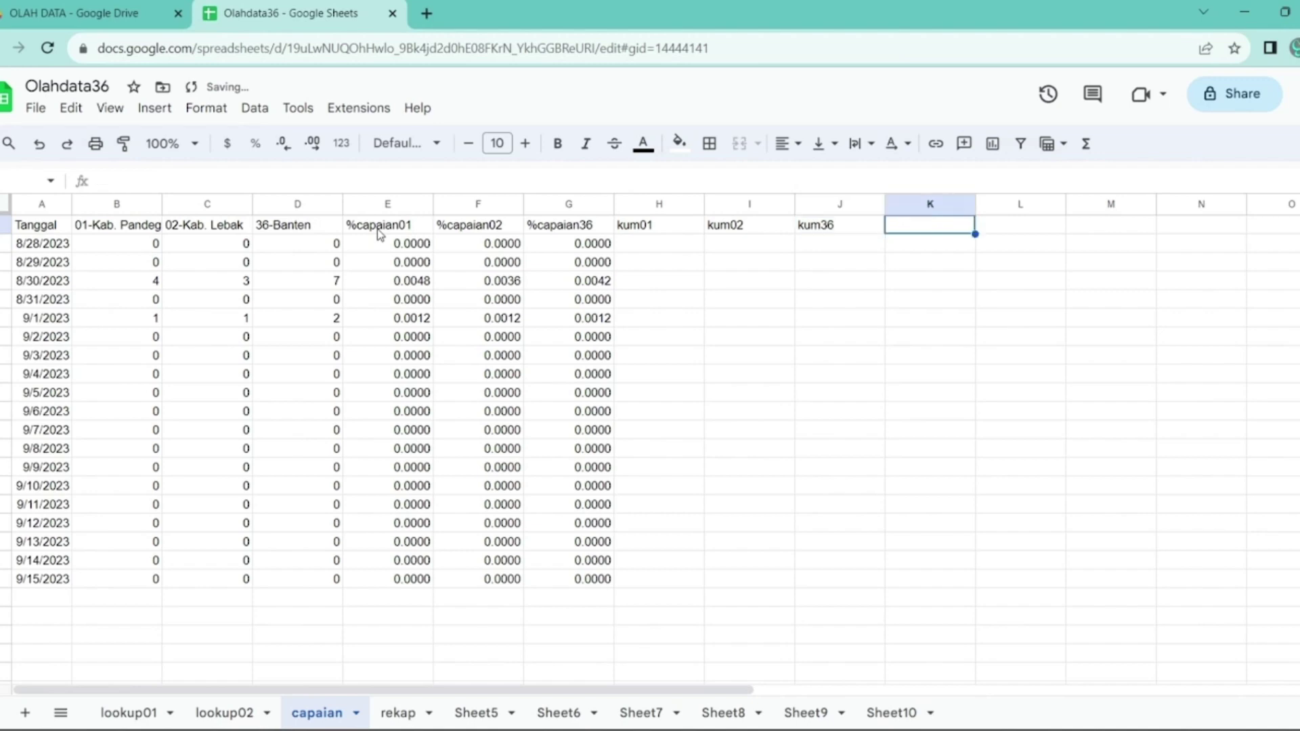
{"action": "type", "text": "est"}
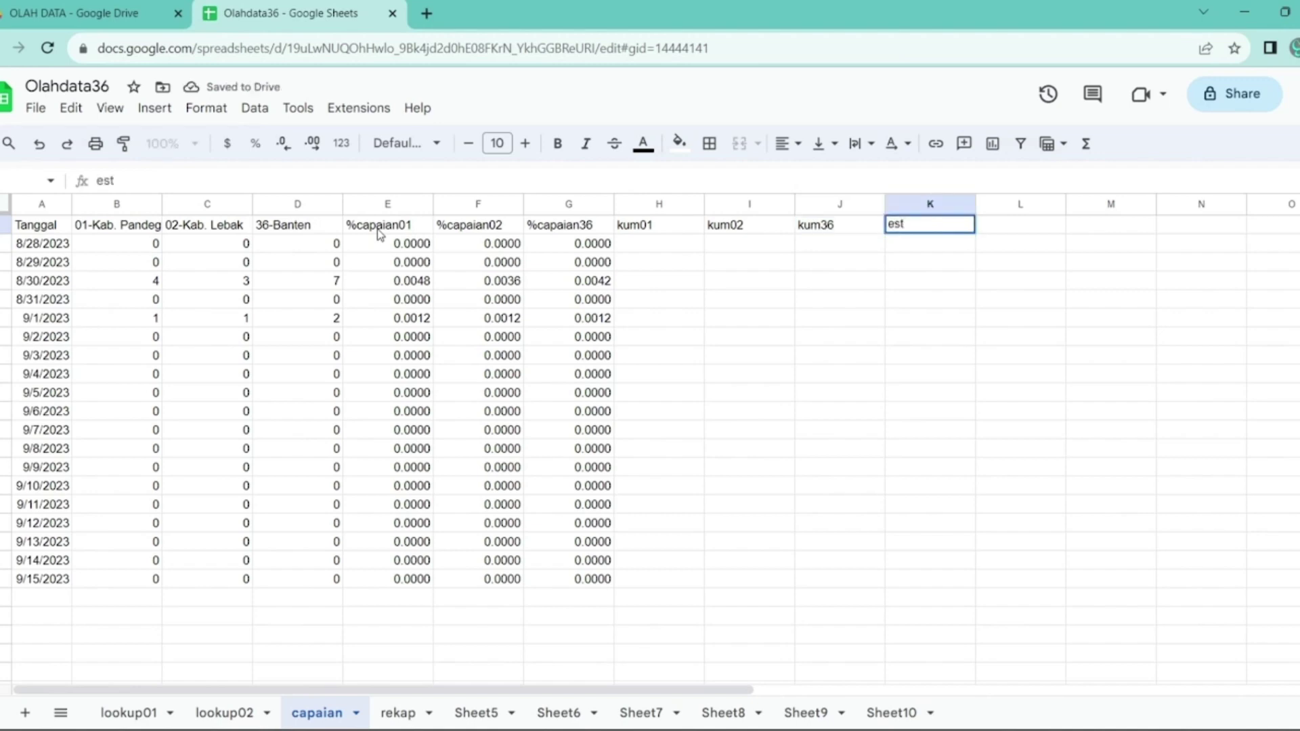
{"action": "type", "text": "36"}
{"action": "key", "text": "Return"}
{"action": "key", "text": "Left"}
{"action": "key", "text": "Left"}
{"action": "key", "text": "Left"}
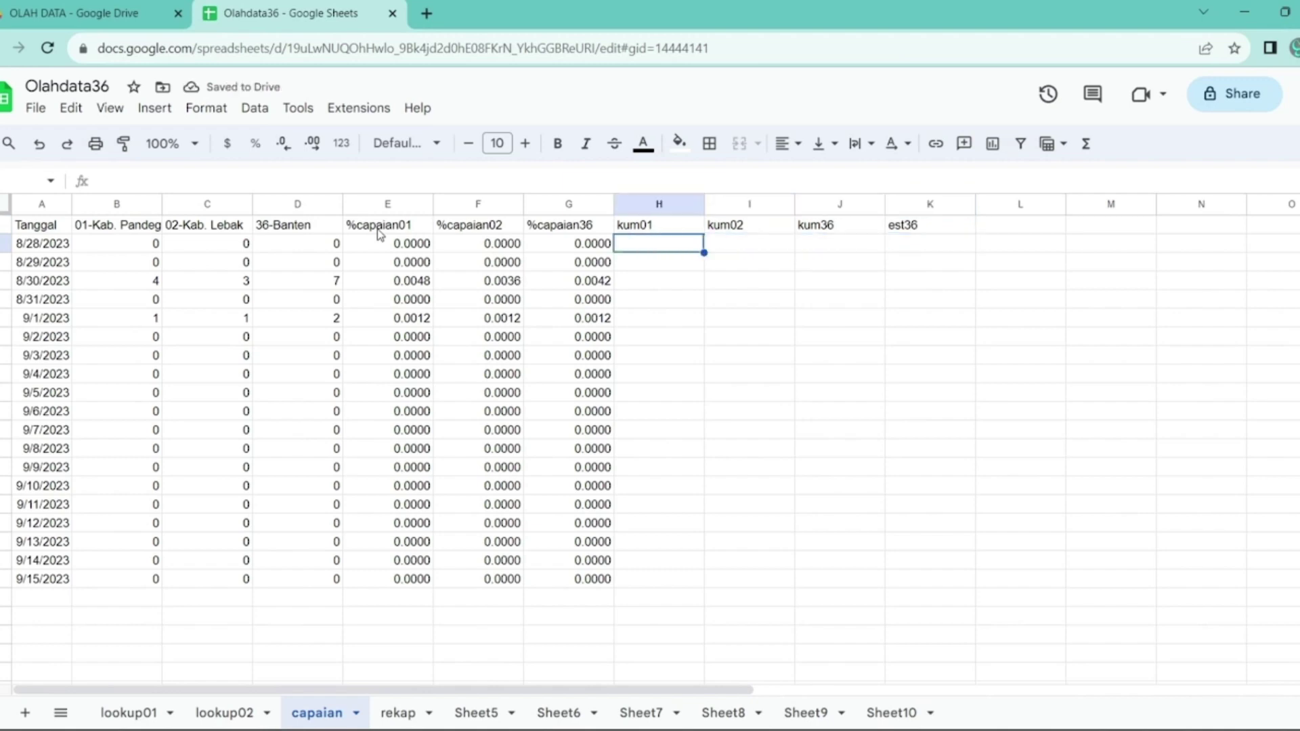
- Enter =E2 in H2 and copy it across to I2:J2
{"action": "type", "text": "="}
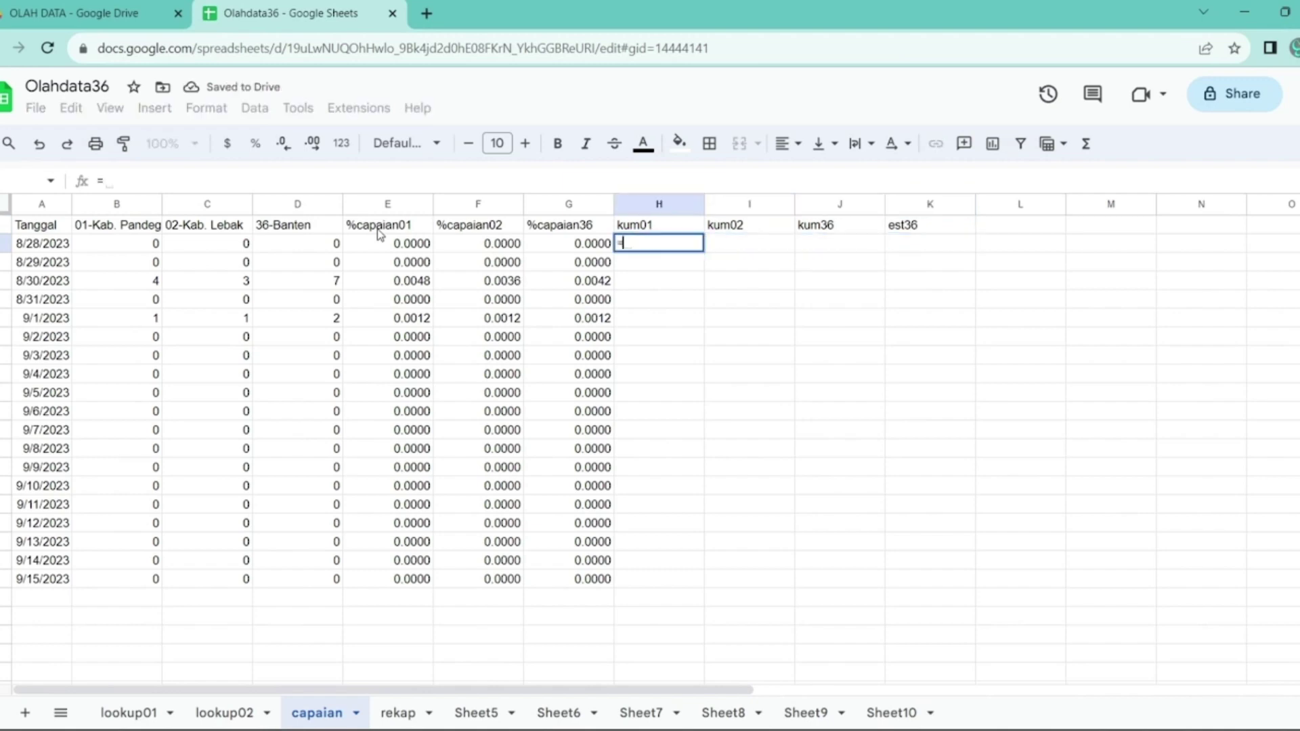
{"action": "key", "text": "Left"}
{"action": "key", "text": "Left"}
{"action": "key", "text": "Left"}
{"action": "key", "text": "Return"}
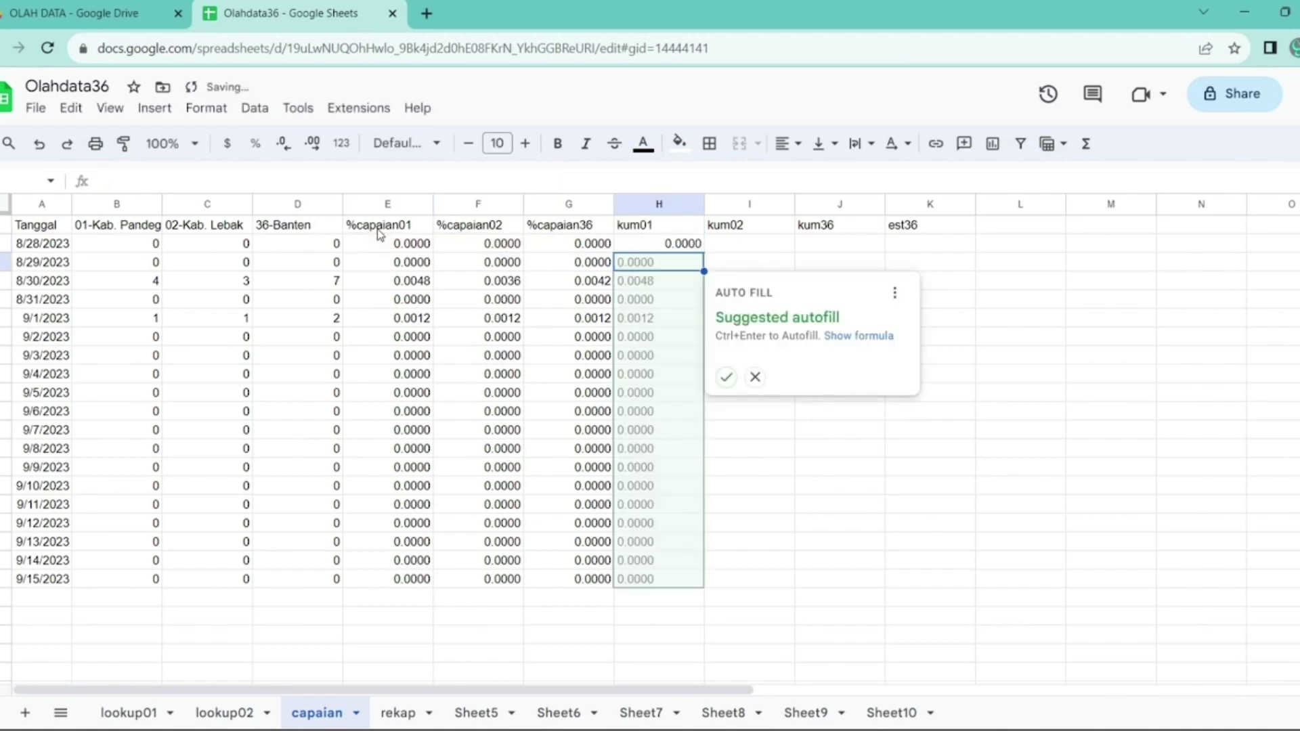
{"action": "left_click", "coordinate": [755, 379]}
{"action": "key", "text": "Right"}
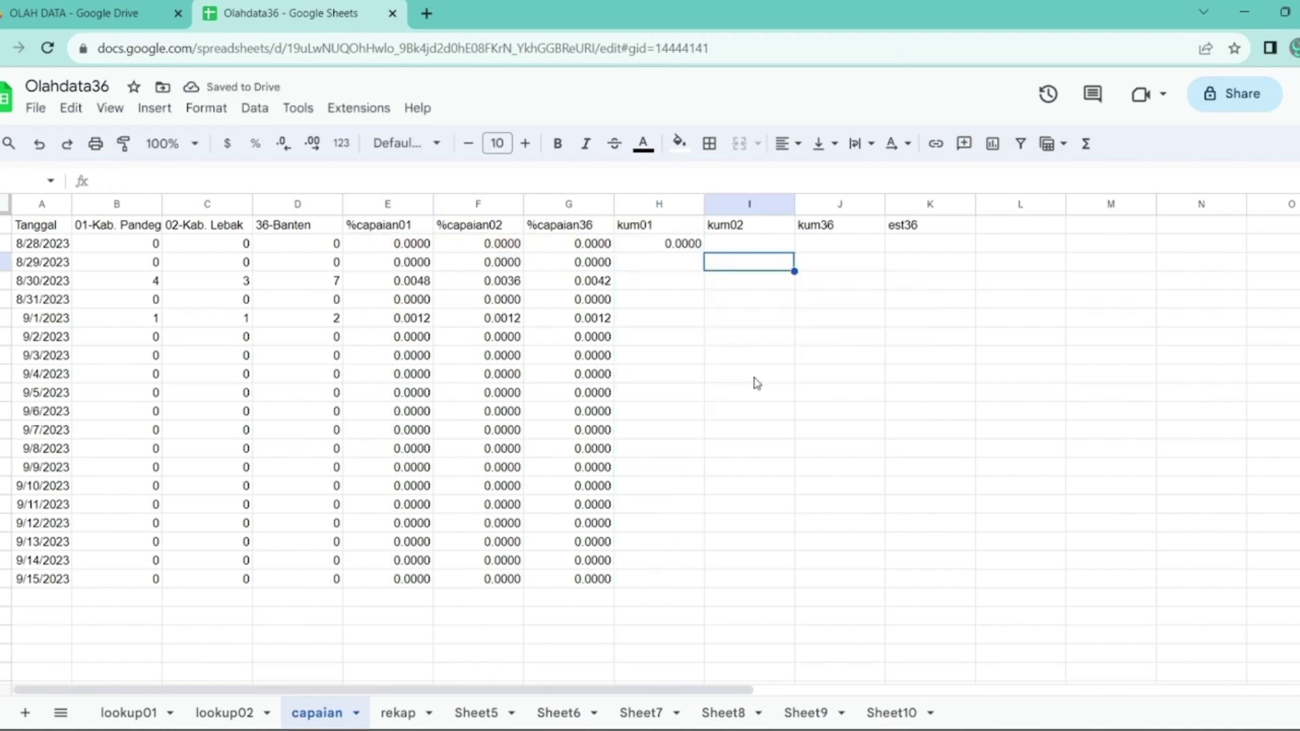
{"action": "key", "text": "Up"}
{"action": "key", "text": "Left"}
{"action": "key", "text": "ctrl+c"}
{"action": "key", "text": "Right"}
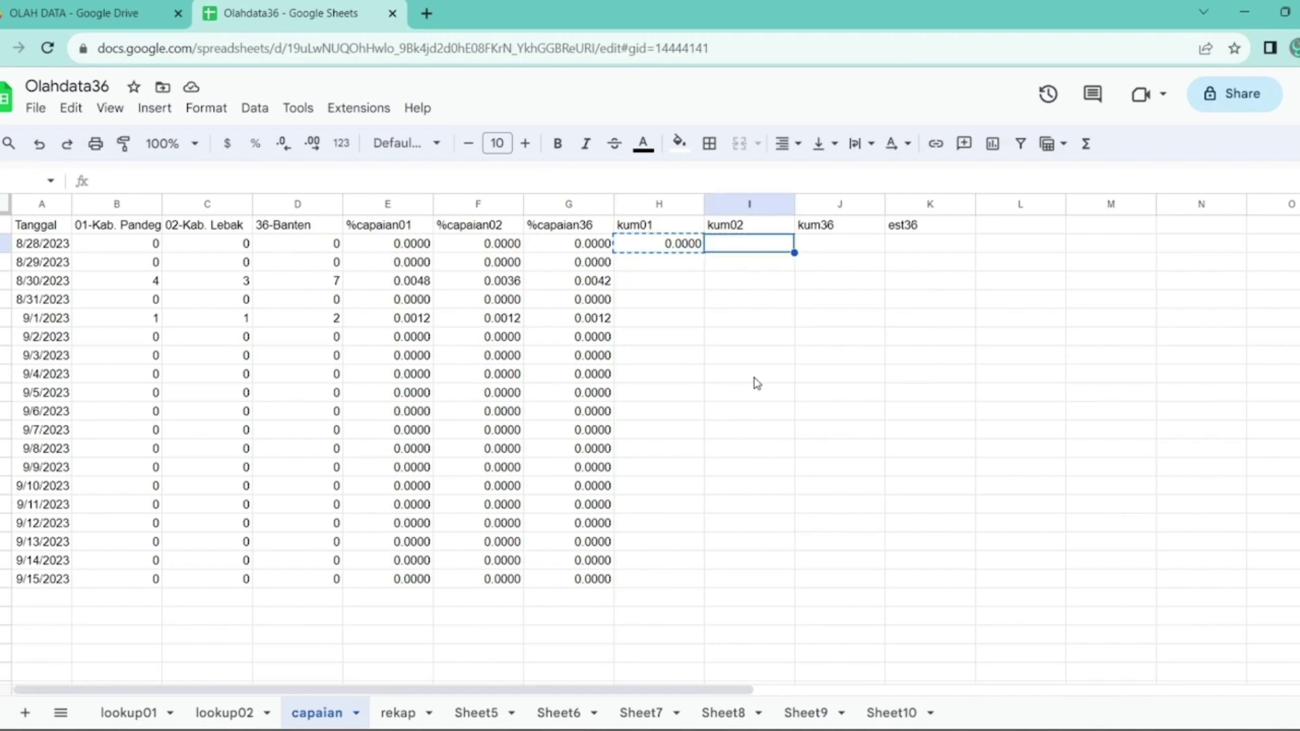
{"action": "key", "text": "shift+Right"}
{"action": "key", "text": "ctrl+v"}
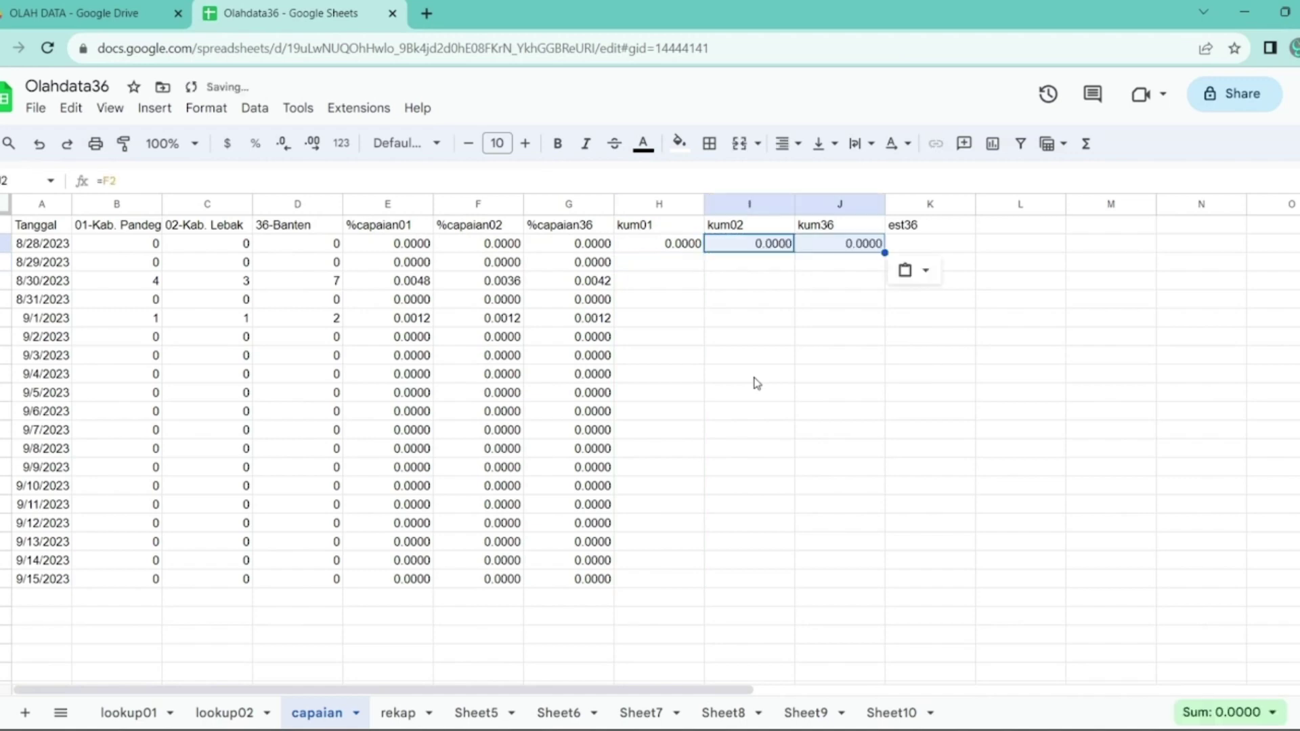
- Enter the running total =H2+E3 in H3, copy to I3:J3, and fill down to 9/15/2023
{"action": "key", "text": "Down"}
{"action": "key", "text": "Left"}
{"action": "type", "text": "="}
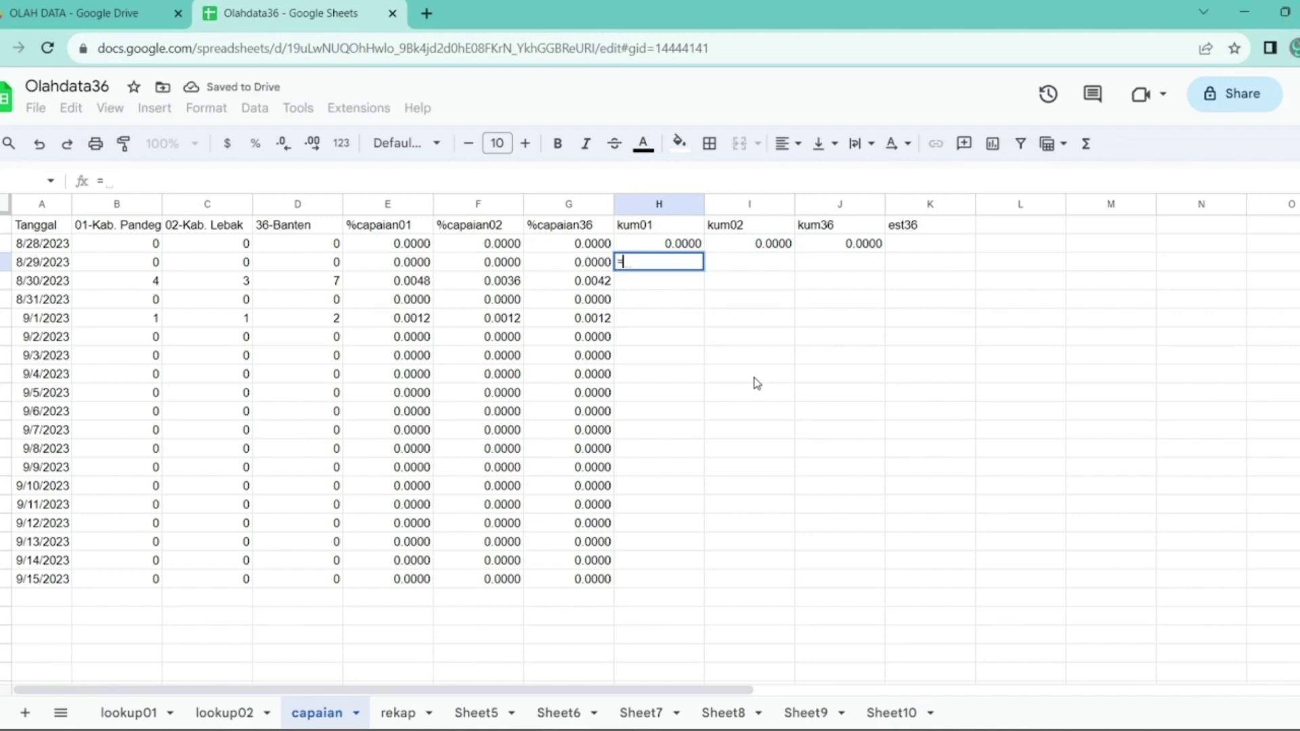
{"action": "key", "text": "Up"}
{"action": "type", "text": "+"}
{"action": "key", "text": "Left"}
{"action": "key", "text": "Left"}
{"action": "key", "text": "Left"}
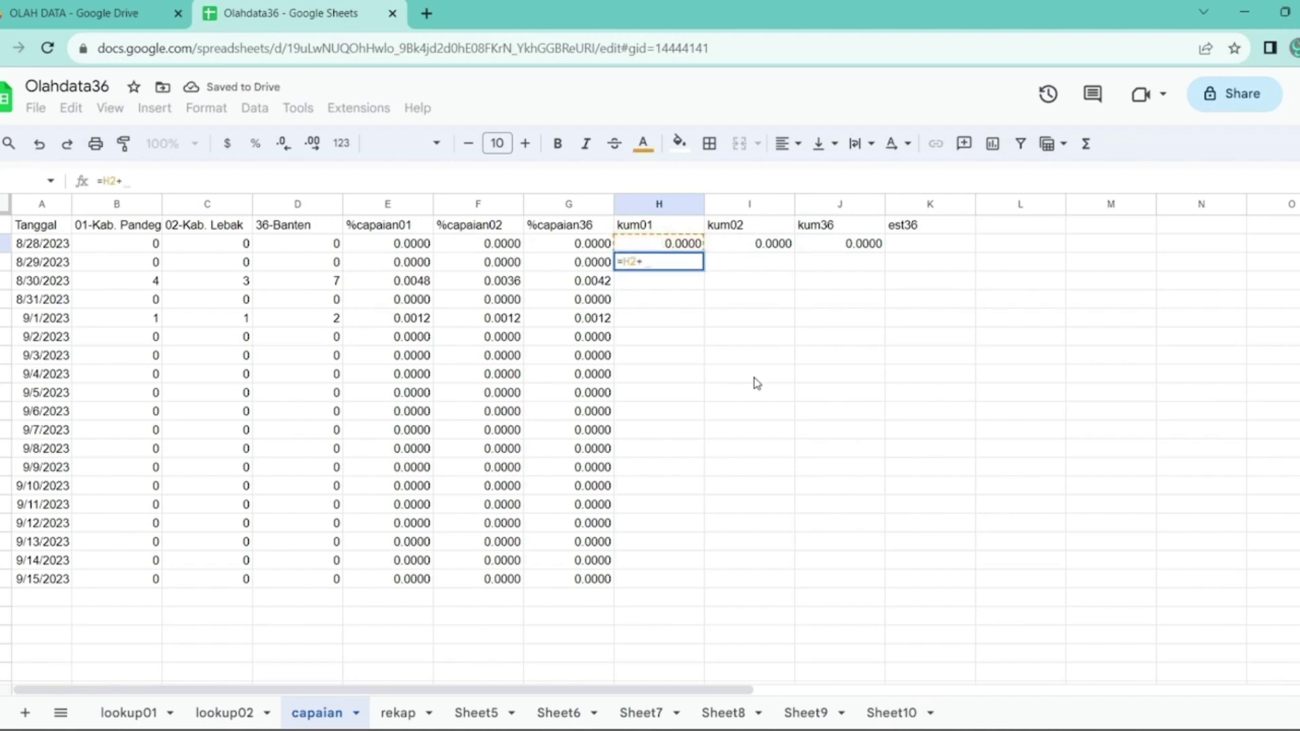
{"action": "key", "text": "Return"}
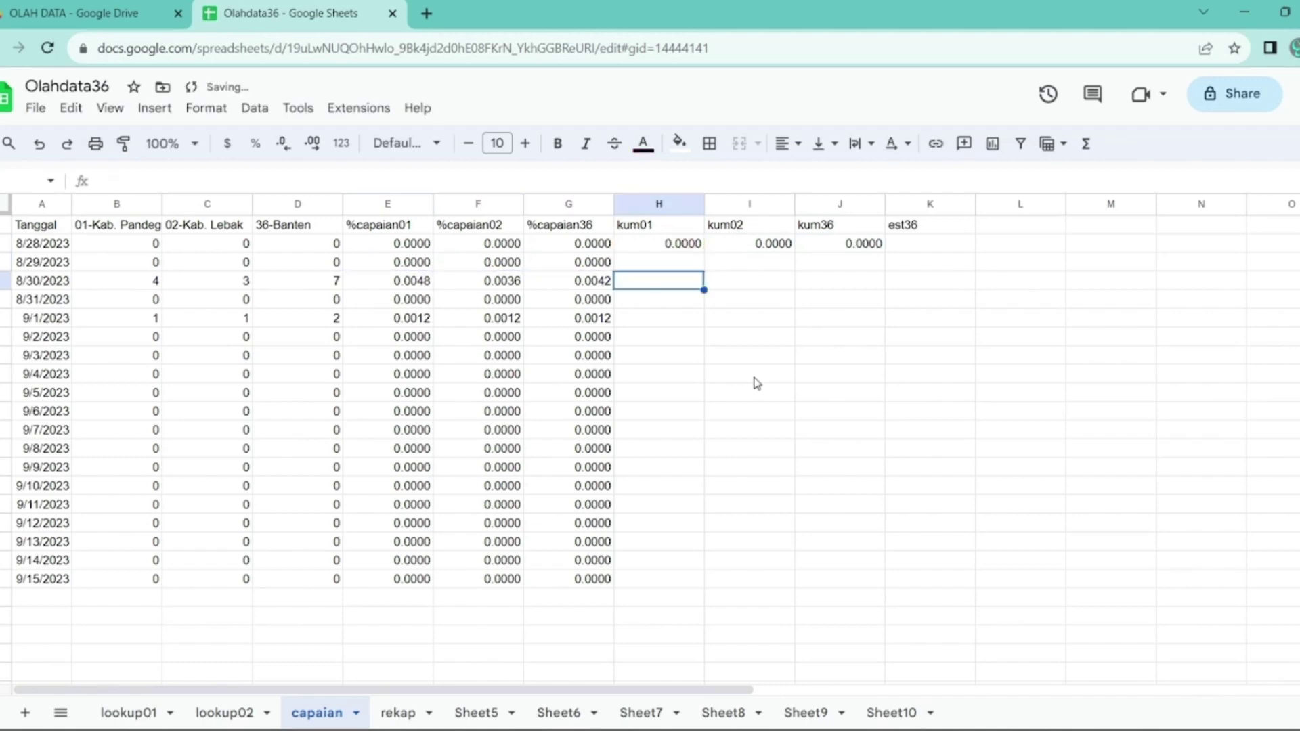
{"action": "key", "text": "Up"}
{"action": "key", "text": "ctrl+c"}
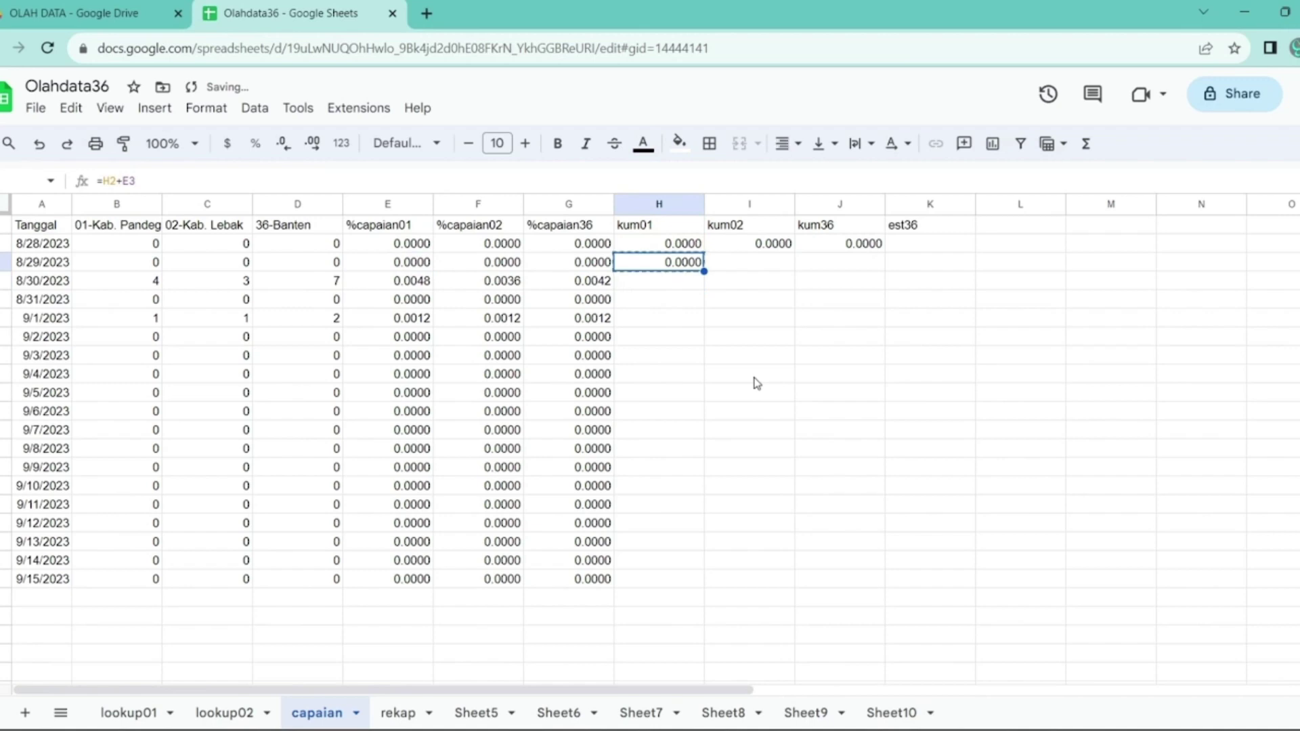
{"action": "key", "text": "Right"}
{"action": "key", "text": "shift+Right"}
{"action": "key", "text": "ctrl+v"}
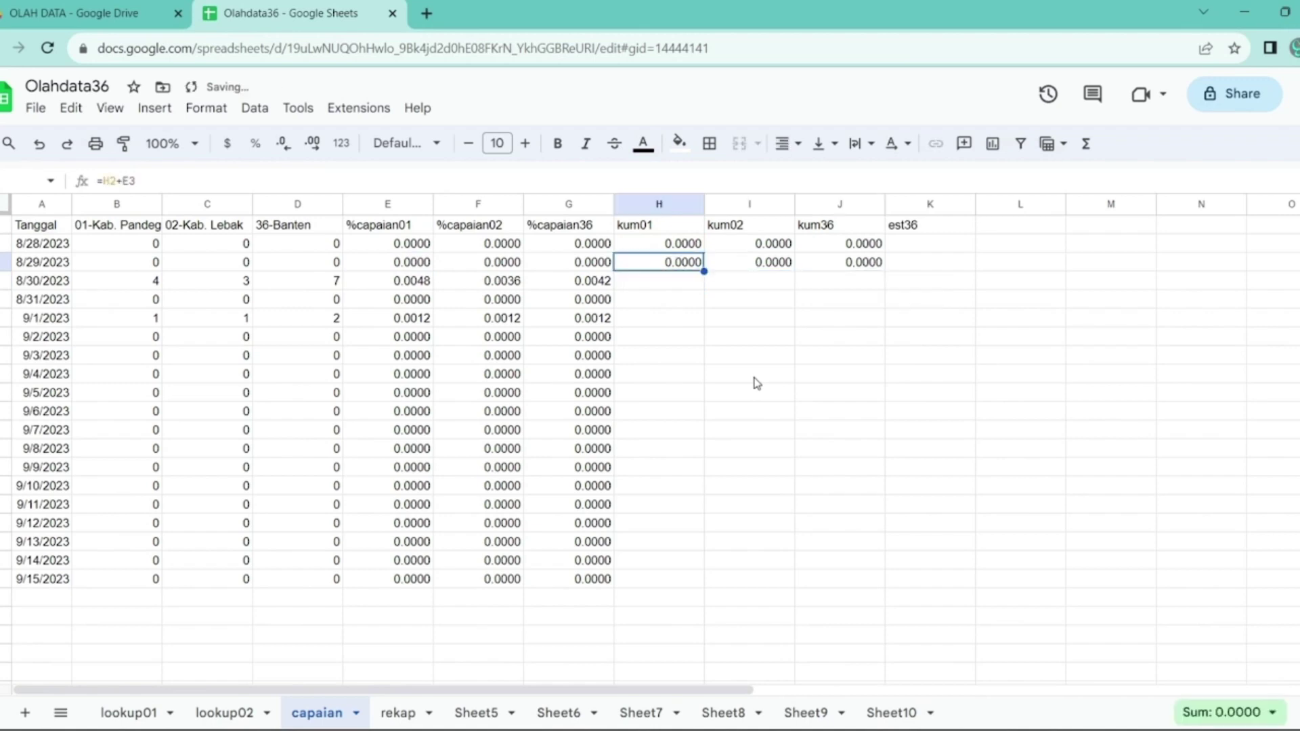
{"action": "double_click", "coordinate": [897, 280]}
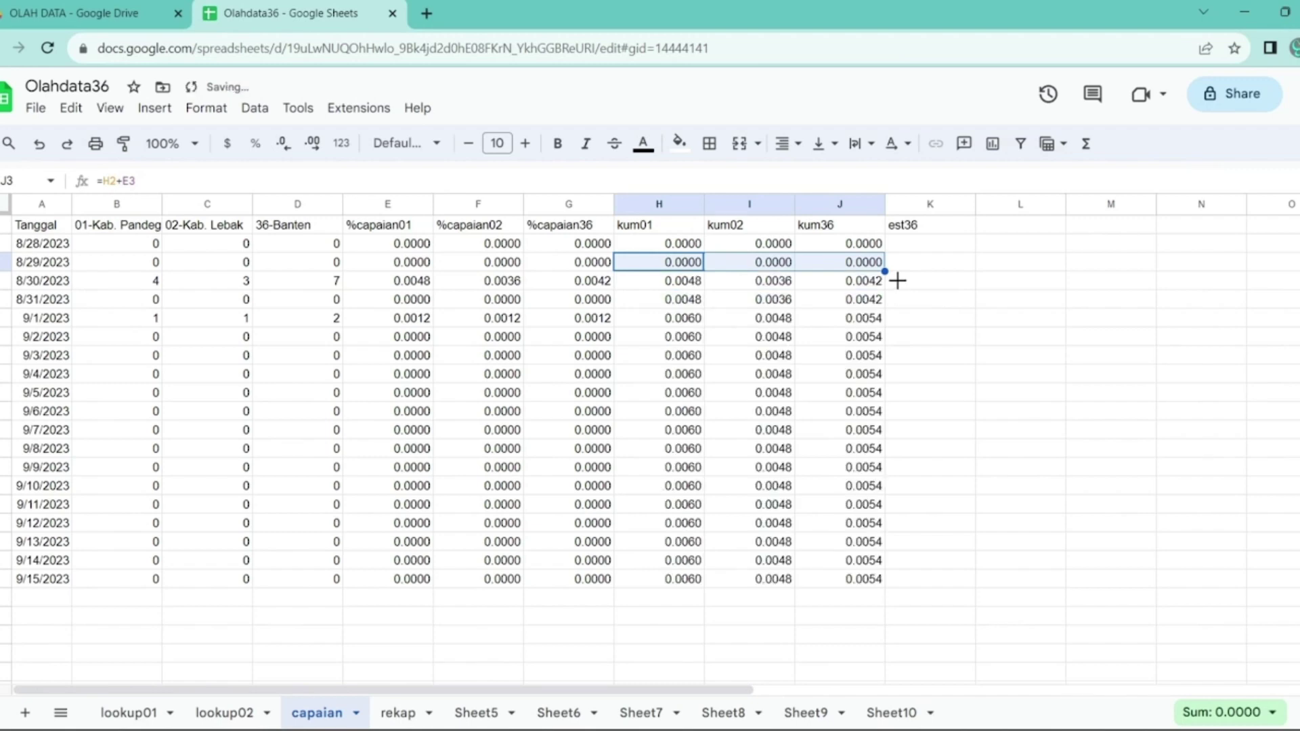
{"action": "left_click", "coordinate": [906, 246]}
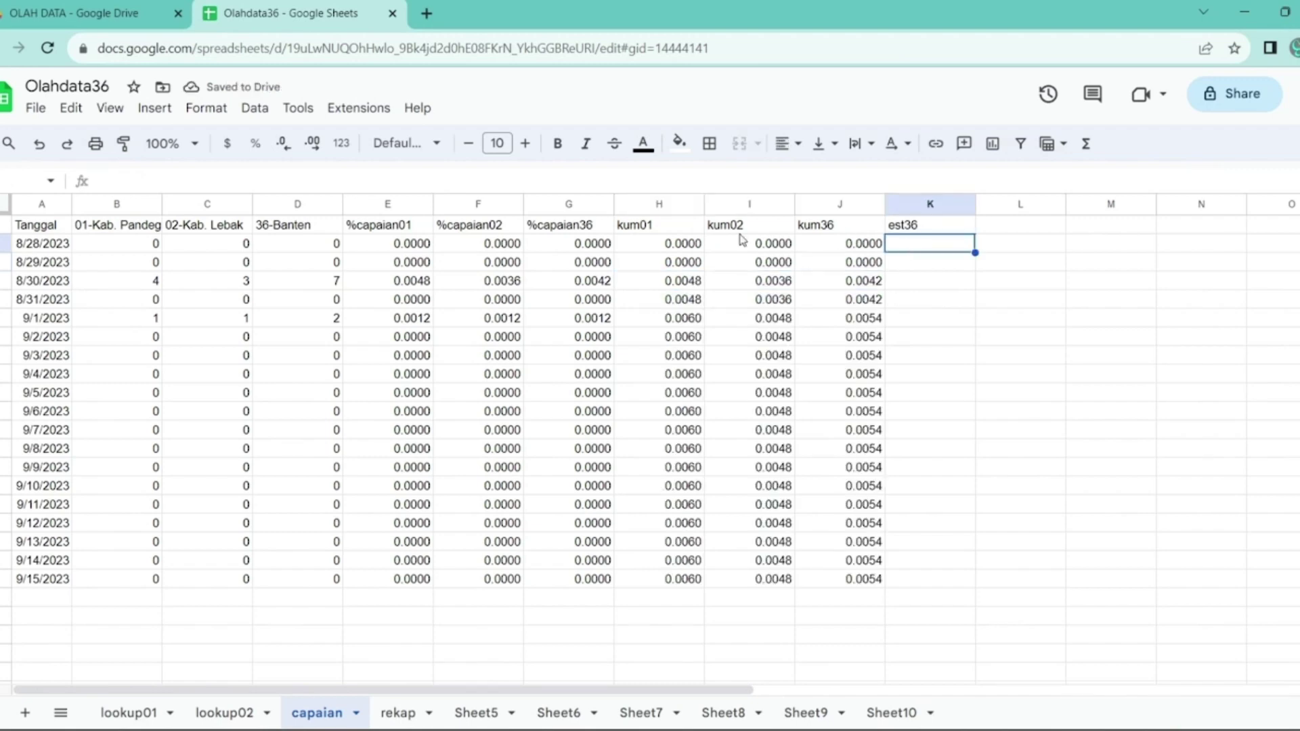
- Enter the step value 5 in L1 and the starting value 3 in L2
{"action": "key", "text": "Right"}
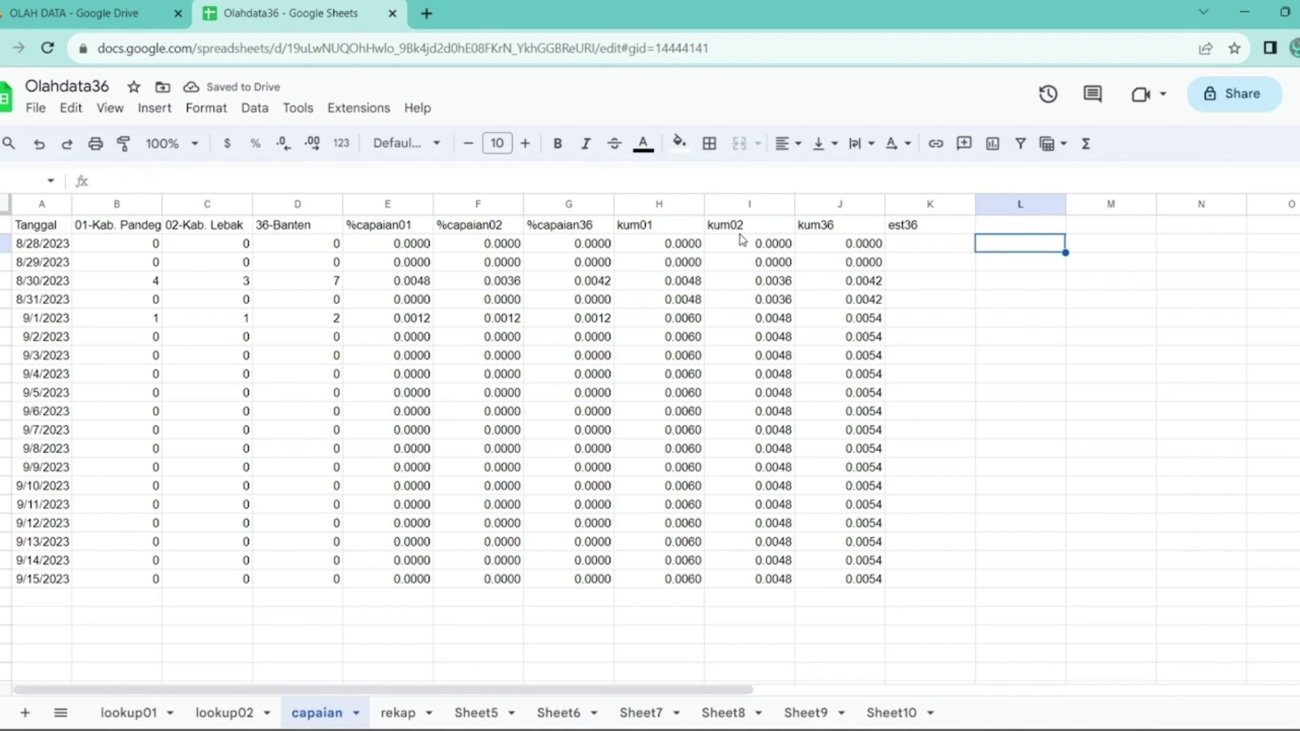
{"action": "key", "text": "Up"}
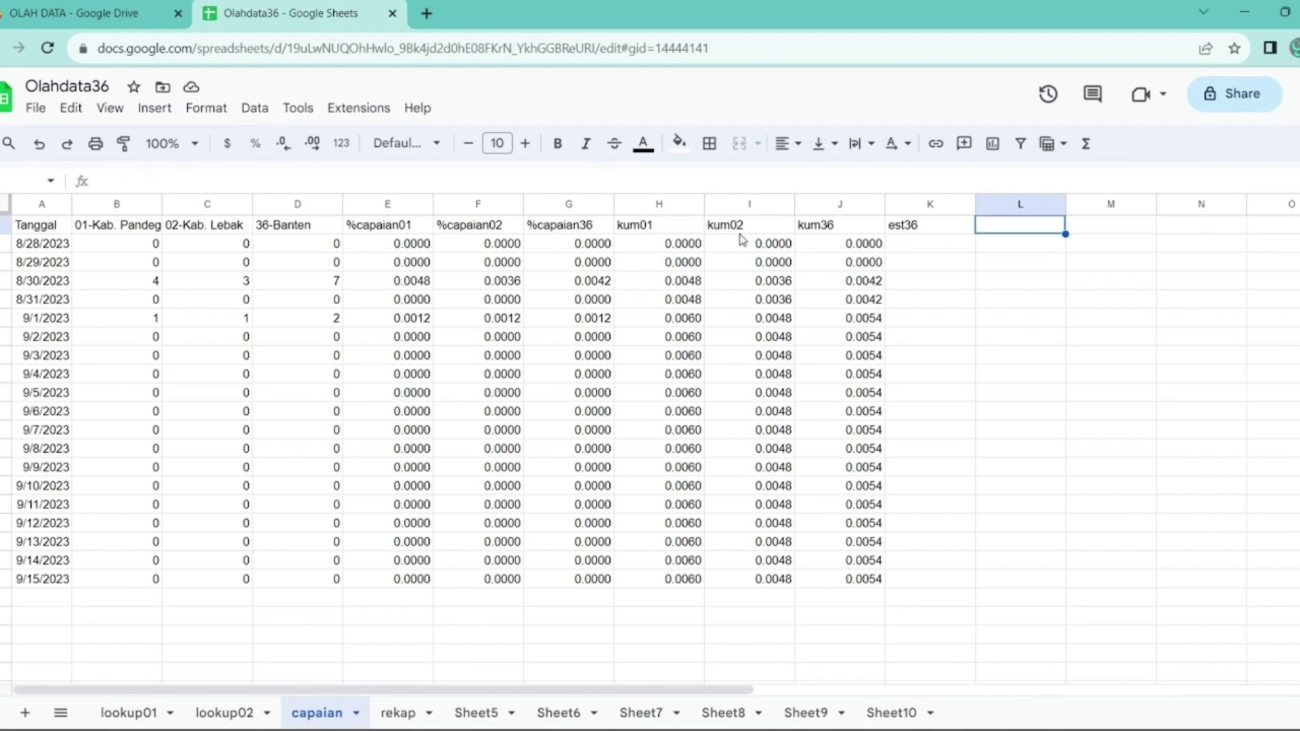
{"action": "type", "text": "5"}
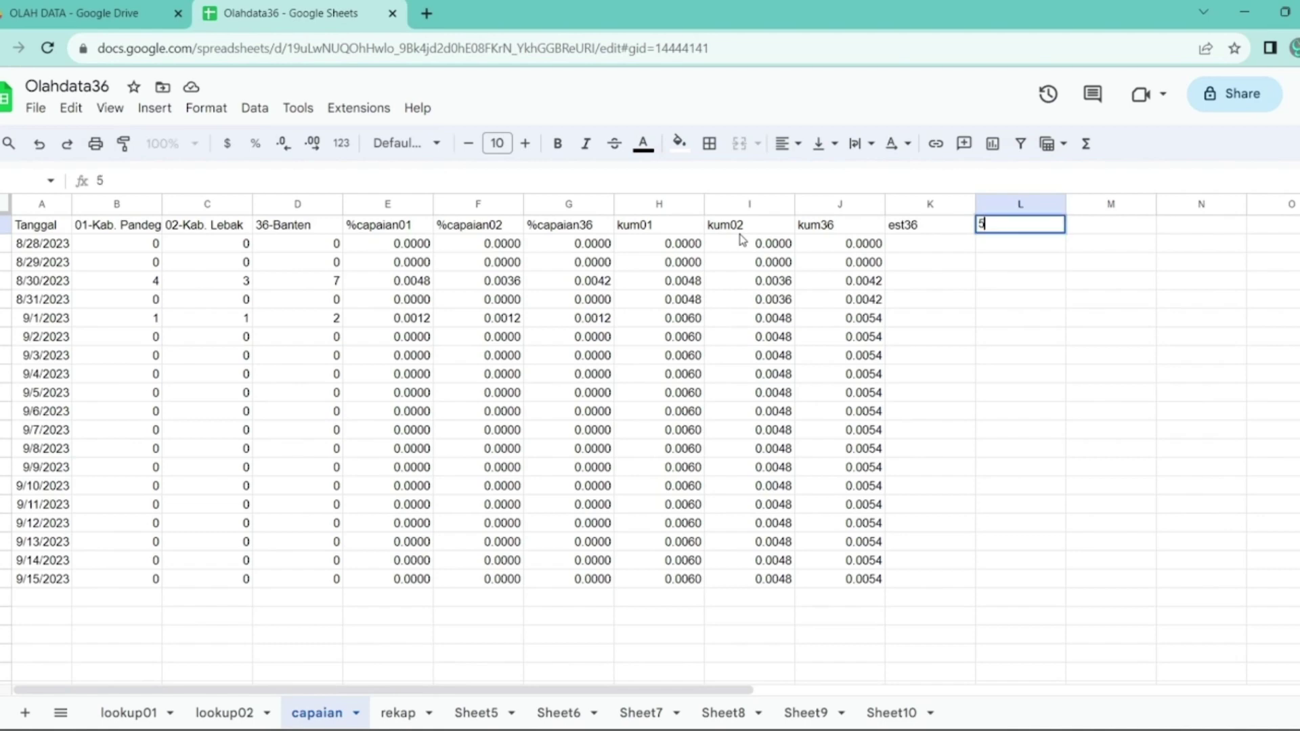
{"action": "key", "text": "Return"}
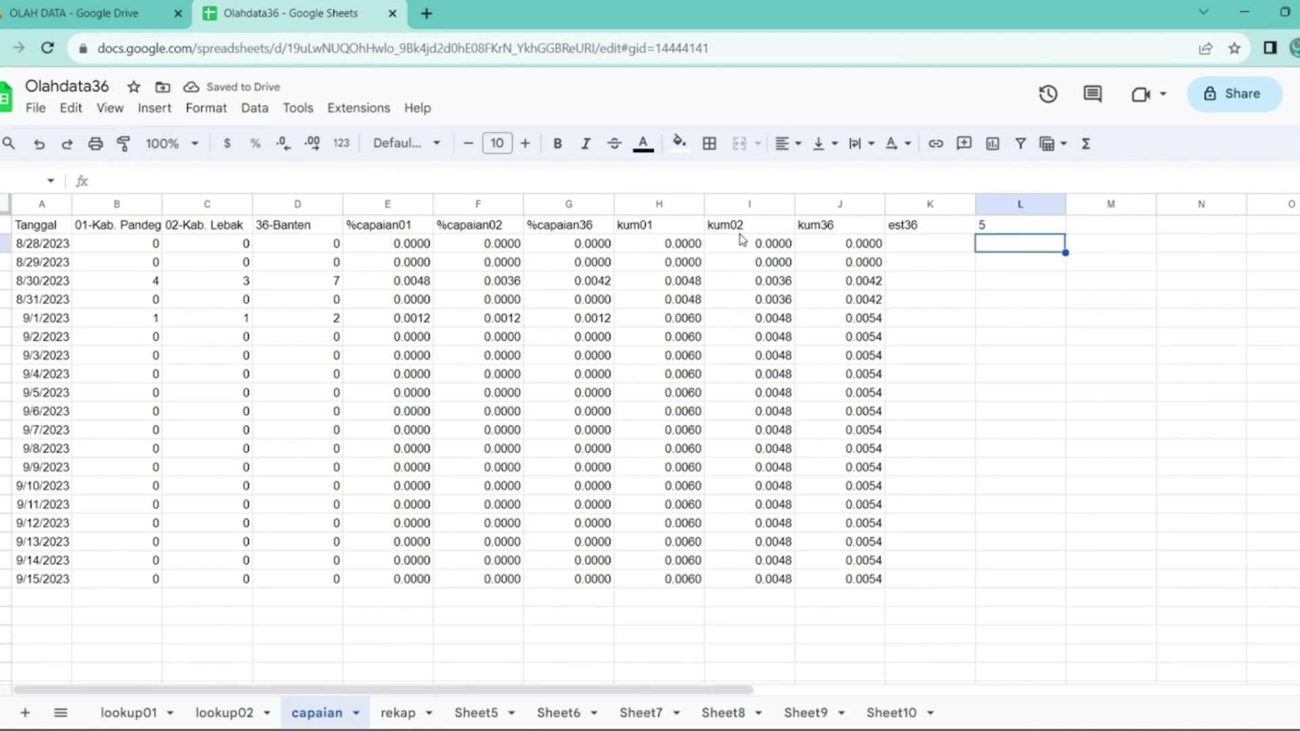
{"action": "type", "text": "3"}
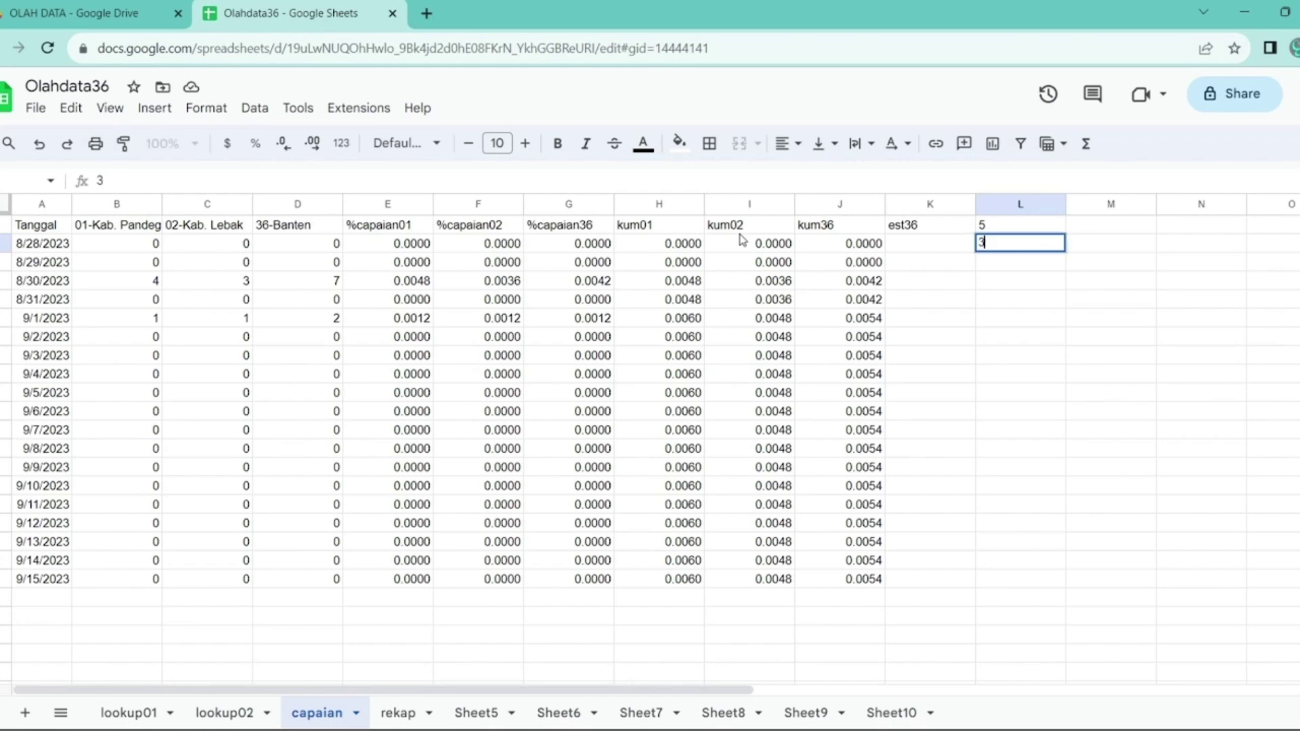
{"action": "key", "text": "Return"}
- Enter =L2+$L$1 in L3 and fill it down to L20
{"action": "type", "text": "=L2"}
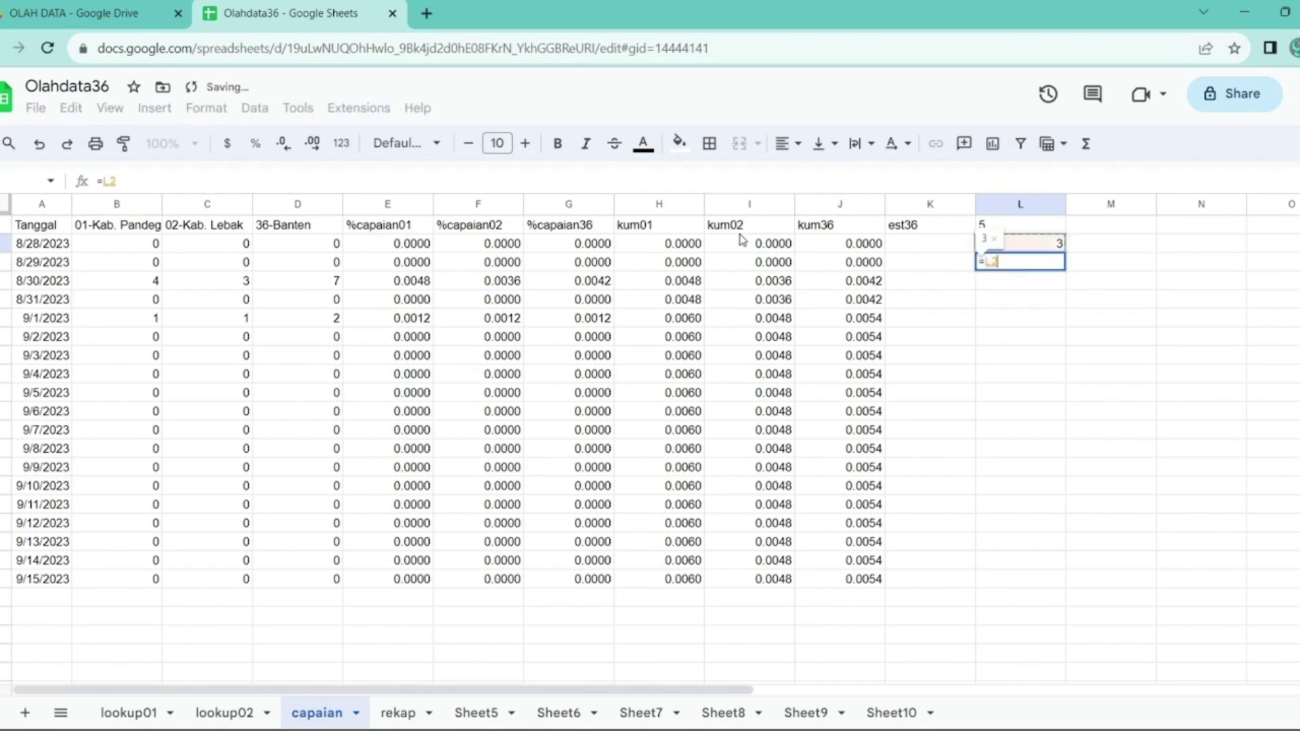
{"action": "type", "text": "+L1"}
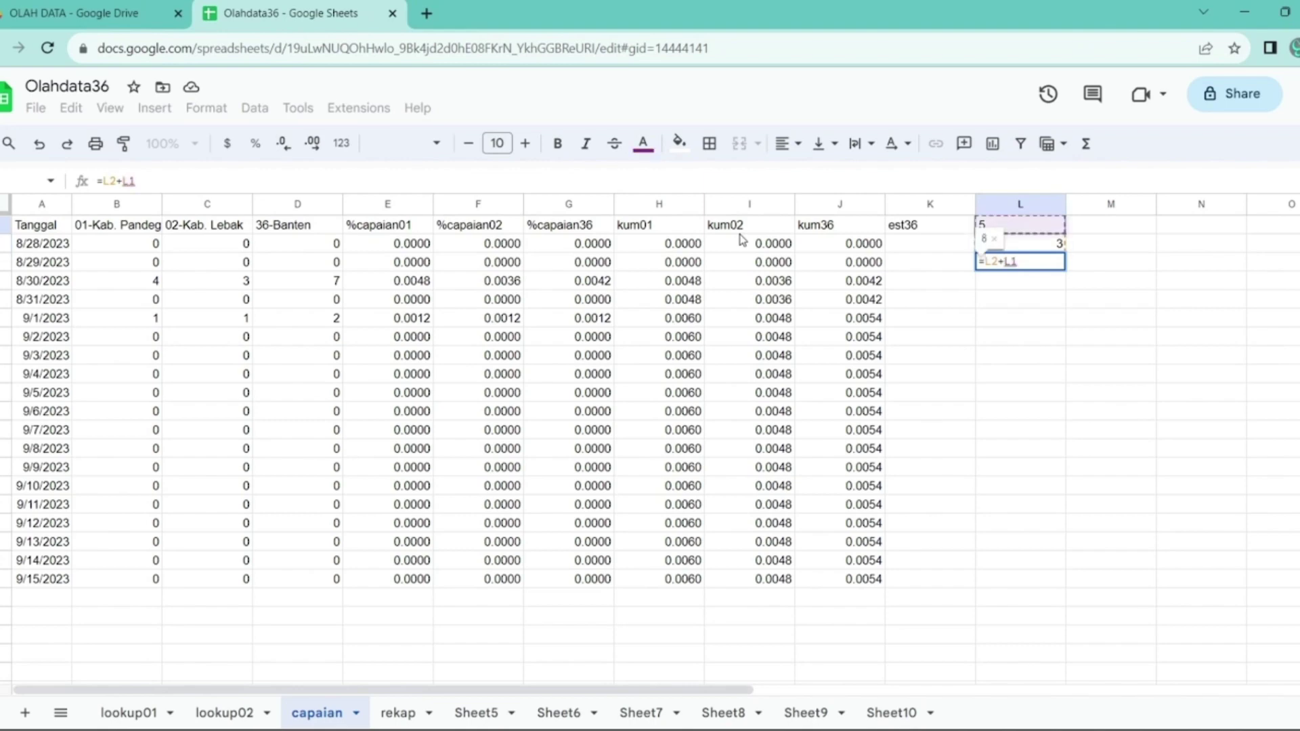
{"action": "key", "text": "F4"}
{"action": "key", "text": "Return"}
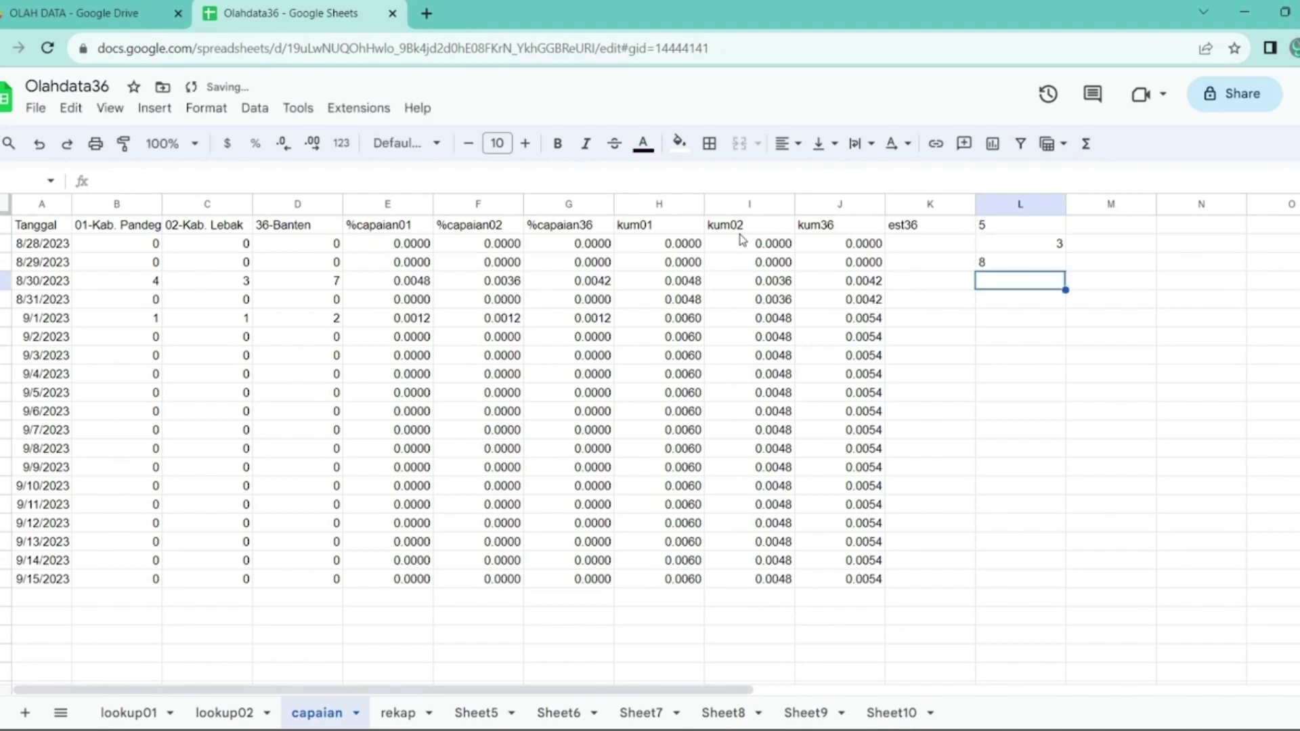
{"action": "key", "text": "Up"}
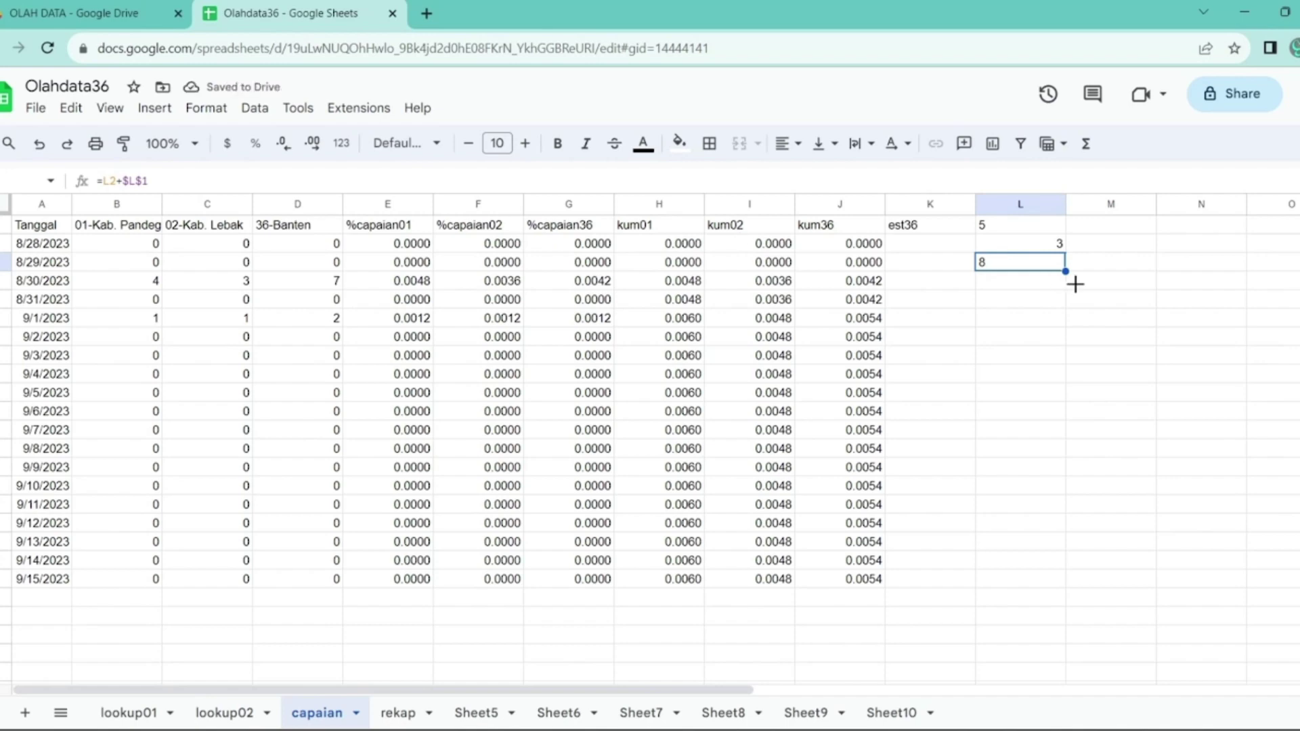
{"action": "left_click_drag", "start_coordinate": [1066, 273], "coordinate": [1055, 591]}
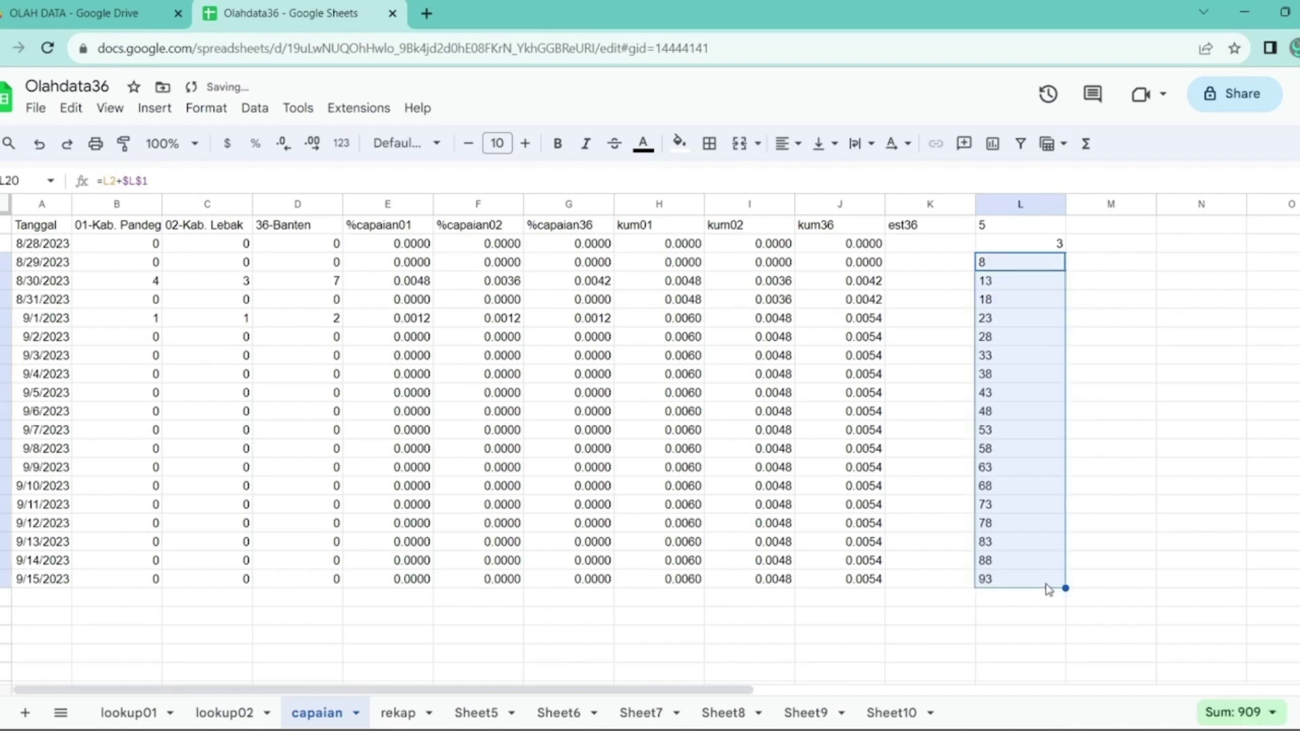
- Try L1 step values 6 and 5, and set the L2 starting value to 2, then 3
{"action": "left_click", "coordinate": [989, 228]}
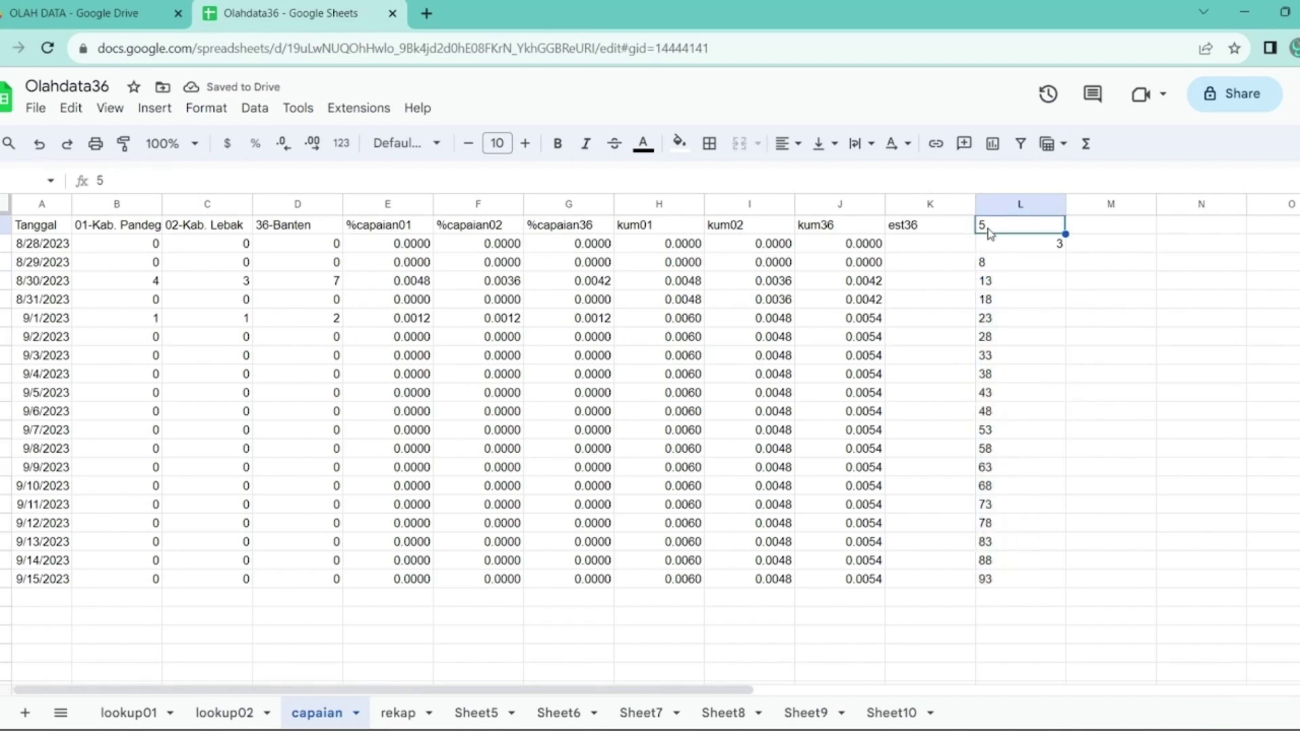
{"action": "type", "text": "6"}
{"action": "key", "text": "Return"}
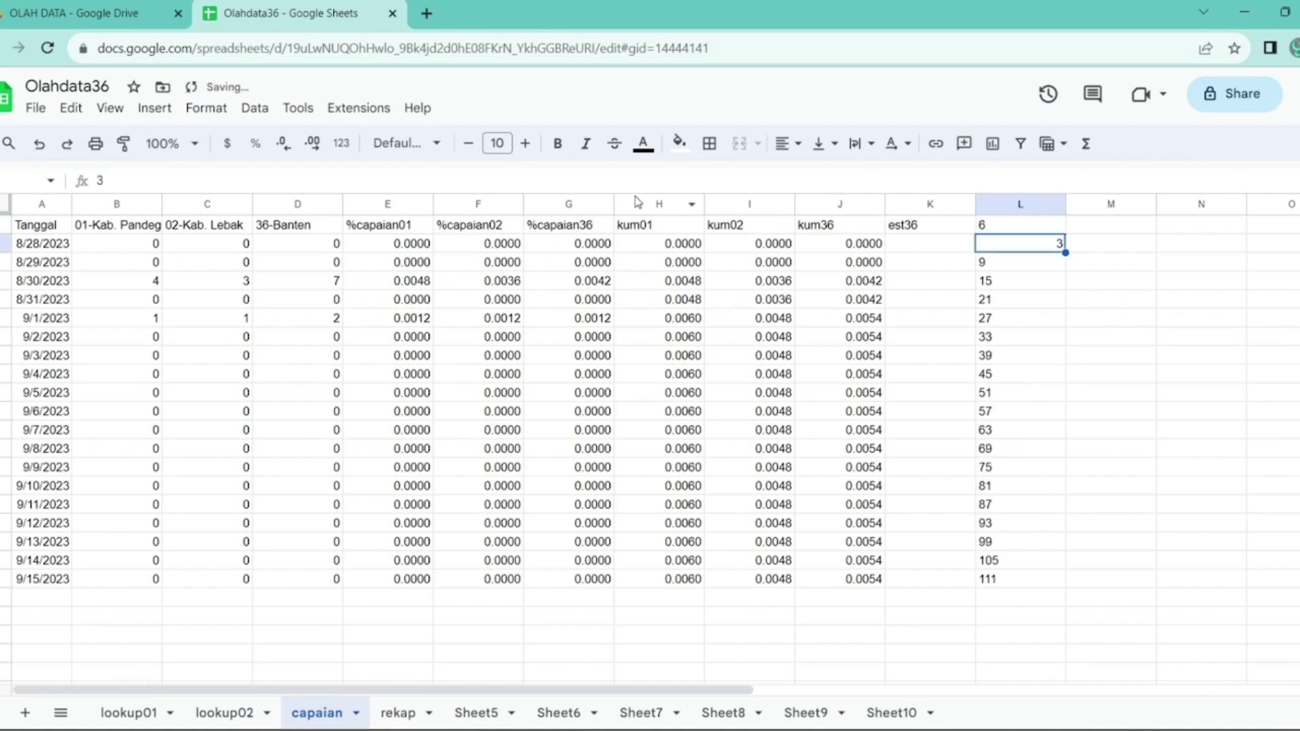
{"action": "key", "text": "Up"}
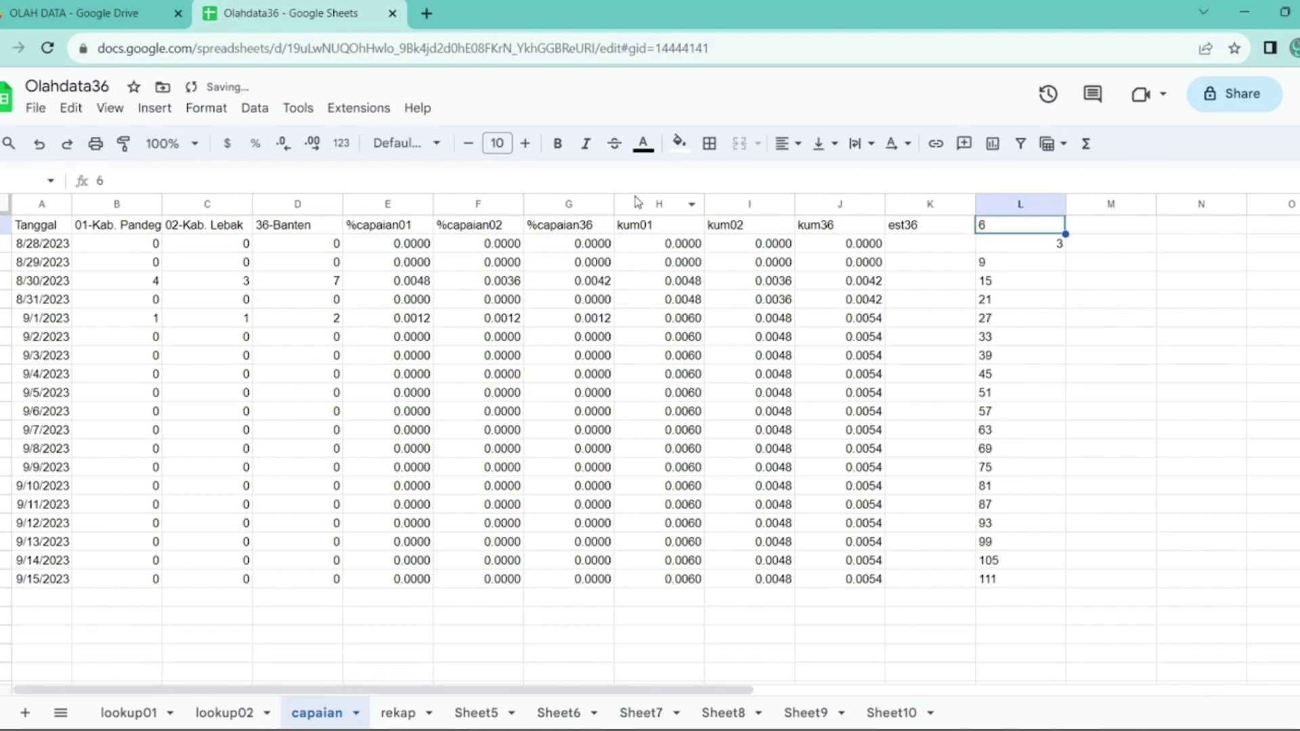
{"action": "type", "text": "5"}
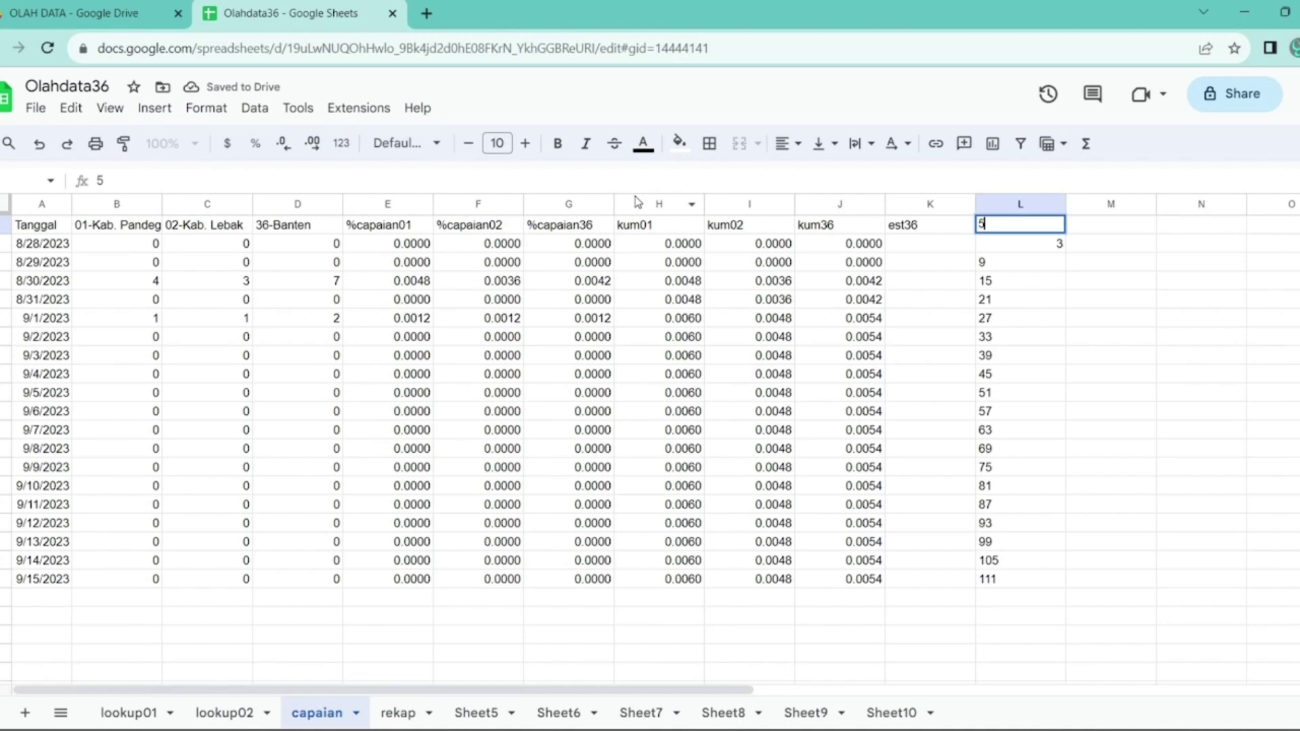
{"action": "key", "text": "Escape"}
{"action": "key", "text": "Down"}
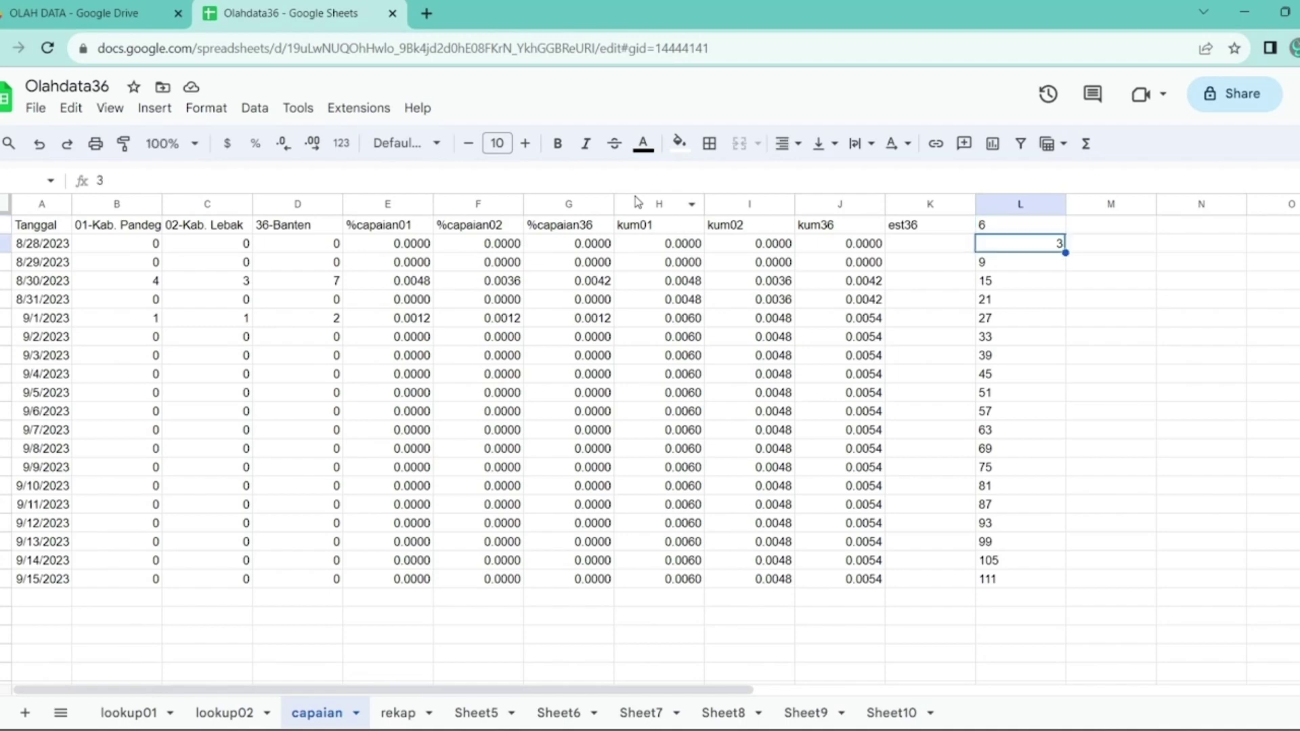
{"action": "type", "text": "2"}
{"action": "key", "text": "Return"}
{"action": "key", "text": "Up"}
{"action": "key", "text": "Up"}
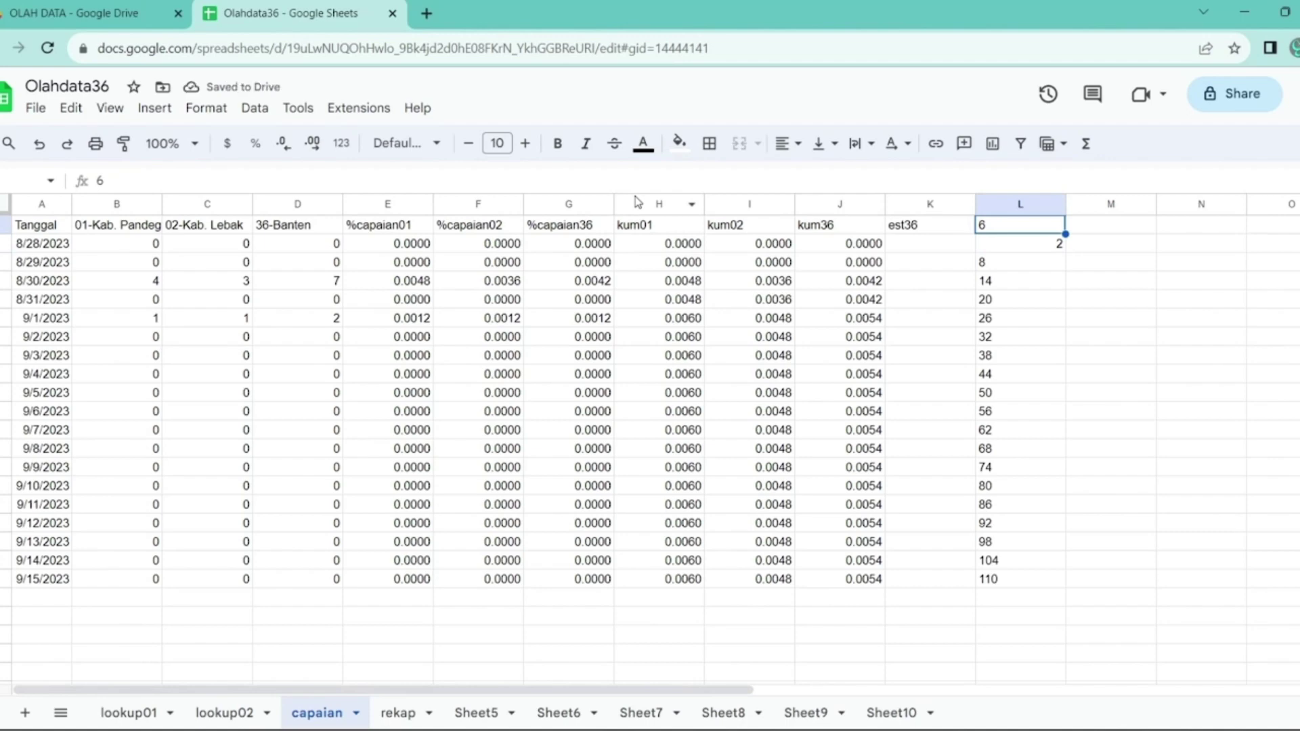
{"action": "type", "text": "5"}
{"action": "key", "text": "Return"}
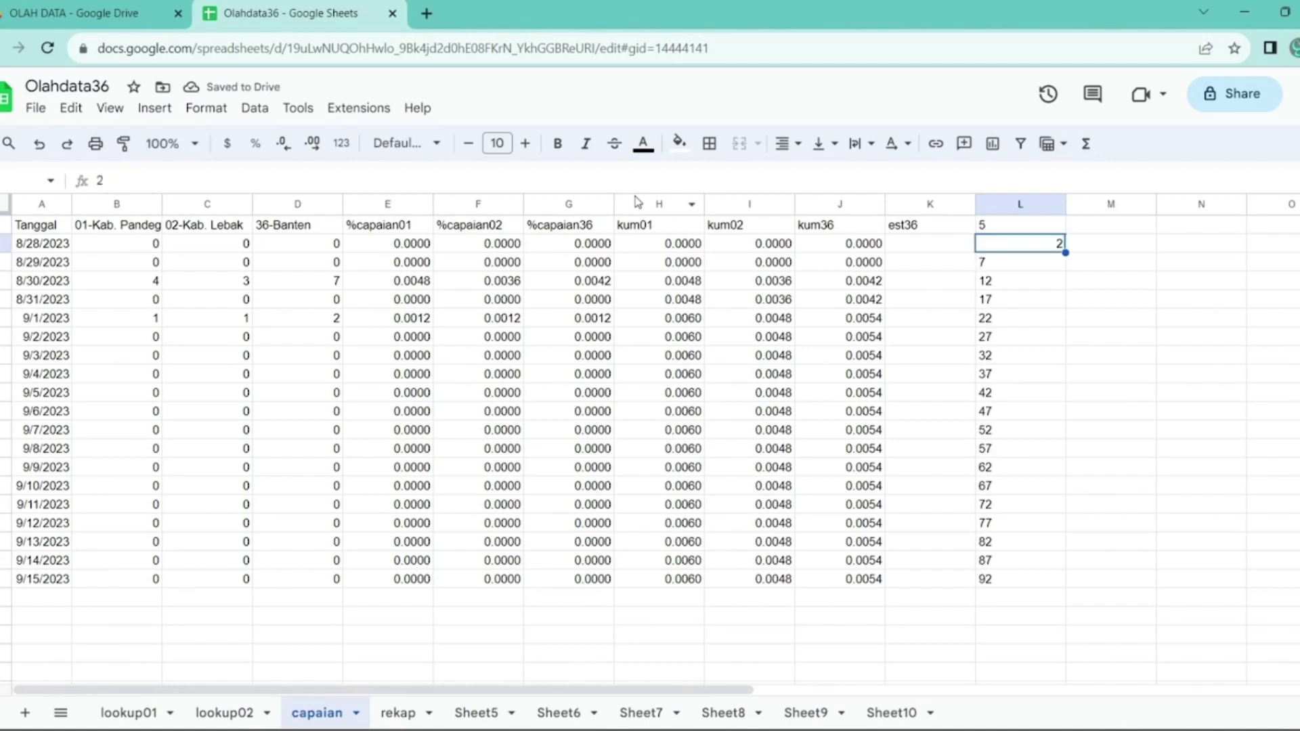
{"action": "type", "text": "3"}
{"action": "key", "text": "Return"}
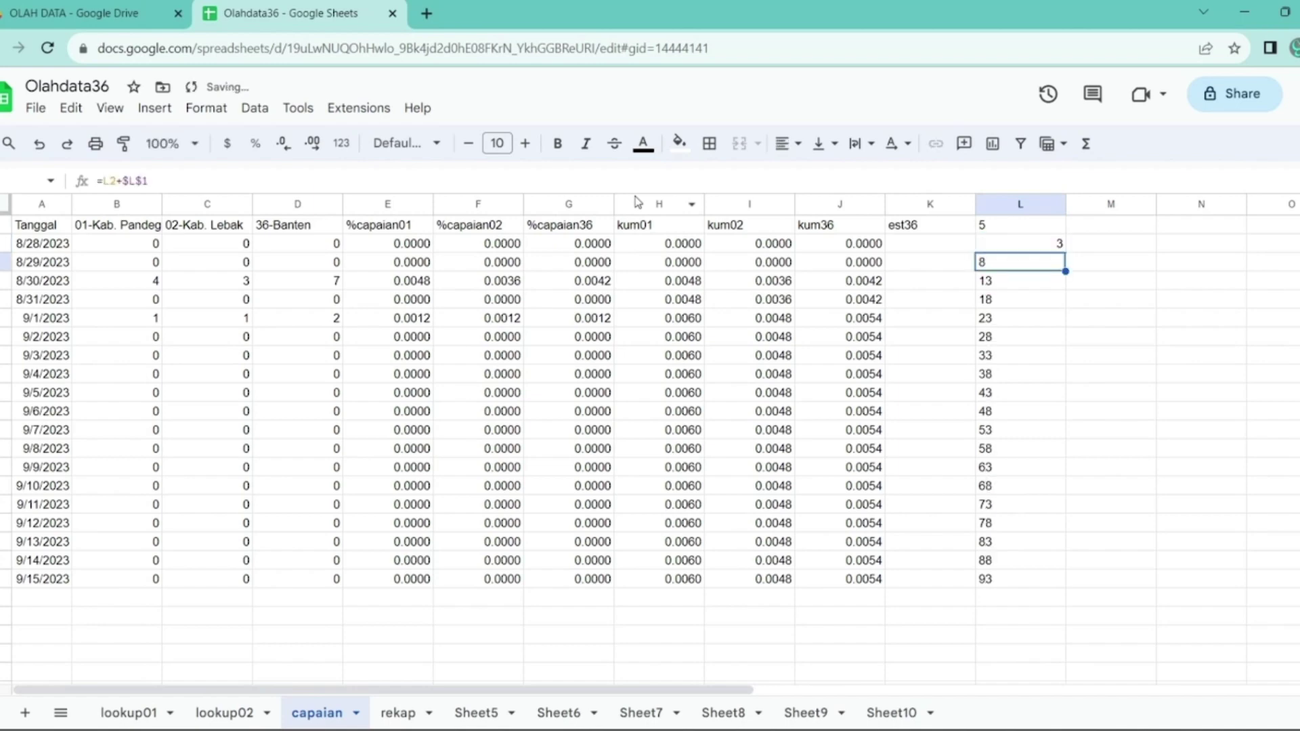
- Change the L1 step to 5.5, then settle on 6, and check column L's series
{"action": "key", "text": "Up"}
{"action": "key", "text": "Up"}
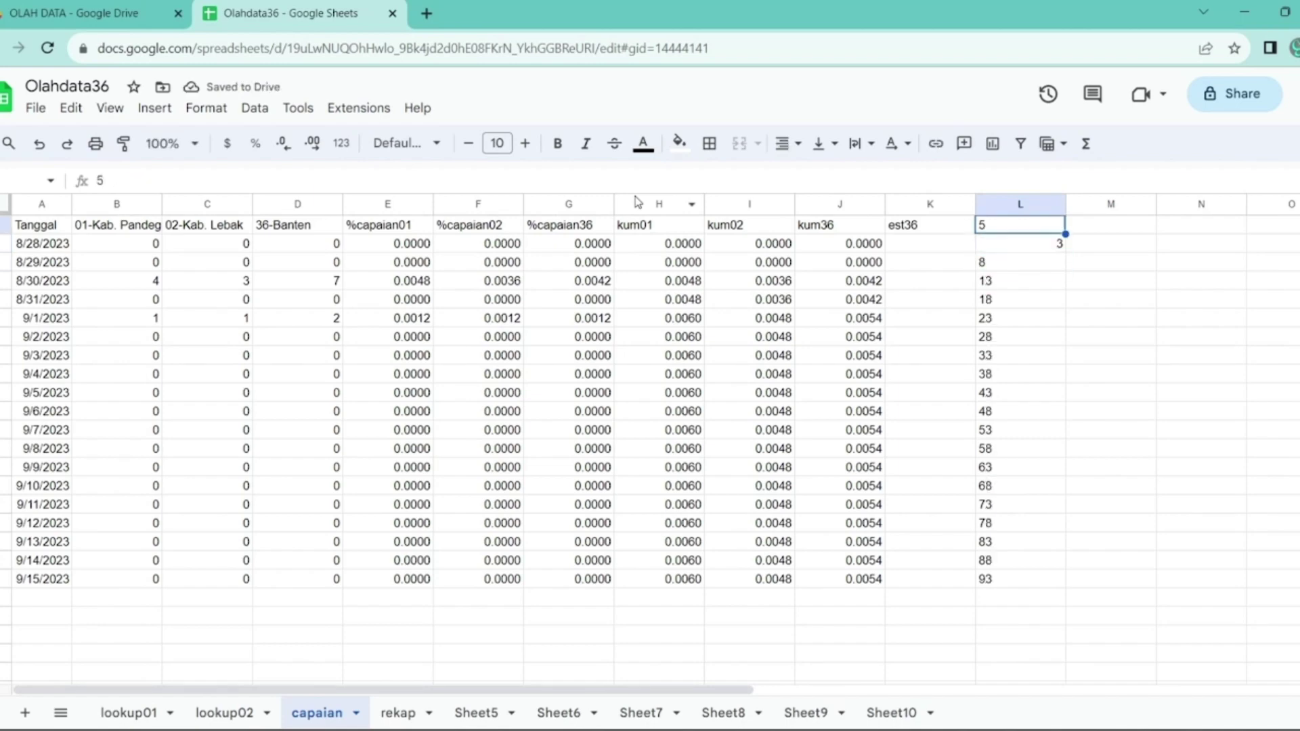
{"action": "key", "text": "F2"}
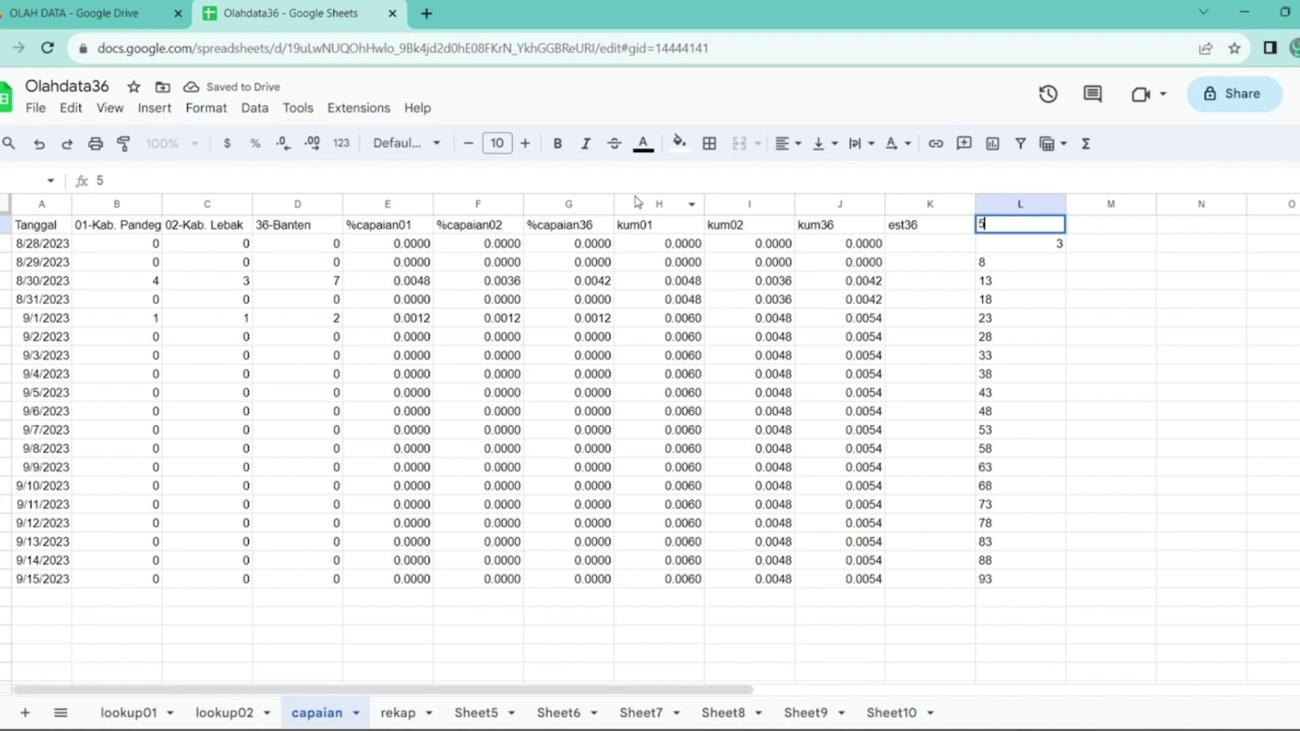
{"action": "type", "text": ".5"}
{"action": "key", "text": "Return"}
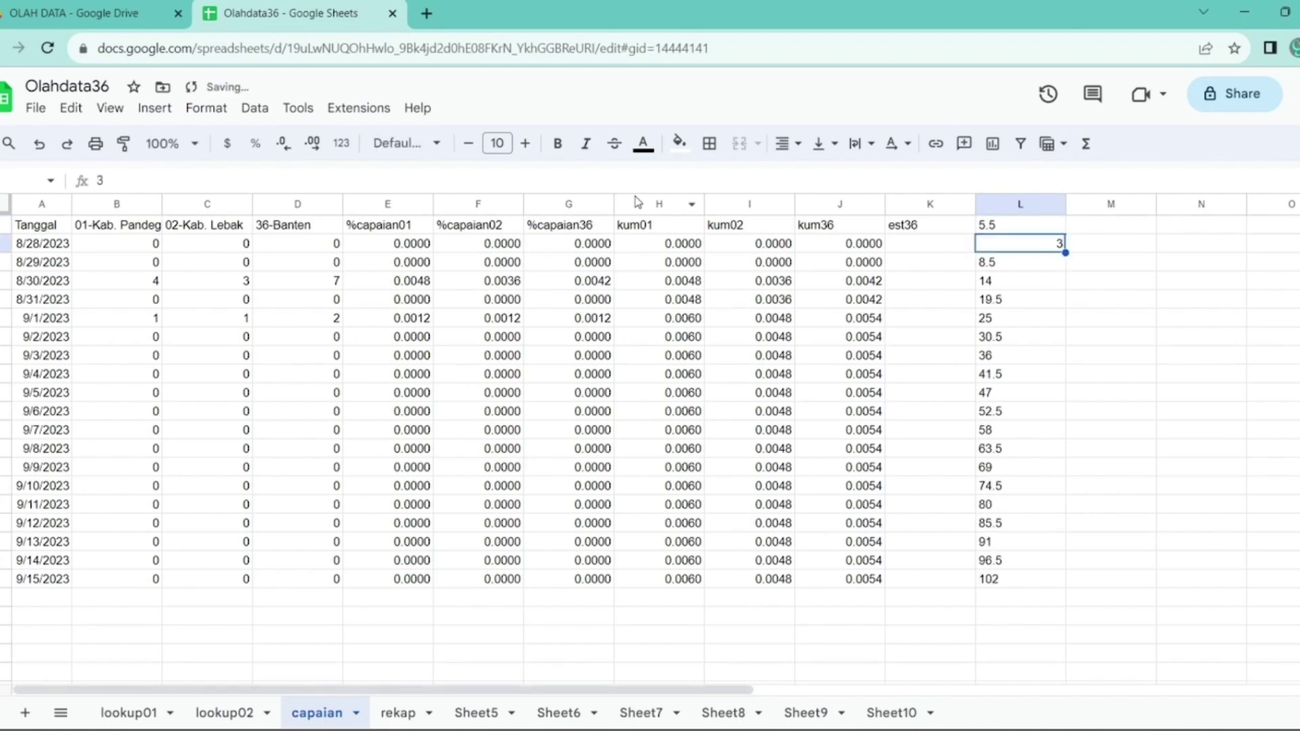
{"action": "key", "text": "Up"}
{"action": "type", "text": "6"}
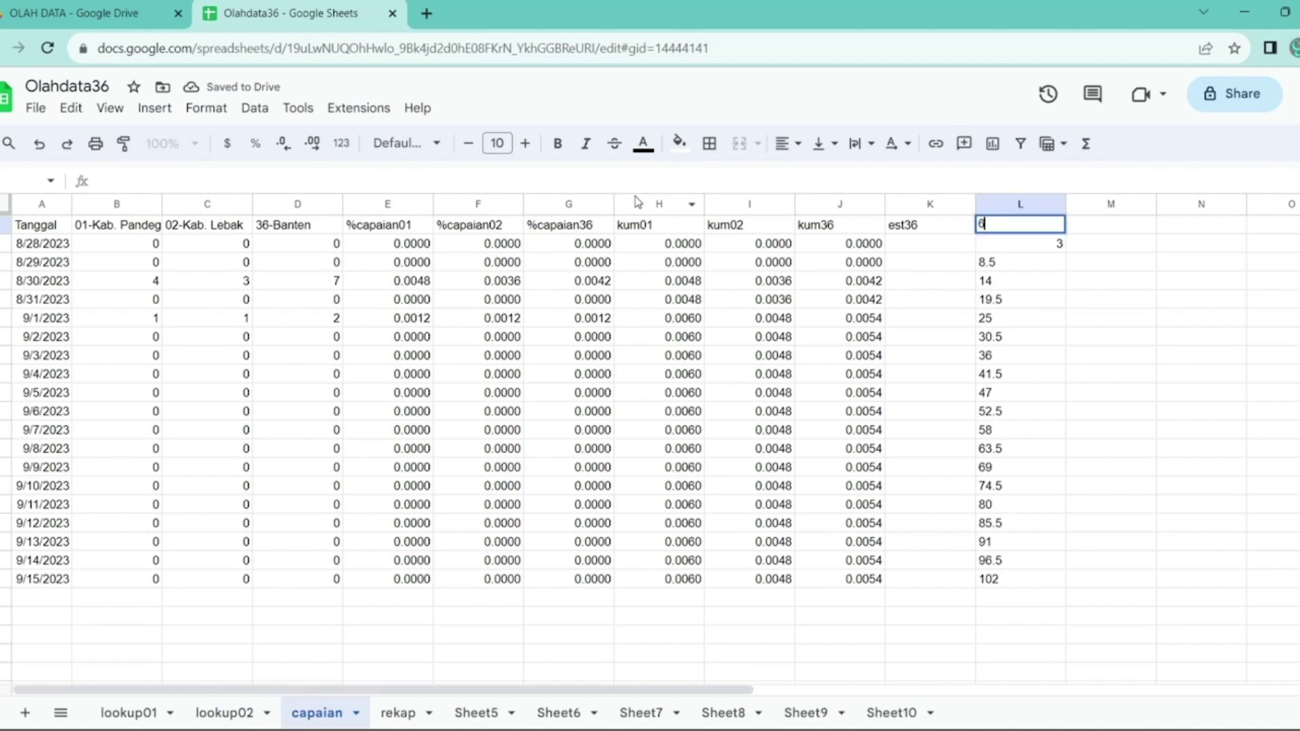
{"action": "key", "text": "Return"}
{"action": "key", "text": "Down"}
{"action": "key", "text": "Down"}
{"action": "key", "text": "Down"}
{"action": "key", "text": "Down"}
{"action": "key", "text": "Down"}
{"action": "key", "text": "Down"}
{"action": "key", "text": "Down"}
{"action": "key", "text": "Down"}
{"action": "key", "text": "Down"}
{"action": "key", "text": "Down"}
{"action": "key", "text": "Down"}
{"action": "key", "text": "Down"}
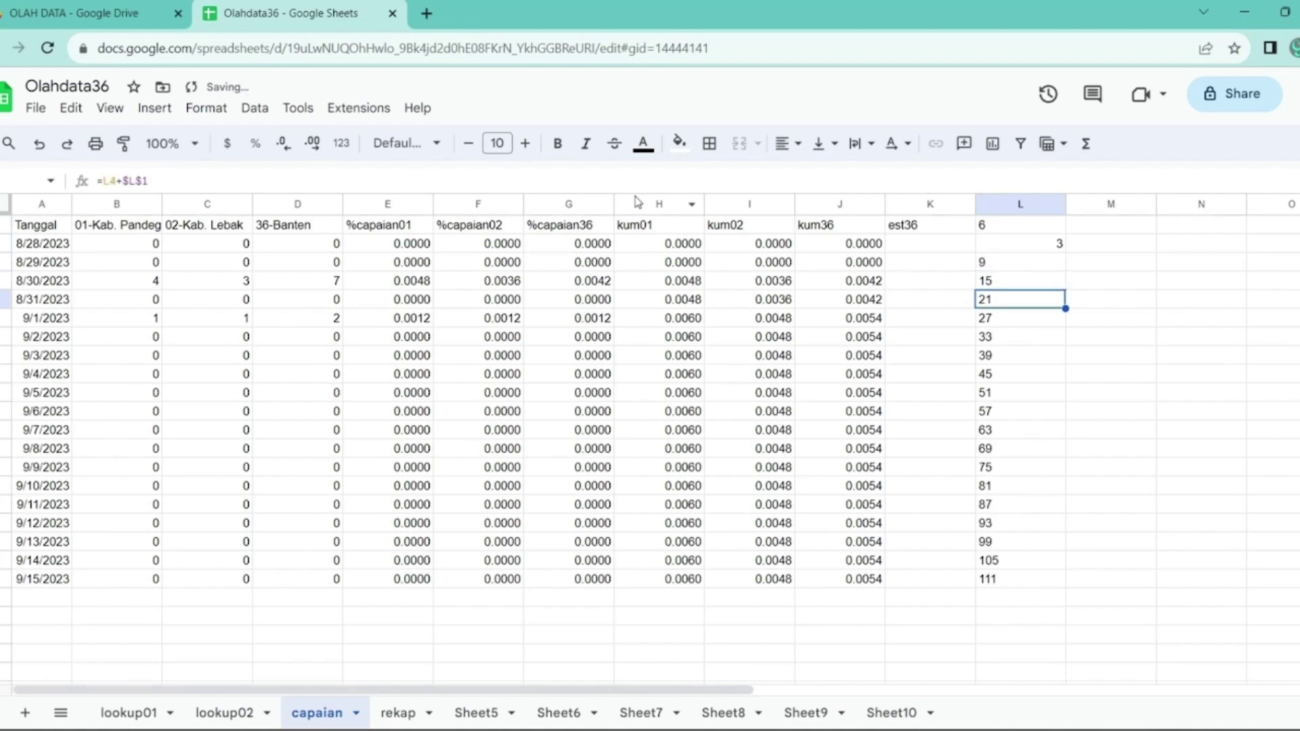
{"action": "key", "text": "Up"}
{"action": "key", "text": "Up"}
{"action": "key", "text": "Up"}
{"action": "key", "text": "Up"}
{"action": "key", "text": "Up"}
{"action": "key", "text": "Up"}
{"action": "key", "text": "Up"}
{"action": "key", "text": "Up"}
{"action": "key", "text": "Up"}
{"action": "key", "text": "Up"}
{"action": "key", "text": "Up"}
{"action": "key", "text": "Up"}
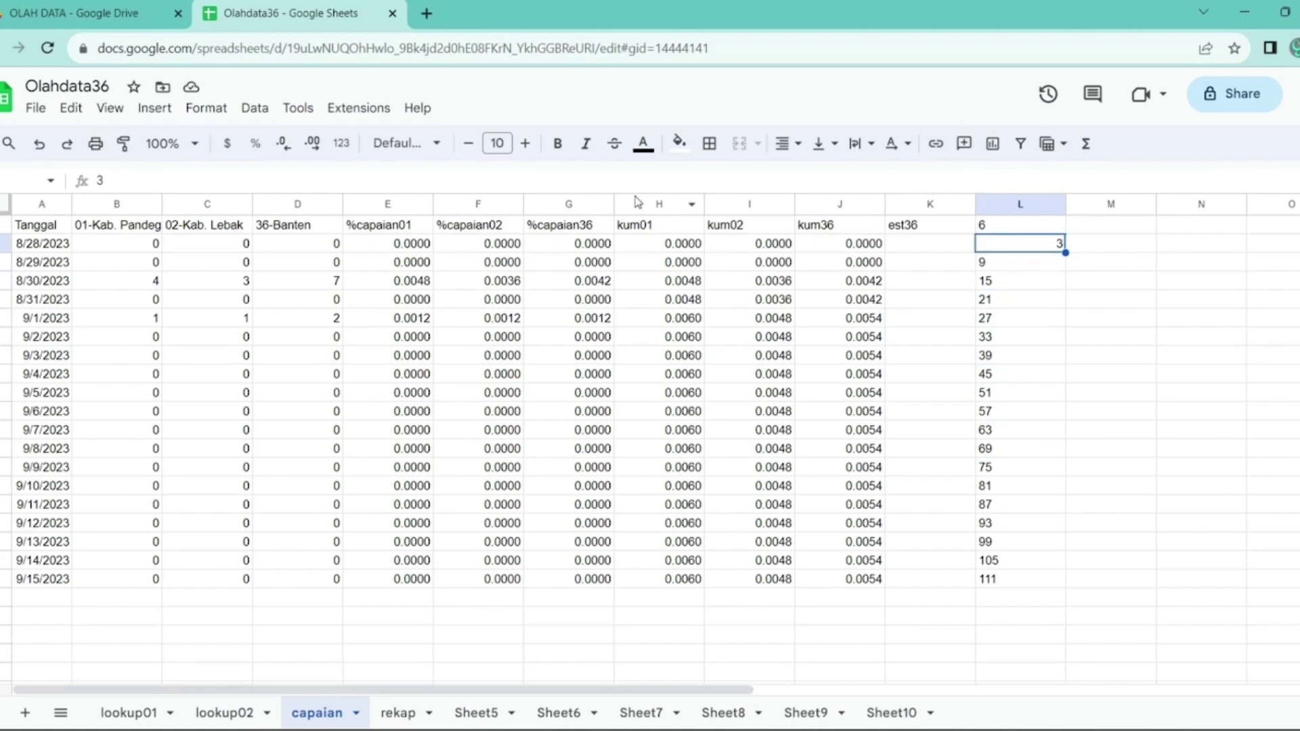
- Copy L2:L18 and paste special into K2, then undo the paste
{"action": "key", "text": "Left"}
{"action": "key", "text": "Right"}
{"action": "key", "text": "shift+Down"}
{"action": "key", "text": "shift+Down"}
{"action": "key", "text": "shift+Down"}
{"action": "key", "text": "shift+Down"}
{"action": "key", "text": "shift+Down"}
{"action": "key", "text": "shift+Down"}
{"action": "key", "text": "shift+Down"}
{"action": "key", "text": "shift+Down"}
{"action": "key", "text": "shift+Down"}
{"action": "key", "text": "shift+Down"}
{"action": "key", "text": "shift+Down"}
{"action": "key", "text": "shift+Down"}
{"action": "key", "text": "shift+Down"}
{"action": "key", "text": "shift+Down"}
{"action": "key", "text": "shift+Down"}
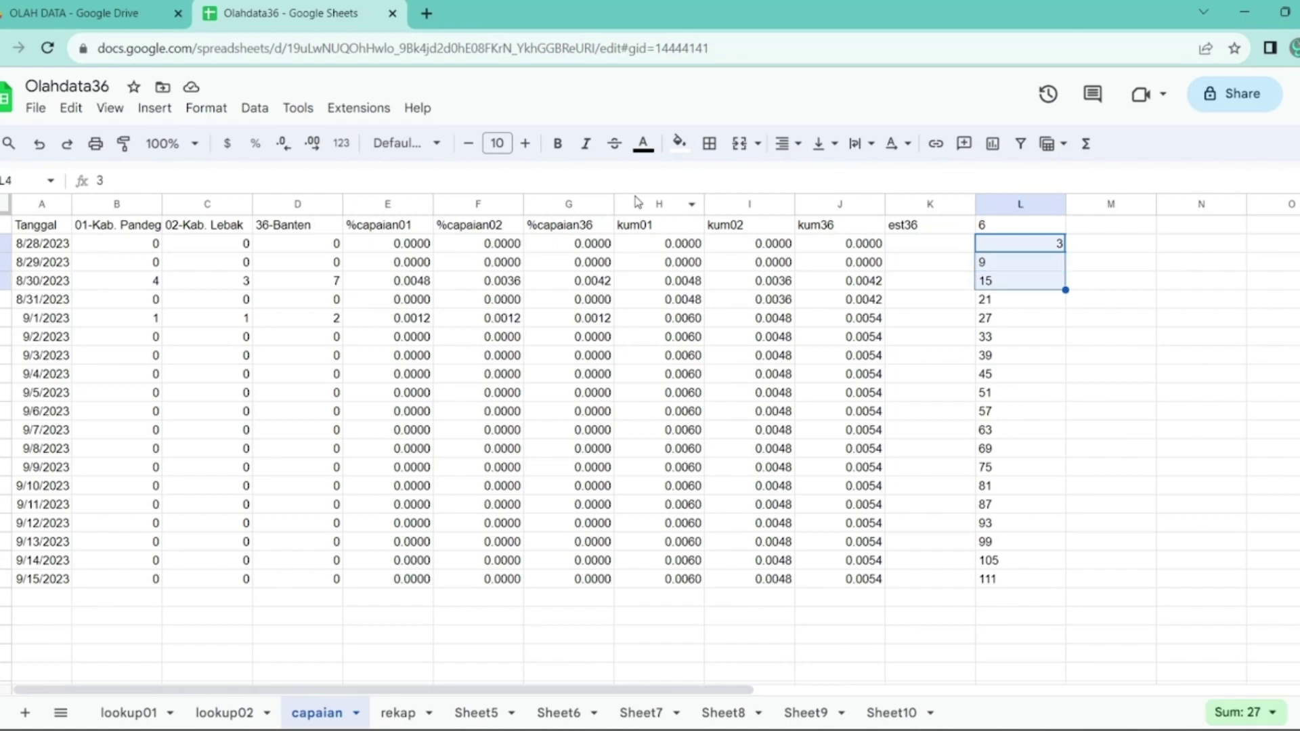
{"action": "key", "text": "shift+Down"}
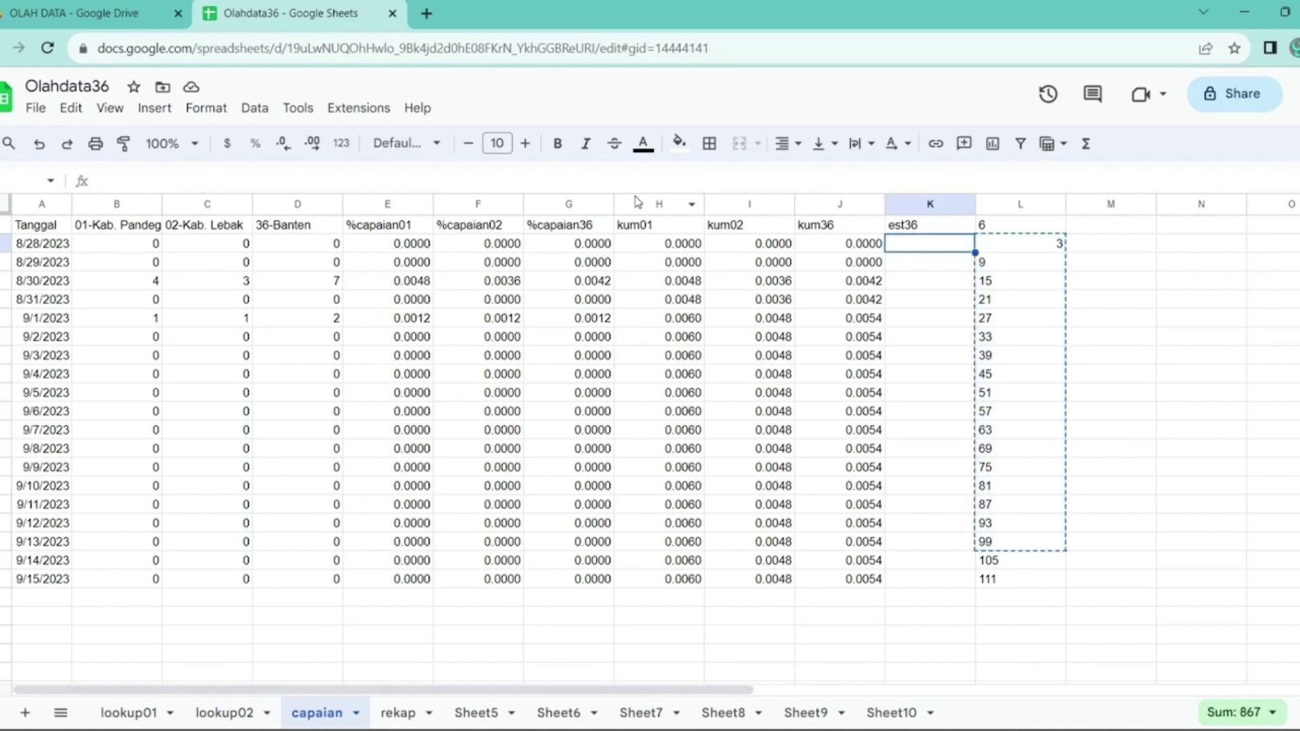
{"action": "key", "text": "ctrl+c"}
{"action": "key", "text": "Left"}
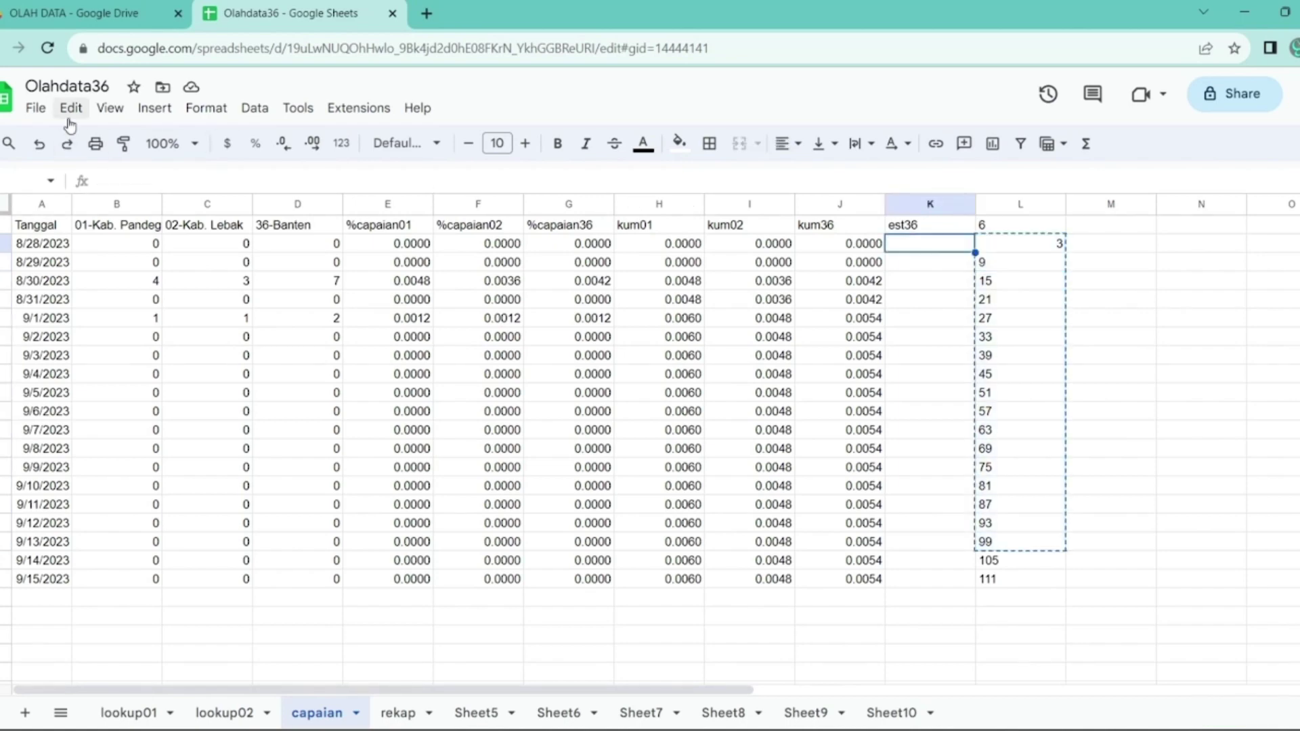
{"action": "left_click", "coordinate": [71, 107]}
{"action": "mouse_move", "coordinate": [123, 288]}
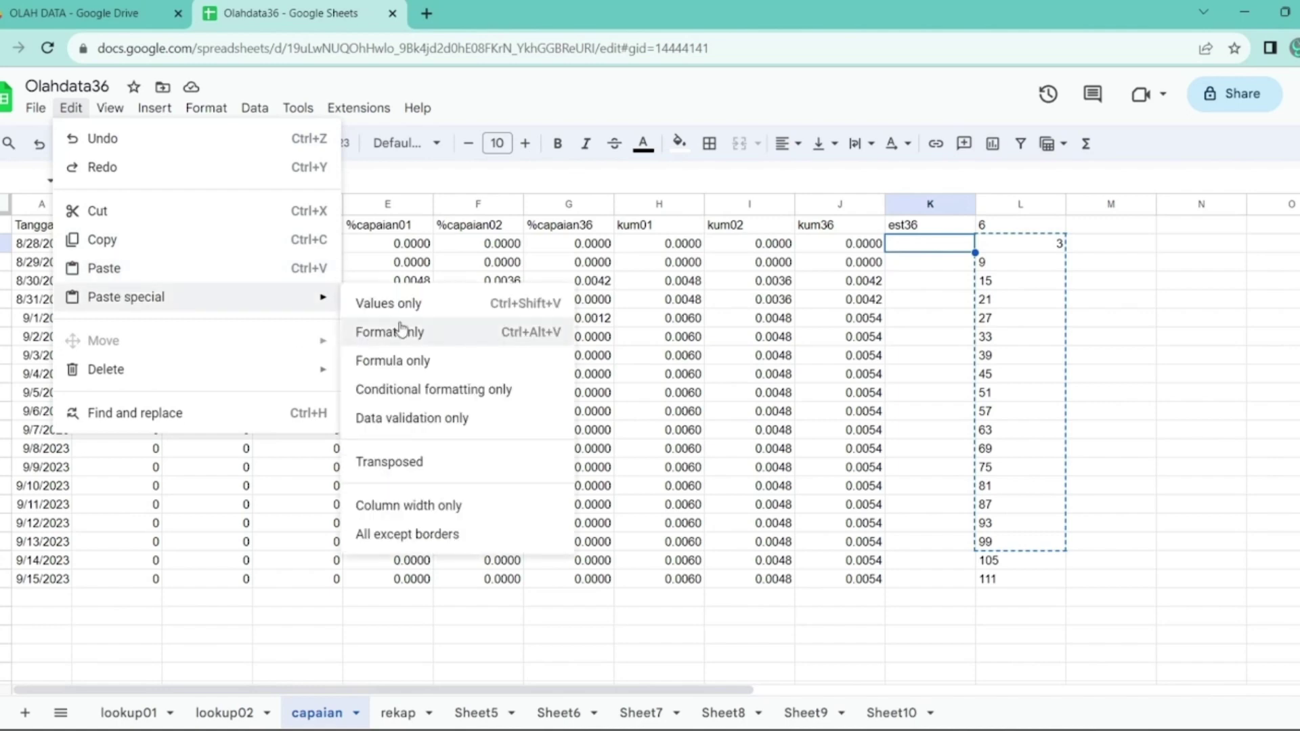
{"action": "left_click", "coordinate": [396, 313]}
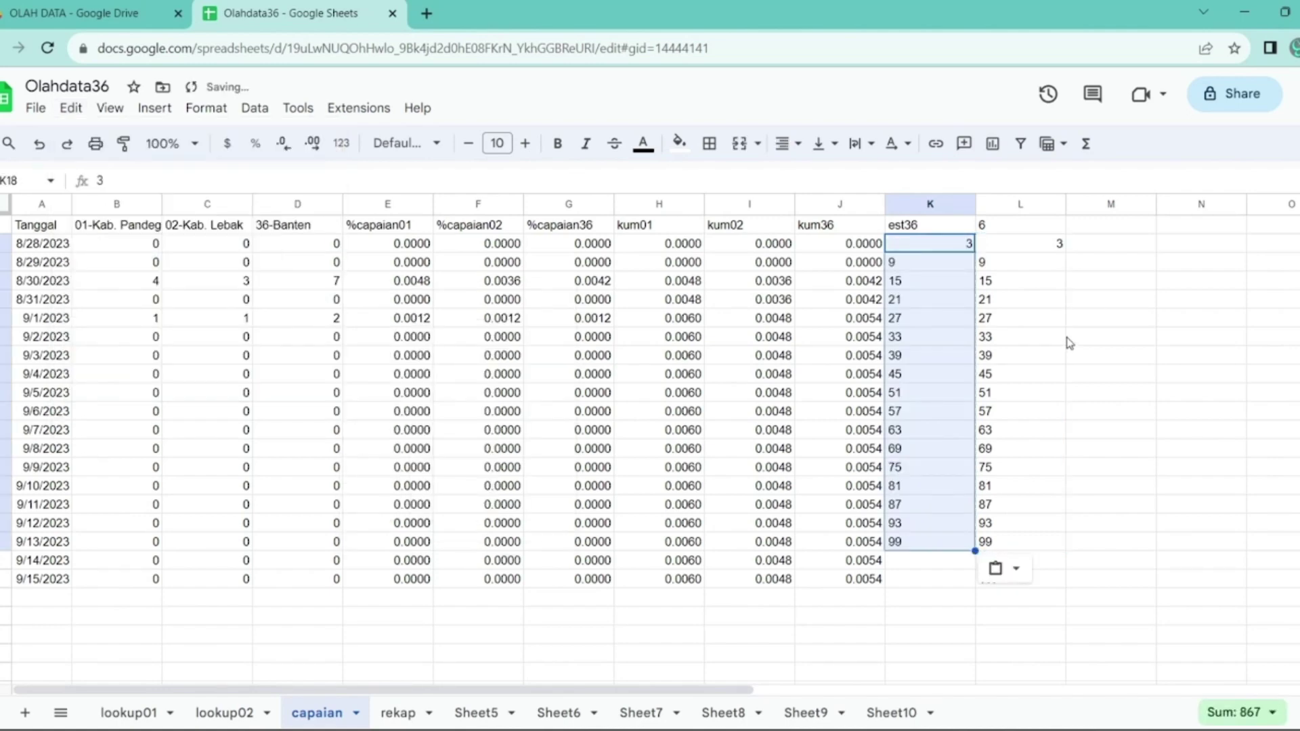
{"action": "left_click", "coordinate": [342, 143]}
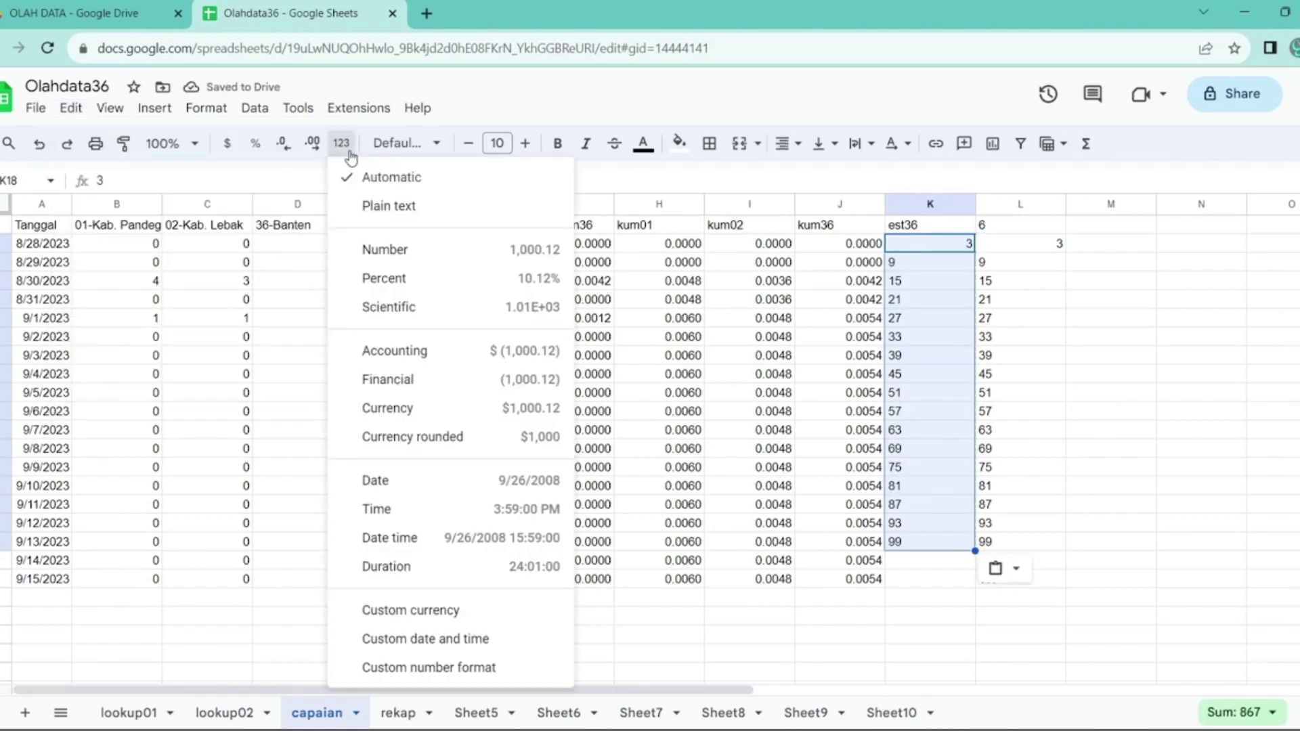
{"action": "left_click", "coordinate": [351, 154]}
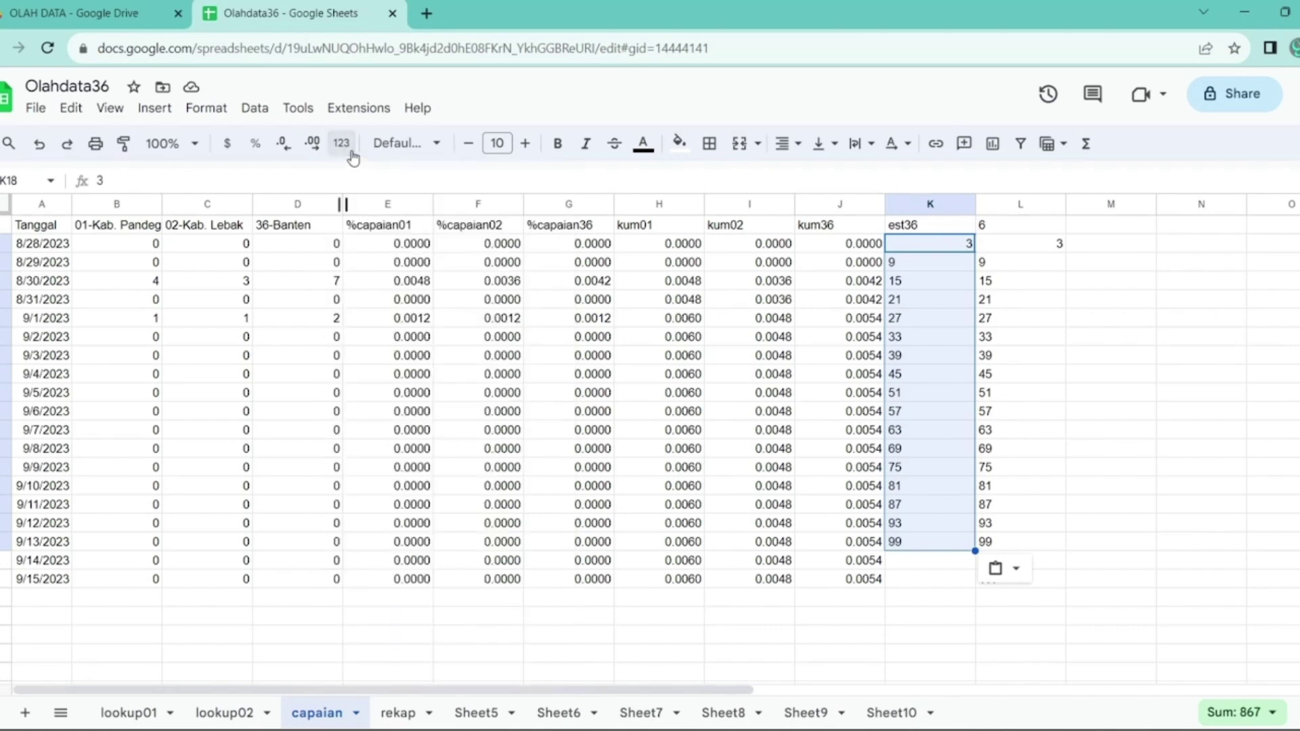
{"action": "key", "text": "ctrl+z"}
- Enter =value(L2) in K2 and auto-fill it down the est36 column
{"action": "key", "text": "Right"}
{"action": "key", "text": "Left"}
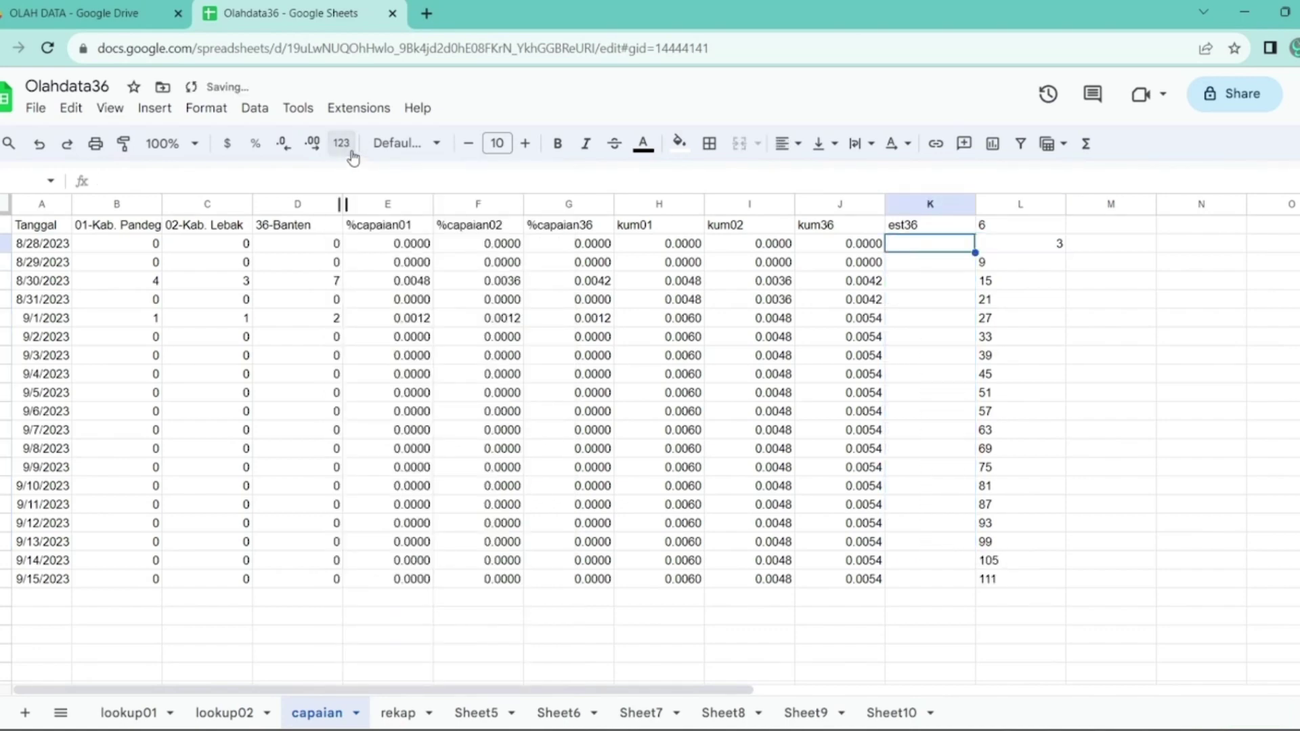
{"action": "type", "text": "=value"}
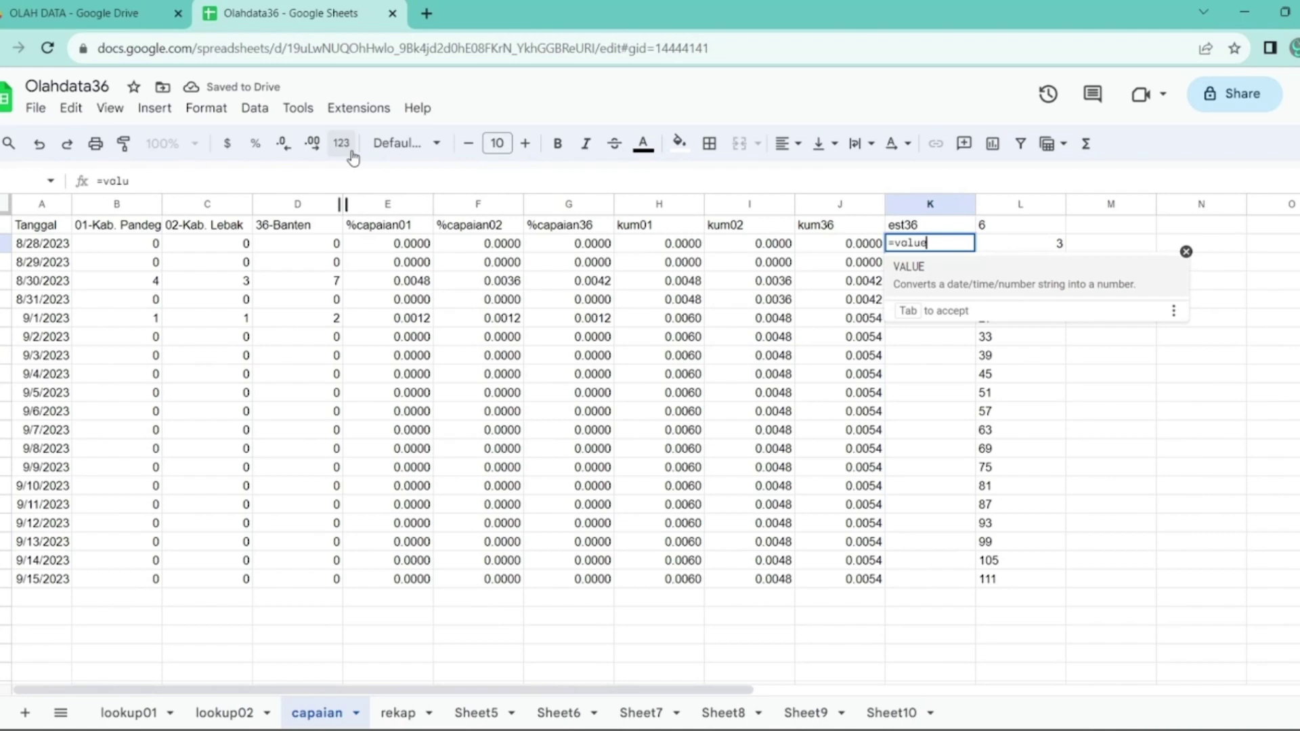
{"action": "type", "text": "(L2)"}
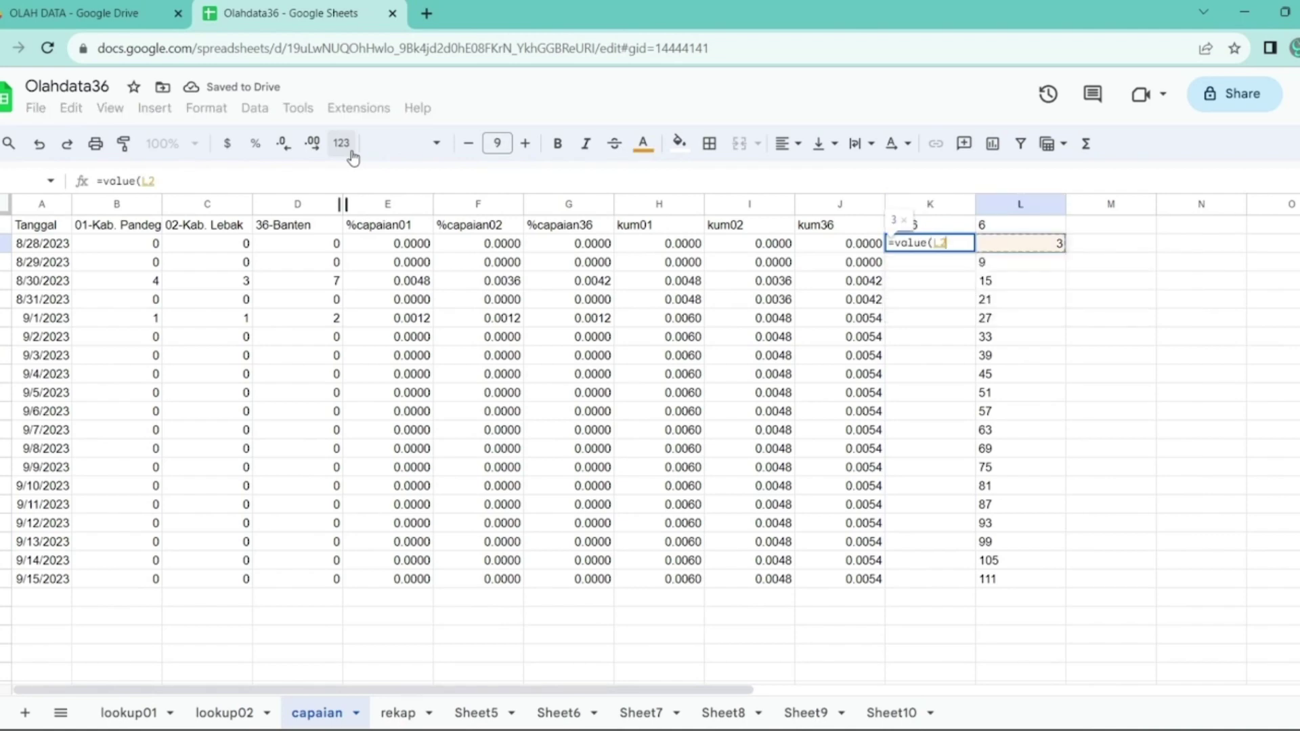
{"action": "key", "text": "Return"}
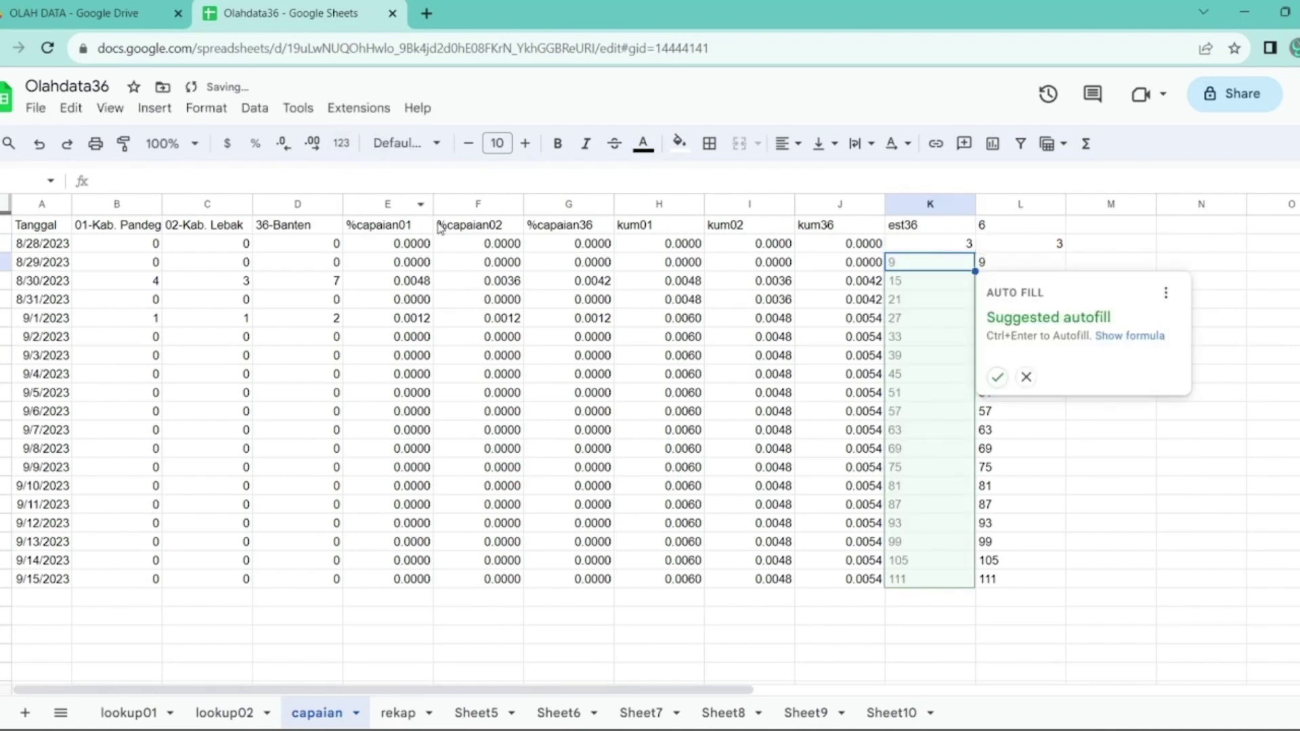
{"action": "left_click", "coordinate": [997, 377]}
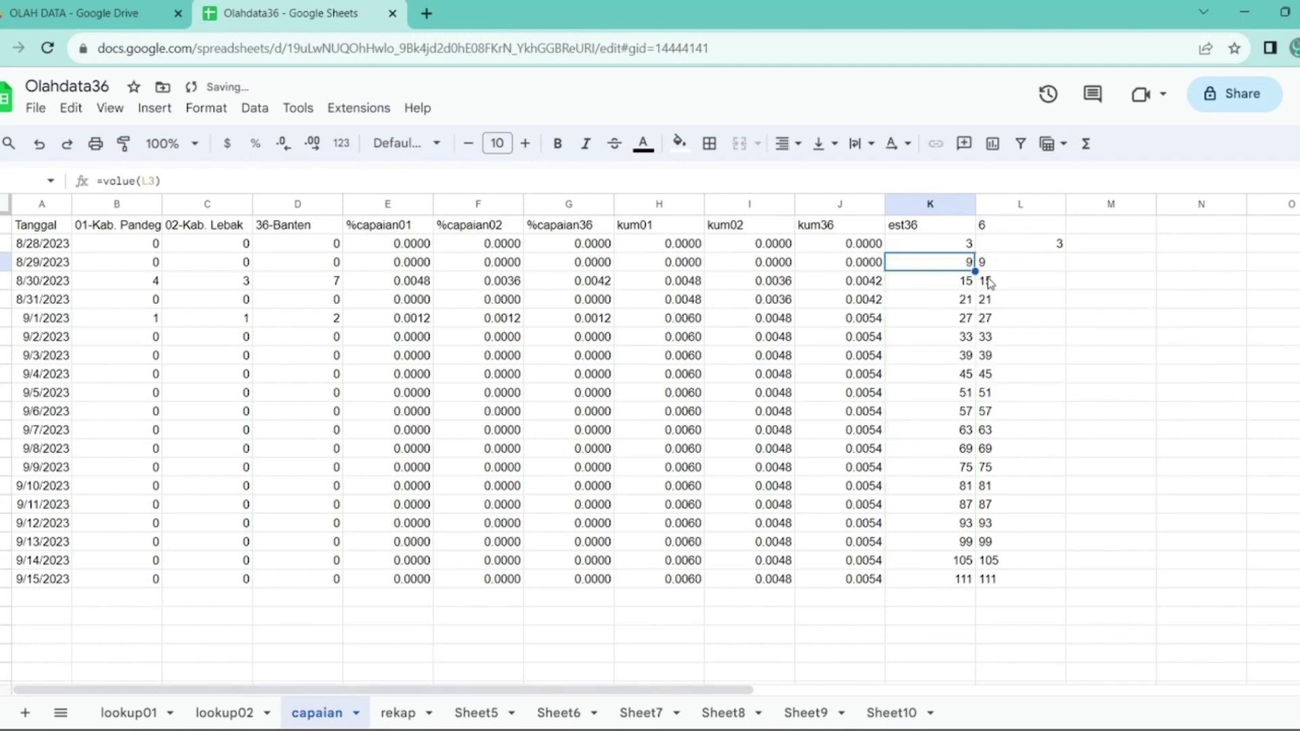
{"action": "left_click_drag", "start_coordinate": [952, 246], "coordinate": [959, 579]}
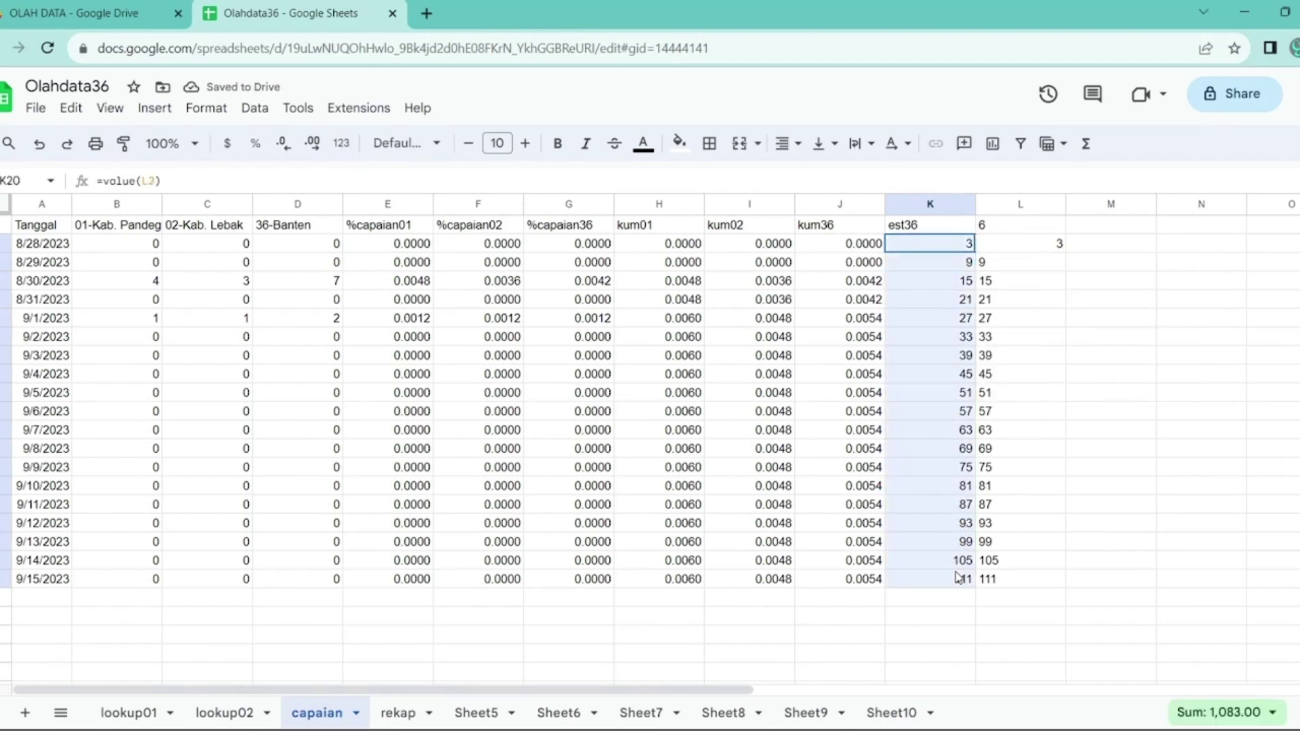
- Replace the est36 formulas with values only and clear helper column L
{"action": "left_click", "coordinate": [71, 108]}
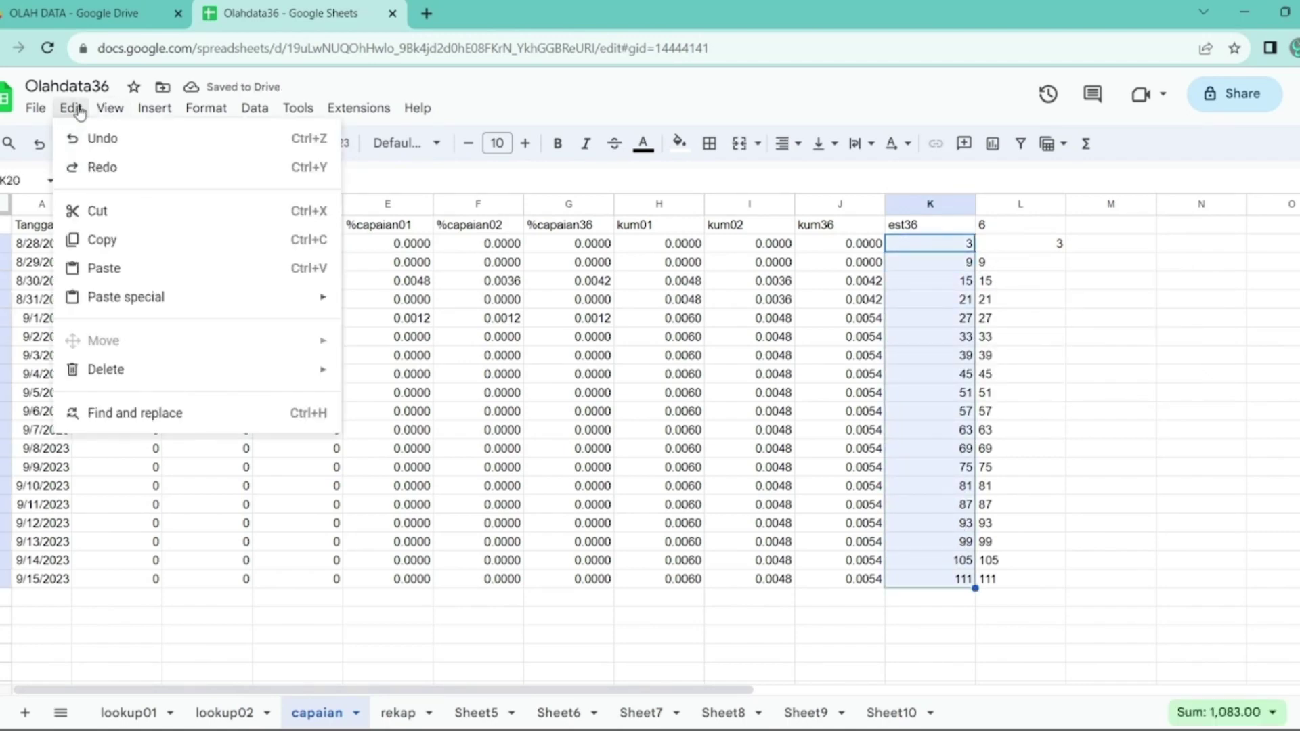
{"action": "left_click", "coordinate": [116, 241]}
{"action": "left_click", "coordinate": [71, 108]}
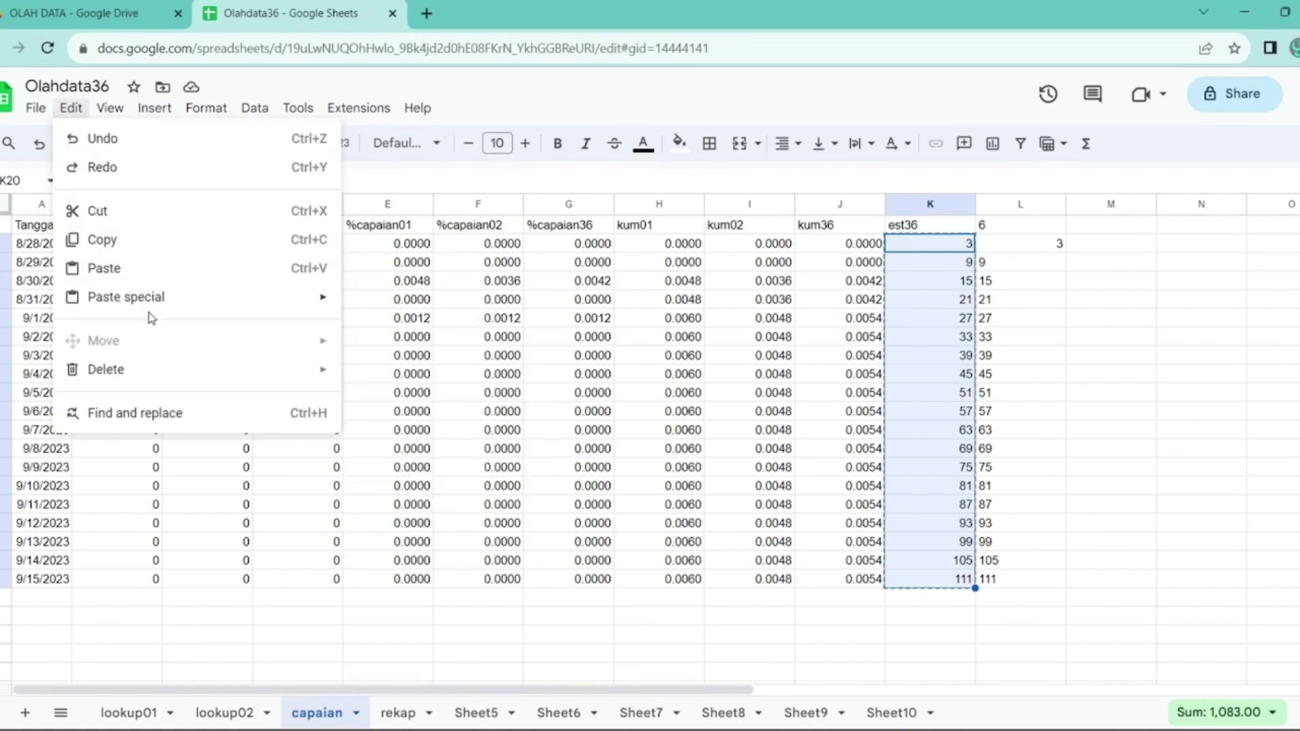
{"action": "mouse_move", "coordinate": [203, 298]}
{"action": "left_click", "coordinate": [369, 306]}
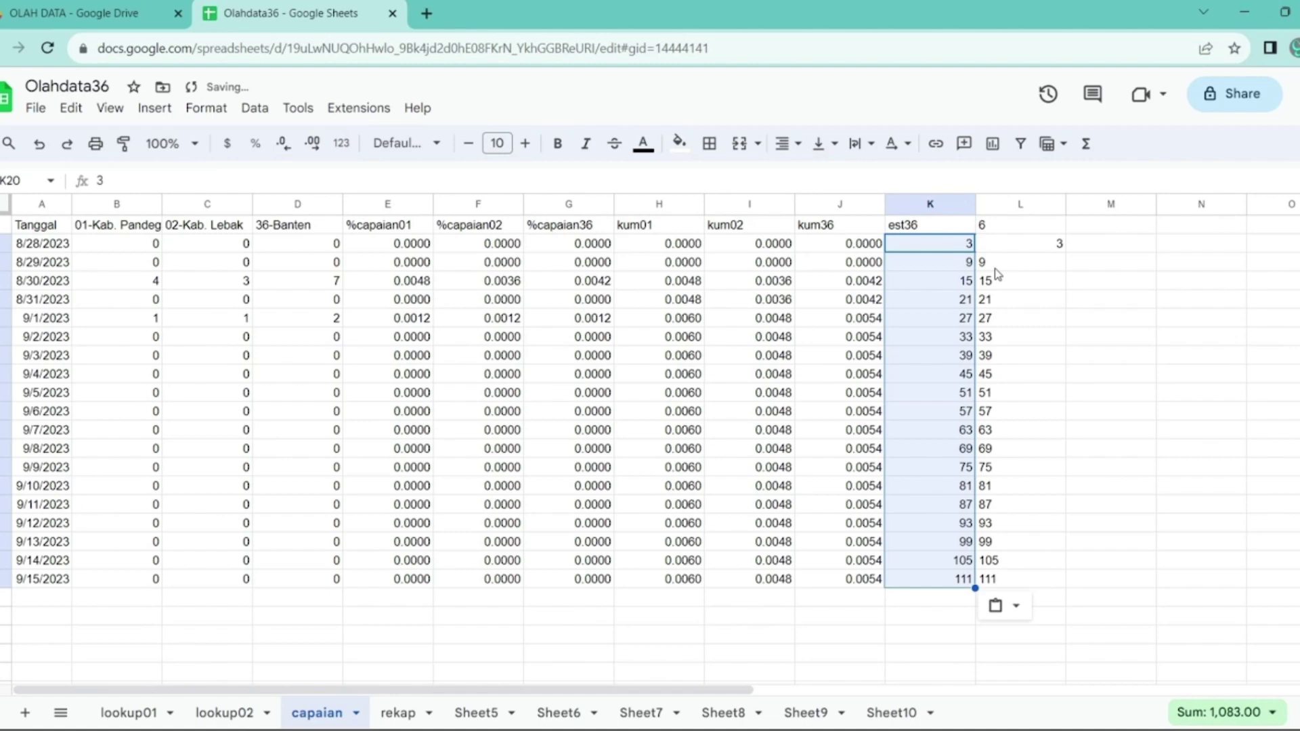
{"action": "left_click", "coordinate": [1008, 205]}
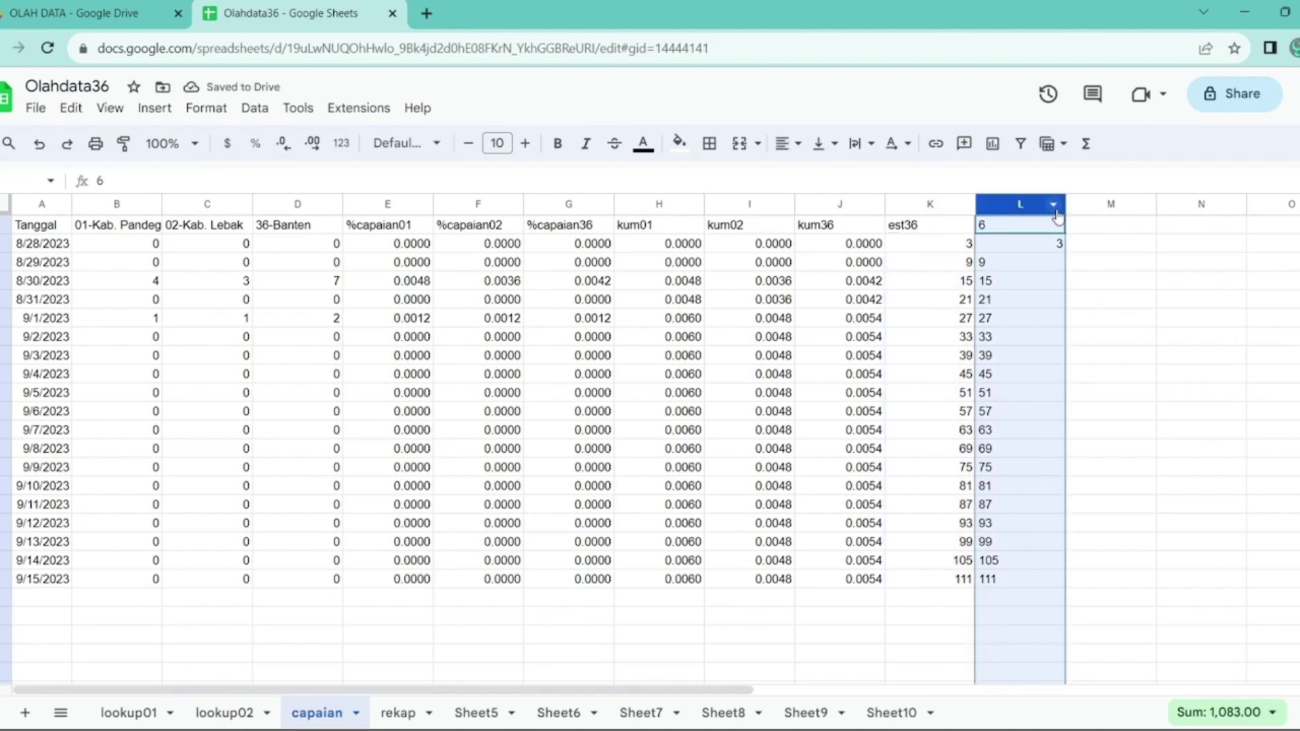
{"action": "key", "text": "Delete"}
- Set the est36 entries for 9/14/2023 and 9/15/2023 to 100
{"action": "left_click", "coordinate": [929, 561]}
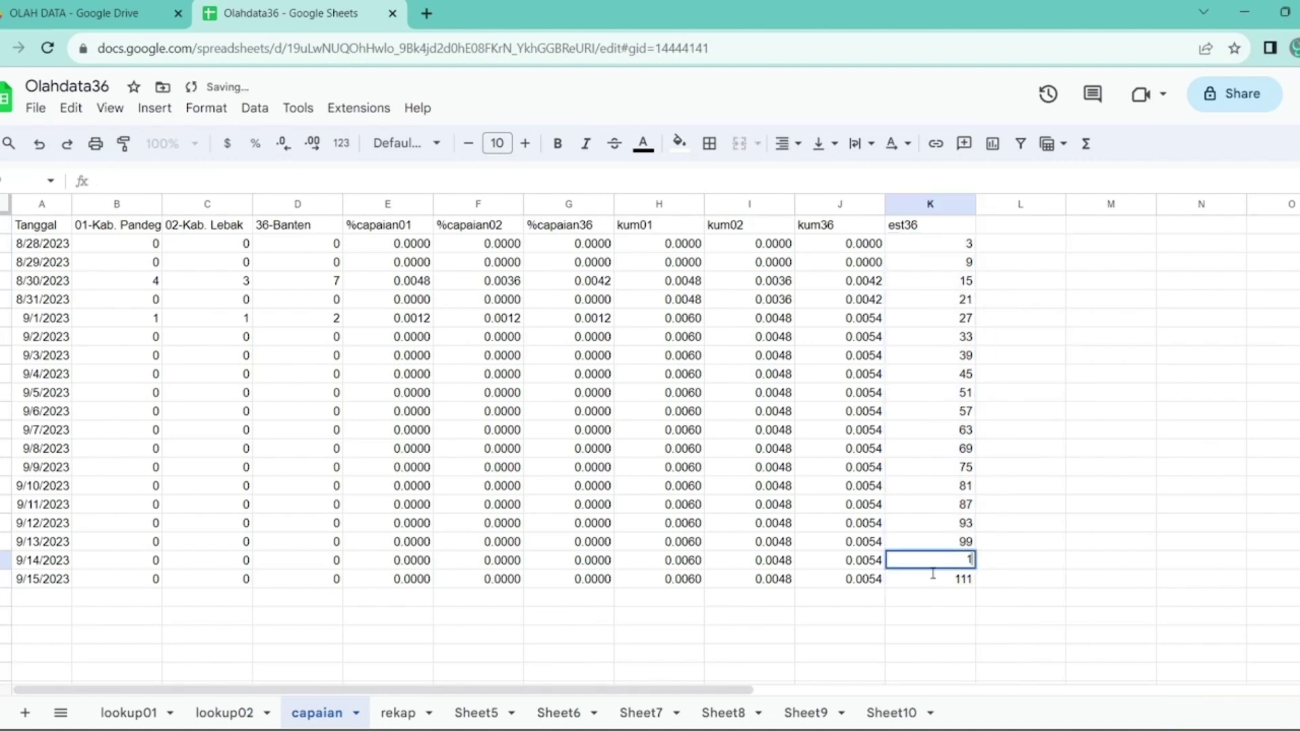
{"action": "type", "text": "100"}
{"action": "key", "text": "Return"}
{"action": "type", "text": "100"}
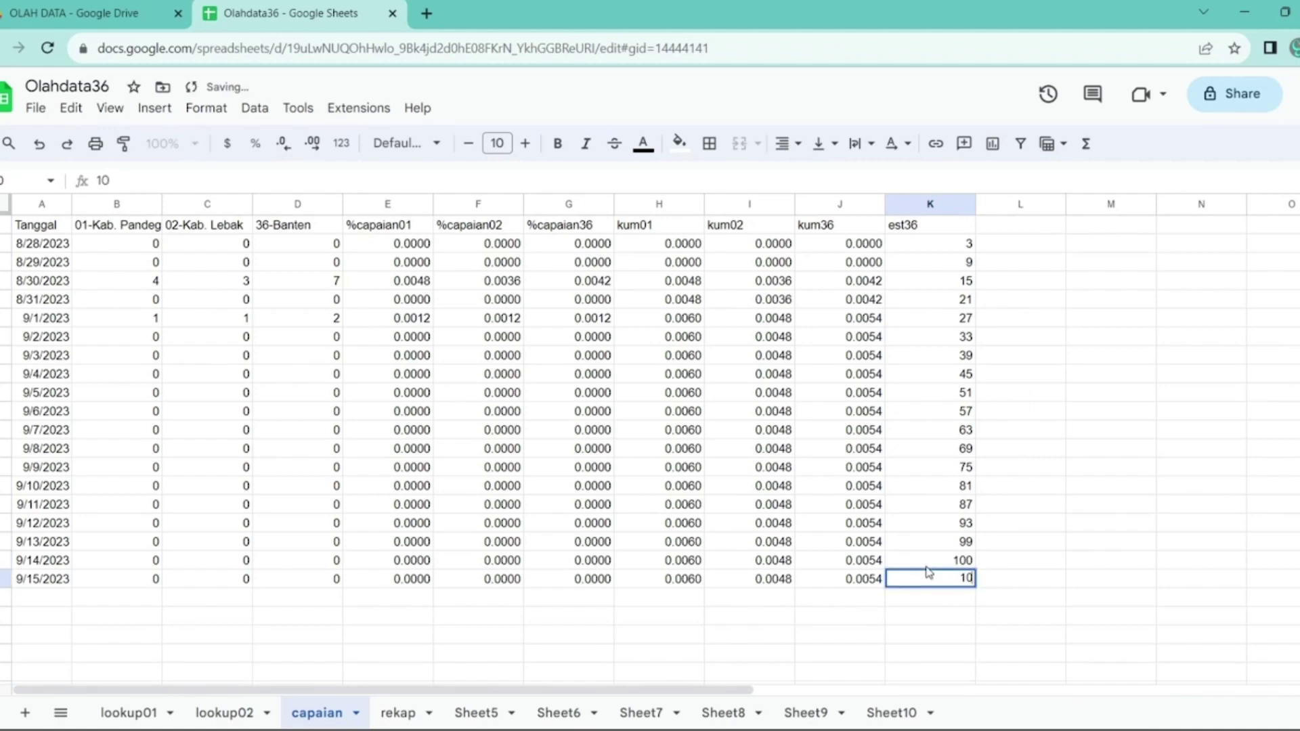
{"action": "key", "text": "Return"}
{"action": "key", "text": "Up"}
{"action": "key", "text": "Up"}
{"action": "key", "text": "Right"}
{"action": "key", "text": "Right"}
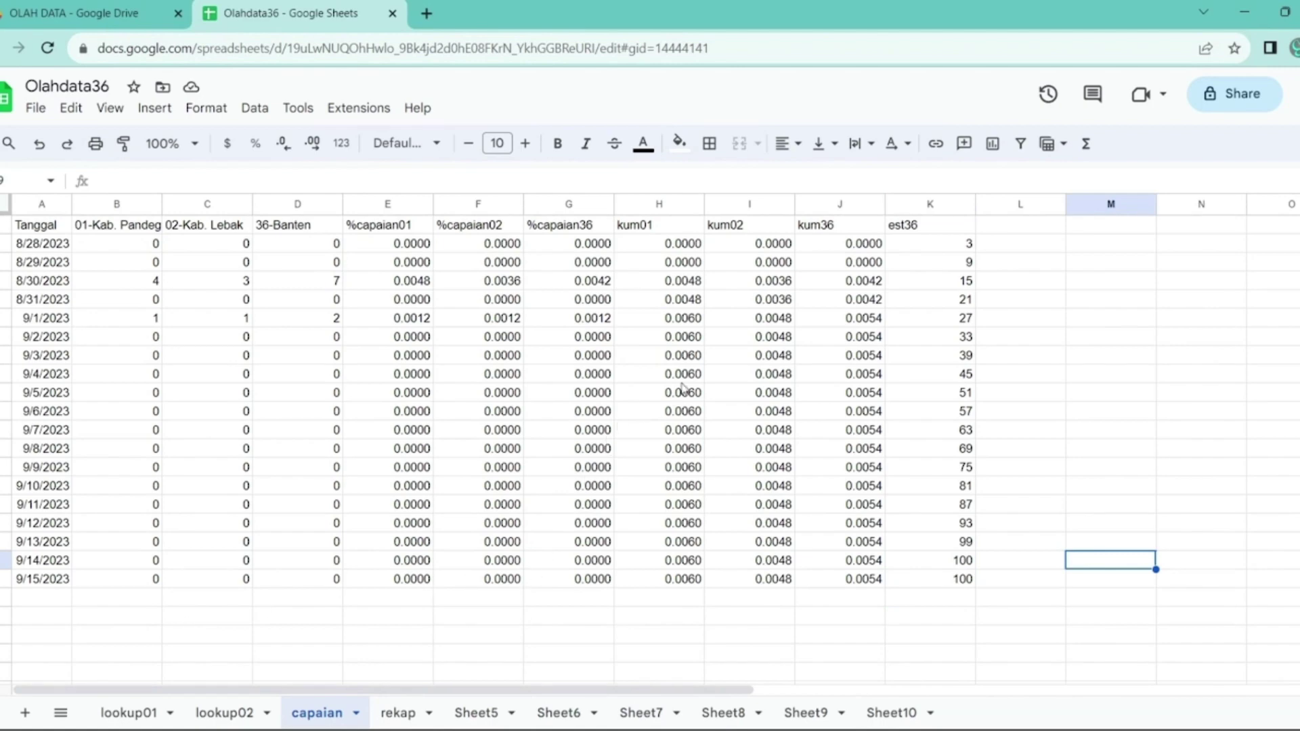
- Add the header 'Last' in cell F1 of the rekap sheet
{"action": "left_click", "coordinate": [396, 714]}
{"action": "left_click", "coordinate": [503, 228]}
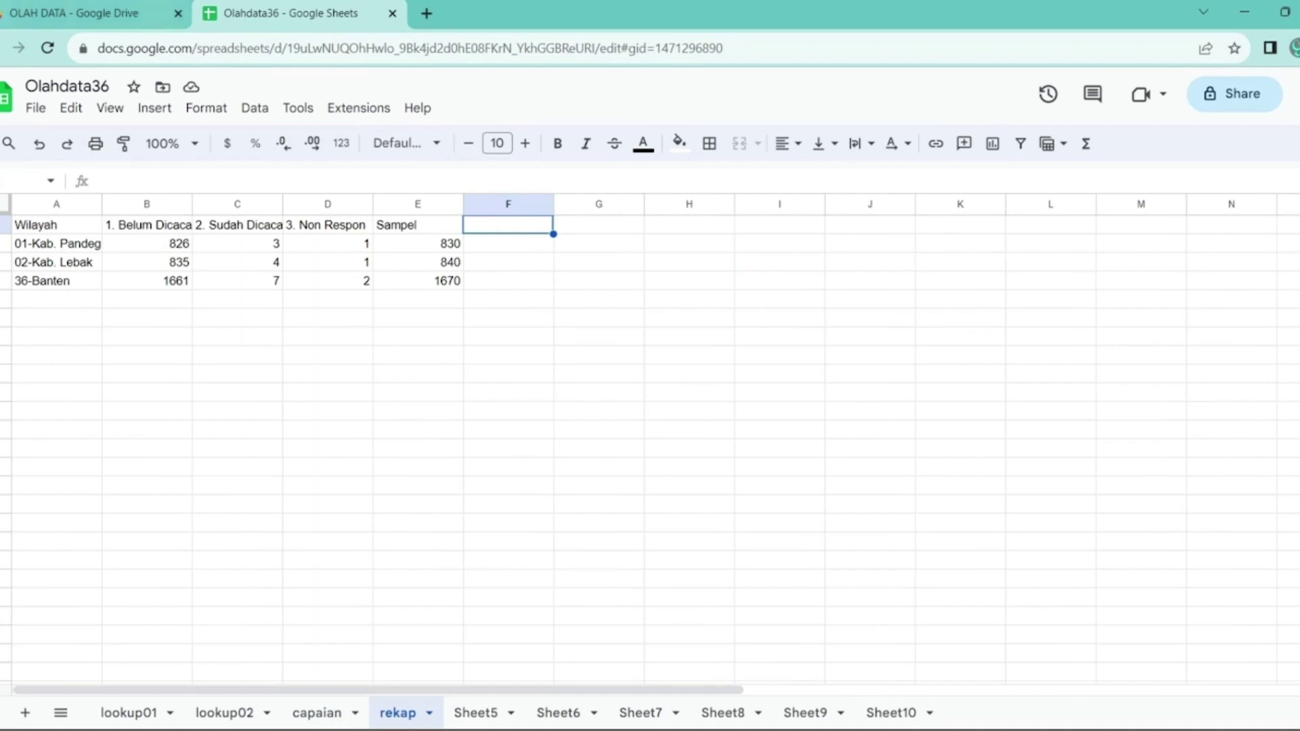
{"action": "type", "text": "=B"}
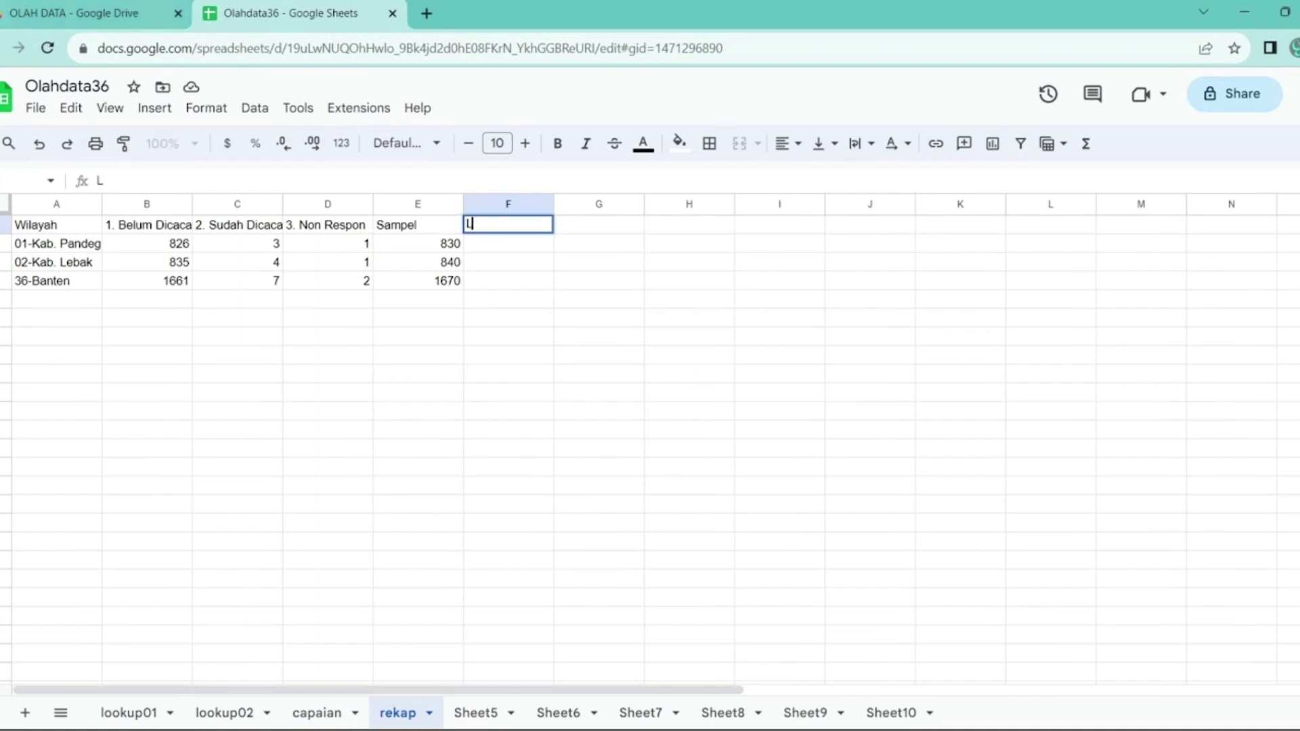
{"action": "key", "text": "BackSpace"}
{"action": "key", "text": "BackSpace"}
{"action": "type", "text": "Last"}
{"action": "key", "text": "Return"}
- Enter =max(lookup01!I:I) in F2 to get the latest lookup01 timestamp
{"action": "type", "text": "="}
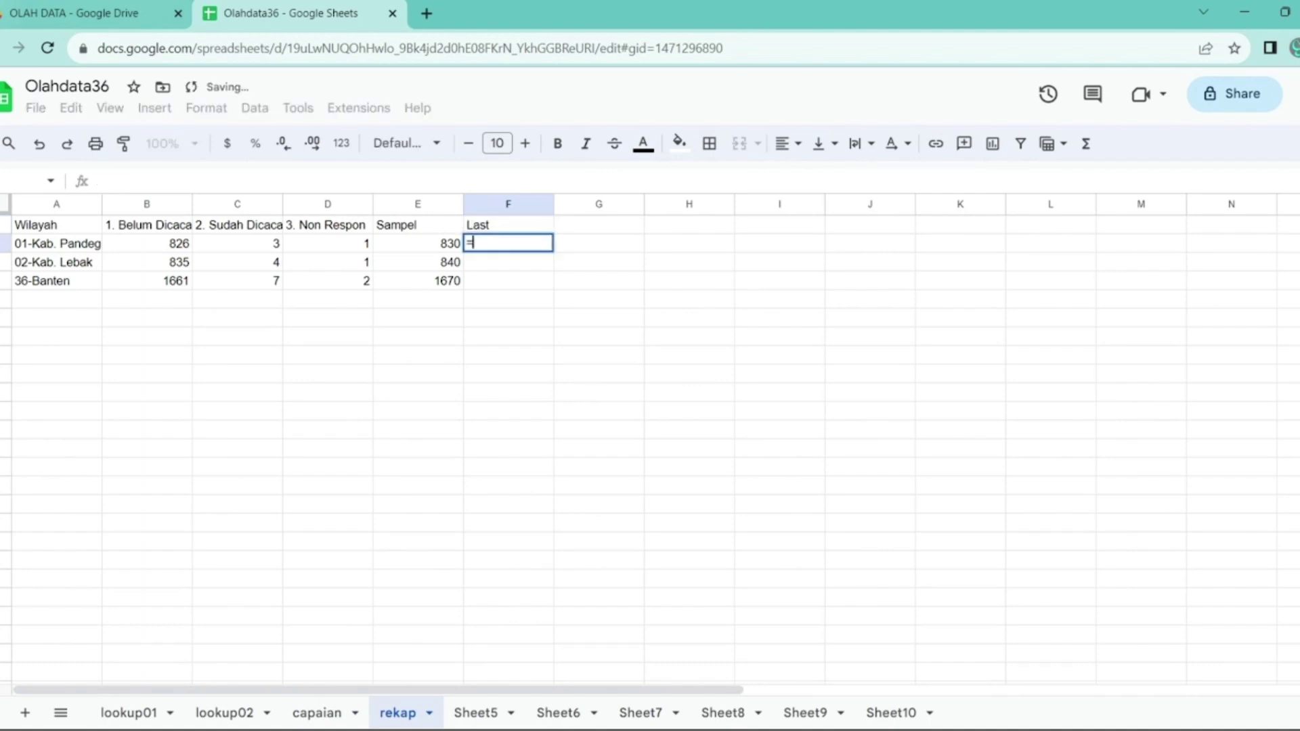
{"action": "type", "text": "max("}
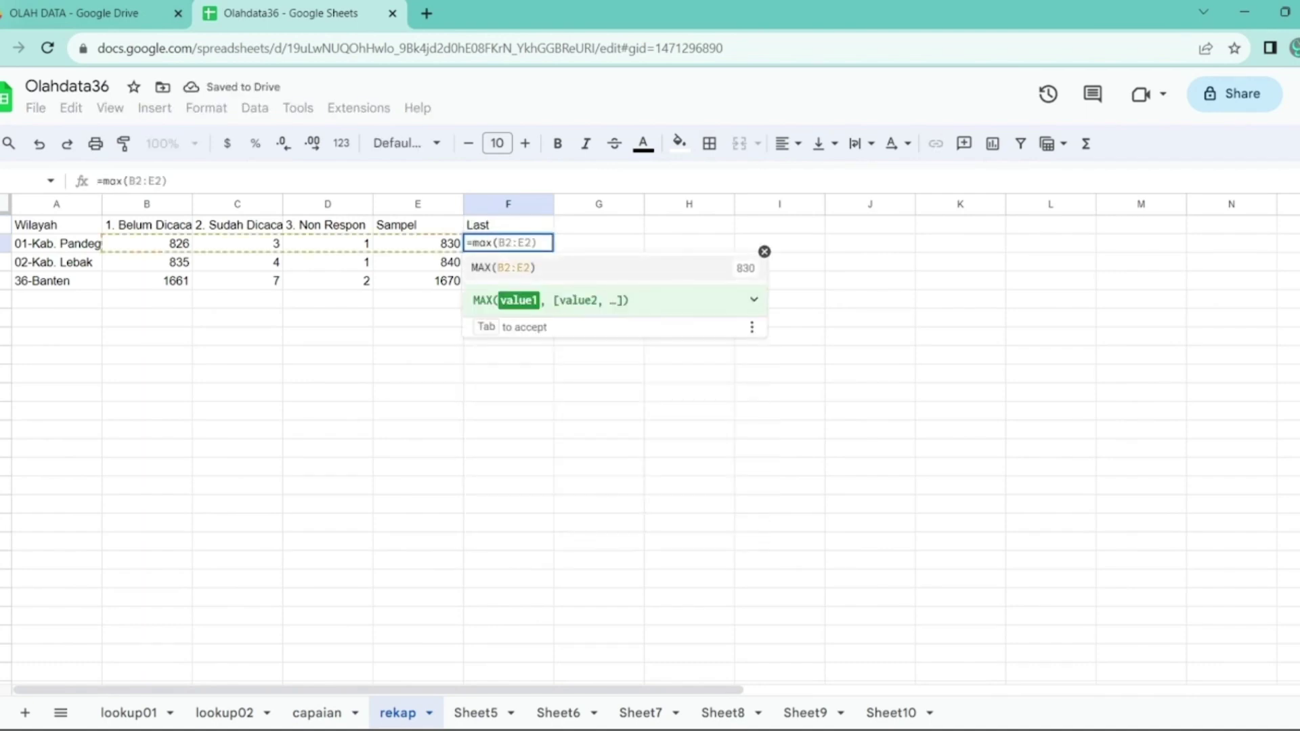
{"action": "left_click", "coordinate": [132, 714]}
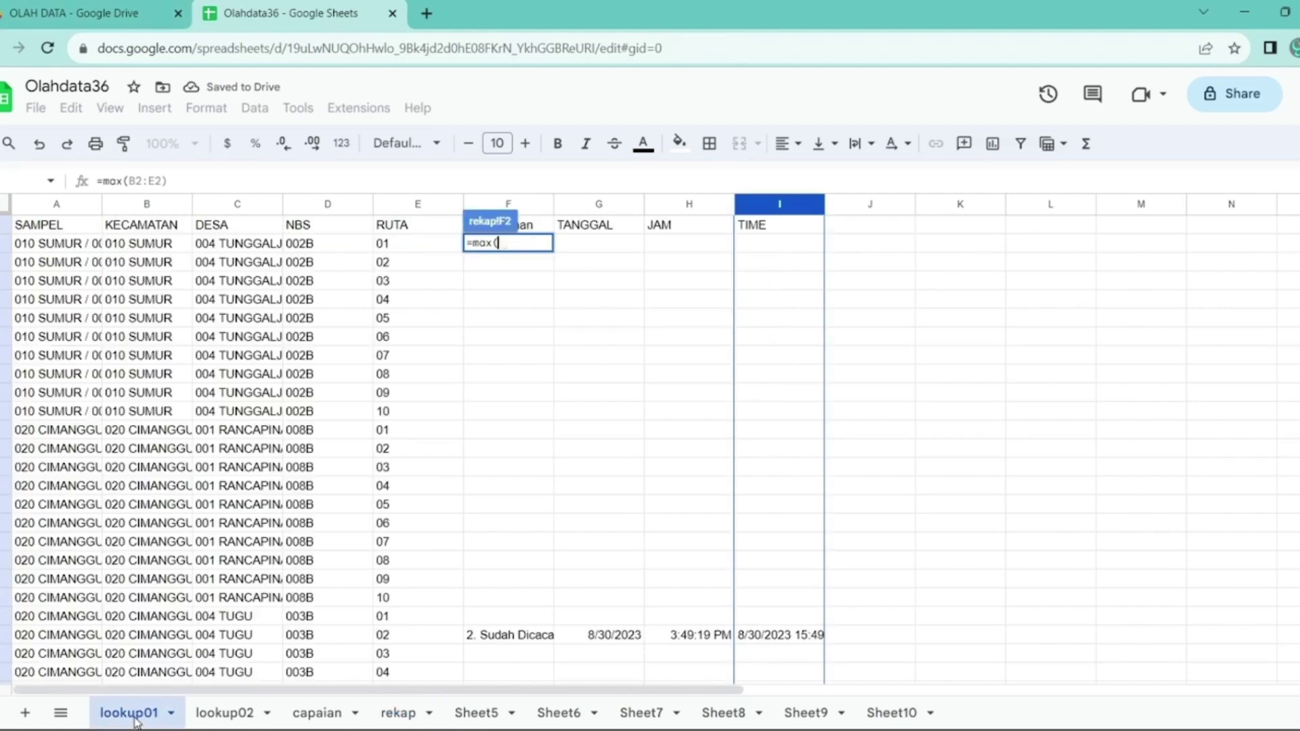
{"action": "left_click", "coordinate": [757, 205]}
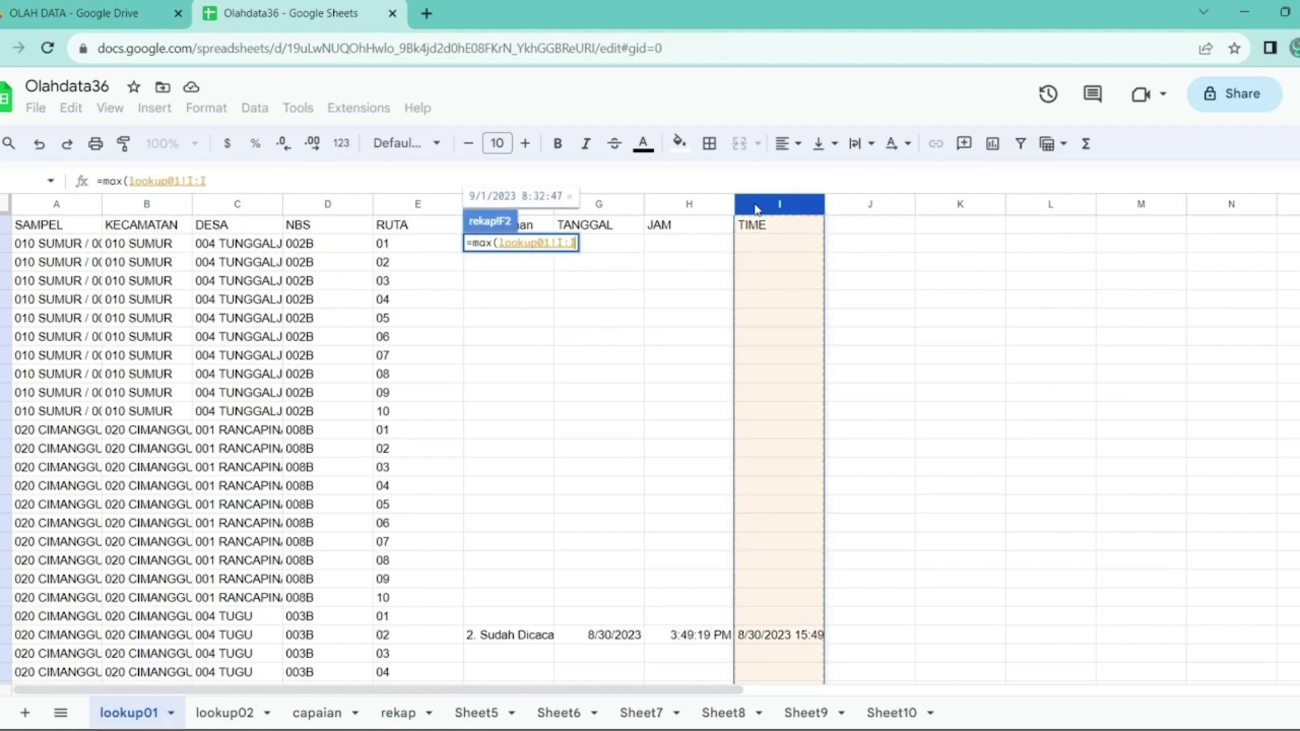
{"action": "key", "text": "Return"}
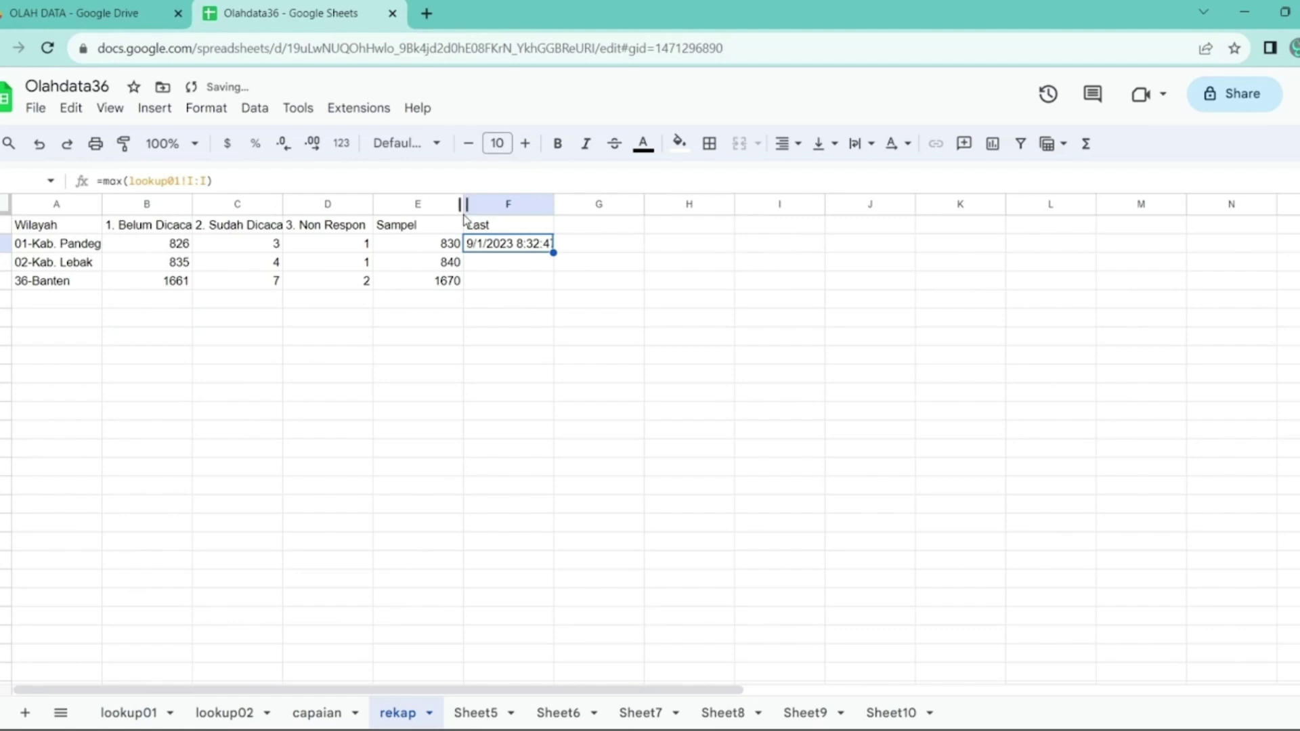
- Copy the formula to F3 and change it to read lookup02 column I
{"action": "key", "text": "ctrl+c"}
{"action": "key", "text": "Down"}
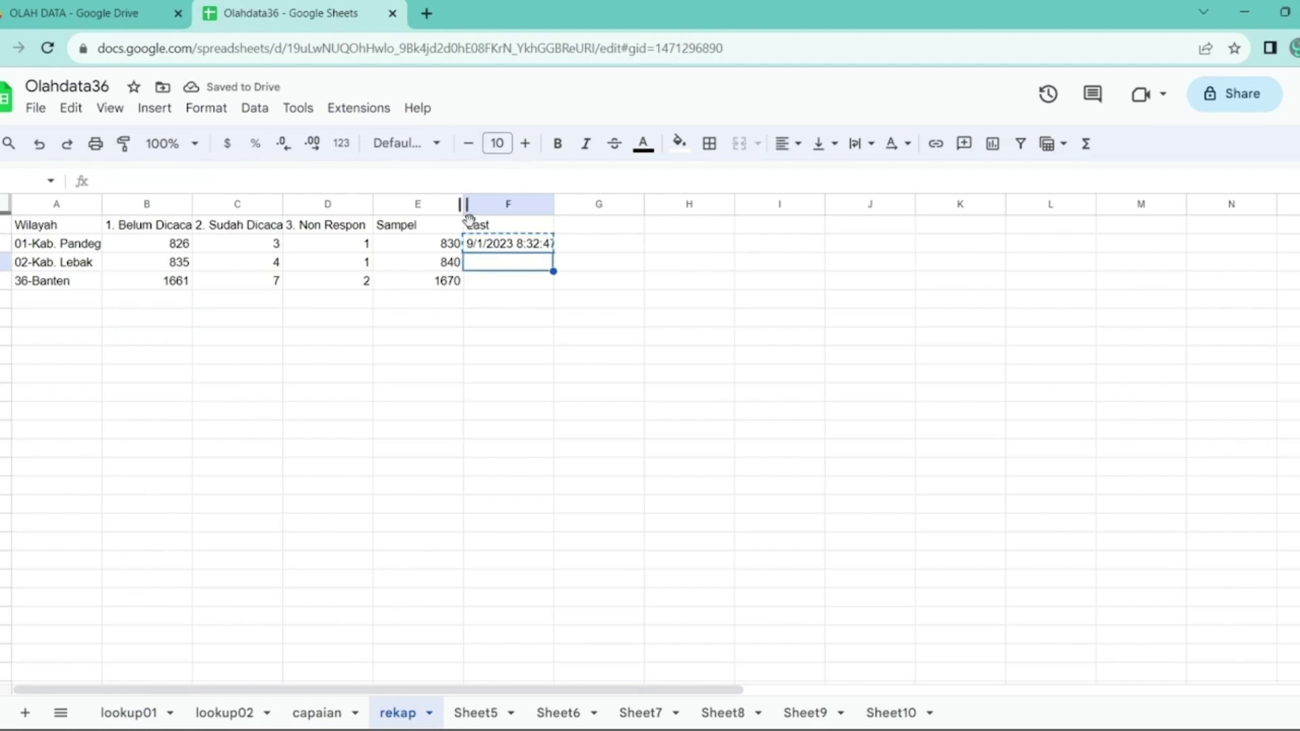
{"action": "key", "text": "ctrl+v"}
{"action": "key", "text": "F2"}
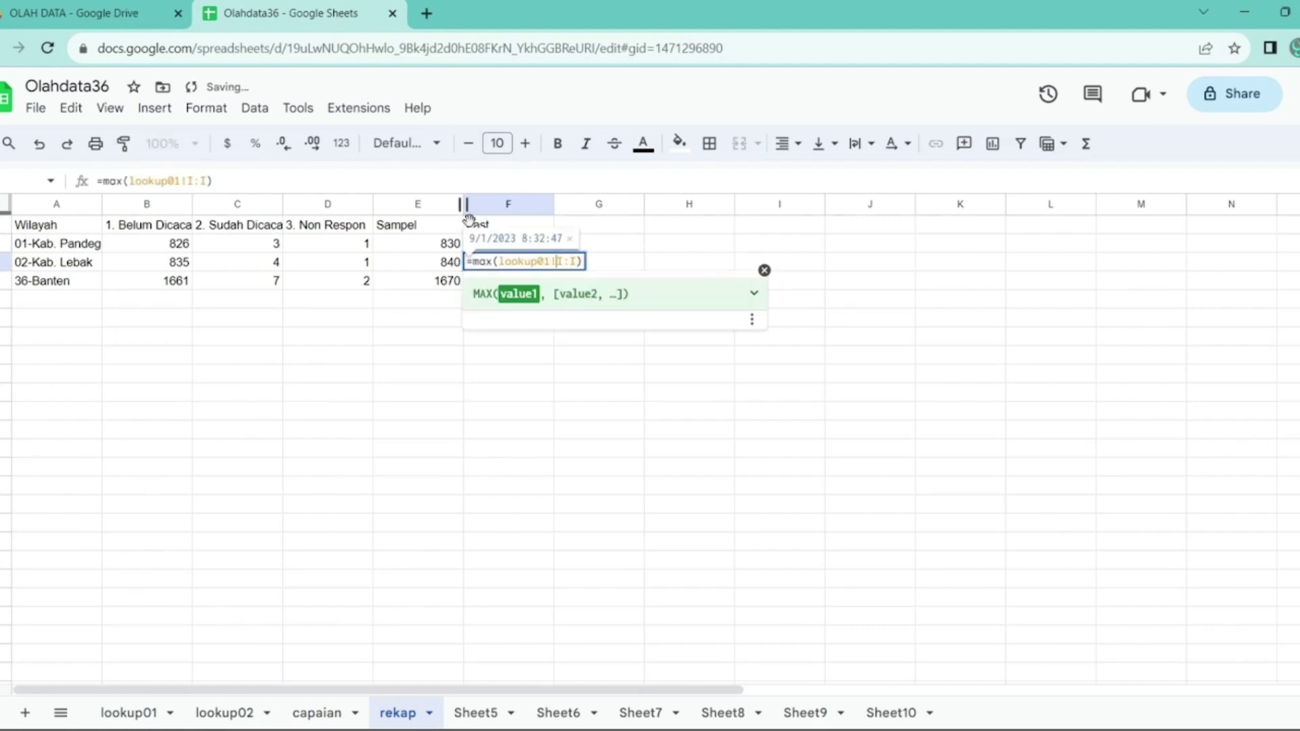
{"action": "key", "text": "Return"}
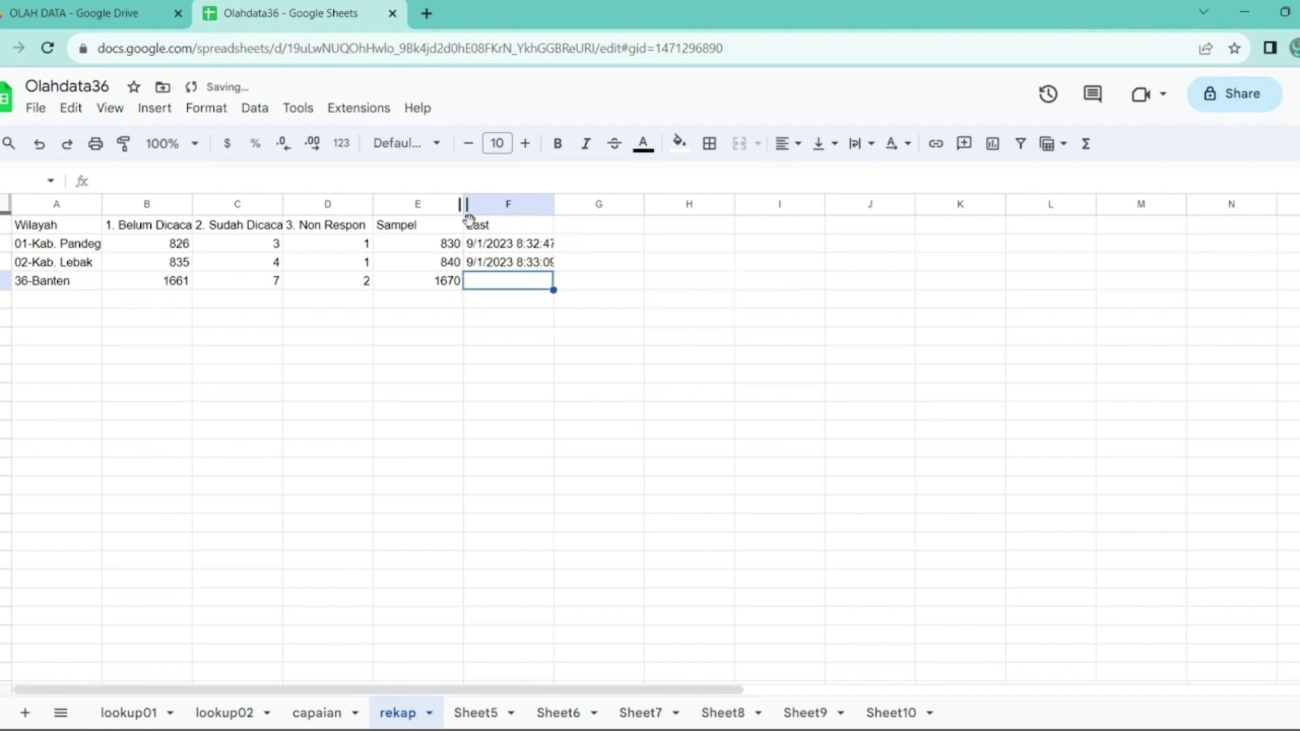
{"action": "key", "text": "Up"}
- Format column F as Date time and widen it so the dates fit
{"action": "left_click_drag", "start_coordinate": [554, 204], "coordinate": [560, 204]}
{"action": "left_click", "coordinate": [508, 203]}
{"action": "left_click", "coordinate": [342, 143]}
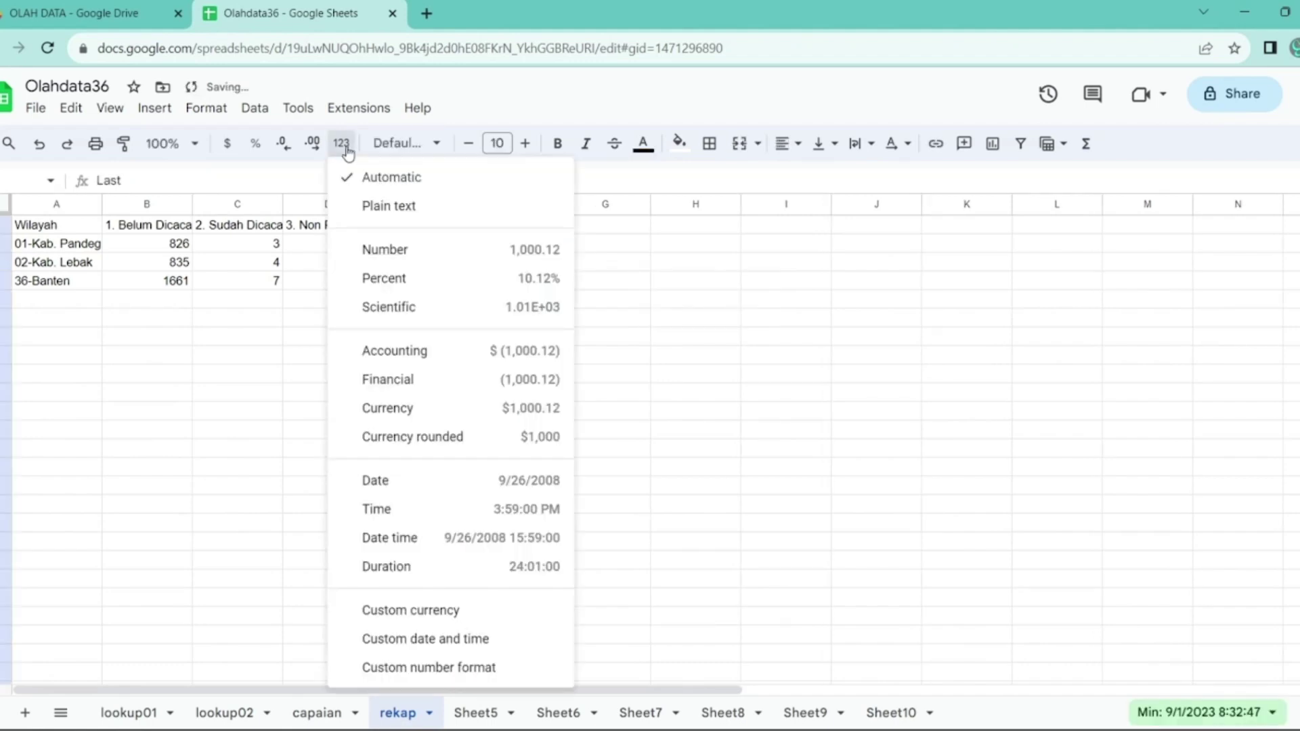
{"action": "left_click", "coordinate": [477, 538]}
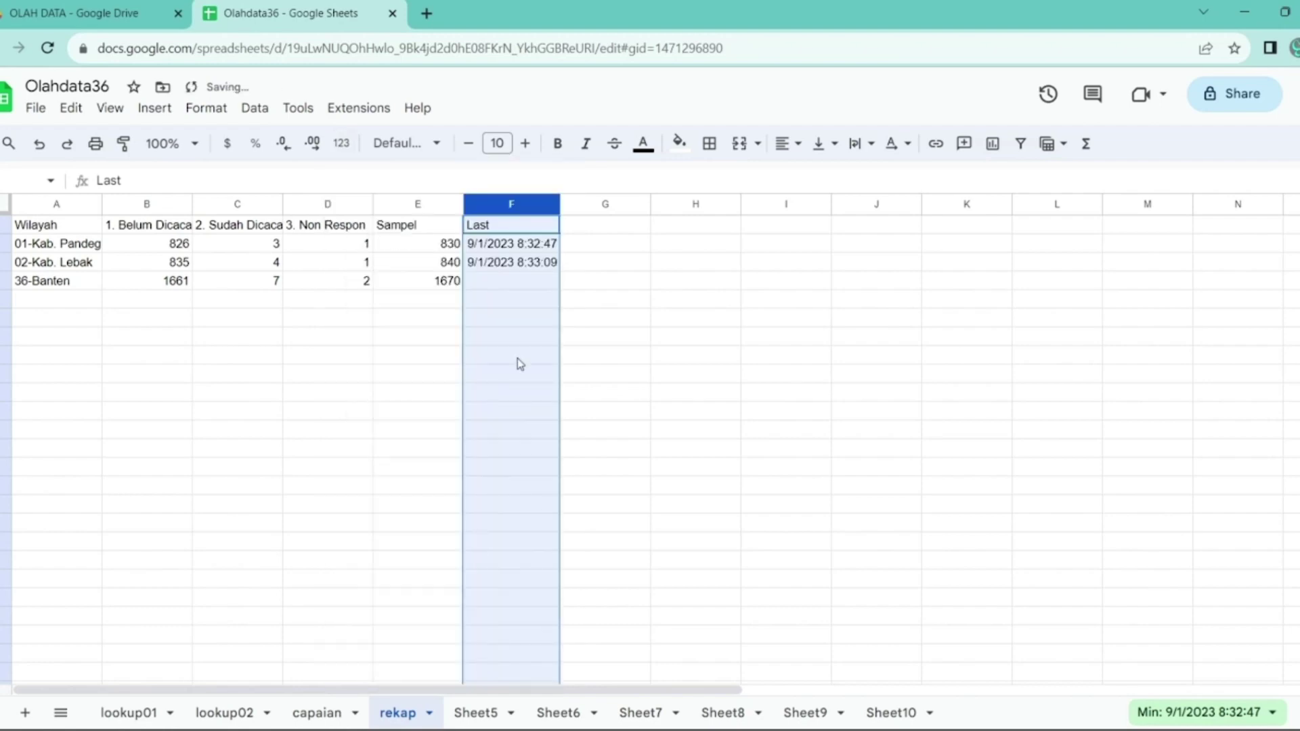
{"action": "left_click", "coordinate": [513, 283]}
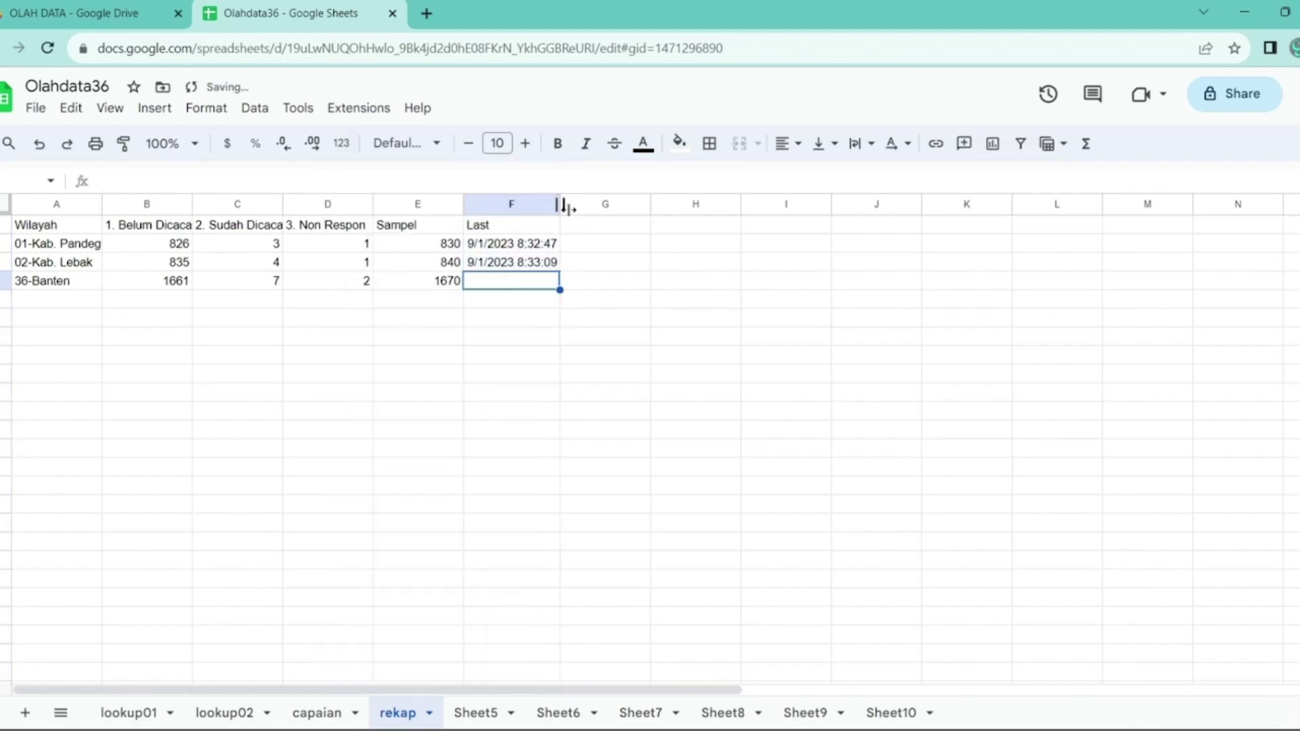
{"action": "left_click", "coordinate": [518, 319]}
{"action": "left_click_drag", "start_coordinate": [561, 204], "coordinate": [573, 203]}
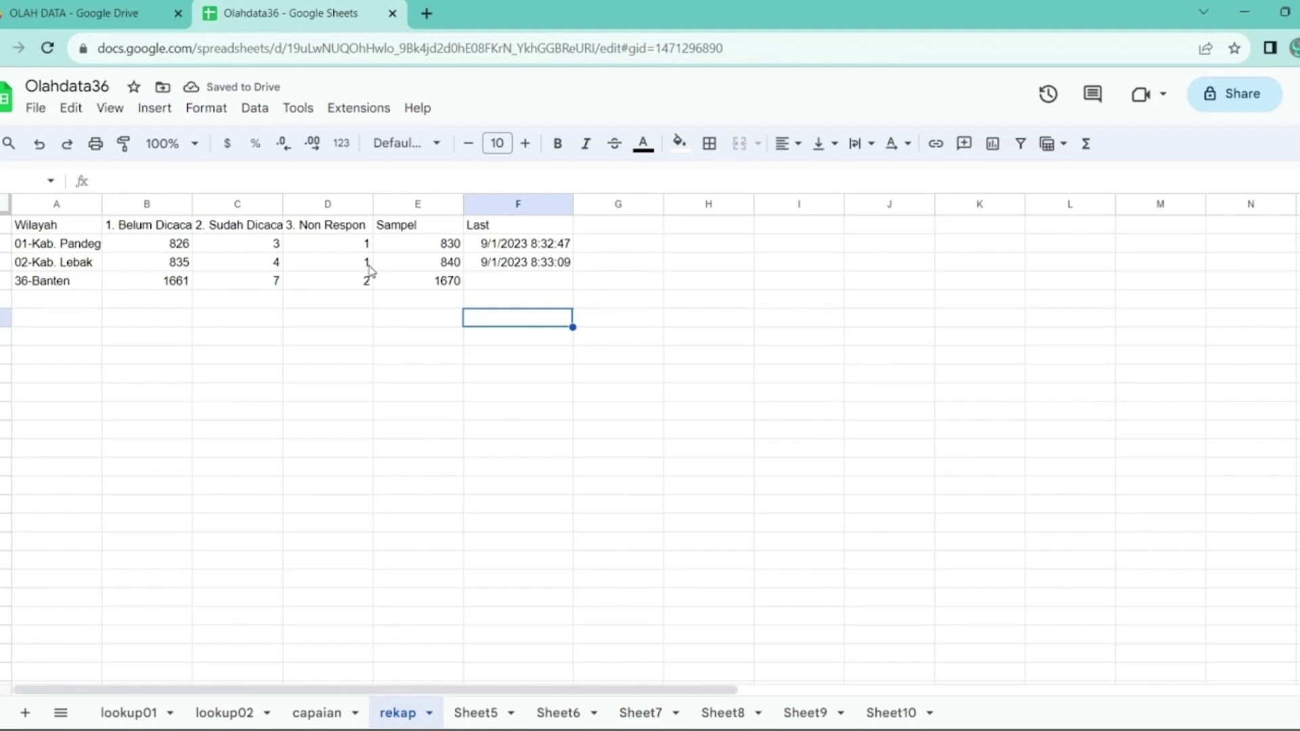
- Go to Looker Studio in a new tab and open the mymonsak show report
{"action": "left_click", "coordinate": [426, 14]}
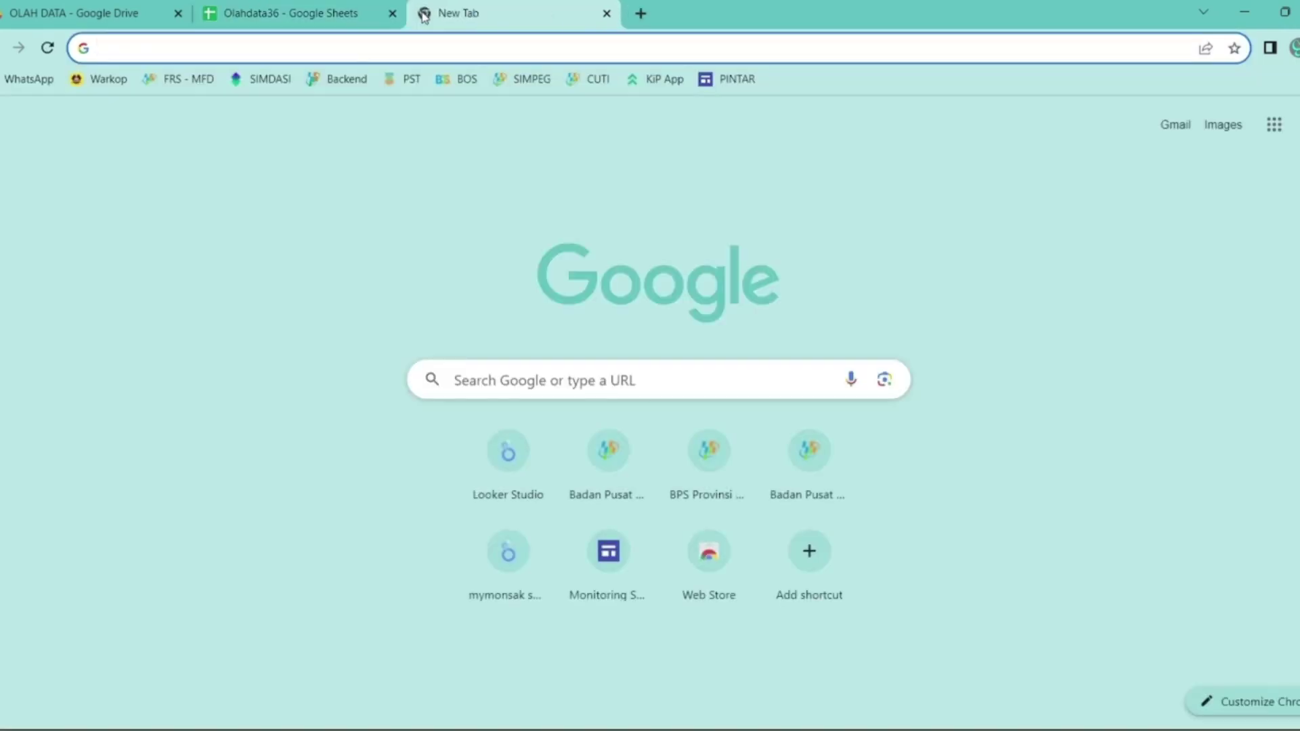
{"action": "type", "text": "loo"}
{"action": "key", "text": "Return"}
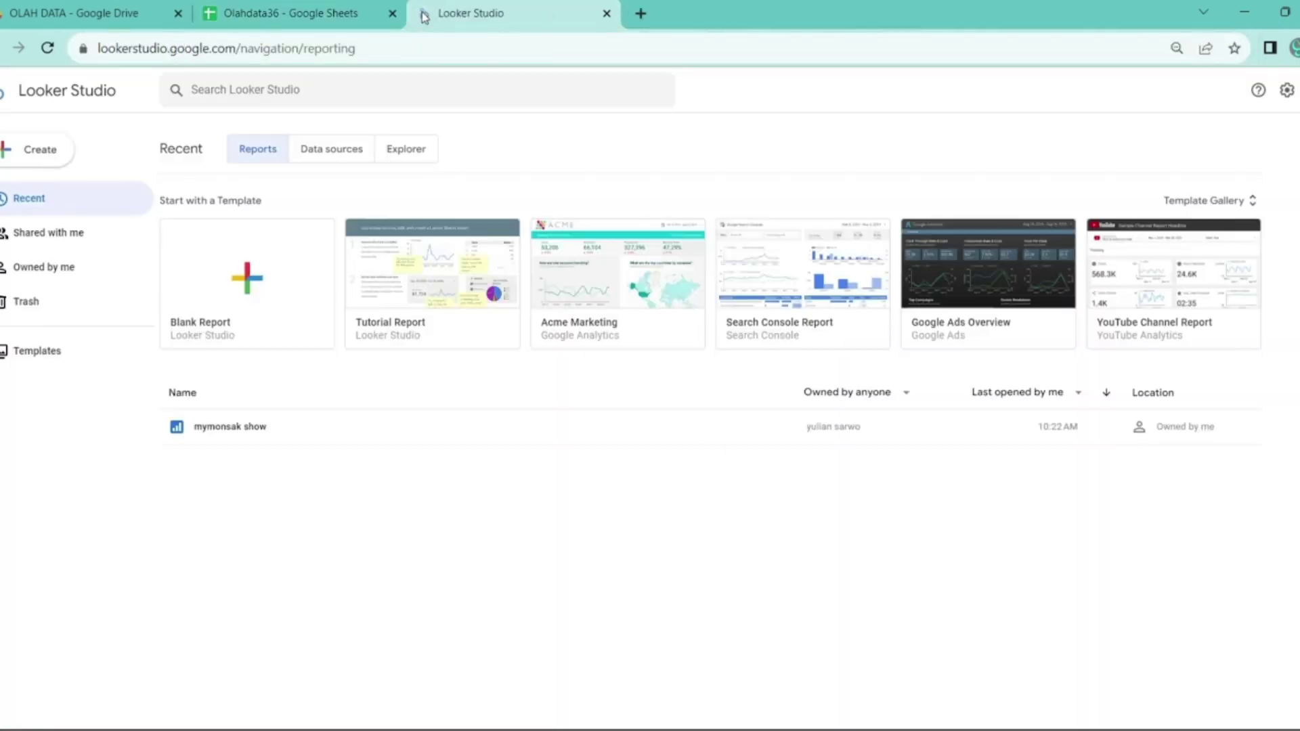
{"action": "left_click", "coordinate": [225, 428]}
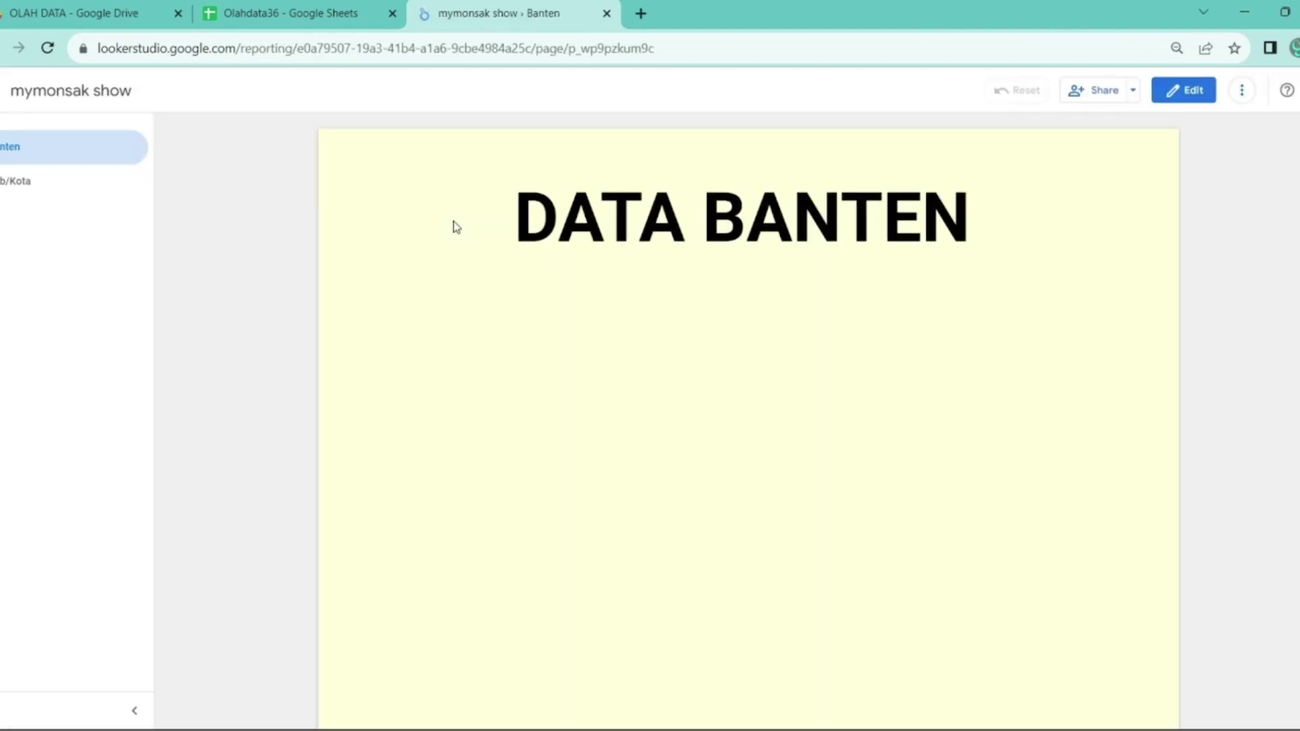
- Append /edit to the report URL to load it in edit mode
{"action": "left_click", "coordinate": [717, 59]}
{"action": "left_click", "coordinate": [718, 60]}
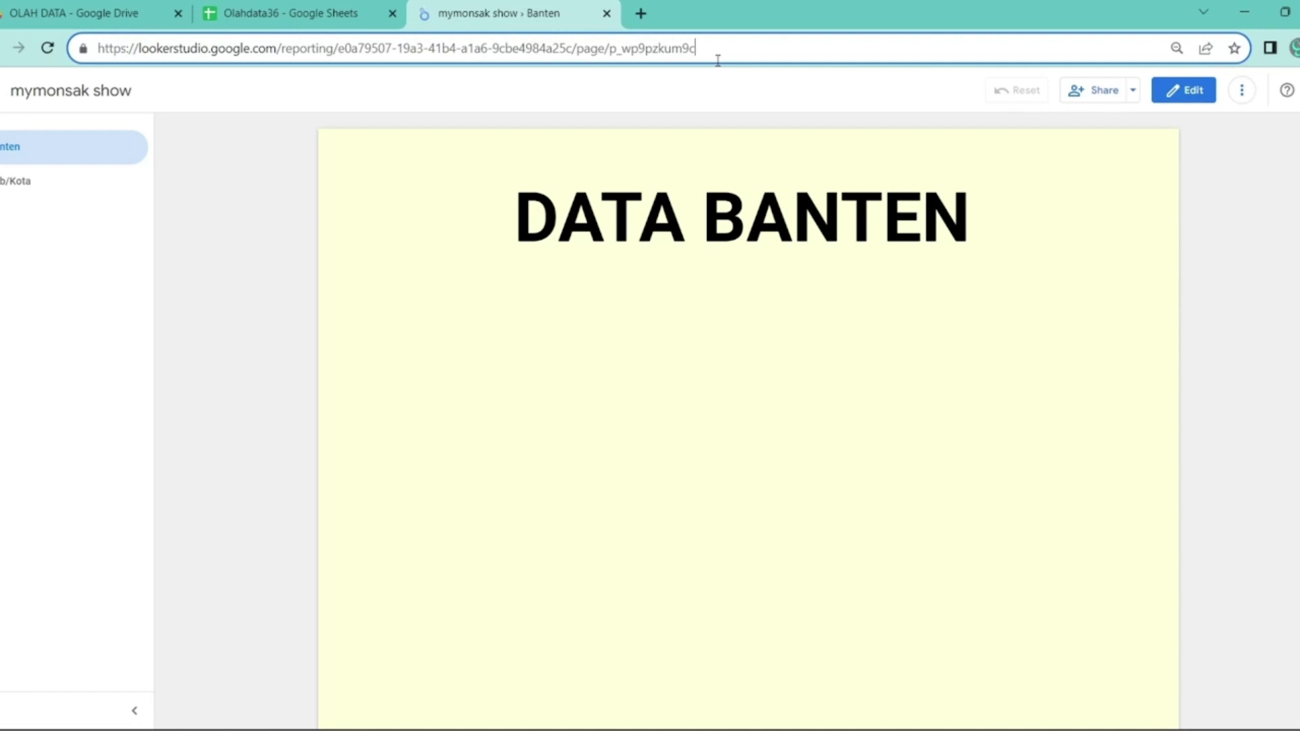
{"action": "type", "text": "/edit"}
{"action": "key", "text": "Return"}
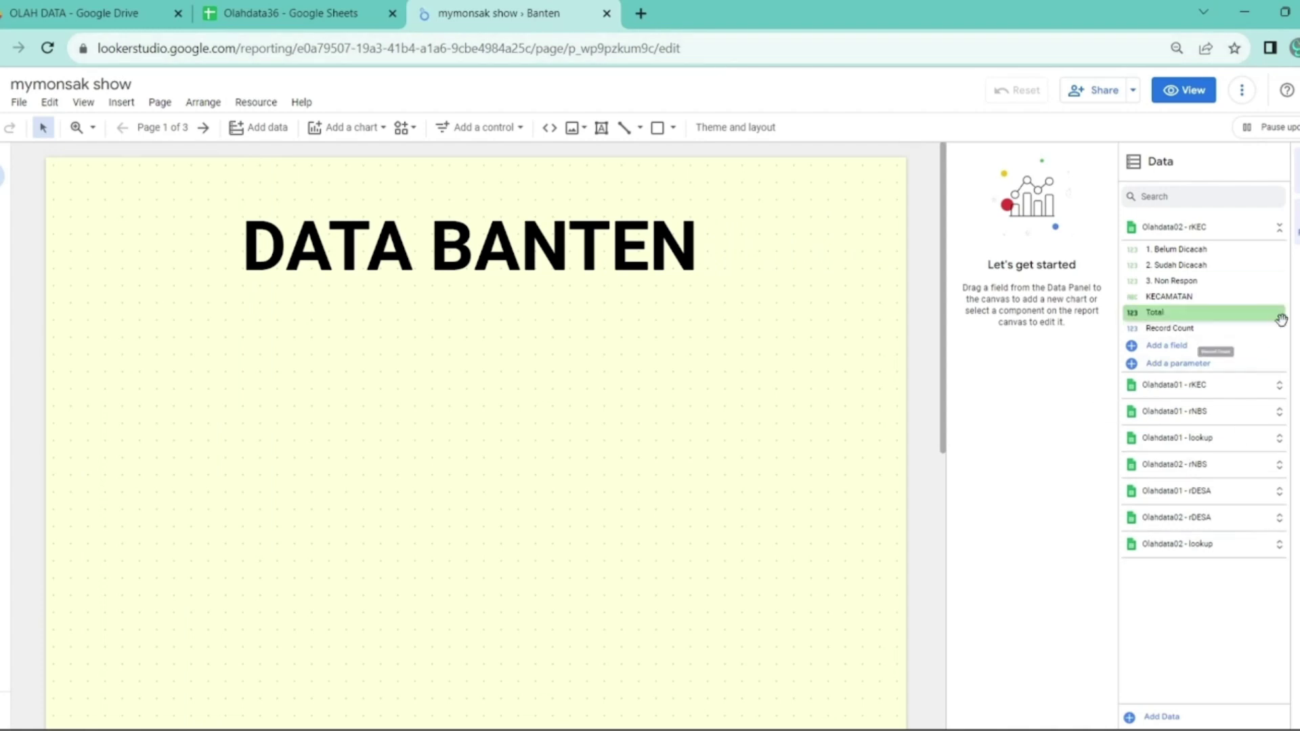
{"action": "left_click", "coordinate": [1289, 234]}
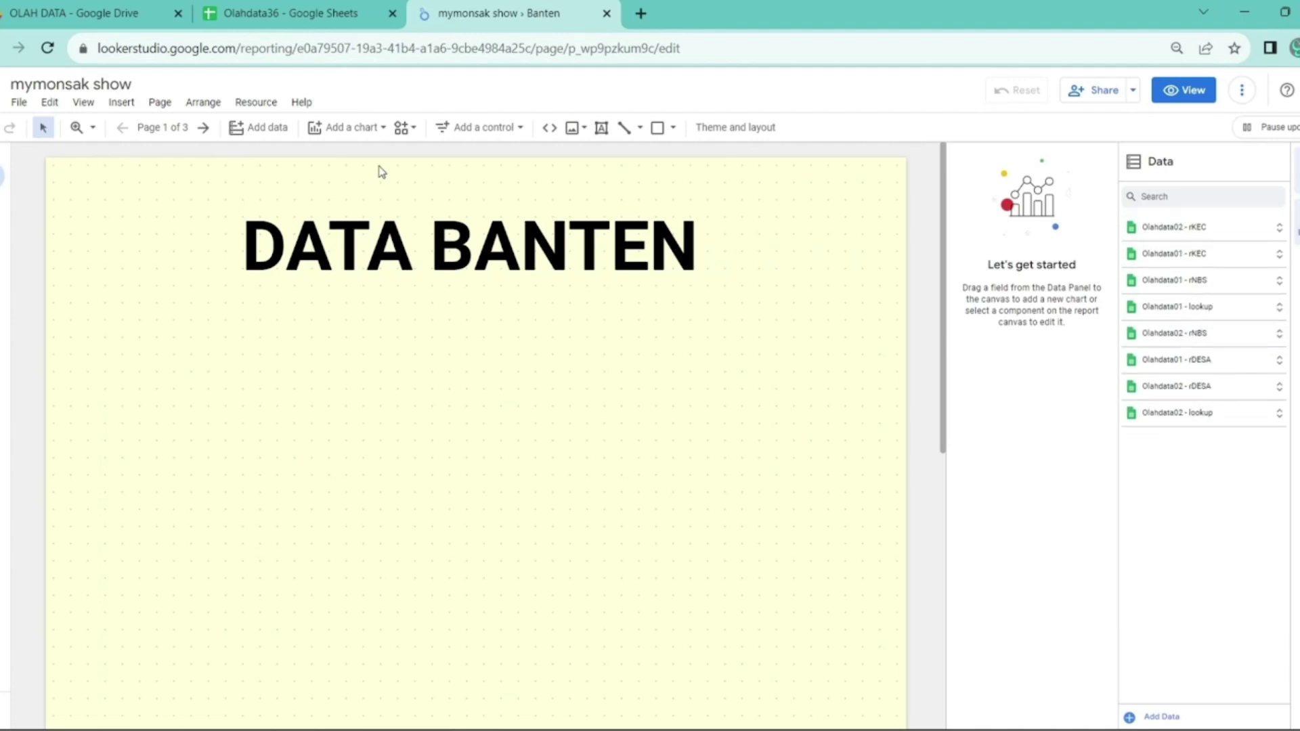
- Add the Olahdata36 capaian worksheet as a Google Sheets data source
{"action": "left_click", "coordinate": [248, 107]}
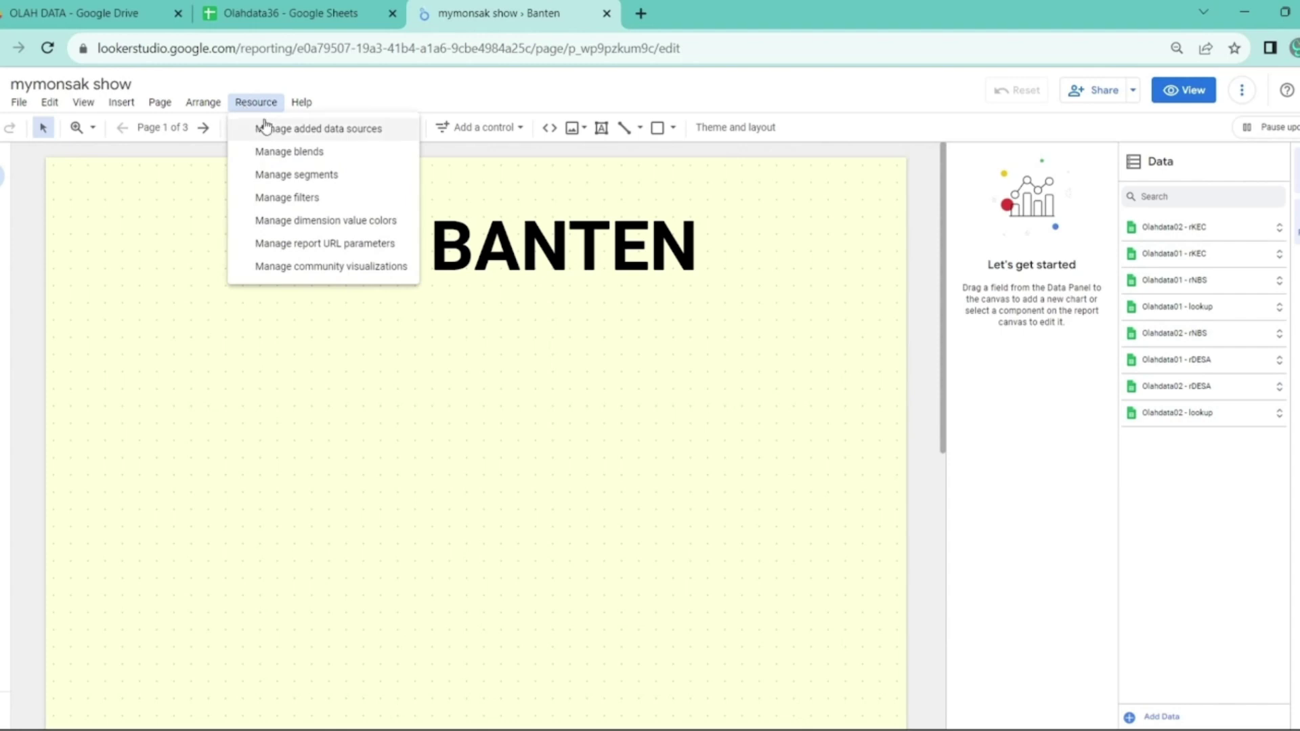
{"action": "left_click", "coordinate": [263, 129]}
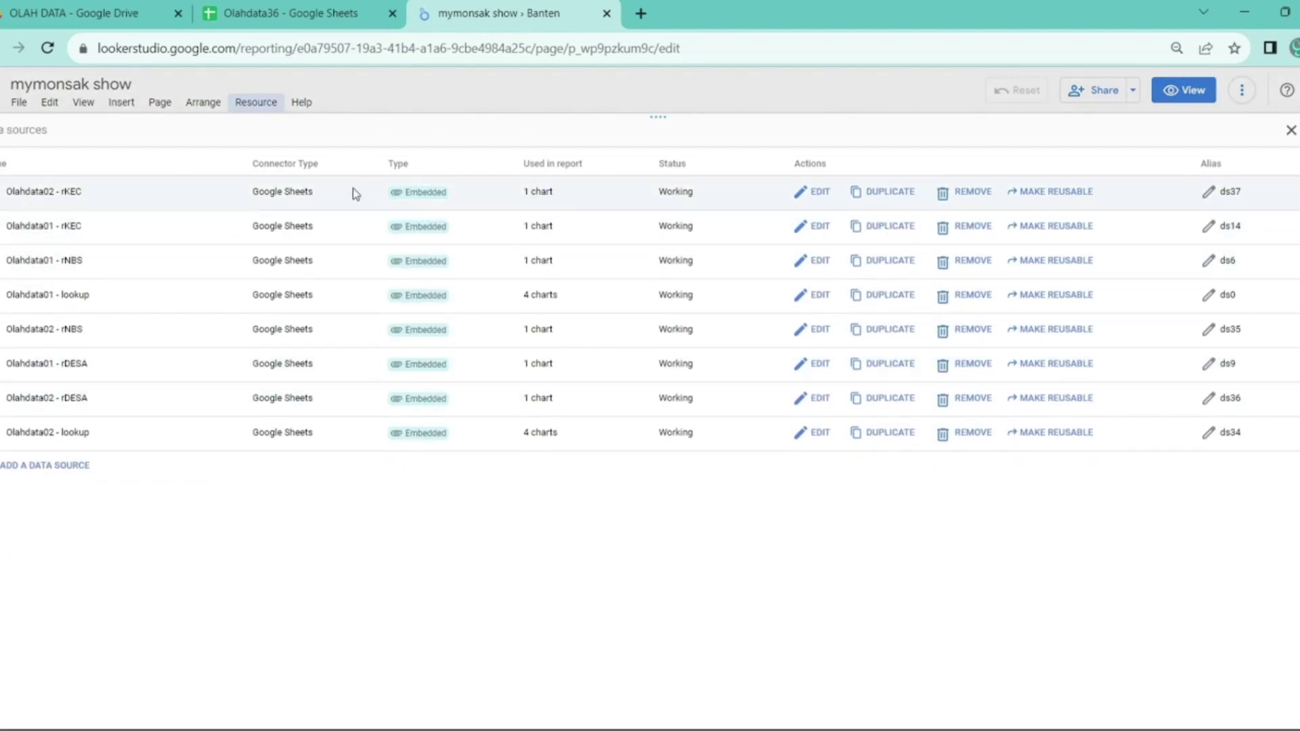
{"action": "left_click", "coordinate": [66, 474]}
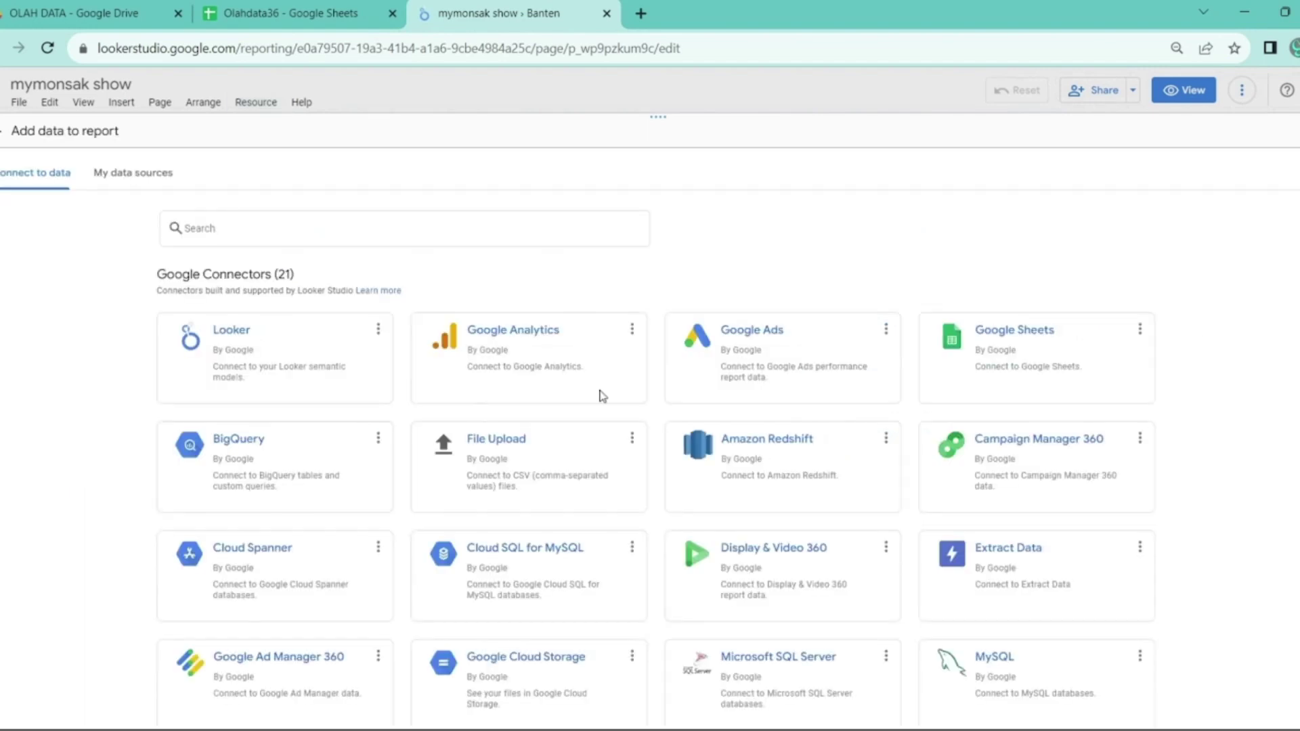
{"action": "left_click", "coordinate": [979, 332]}
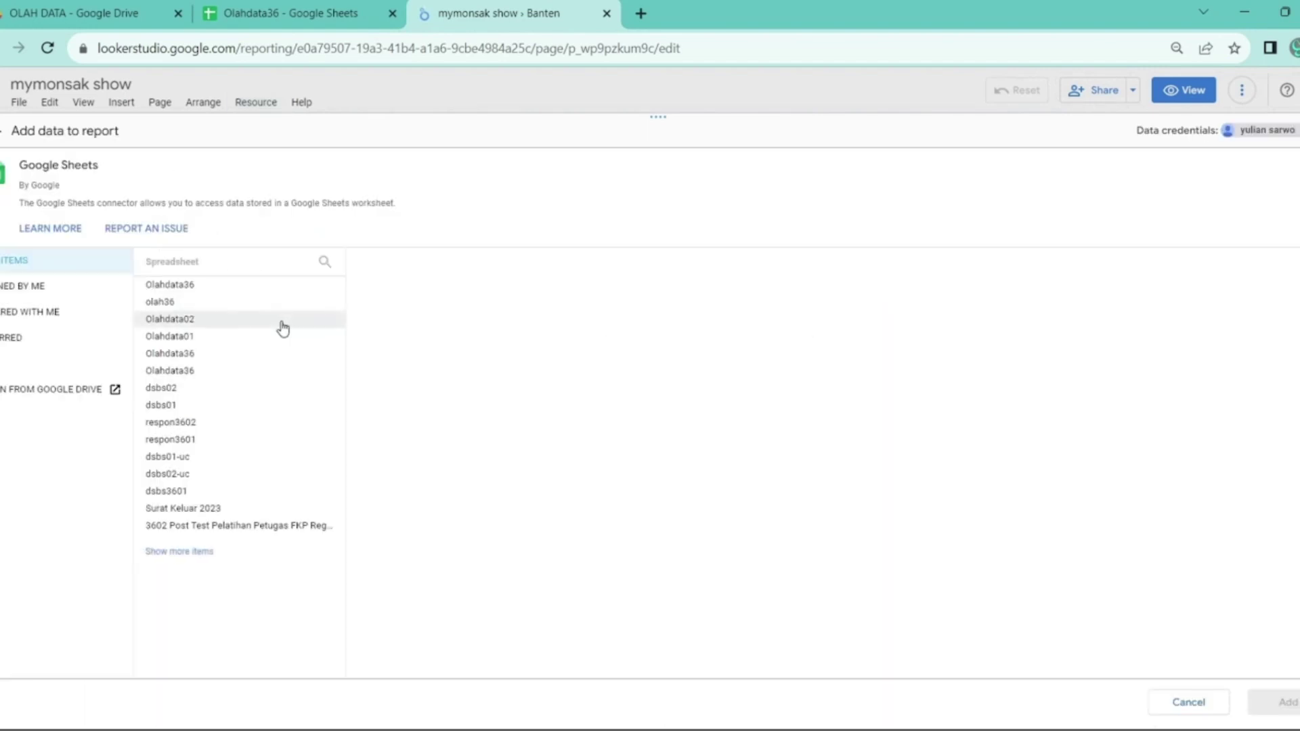
{"action": "left_click", "coordinate": [247, 285]}
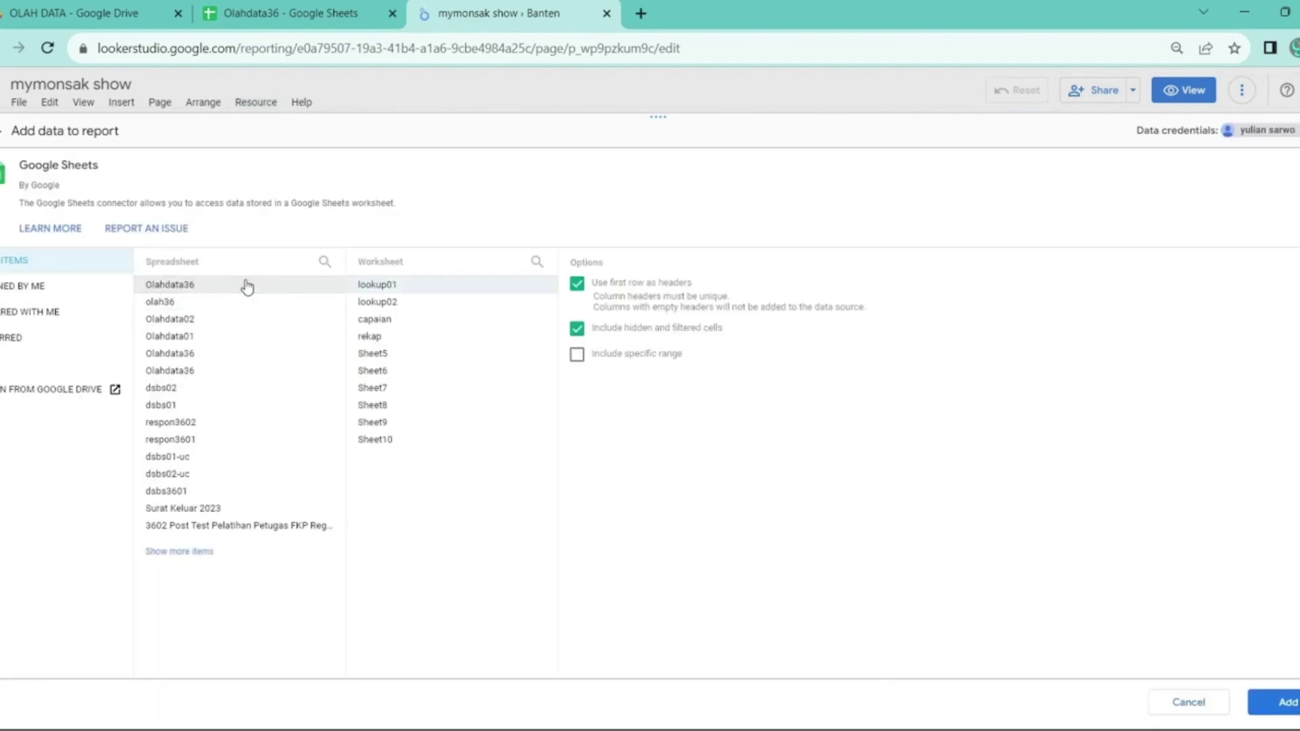
{"action": "left_click", "coordinate": [380, 321]}
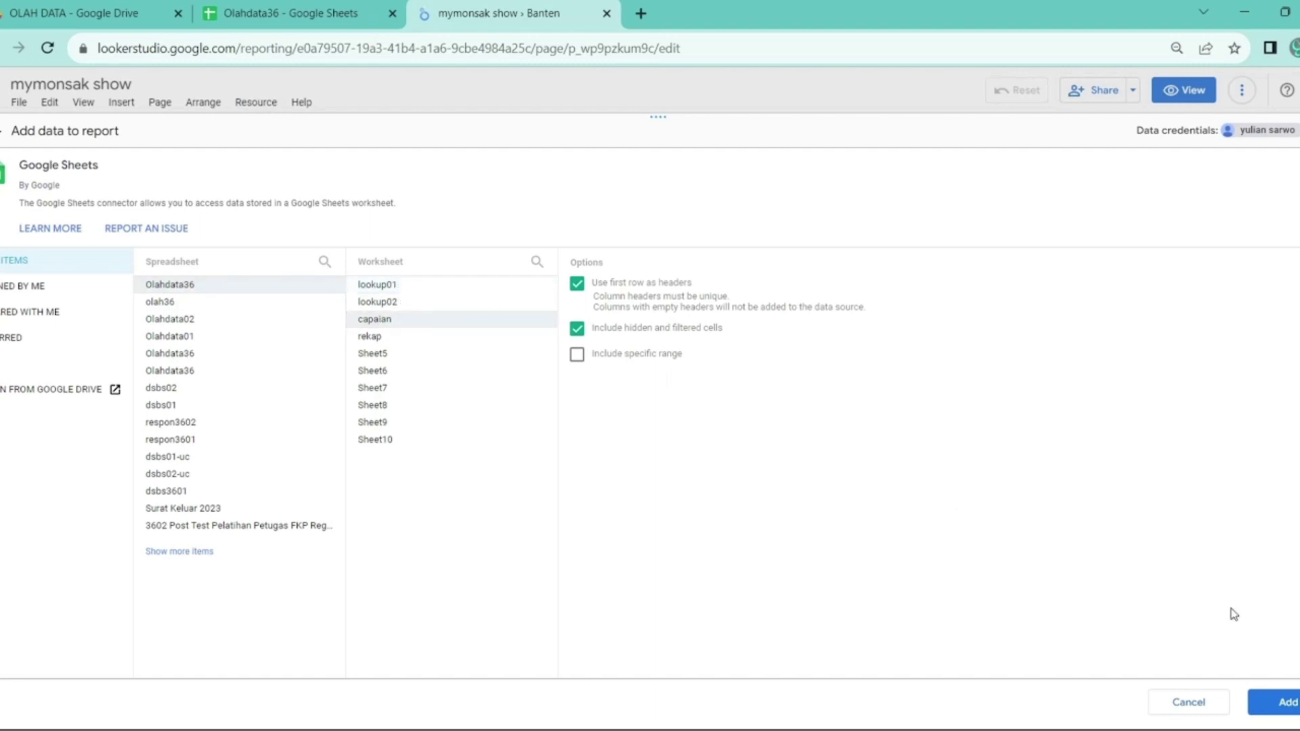
{"action": "left_click", "coordinate": [1277, 707]}
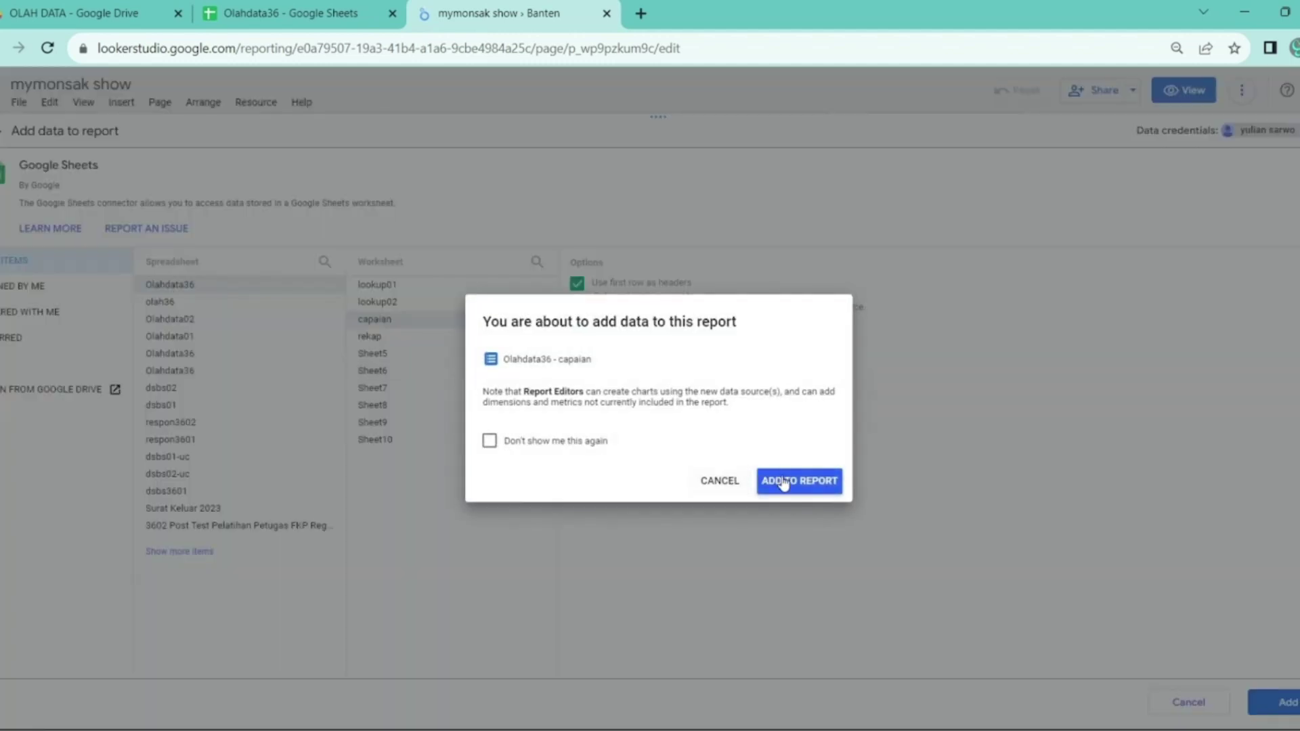
{"action": "left_click", "coordinate": [785, 483]}
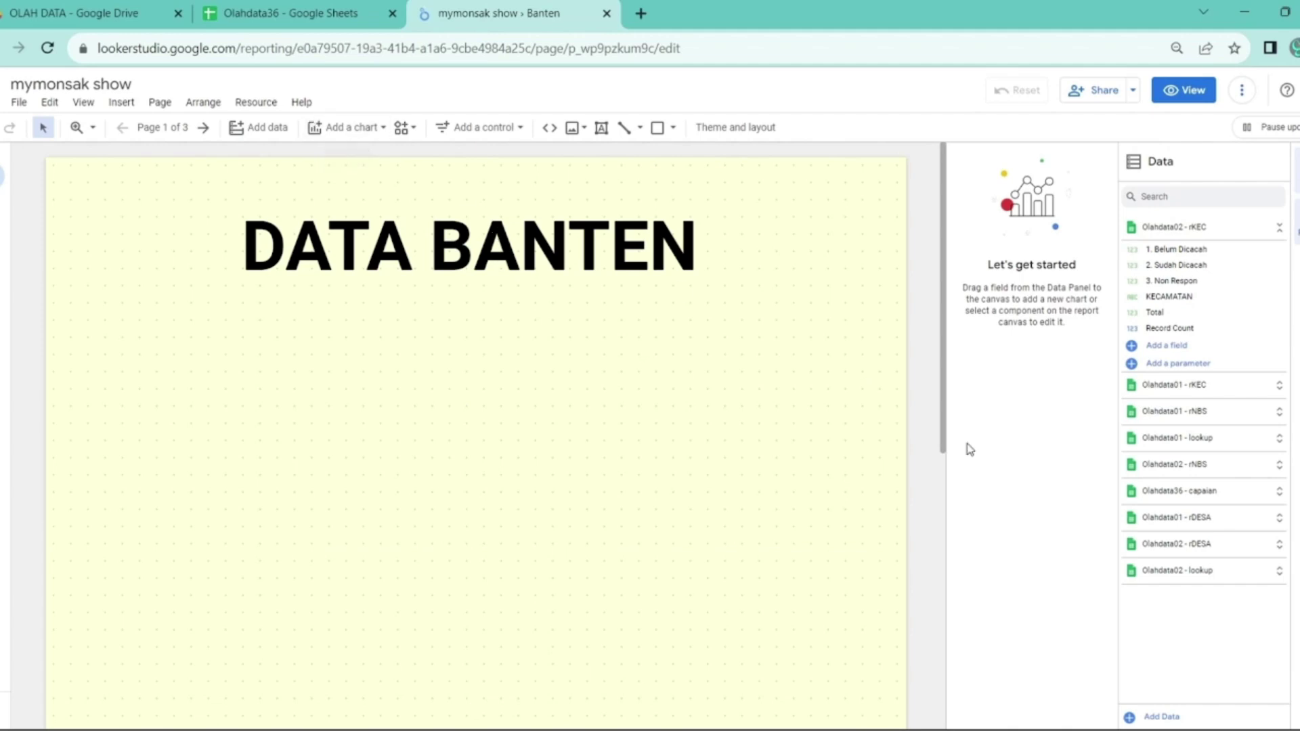
- Add the Olahdata36 rekap worksheet as another Google Sheets data source
{"action": "left_click", "coordinate": [1151, 717]}
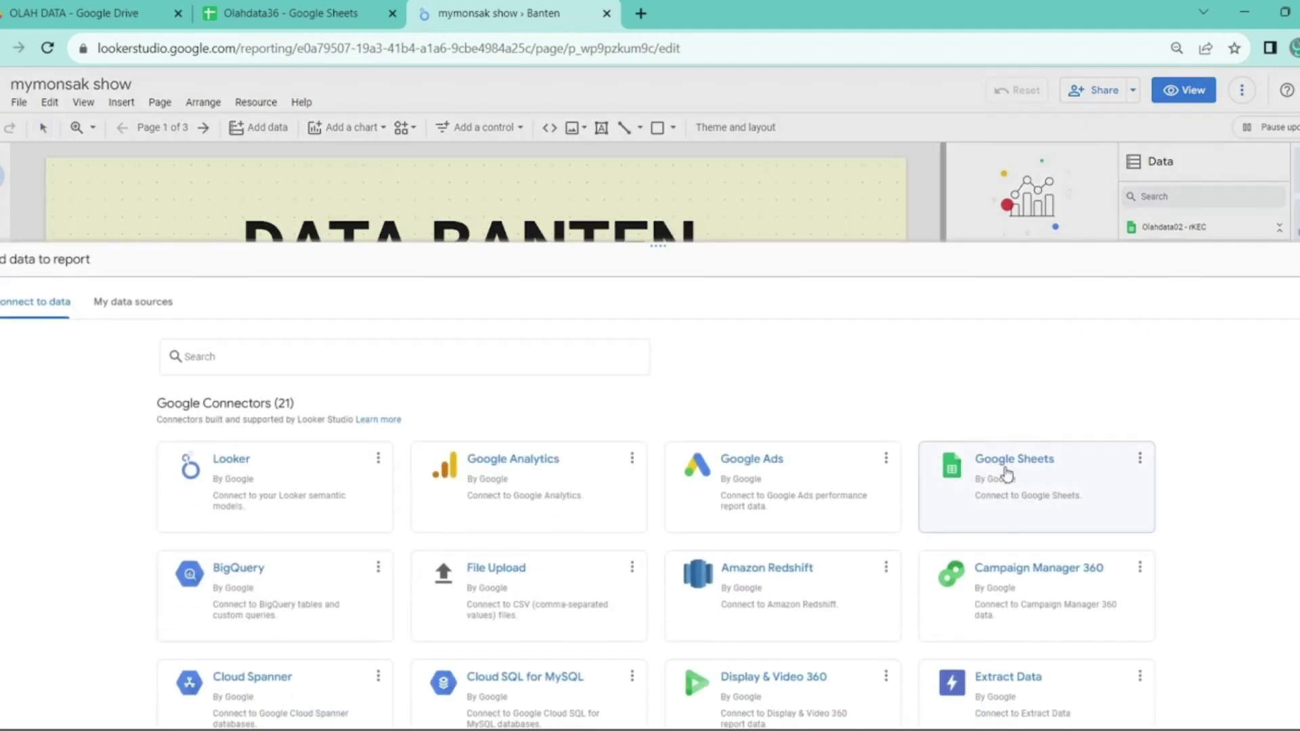
{"action": "left_click", "coordinate": [1005, 482]}
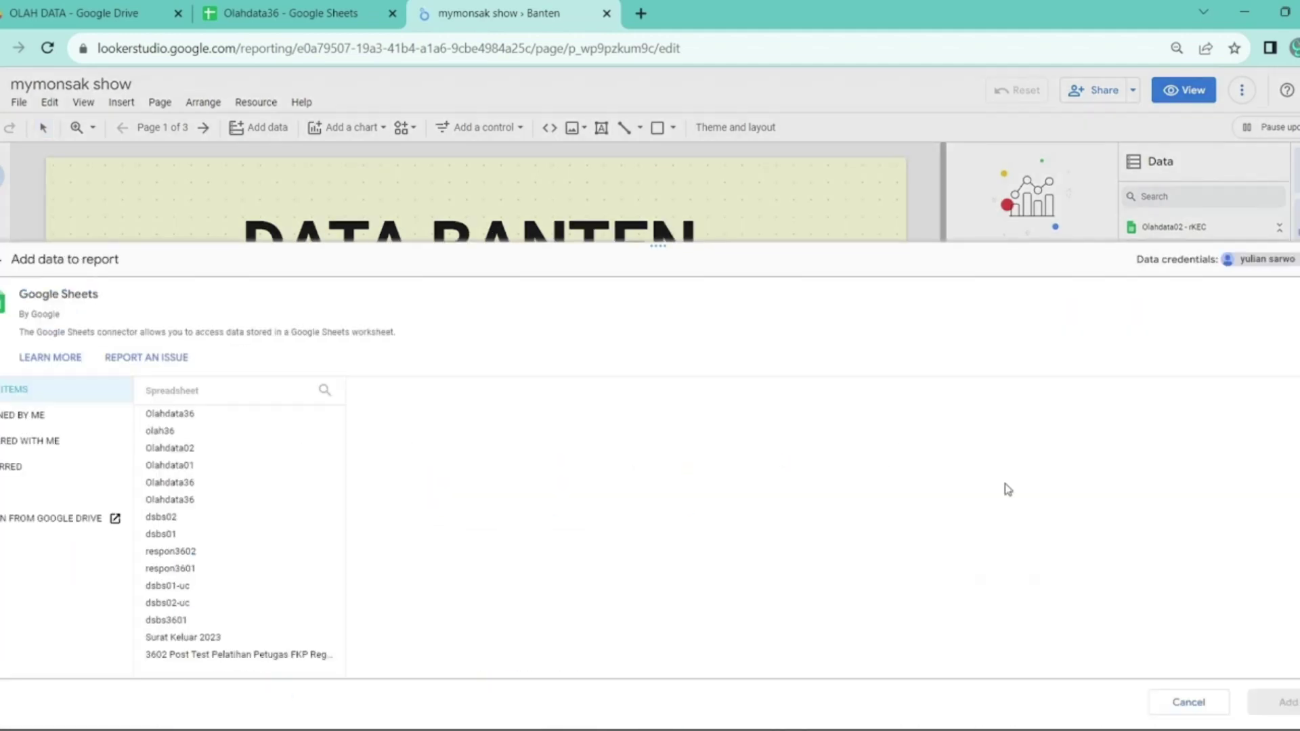
{"action": "left_click", "coordinate": [215, 414]}
{"action": "left_click", "coordinate": [430, 467]}
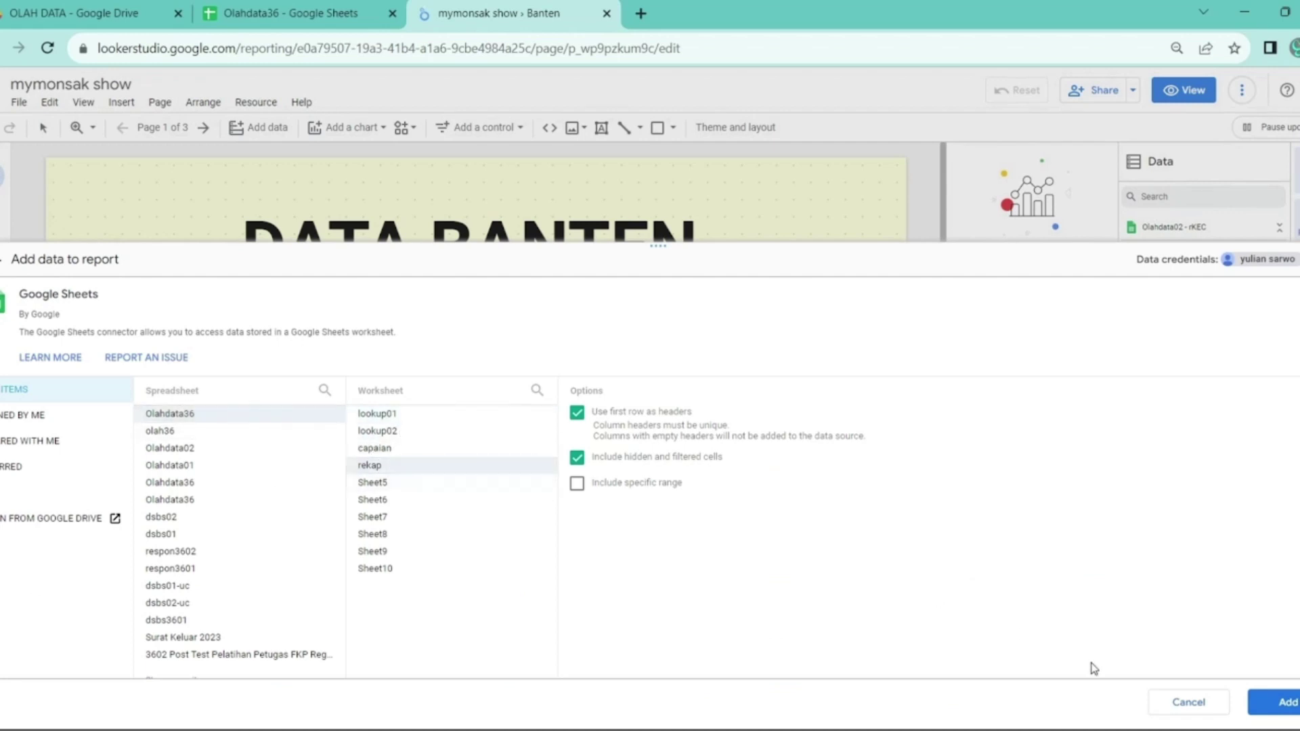
{"action": "left_click", "coordinate": [1281, 702]}
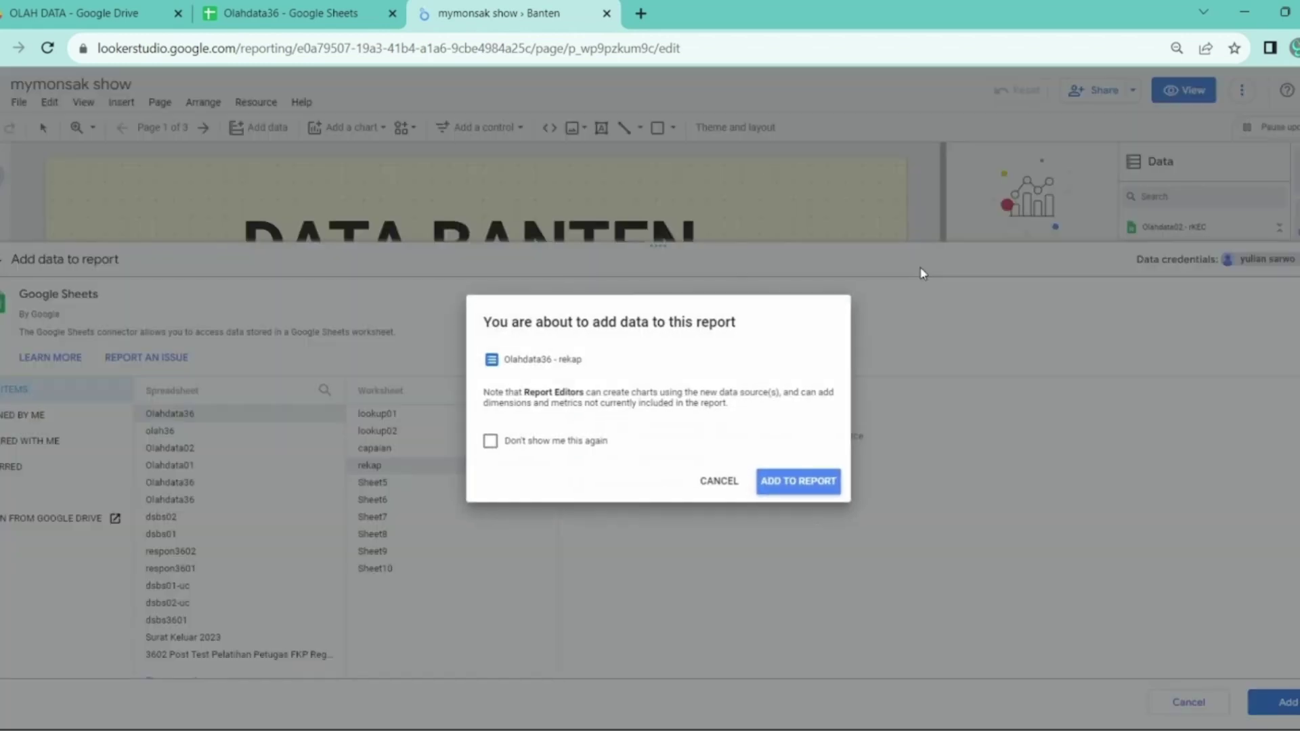
{"action": "left_click", "coordinate": [821, 490]}
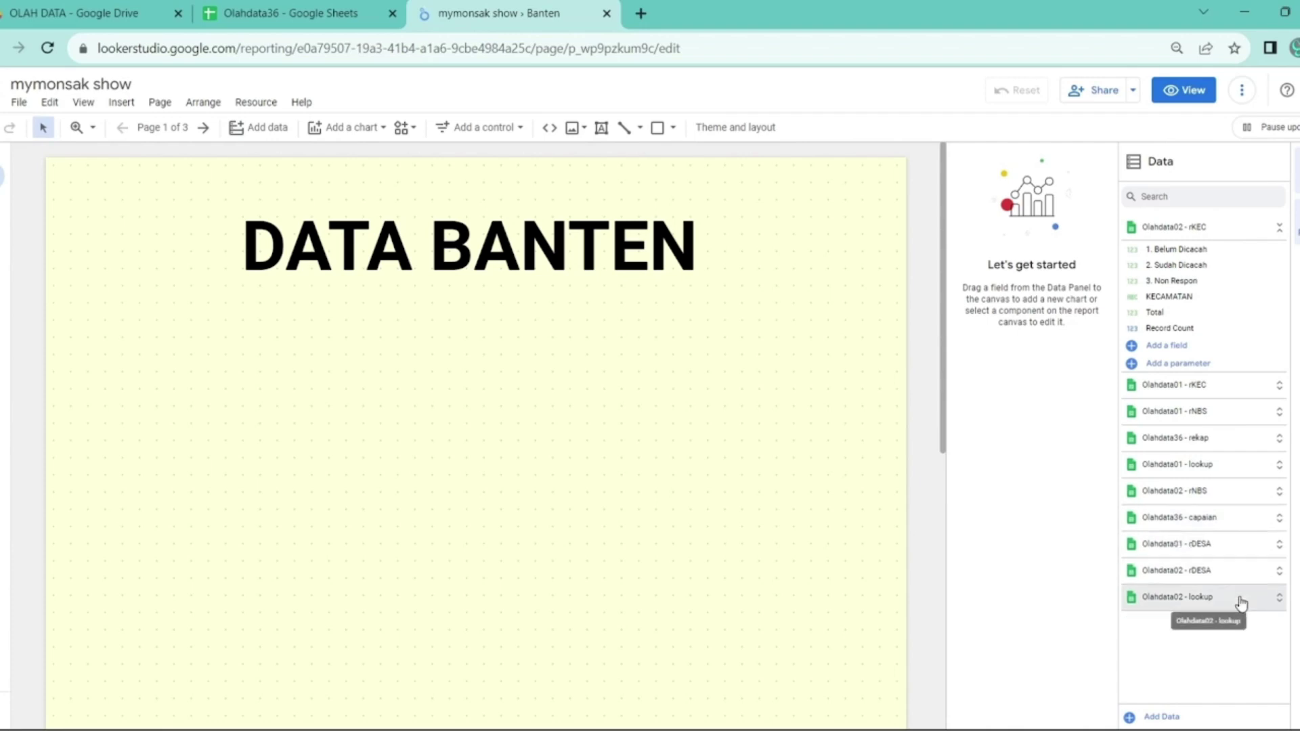
- Show the Olahdata36 - rekap field list to check its new Last field
{"action": "left_click", "coordinate": [1231, 447]}
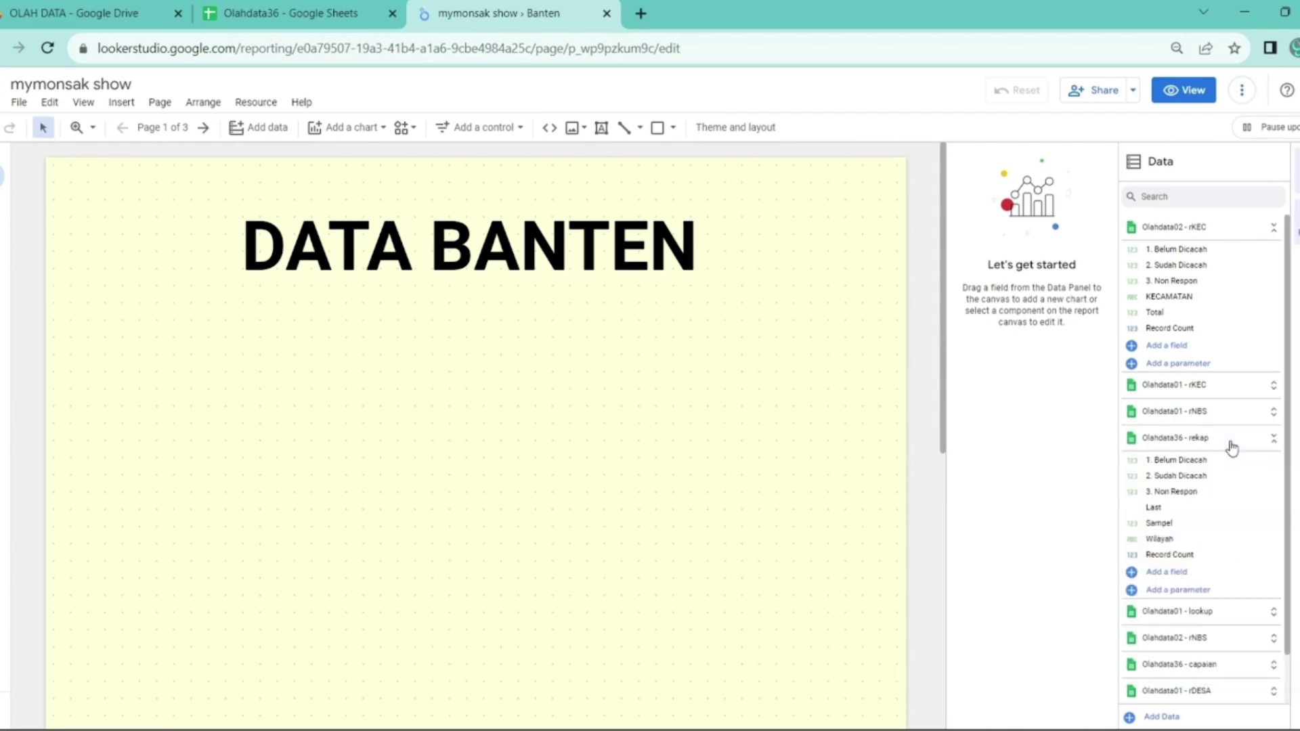
{"action": "left_click", "coordinate": [1274, 227]}
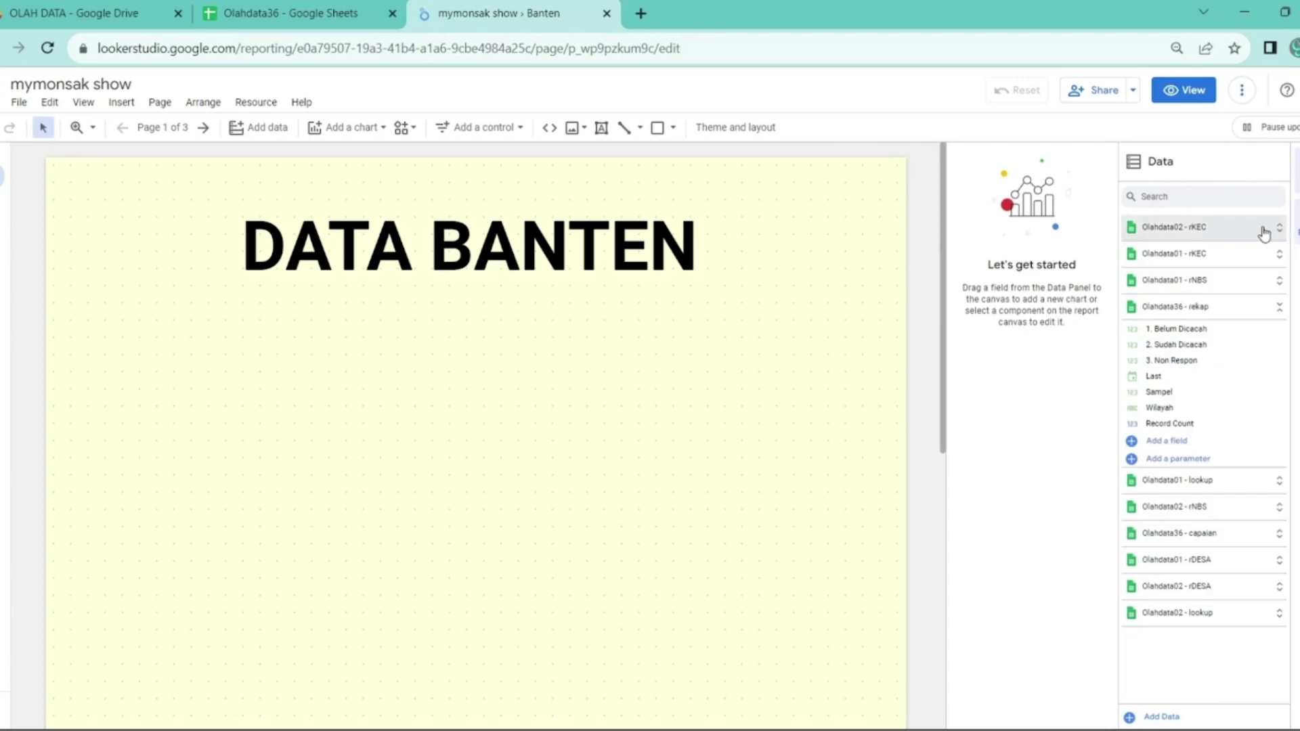
{"action": "left_click", "coordinate": [1222, 322]}
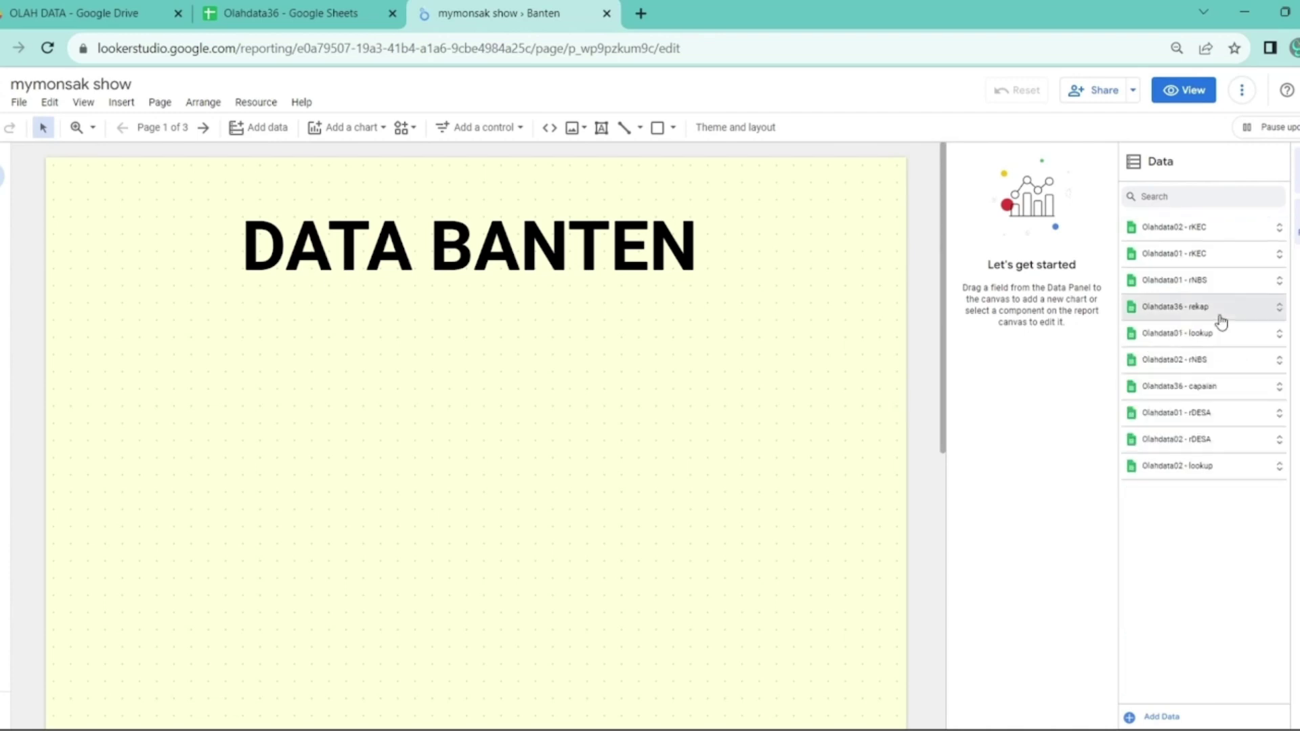
{"action": "left_click", "coordinate": [1151, 308]}
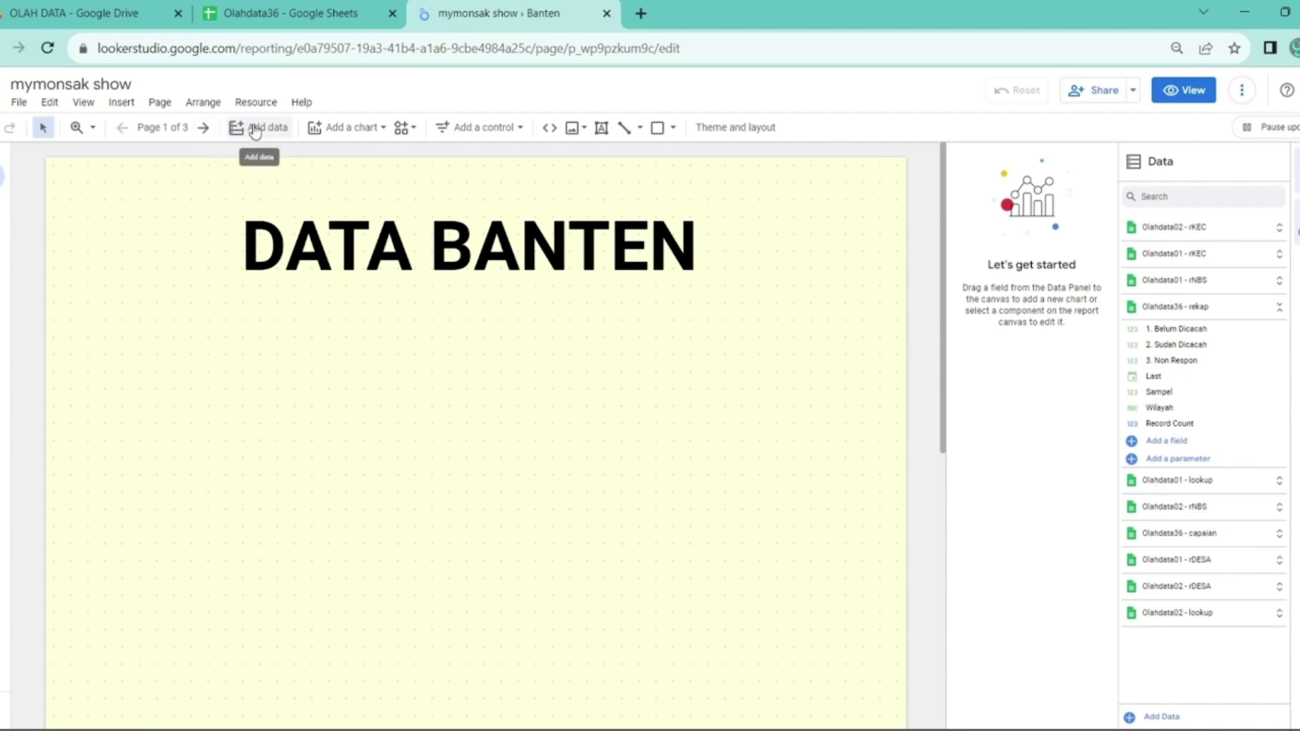
- Insert a Table chart below the DATA BANTEN title, showing Wilayah with Record Count
{"action": "left_click", "coordinate": [351, 128]}
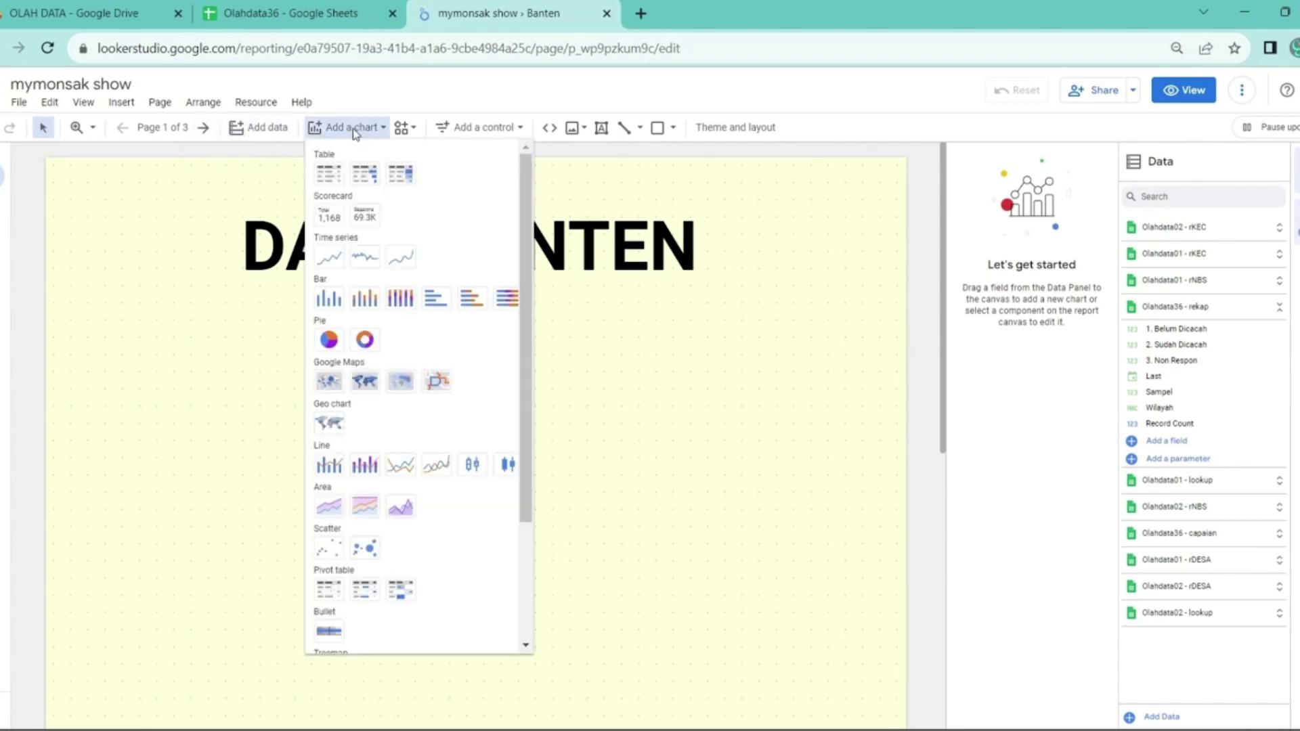
{"action": "left_click", "coordinate": [346, 184]}
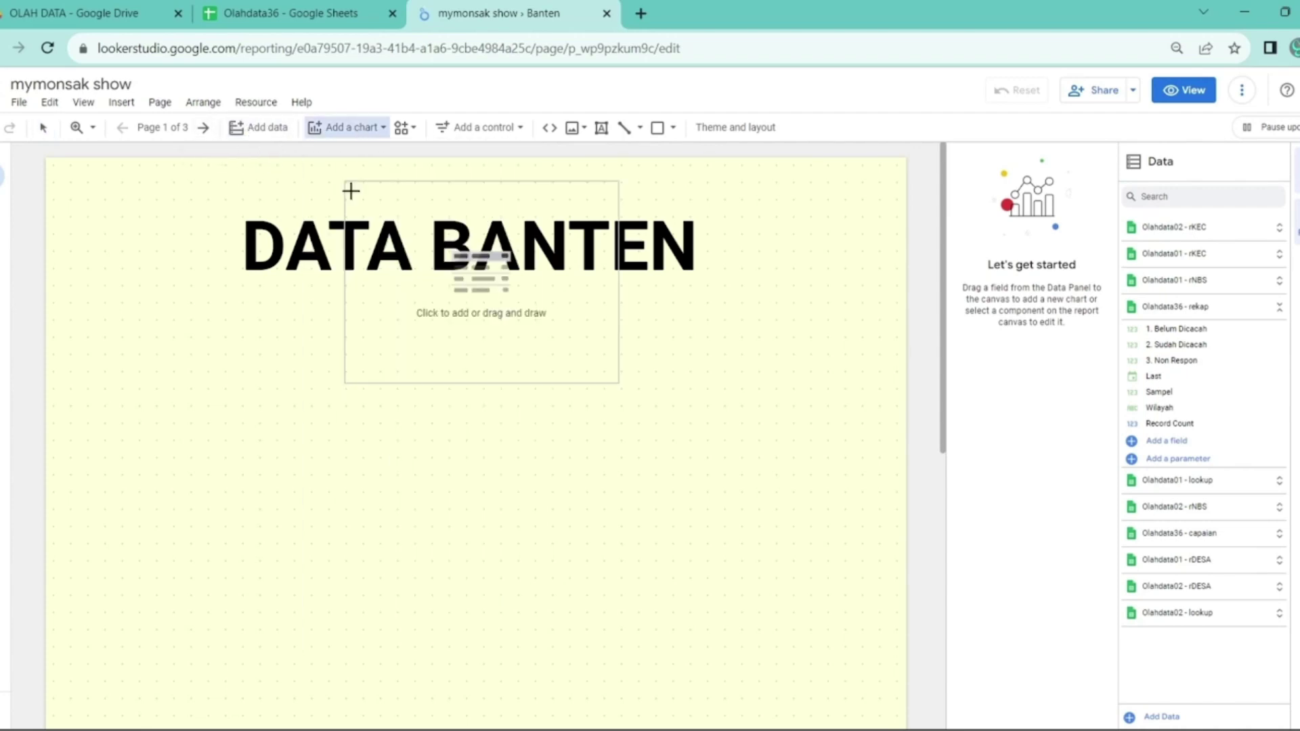
{"action": "left_click", "coordinate": [178, 303]}
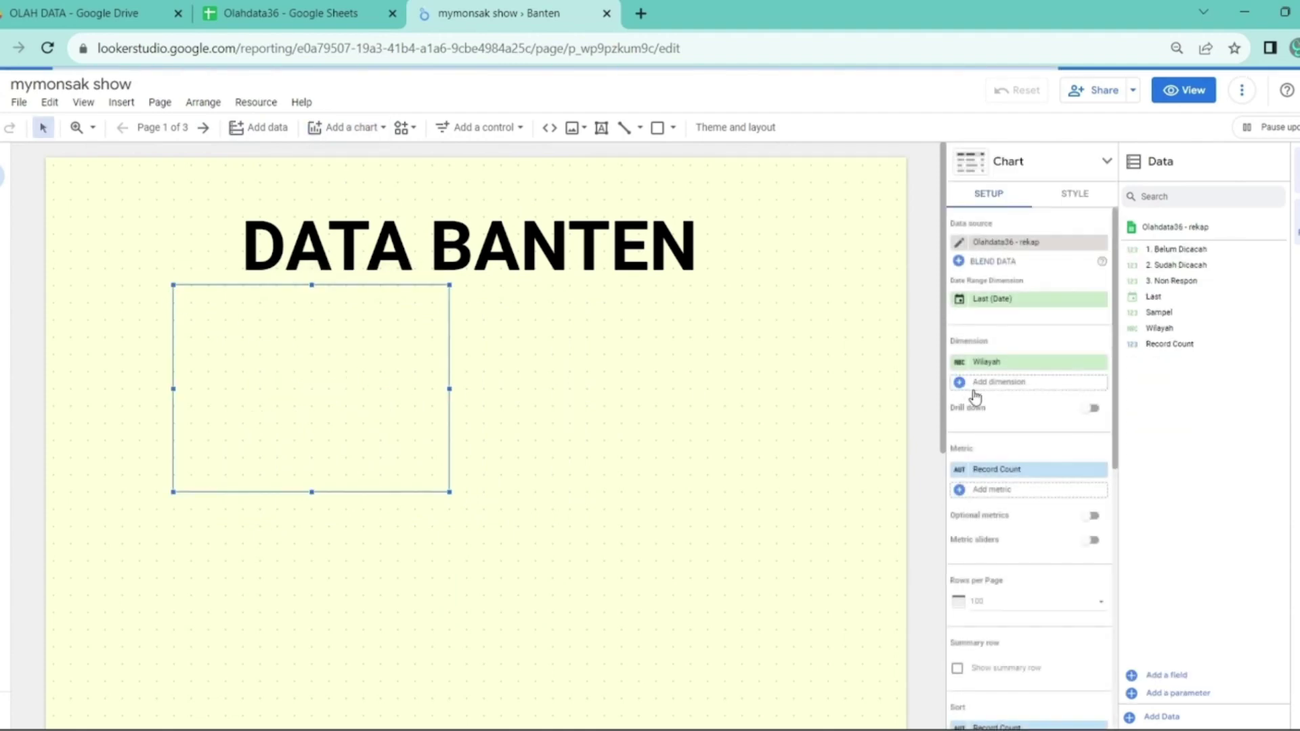